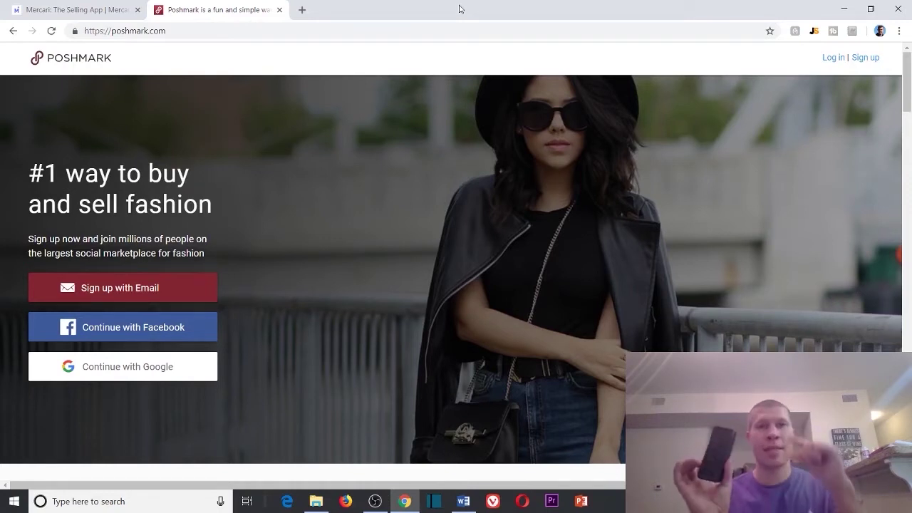
- Switch to the Mercari site and bring up the account's own listings
left_click(79, 10)
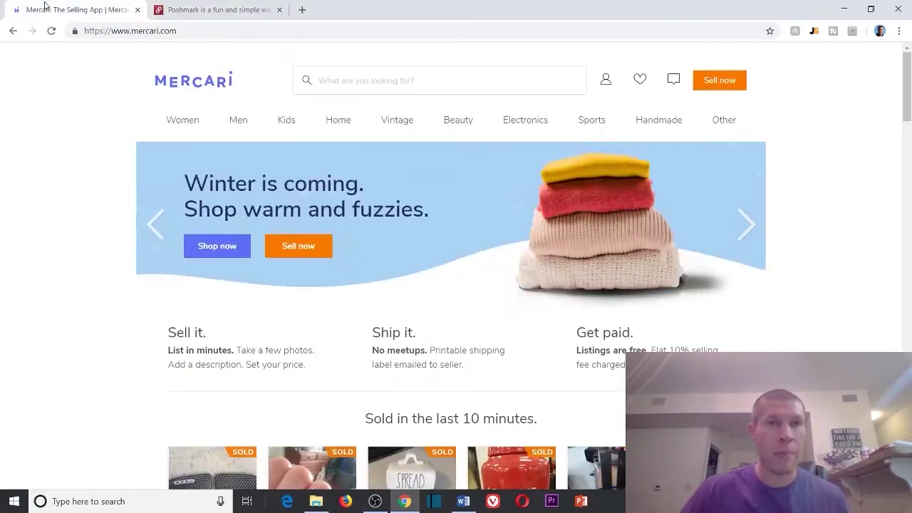
left_click(606, 84)
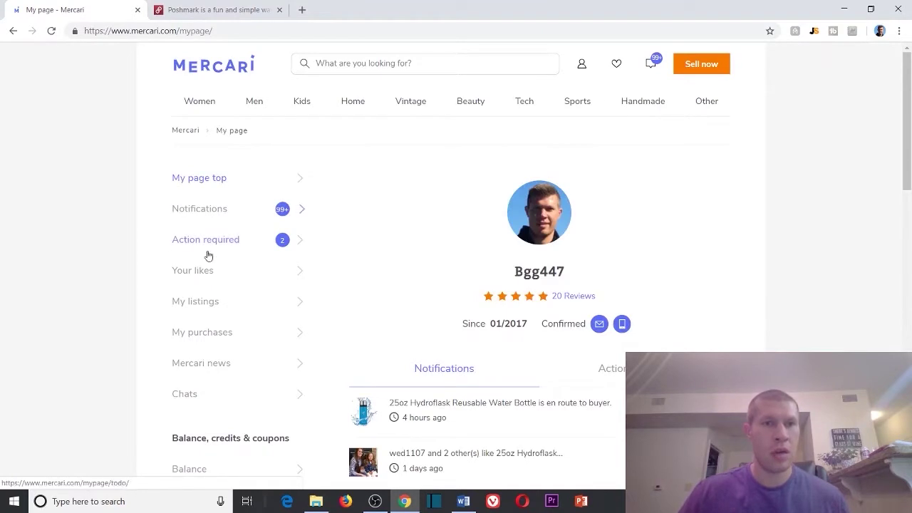
left_click(203, 307)
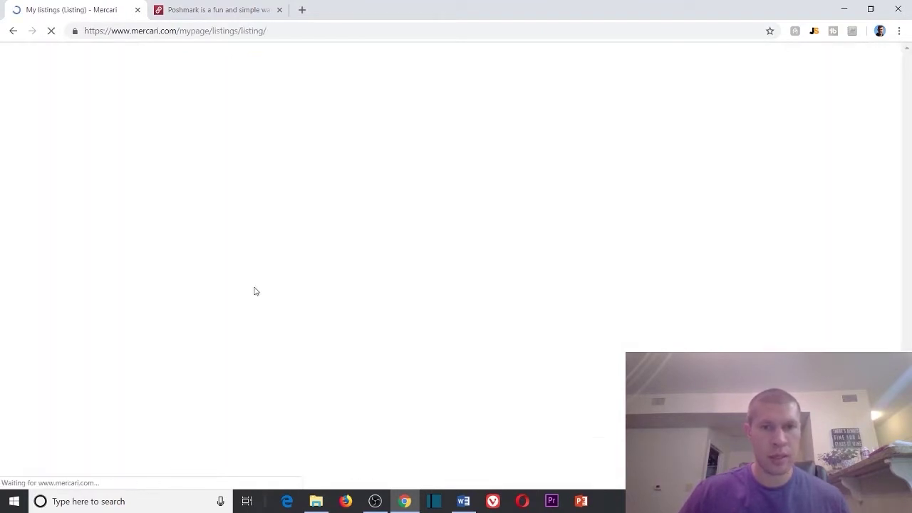
scroll(347, 226, "down", 2)
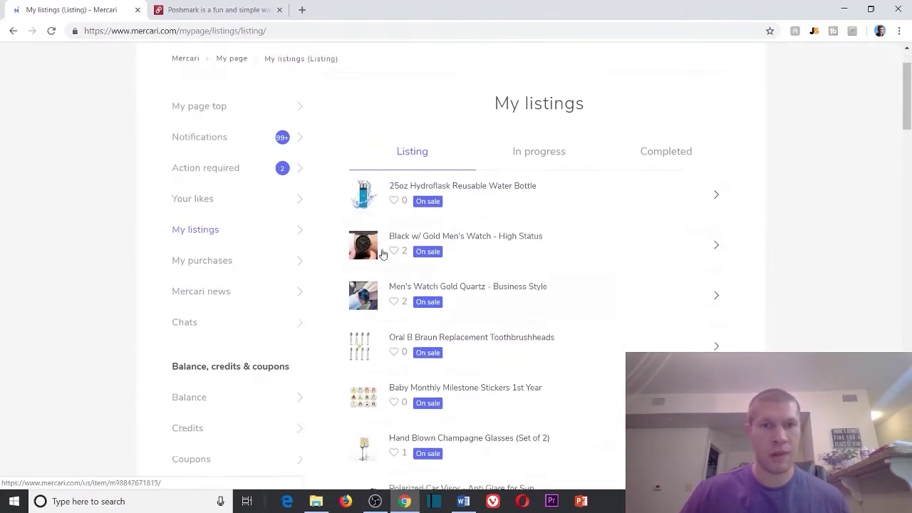
- Open the 25oz Hydroflask Reusable Water Bottle listing and look through its item details
left_click(479, 143)
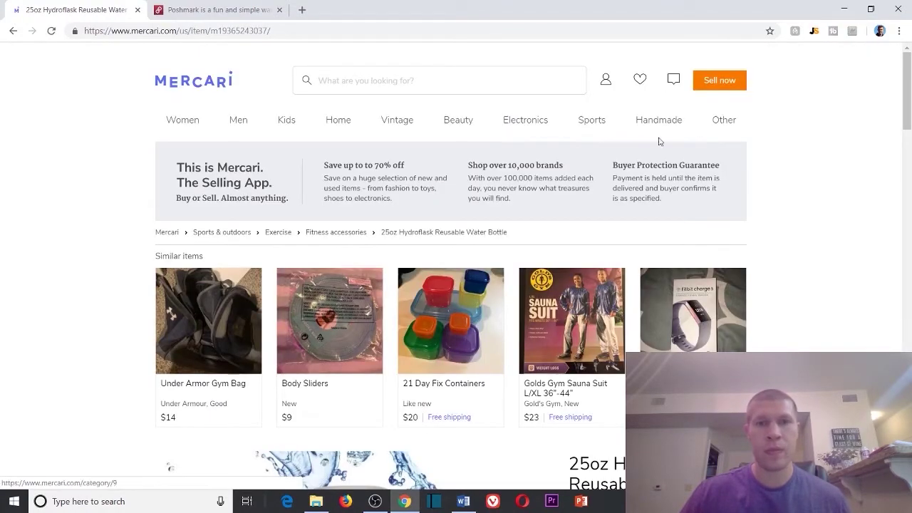
scroll(603, 183, "down", 7)
scroll(713, 207, "up", 4)
scroll(799, 229, "down", 3)
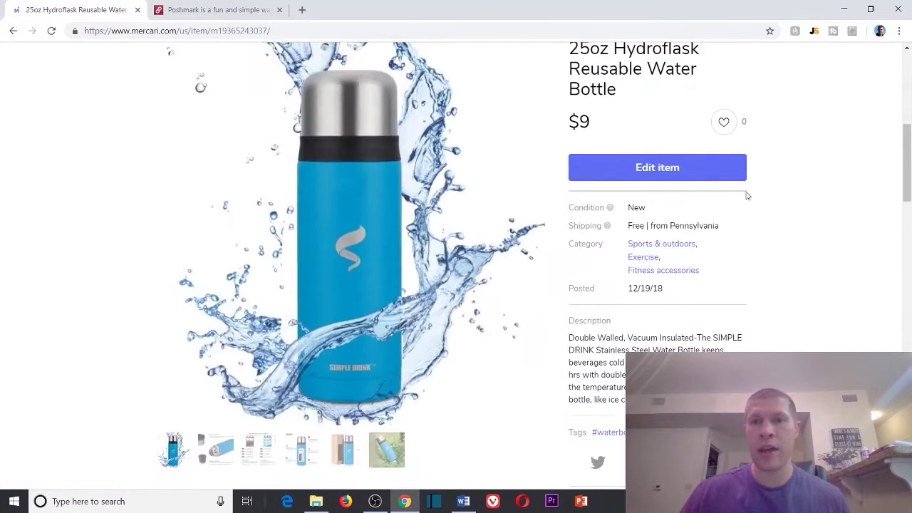
- Open the water bottle listing for editing and change its selling price to 19 in the form
left_click(655, 168)
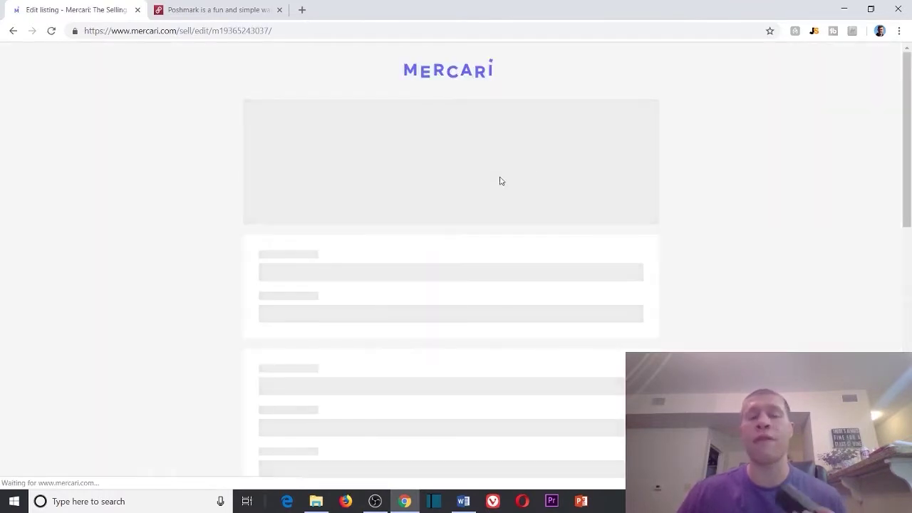
scroll(744, 146, "down", 6)
scroll(848, 195, "down", 7)
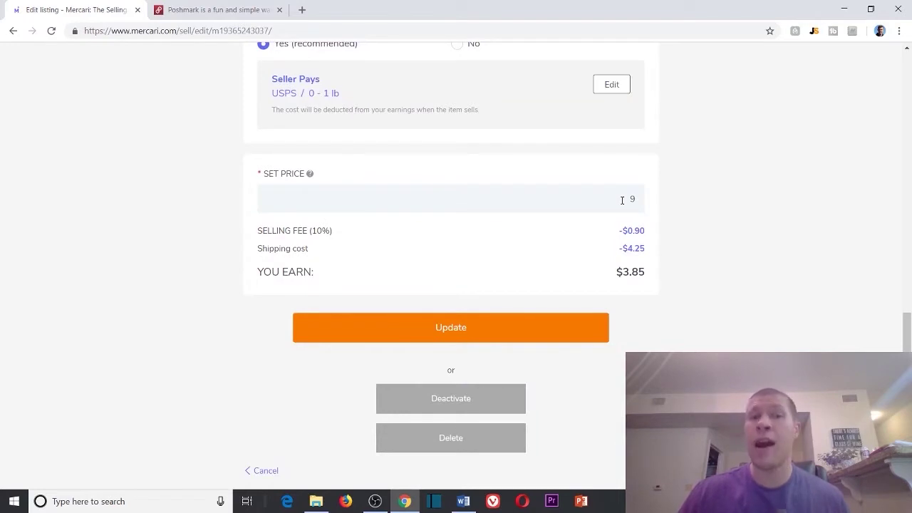
scroll(483, 206, "up", 2)
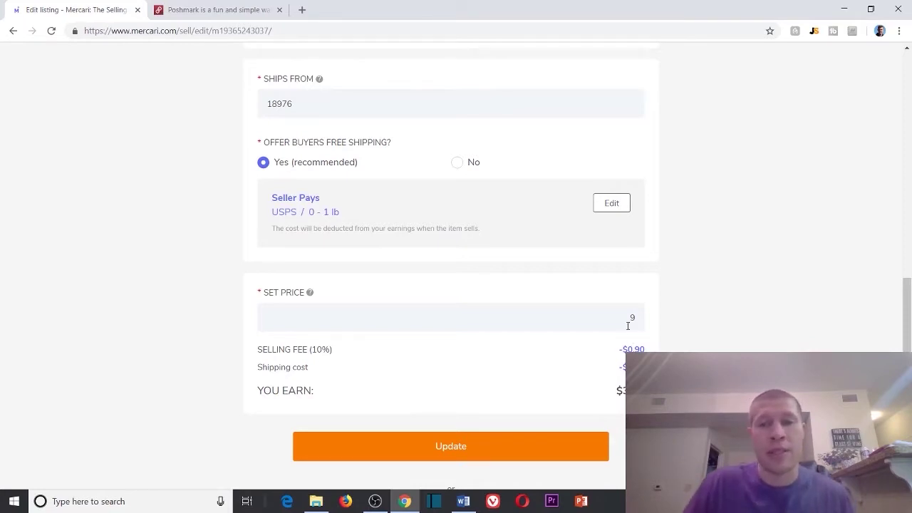
type("1")
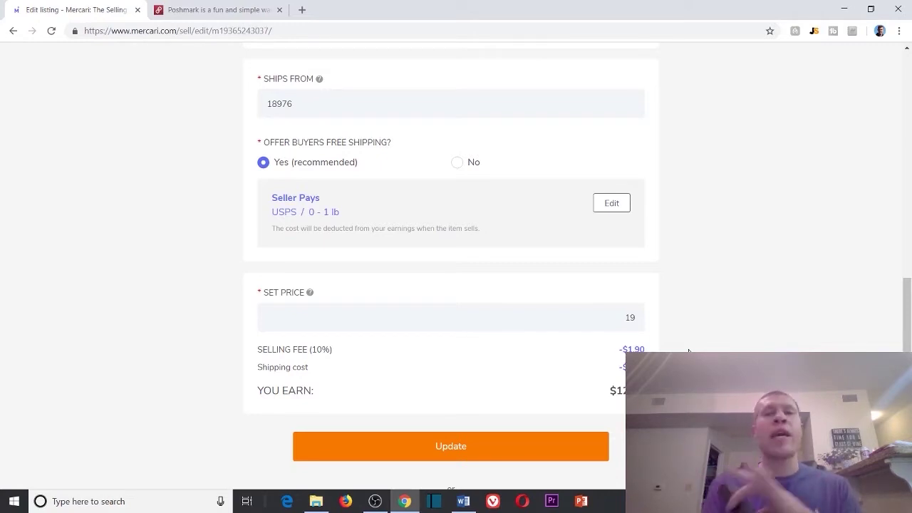
- Close the Poshmark page and highlight the seller's earnings amount in the water bottle's price section
left_click(251, 14)
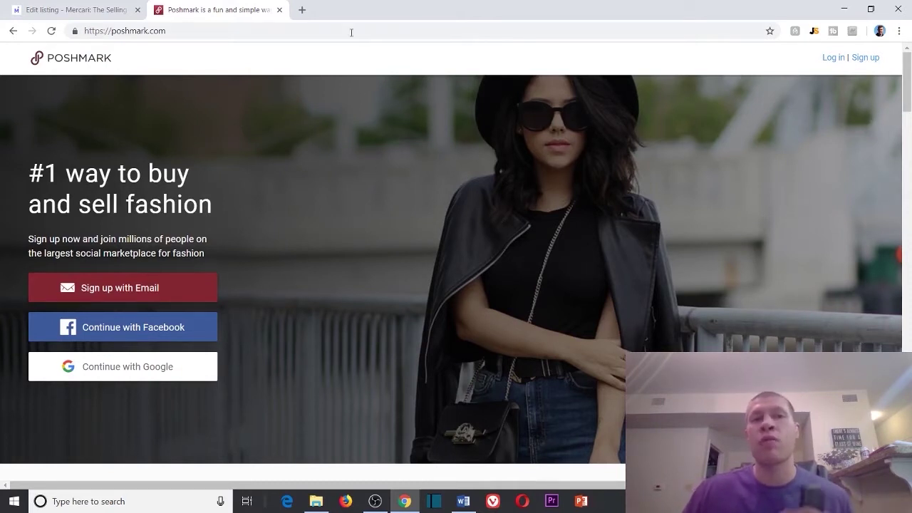
left_click(279, 10)
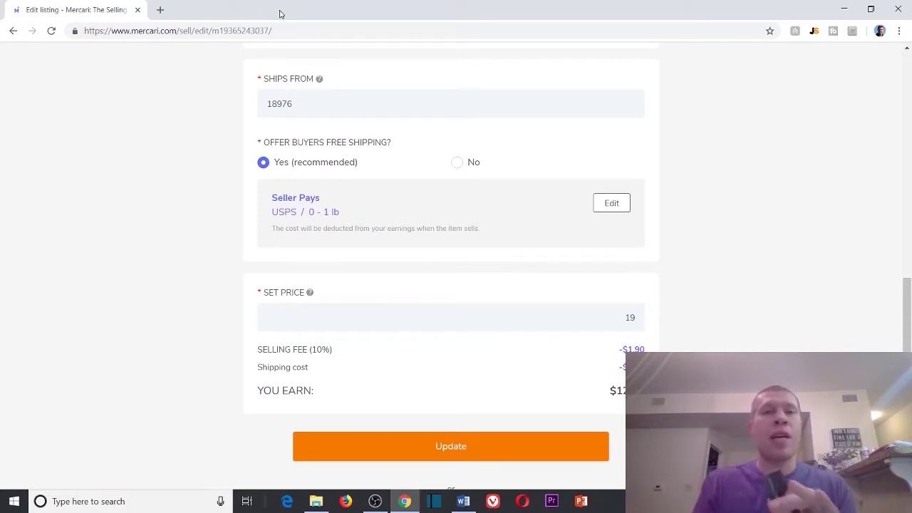
left_click_drag(611, 391, 638, 392)
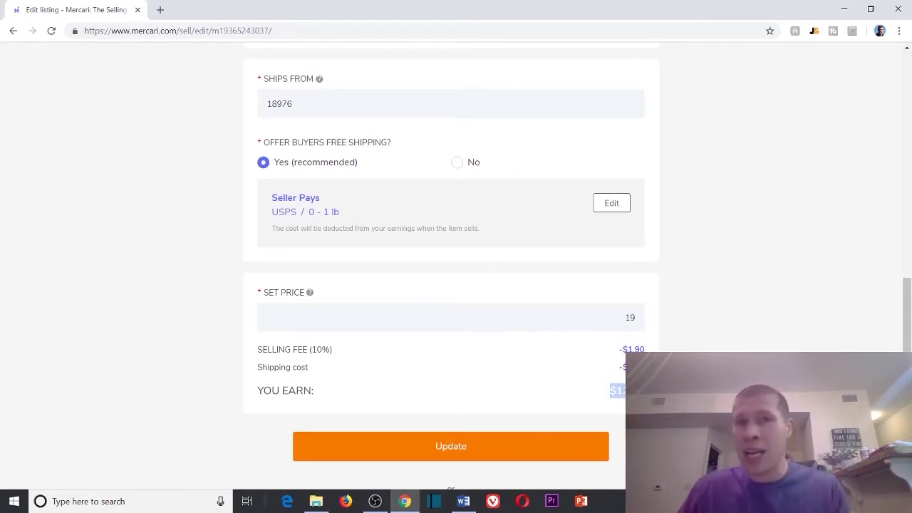
left_click(638, 392)
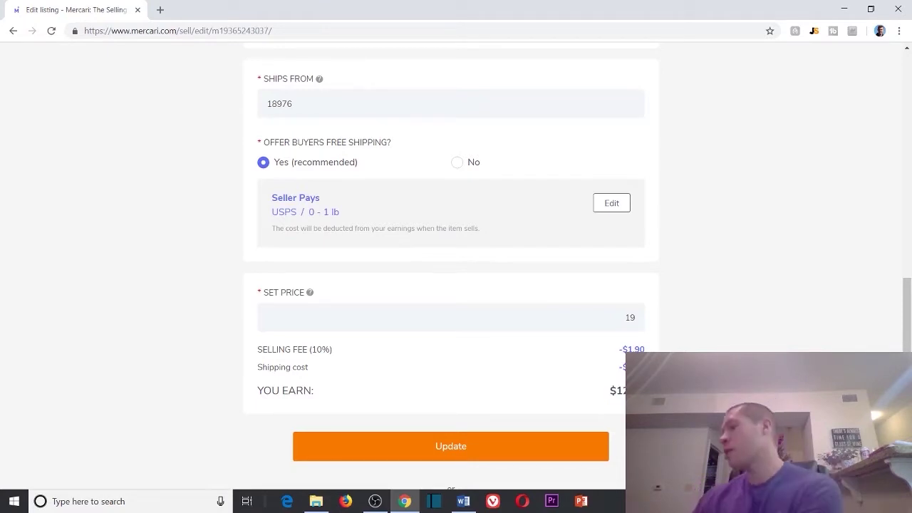
- Review the water bottle's edit form from its photos and description through category, condition and shipping
scroll(724, 342, "up", 15)
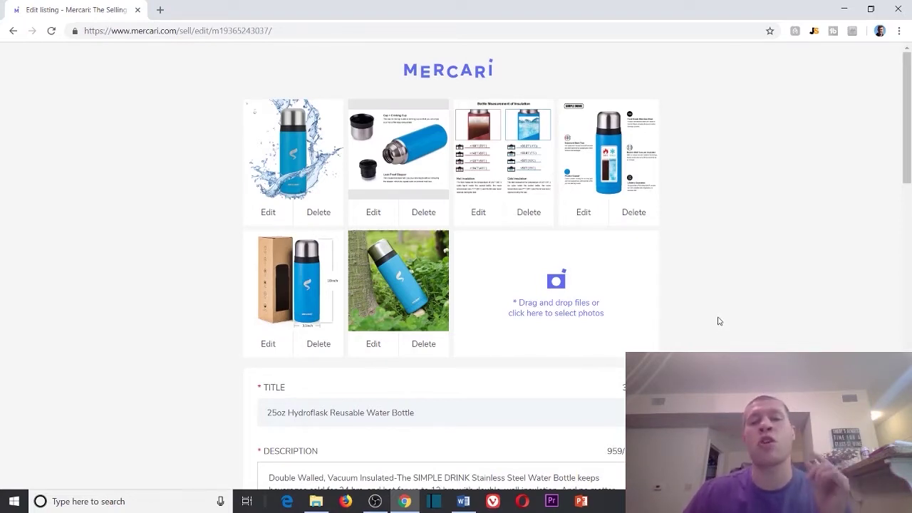
scroll(717, 325, "down", 3)
scroll(711, 322, "down", 2)
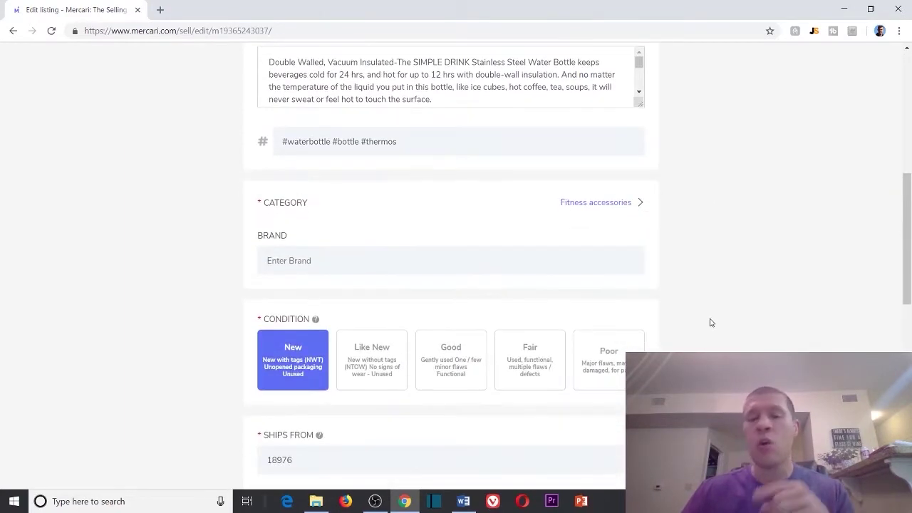
scroll(710, 323, "down", 6)
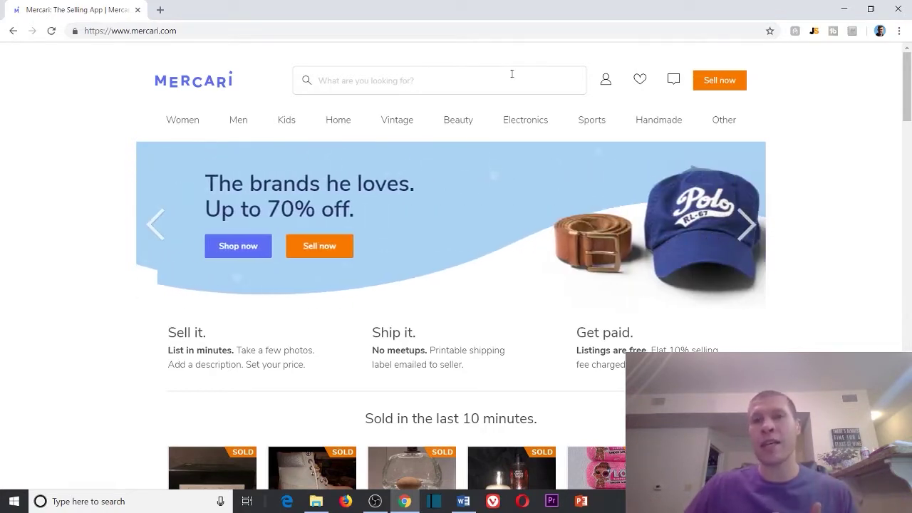
- Start a new item listing on Mercari and open the Mercari home page in a separate browser tab
left_click(729, 87)
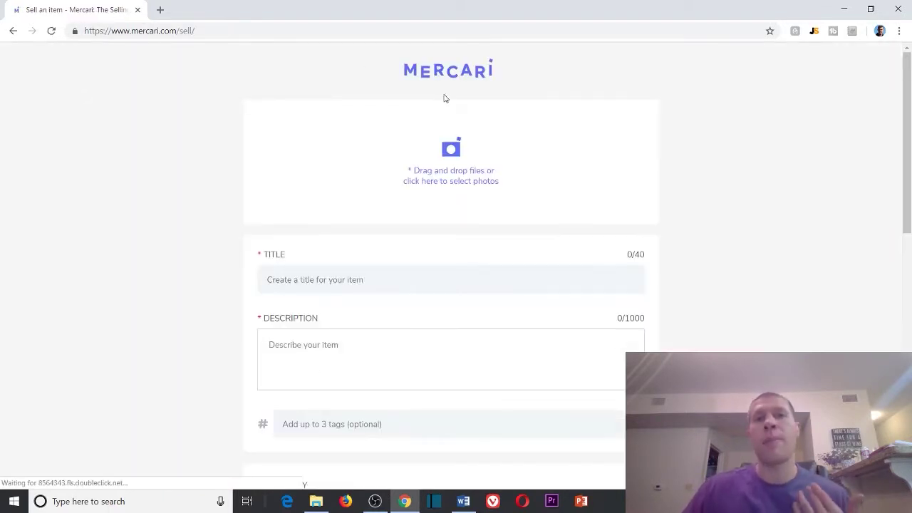
right_click(446, 78)
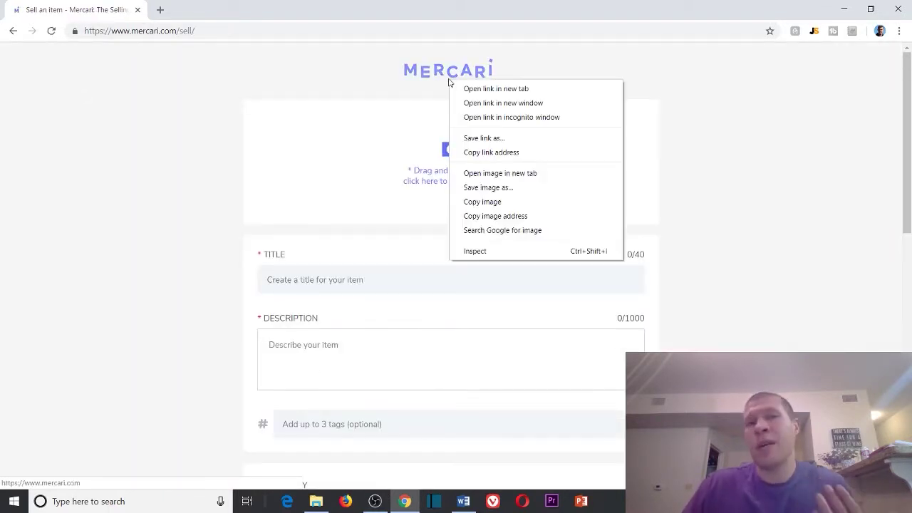
left_click(476, 89)
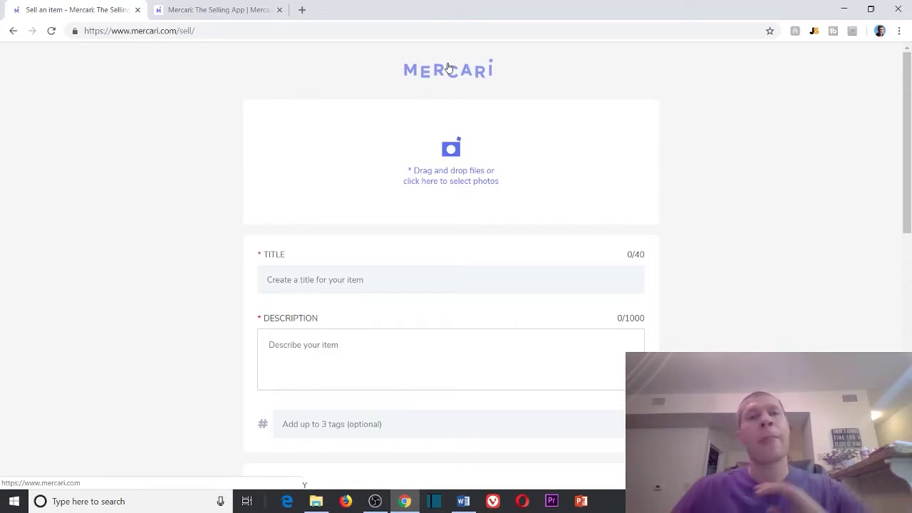
left_click(258, 6)
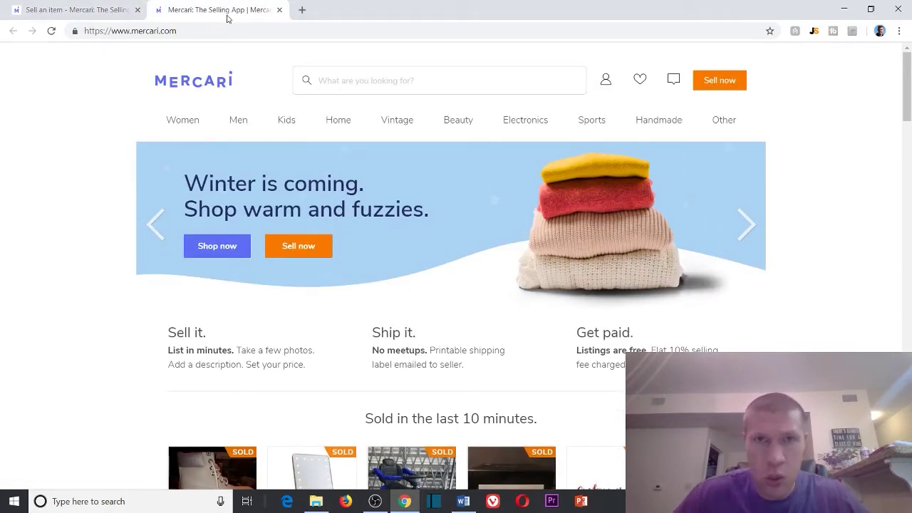
- Return to the blank sell form and review its photo, title, description, condition, shipping and price fields
left_click(107, 9)
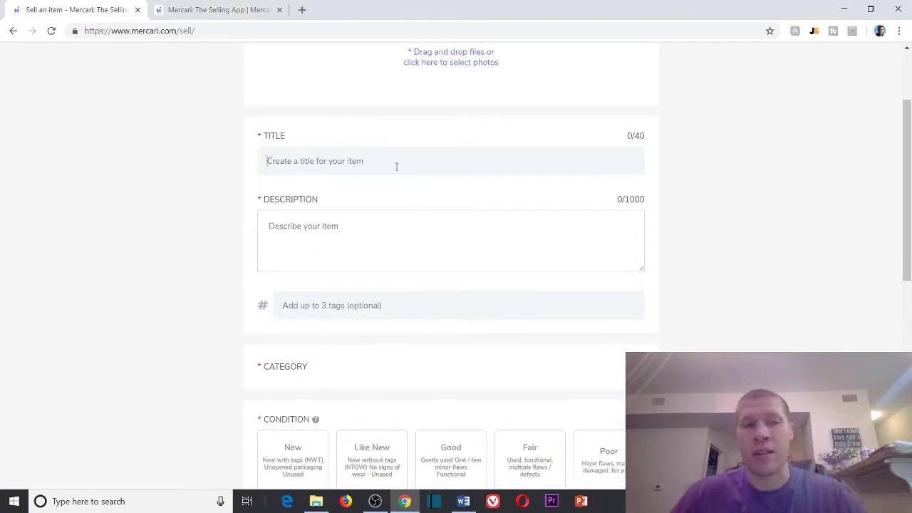
scroll(392, 213, "down", 5)
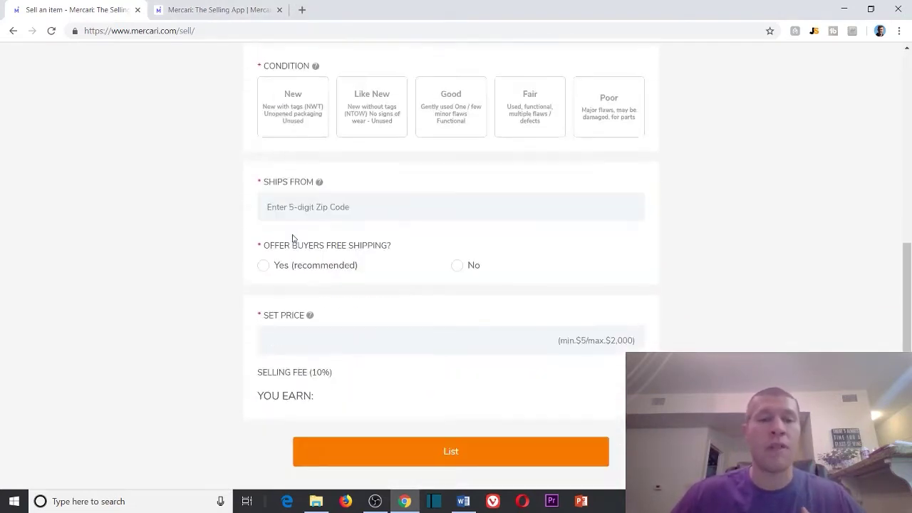
scroll(296, 242, "up", 5)
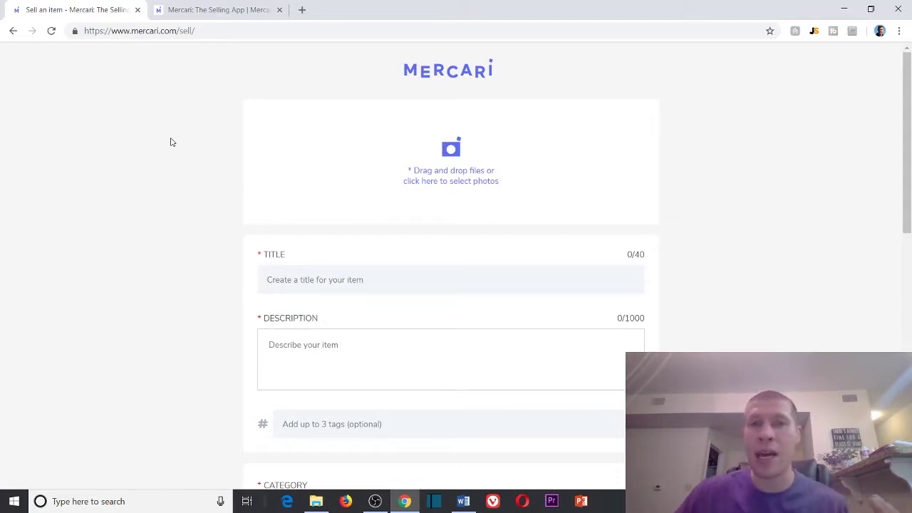
- Go back to the Mercari home page and open the account's My page from there
left_click(171, 10)
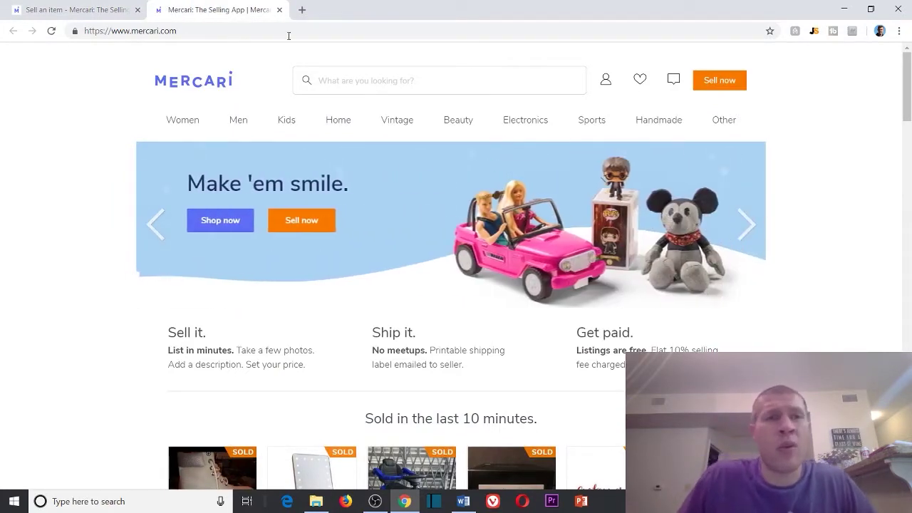
left_click(15, 6)
left_click(193, 10)
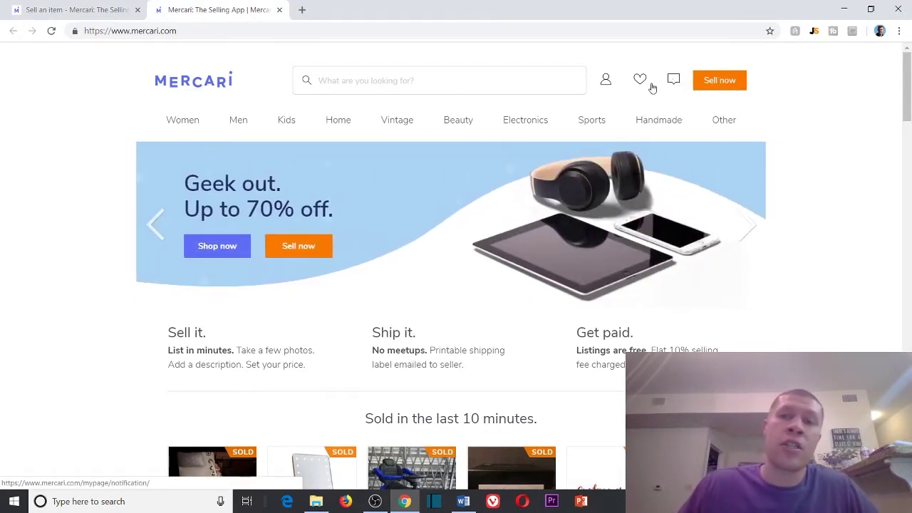
left_click(606, 83)
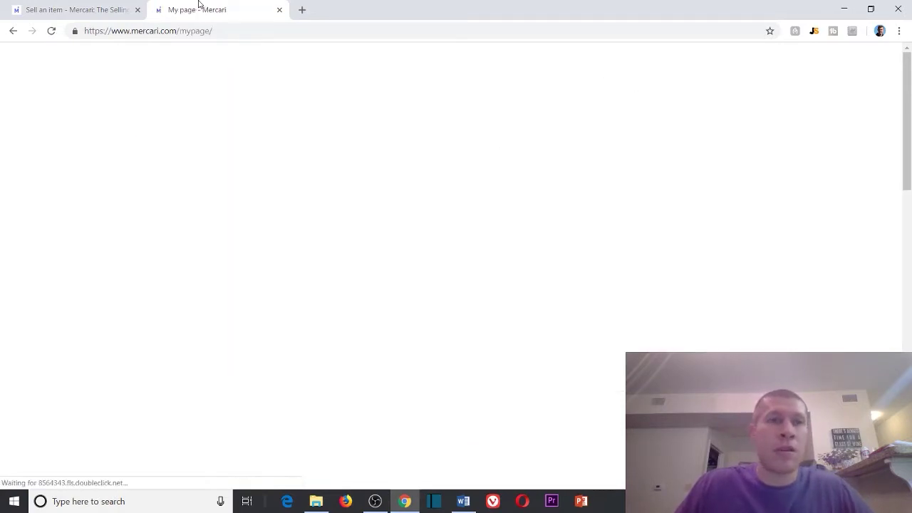
mouse_move(578, 101)
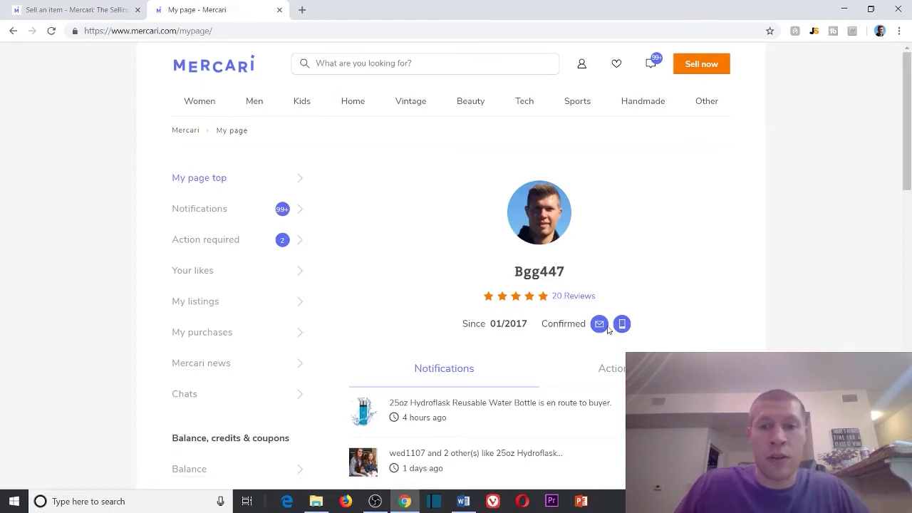
- Examine the account's recent notifications and the messages listed under Action required
scroll(686, 331, "down", 1)
scroll(380, 277, "down", 2)
scroll(471, 252, "down", 2)
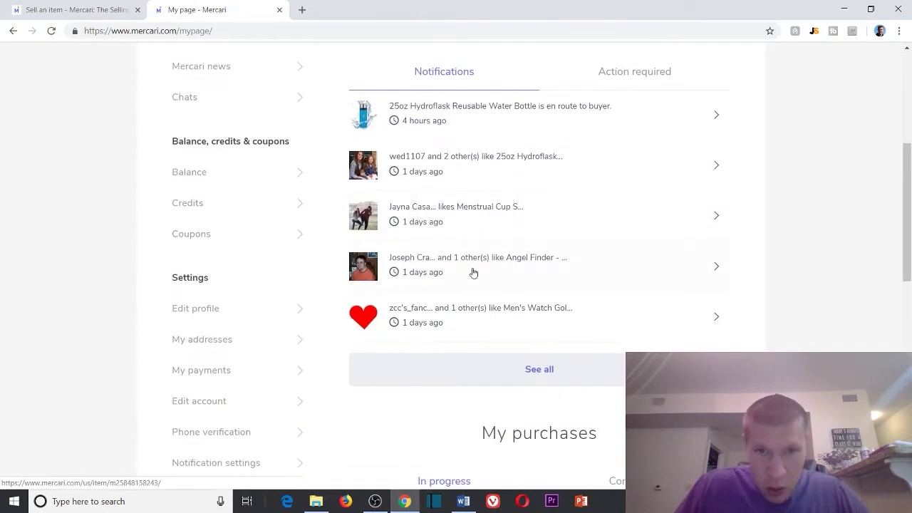
scroll(599, 299, "up", 3)
scroll(628, 199, "down", 1)
left_click(634, 192)
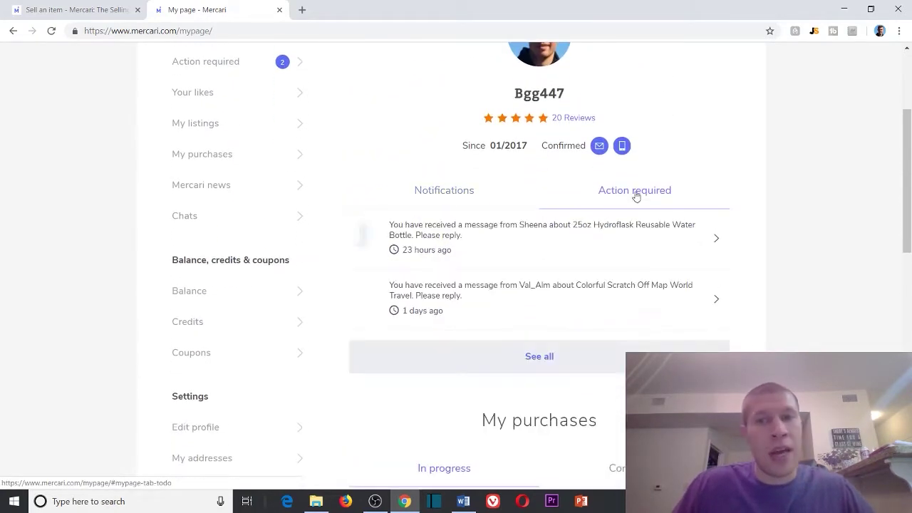
scroll(654, 306, "up", 3)
scroll(613, 228, "down", 4)
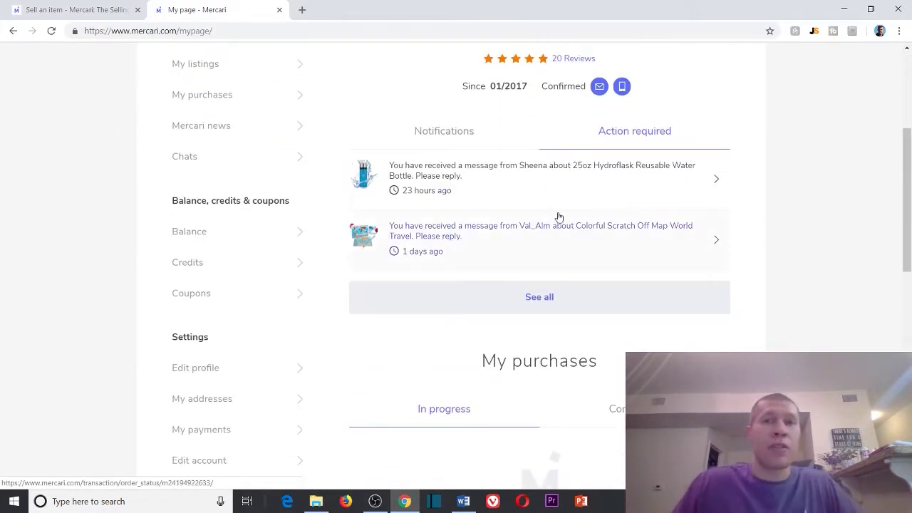
scroll(499, 243, "up", 4)
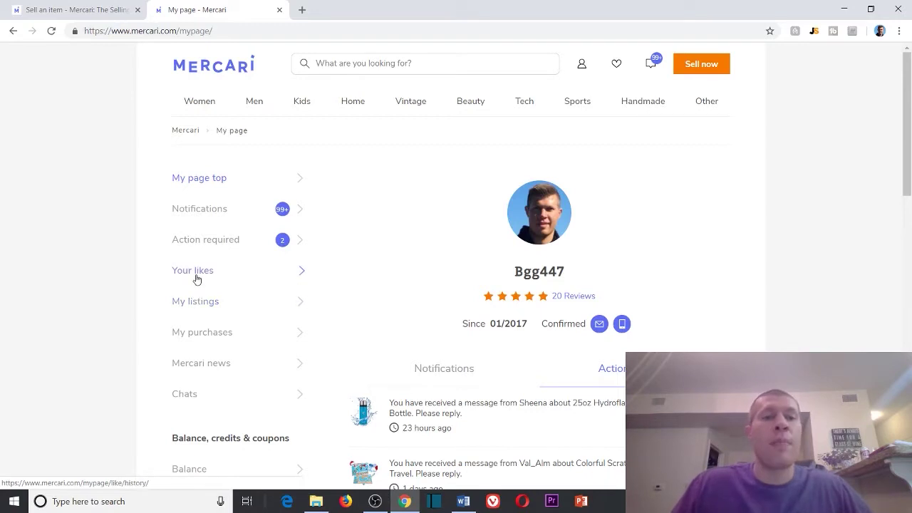
- From the account's own listings, open the 25oz Hydroflask Reusable Water Bottle in a separate browser tab and view its item details
left_click(201, 304)
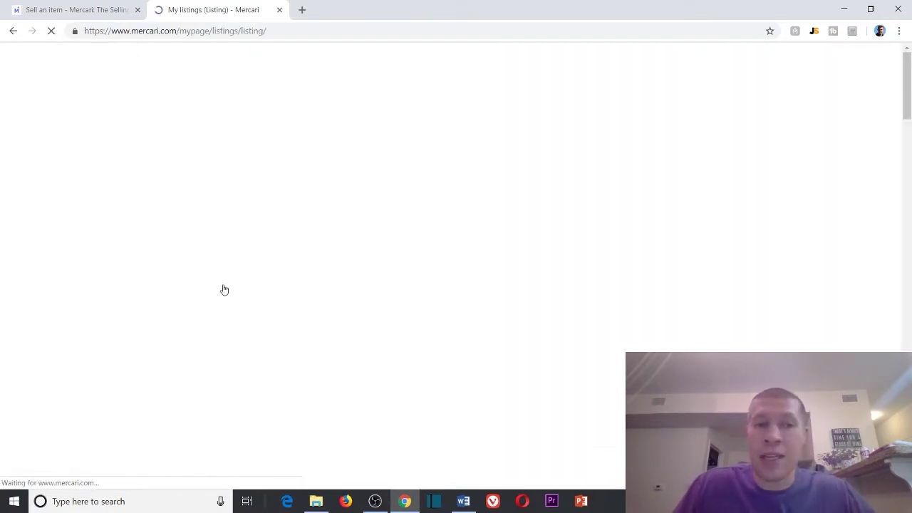
scroll(459, 152, "down", 3)
right_click(480, 84)
left_click(539, 90)
left_click(345, 6)
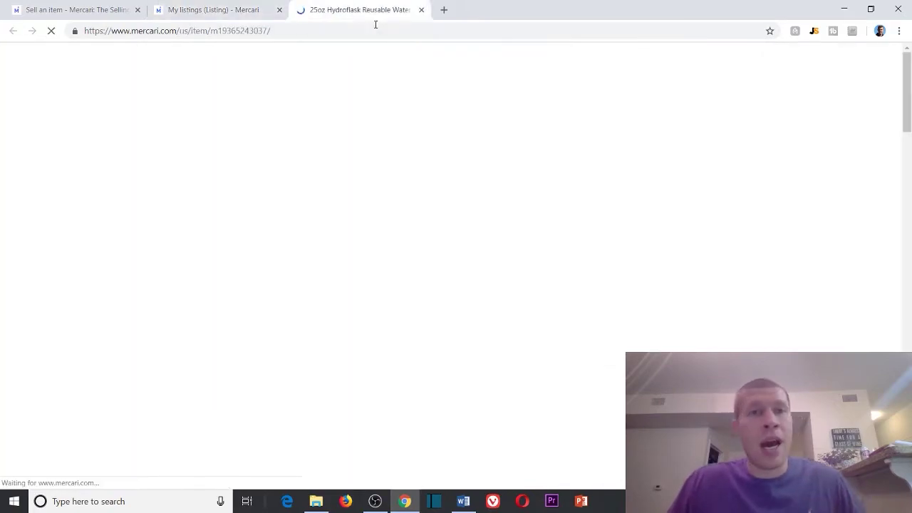
scroll(416, 180, "down", 8)
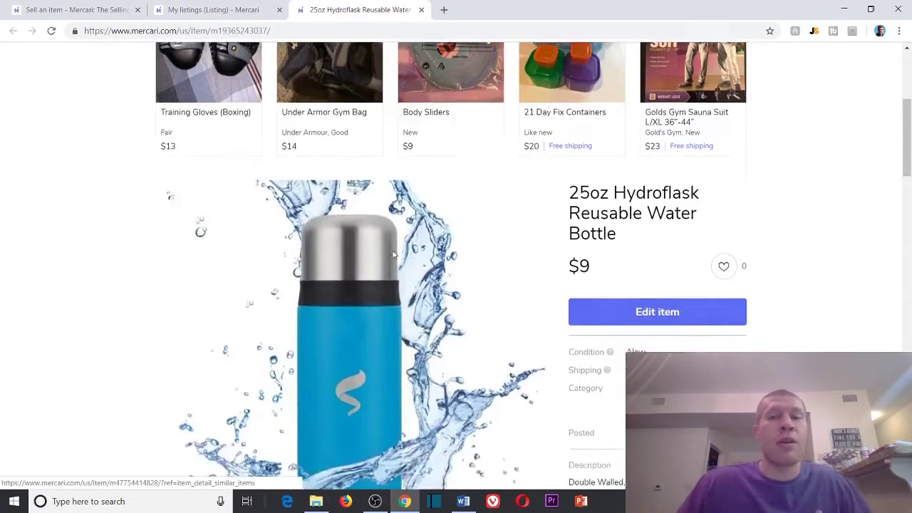
- Examine the water bottle listing's photos, price, condition, shipping, category, description and tags
scroll(386, 210, "up", 5)
scroll(387, 210, "down", 3)
scroll(562, 122, "up", 2)
scroll(566, 159, "down", 1)
scroll(577, 186, "down", 1)
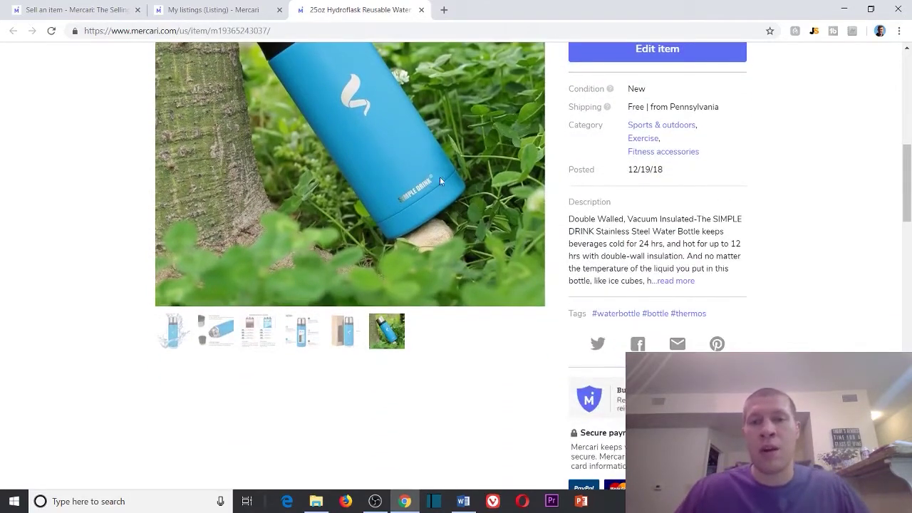
scroll(403, 177, "down", 4)
scroll(728, 203, "up", 2)
scroll(809, 206, "up", 5)
scroll(806, 209, "down", 3)
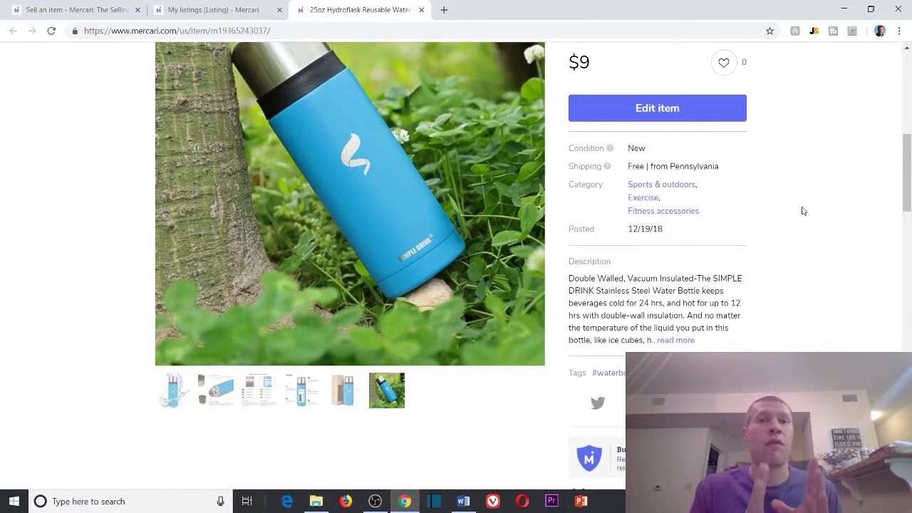
scroll(763, 236, "up", 6)
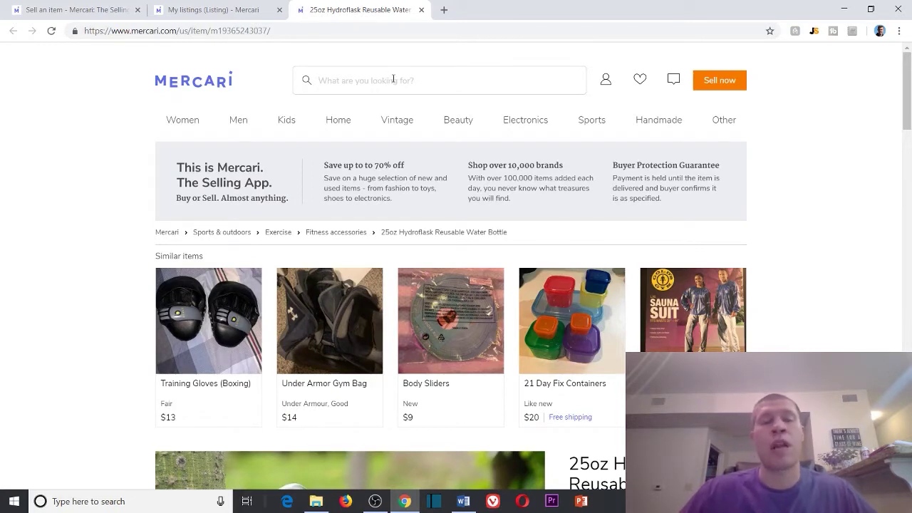
left_click(484, 81)
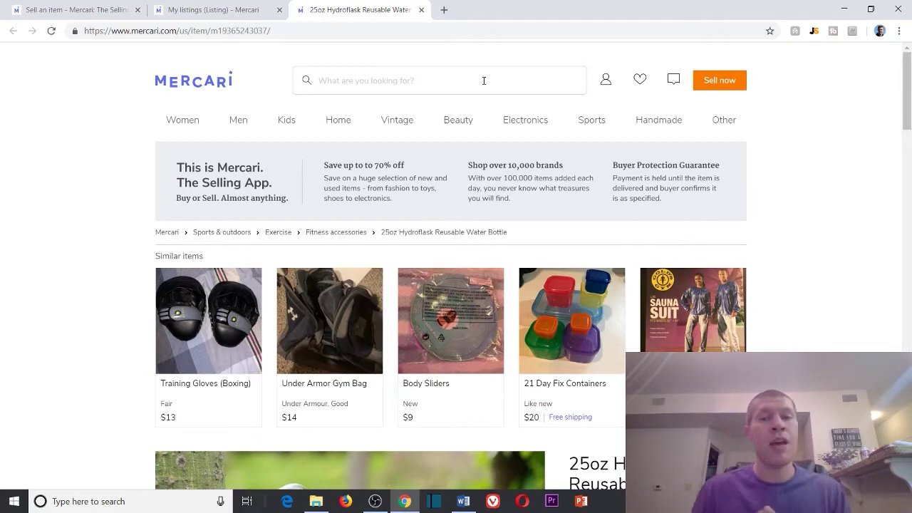
scroll(484, 81, "down", 1)
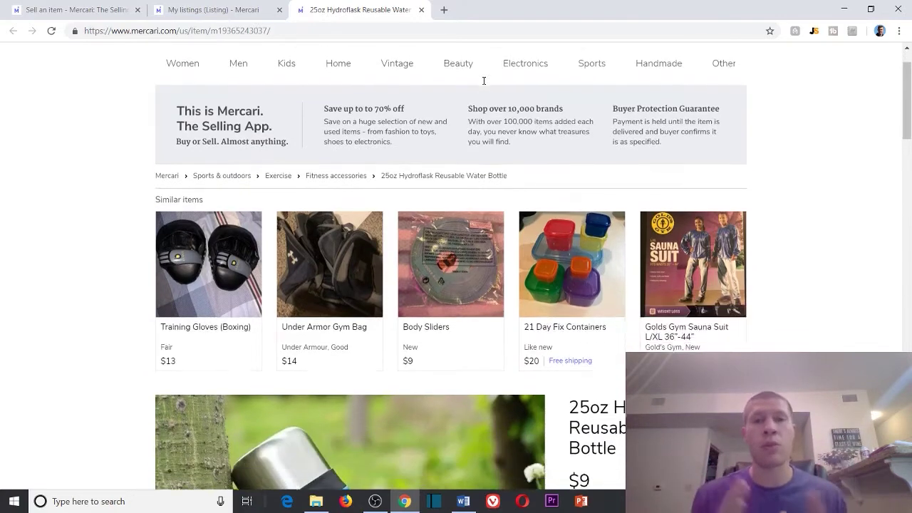
scroll(481, 75, "up", 1)
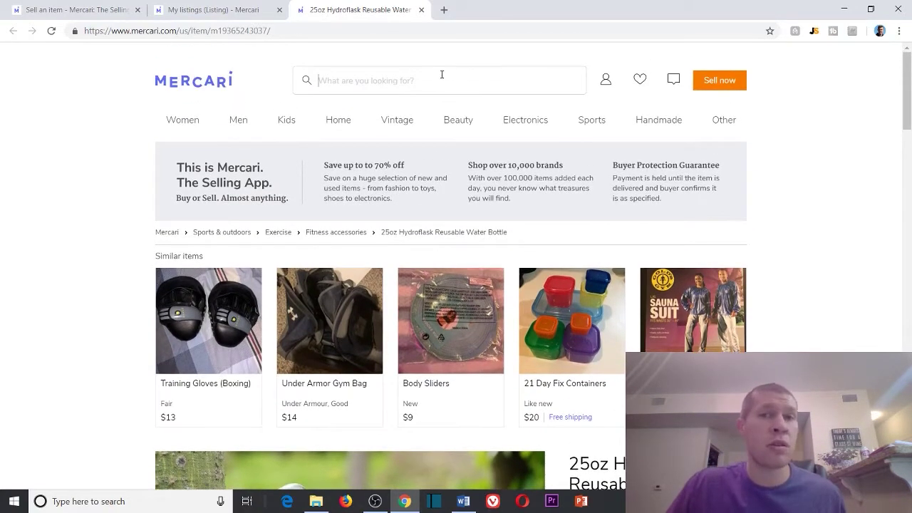
scroll(442, 75, "down", 8)
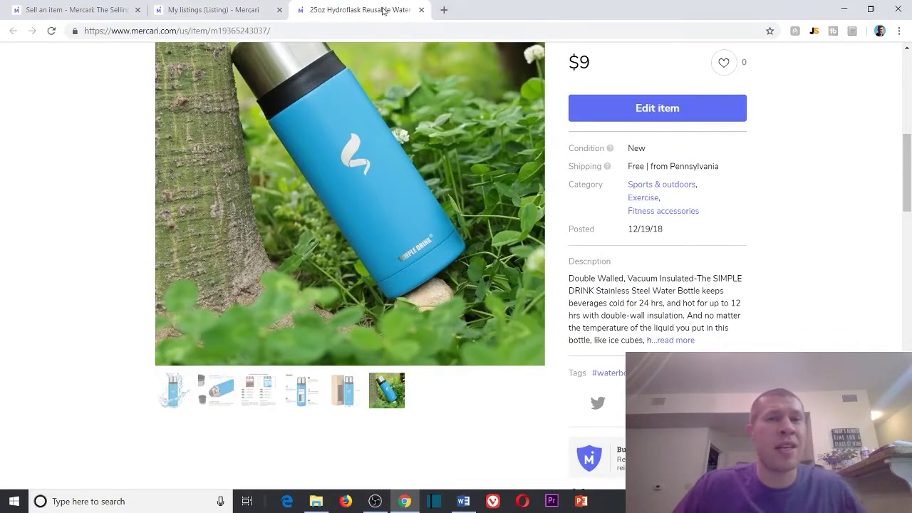
- Close the browser tab with the water bottle listing and look over the page behind it
left_click(421, 10)
scroll(129, 164, "down", 2)
scroll(141, 147, "up", 2)
scroll(575, 159, "down", 3)
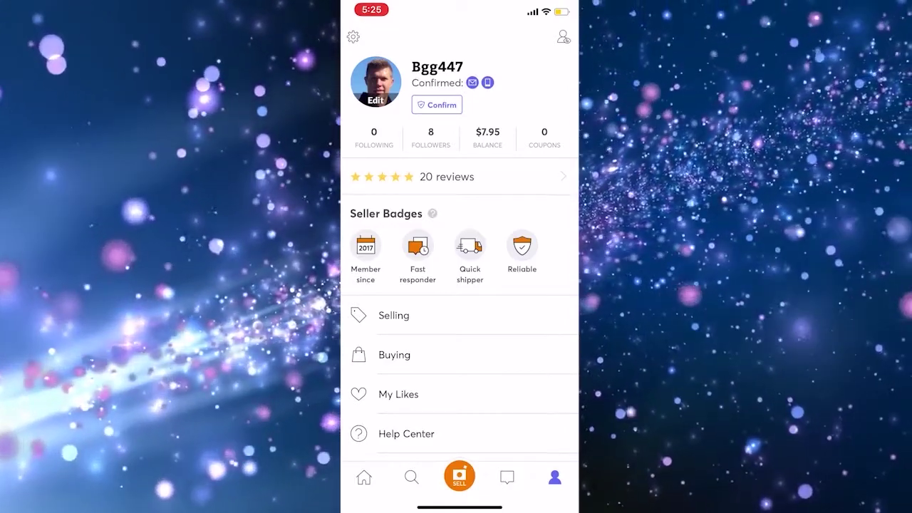
- In the Mercari mobile app, open the Selling list from the profile and browse the On sale items down to the November sports collectibles
scroll(460, 285, "down", 1)
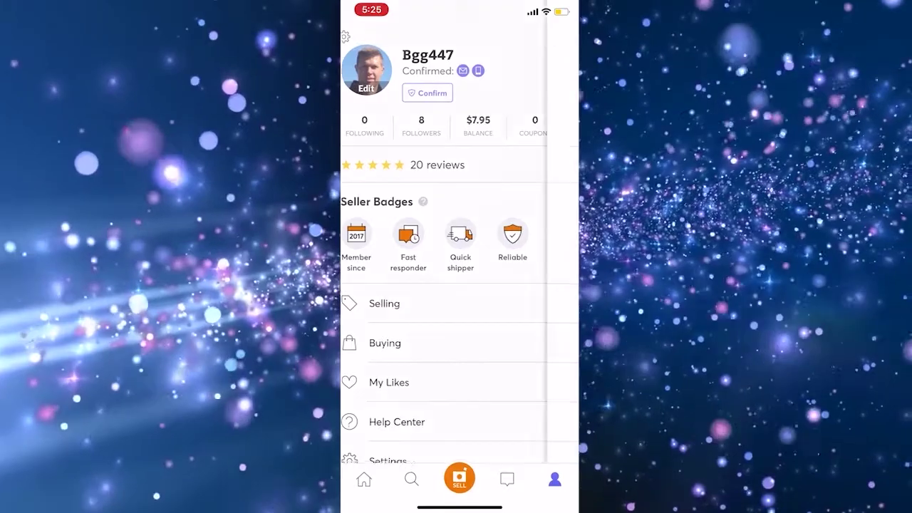
left_click(393, 304)
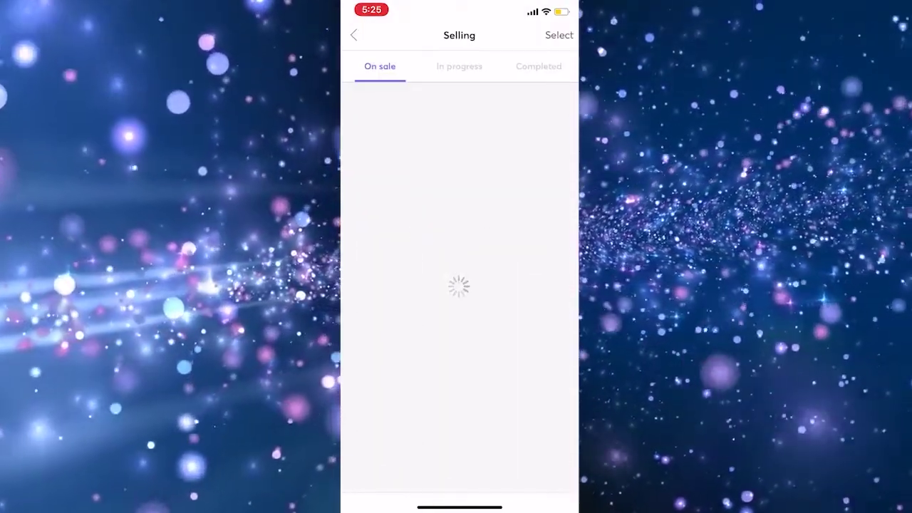
scroll(459, 285, "down", 10)
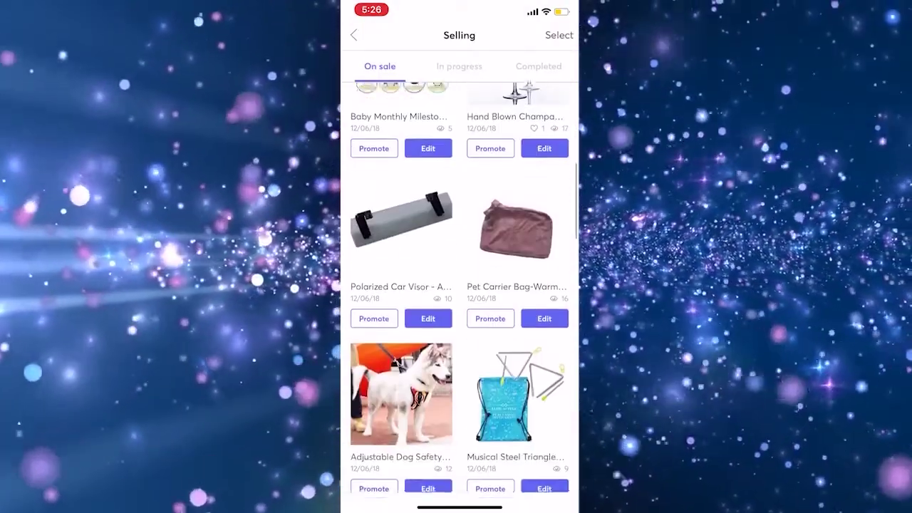
scroll(460, 285, "down", 15)
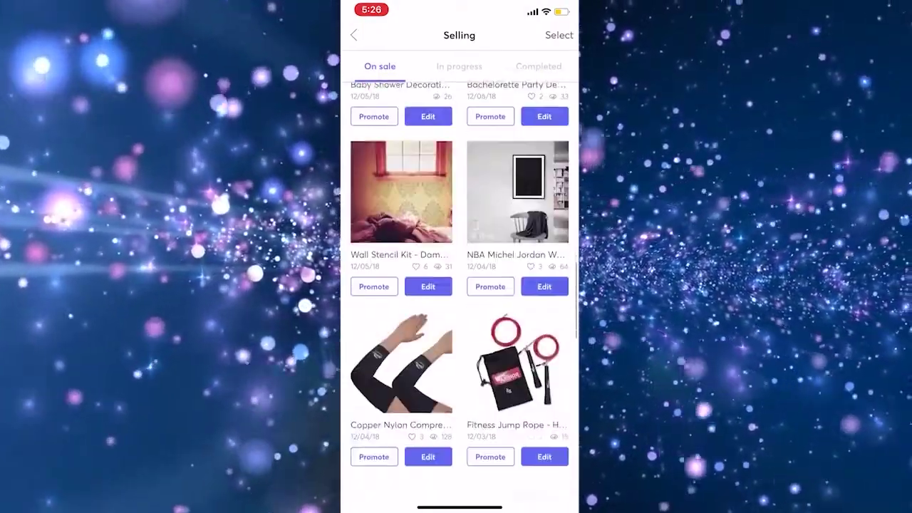
scroll(460, 285, "down", 15)
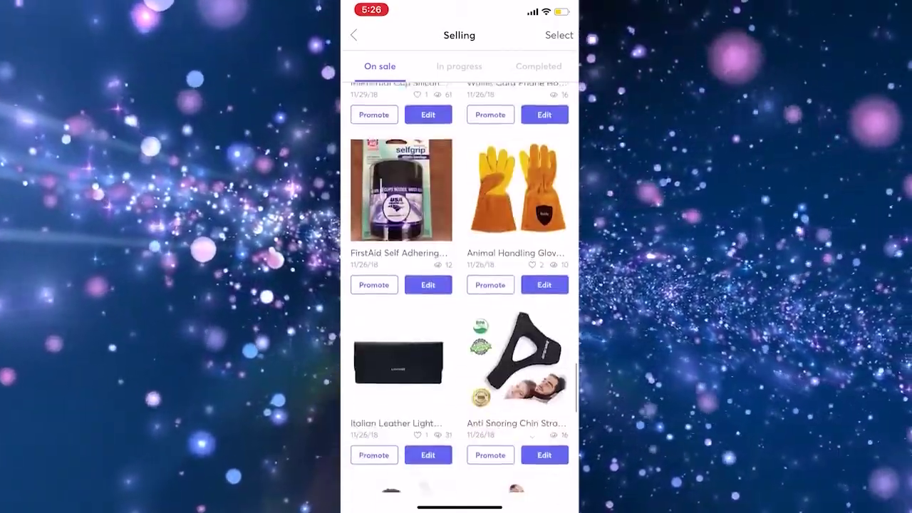
scroll(460, 285, "down", 5)
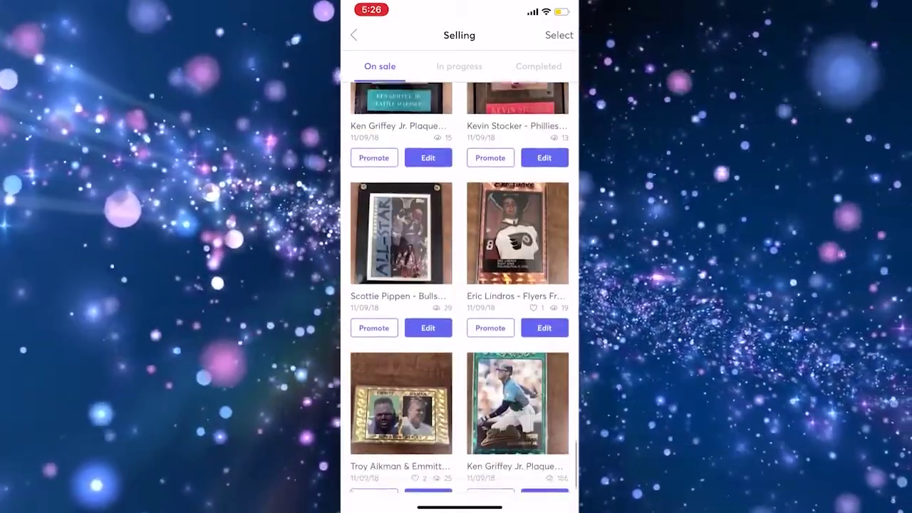
- Review the On sale listings from the oldest back to the newest, checking their posting dates, likes and view counts
scroll(460, 285, "up", 1)
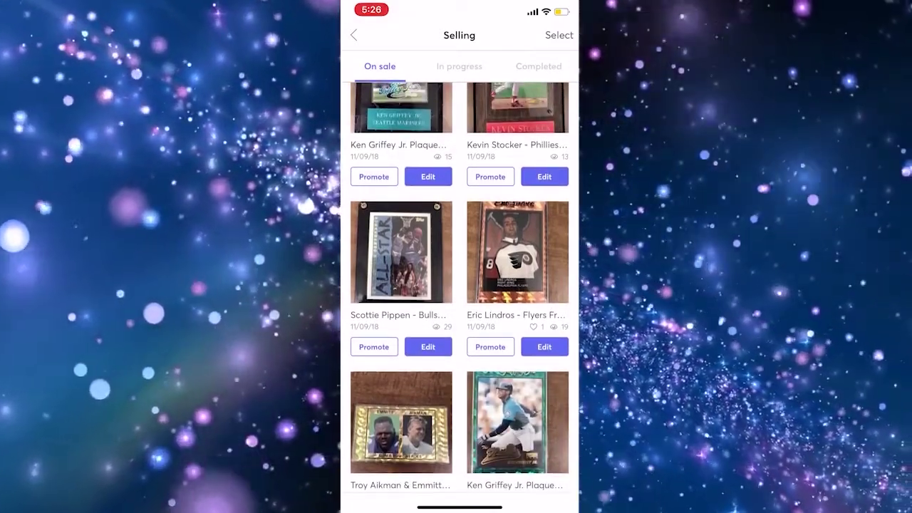
scroll(460, 285, "up", 5)
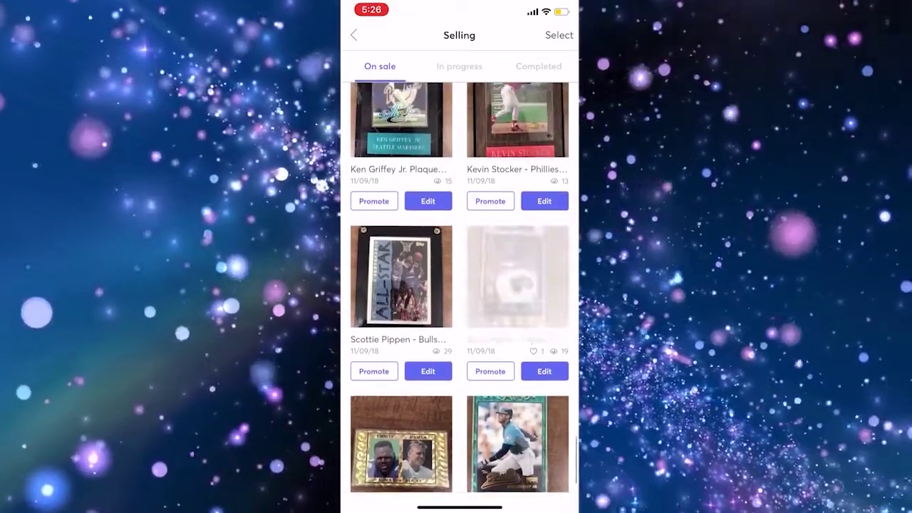
scroll(459, 285, "up", 3)
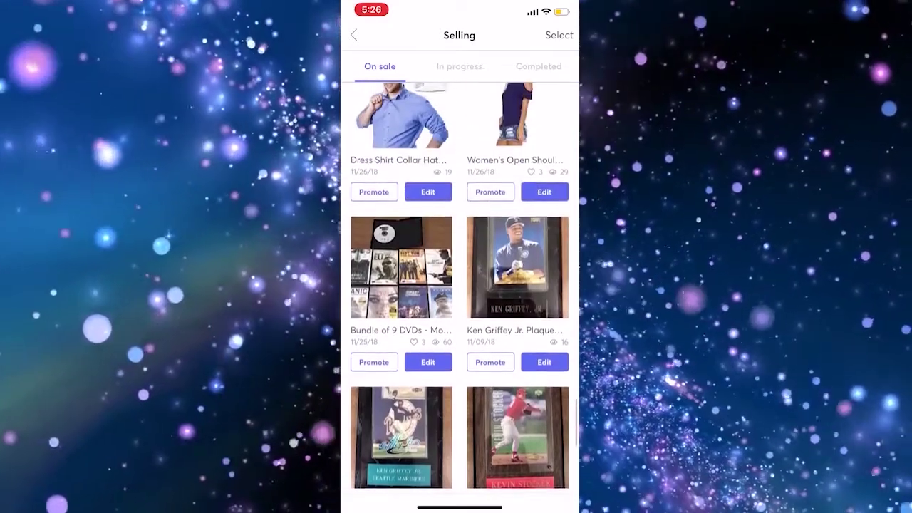
scroll(459, 285, "up", 2)
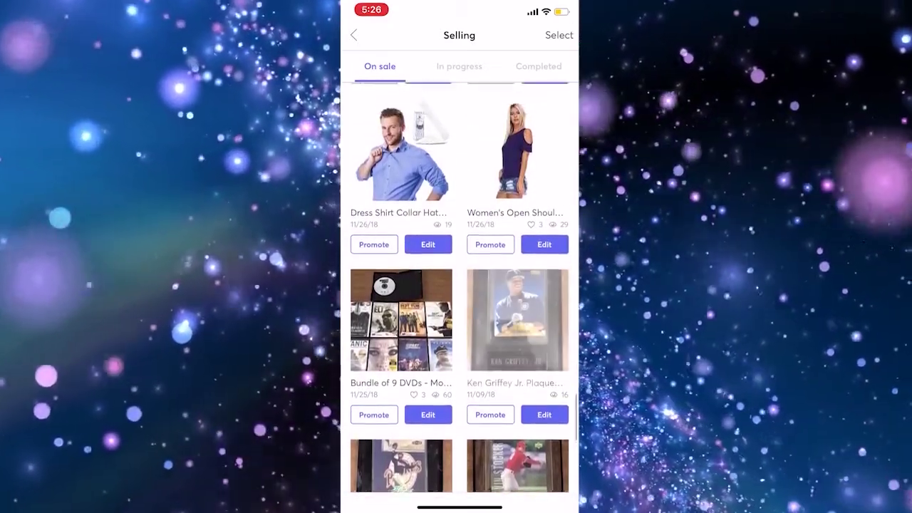
scroll(459, 285, "up", 8)
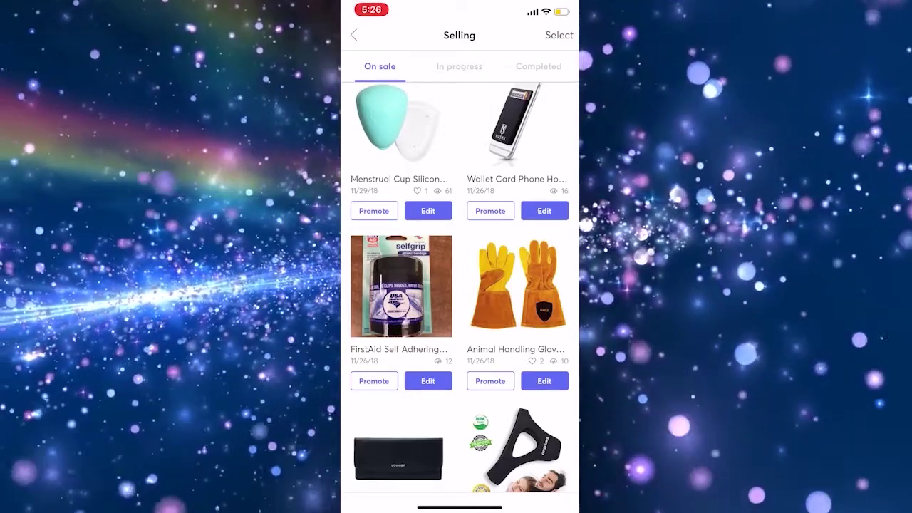
scroll(460, 285, "down", 1)
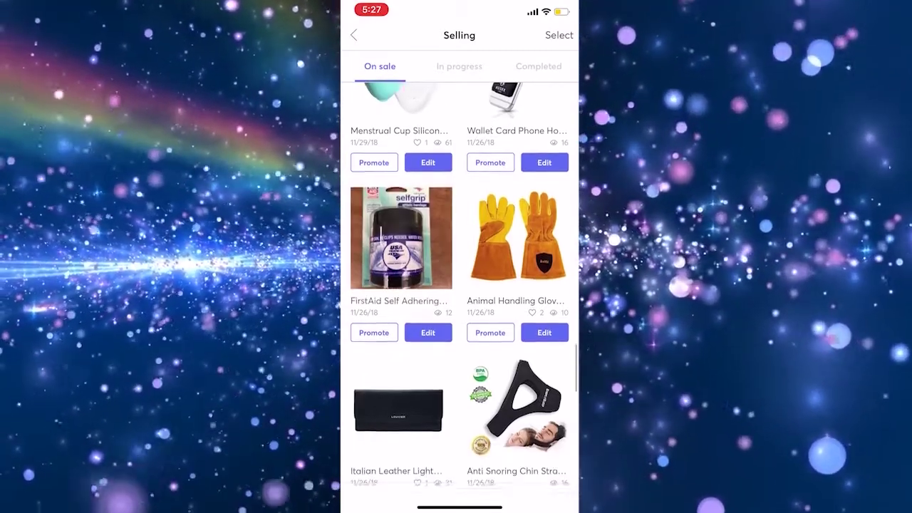
scroll(460, 285, "up", 5)
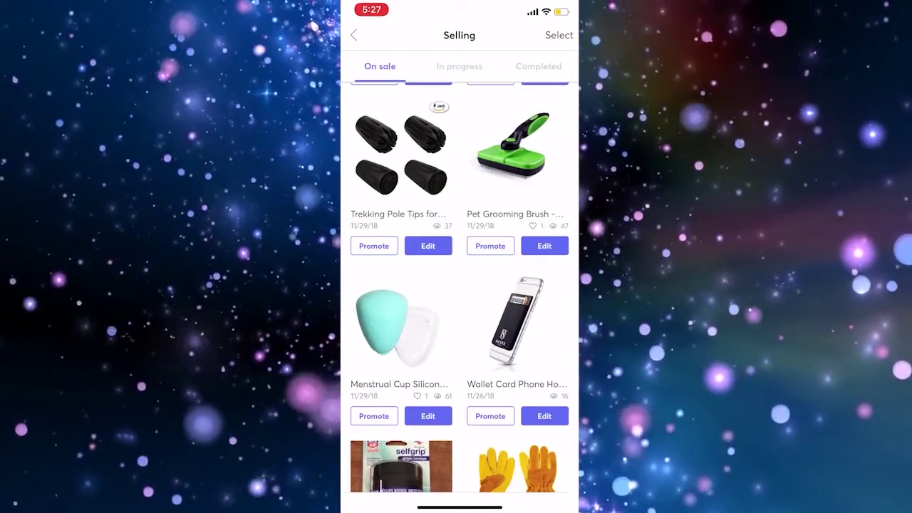
scroll(460, 286, "up", 5)
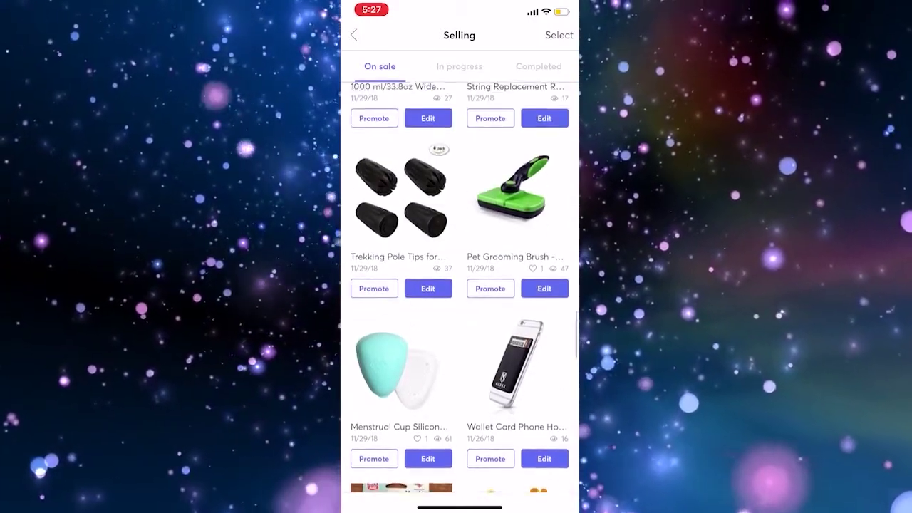
scroll(459, 285, "up", 3)
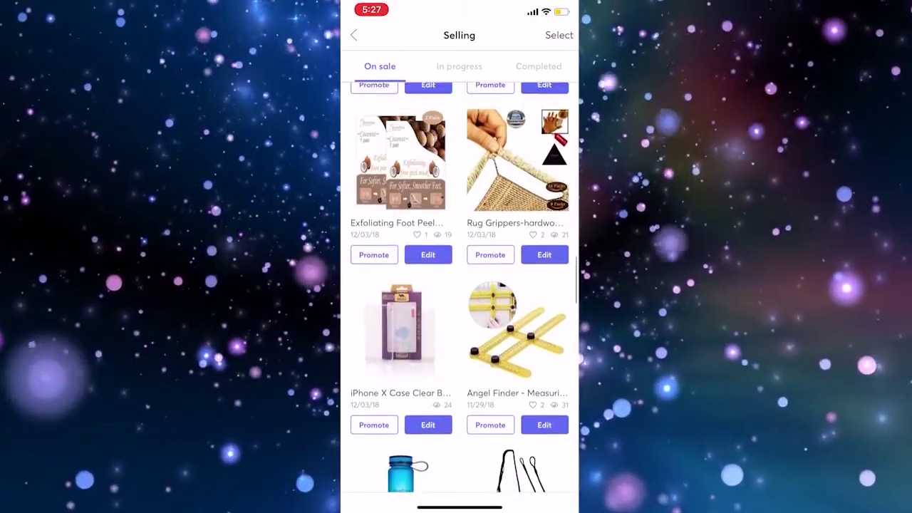
scroll(459, 285, "up", 5)
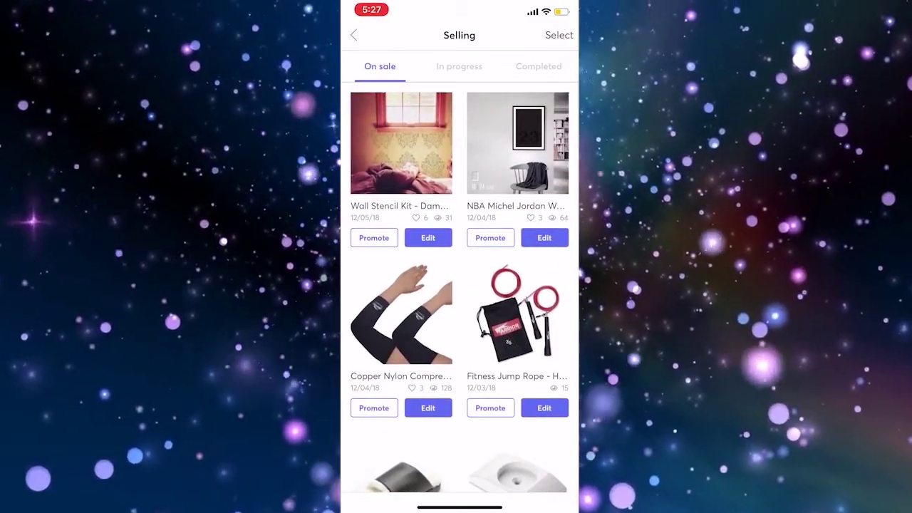
scroll(460, 286, "up", 3)
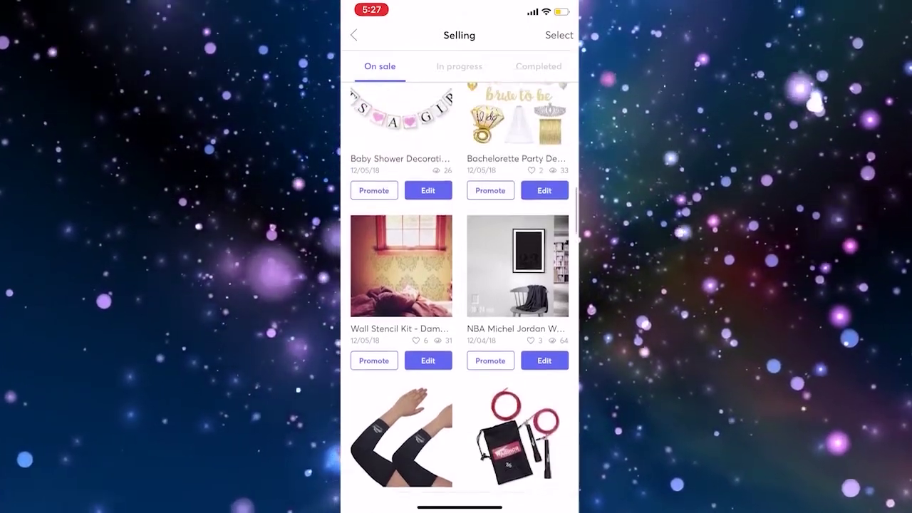
scroll(459, 285, "up", 4)
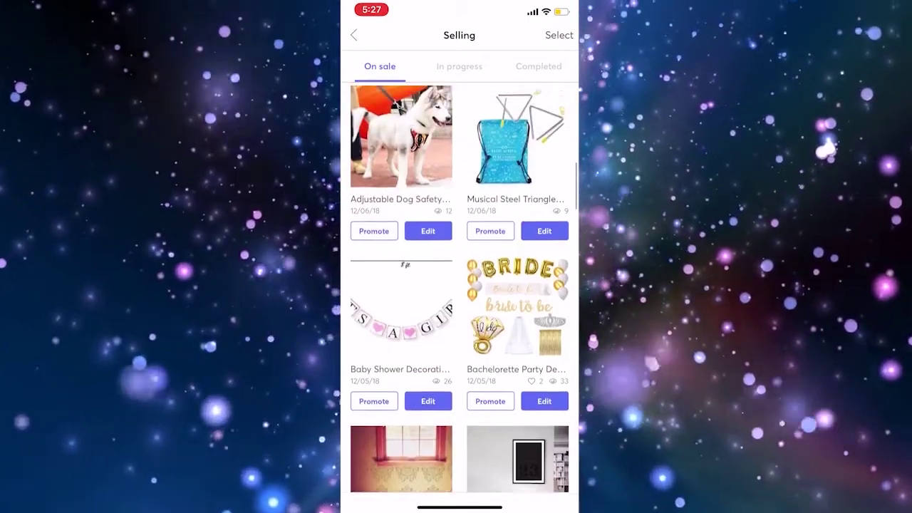
scroll(460, 285, "up", 6)
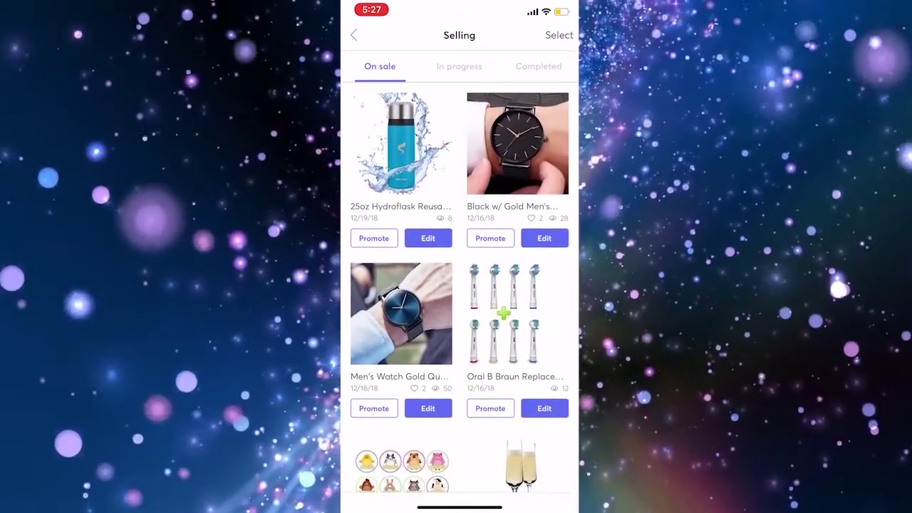
- View the 25oz Hydroflask Reusable Water Bottle's item details and return to the On sale listings
left_click(401, 142)
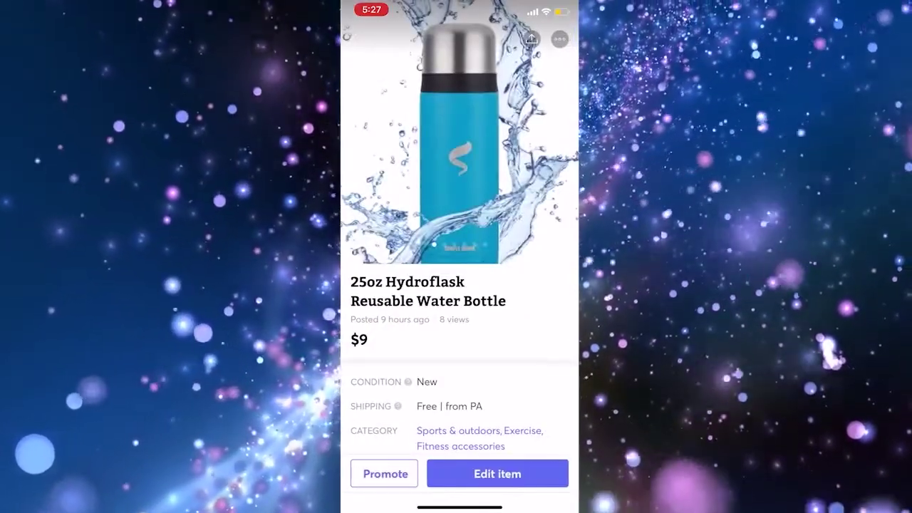
left_click(356, 34)
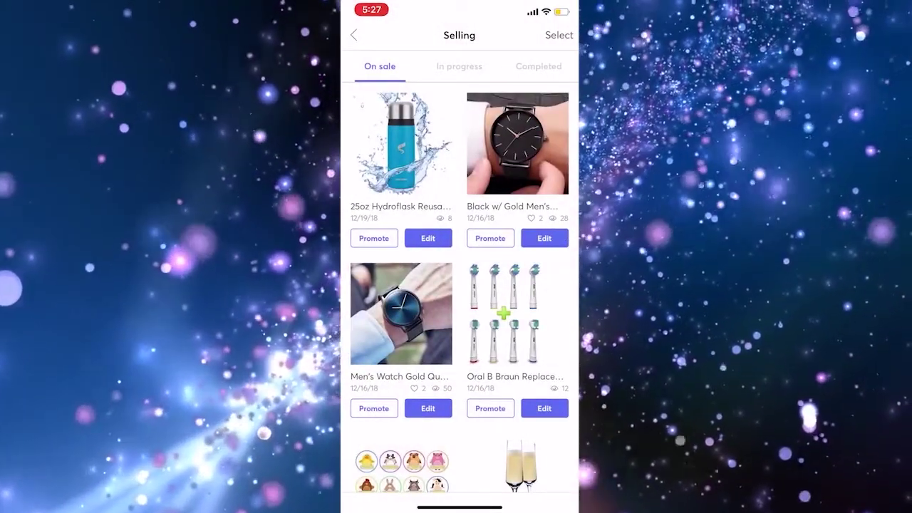
scroll(460, 292, "up", 1)
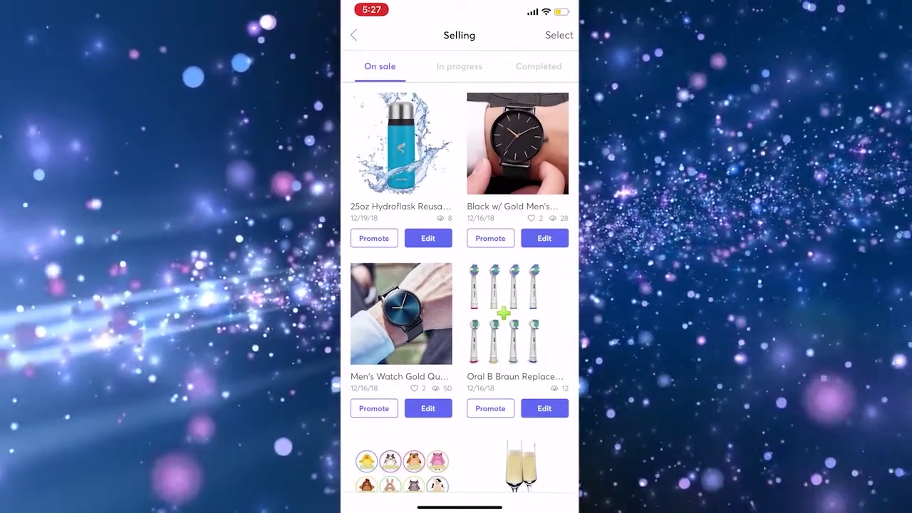
- Among the completed sales, open the 12/04/18 Outdoor Pocket Blanket & Picnic Sheet's order status, and view its item page down to the description
left_click(539, 66)
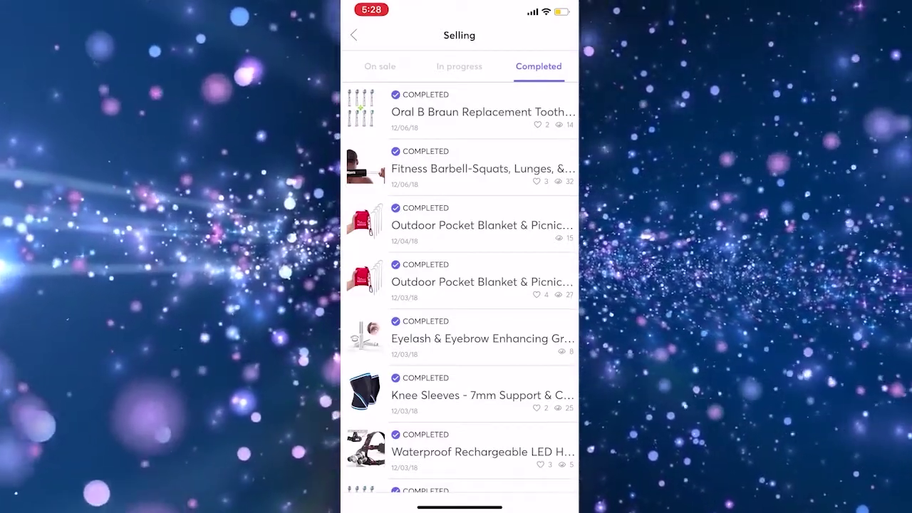
scroll(460, 285, "down", 1)
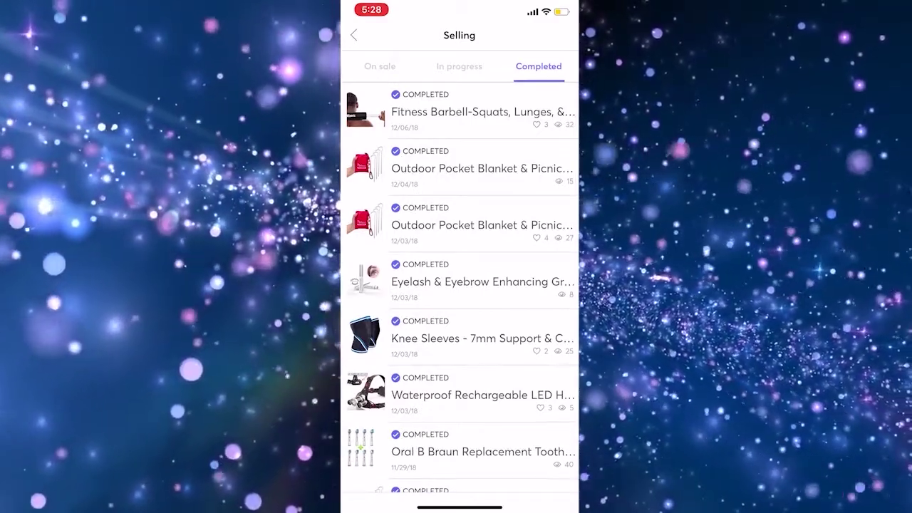
left_click(482, 168)
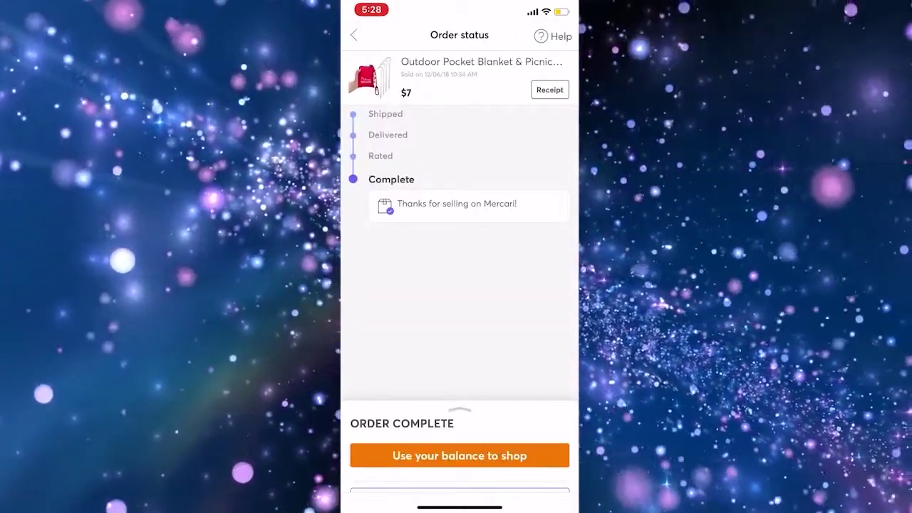
left_click(369, 77)
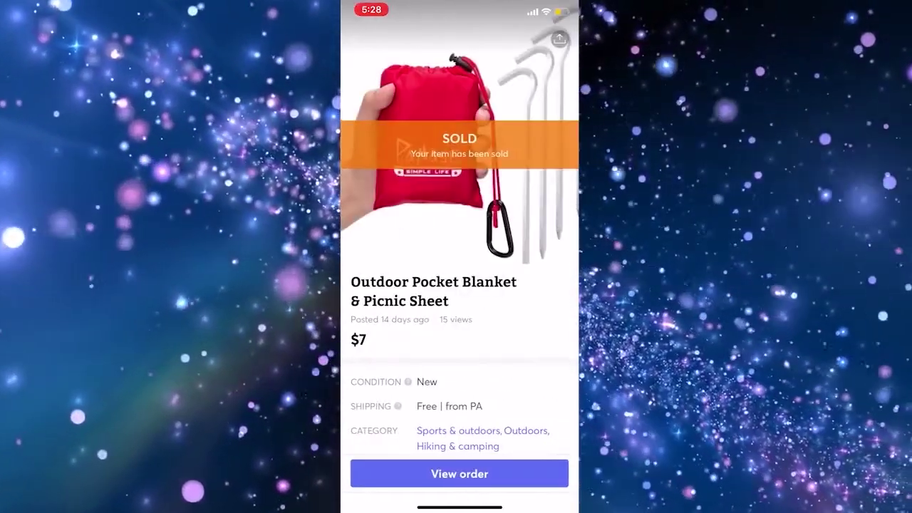
scroll(459, 285, "down", 3)
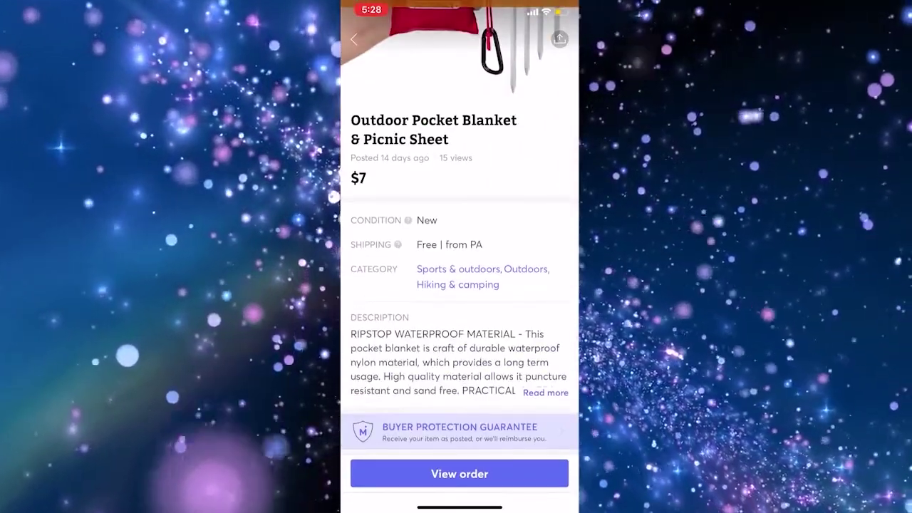
- Look over the Outdoor Pocket Blanket & Picnic Sheet's price and description, and return to the completed sales
scroll(459, 285, "up", 3)
scroll(460, 286, "down", 3)
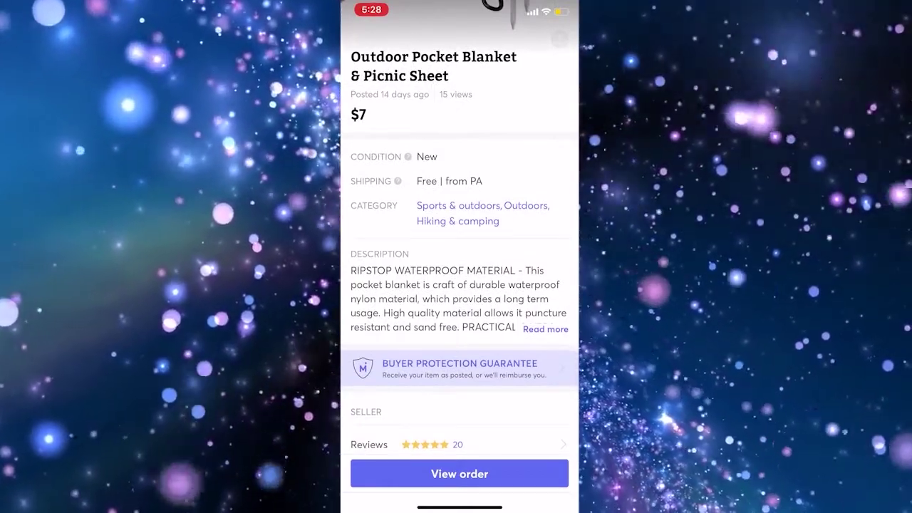
left_click(355, 35)
left_click(351, 33)
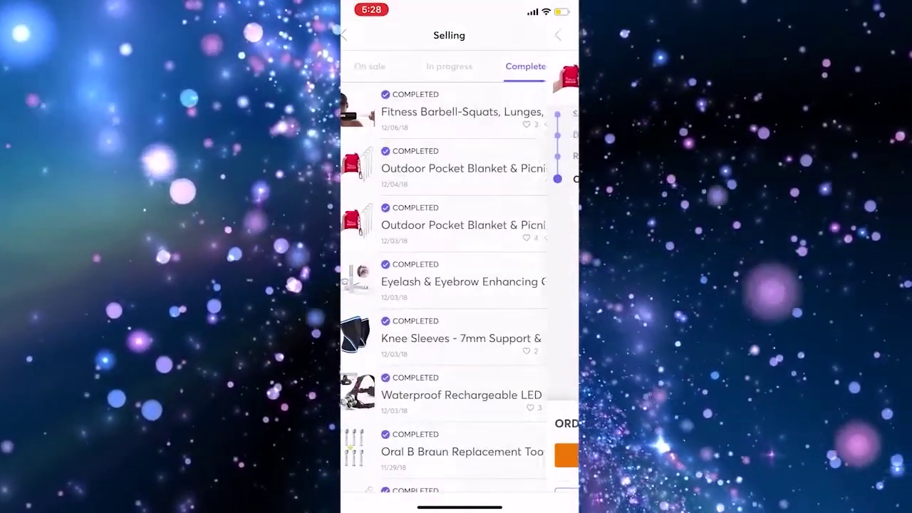
- Browse the completed sales down to the oldest 11/09/18 items, checking their likes and view counts
scroll(460, 285, "down", 3)
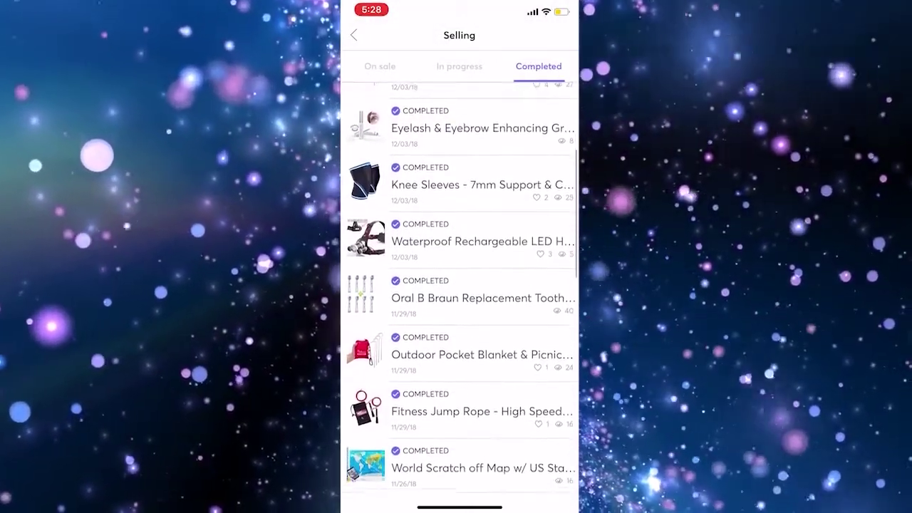
scroll(459, 285, "up", 1)
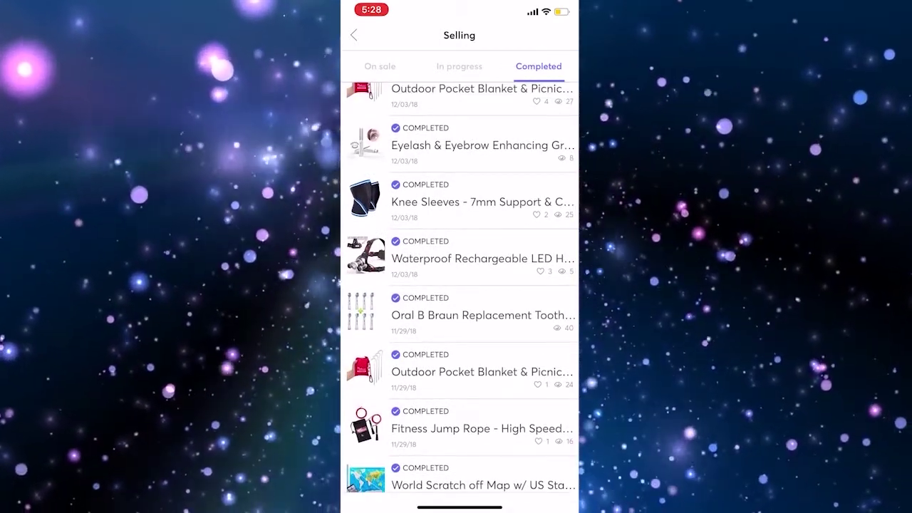
scroll(459, 285, "down", 2)
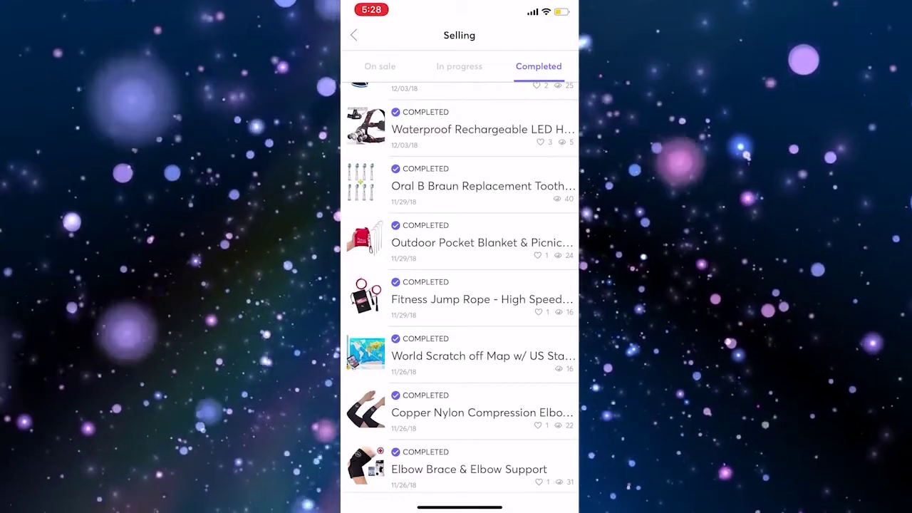
scroll(460, 286, "down", 2)
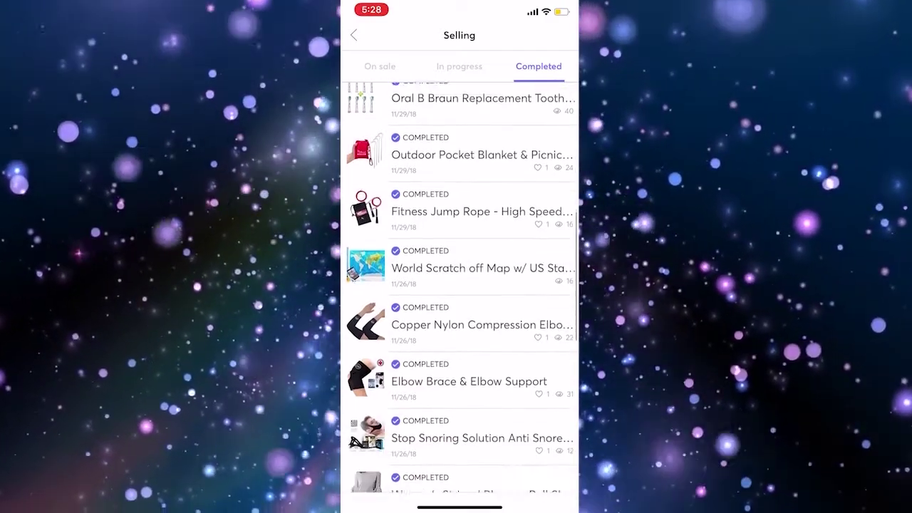
scroll(460, 345, "down", 2)
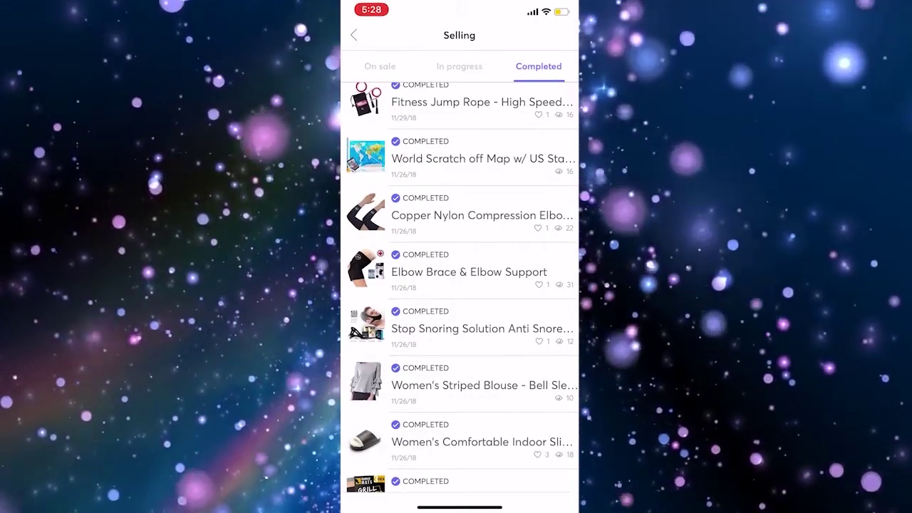
scroll(460, 385, "down", 6)
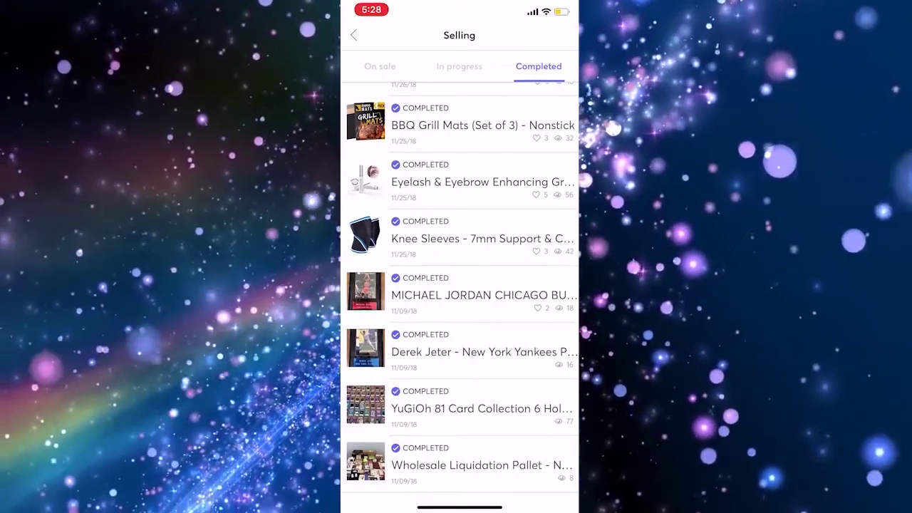
- View the order status of the 11/09/18 Wholesale Liquidation Pallet and return to the completed sales
left_click(460, 465)
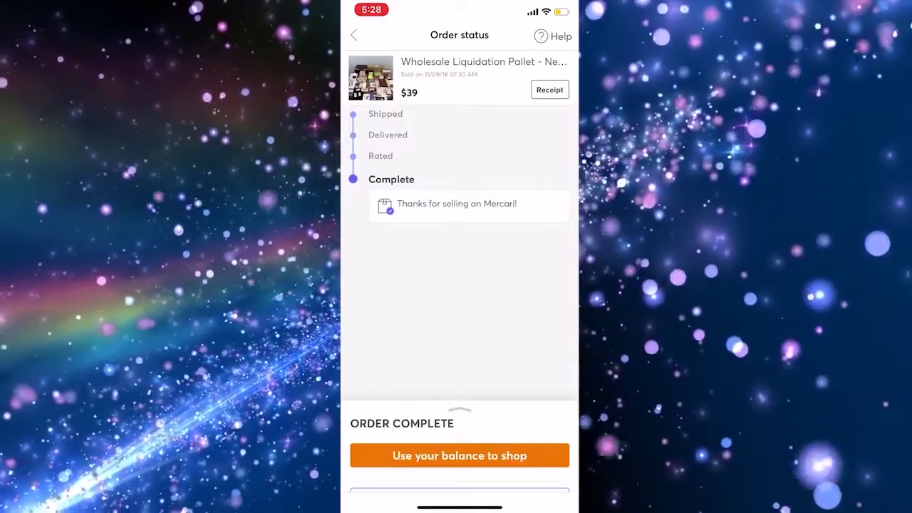
left_click(355, 35)
scroll(460, 285, "up", 10)
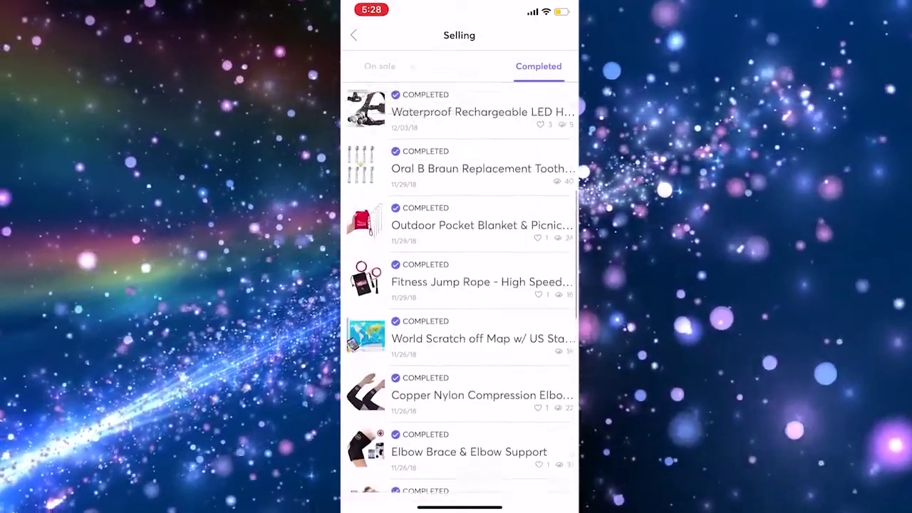
- View the In progress sales and the On sale listings, and return to the profile
left_click(459, 66)
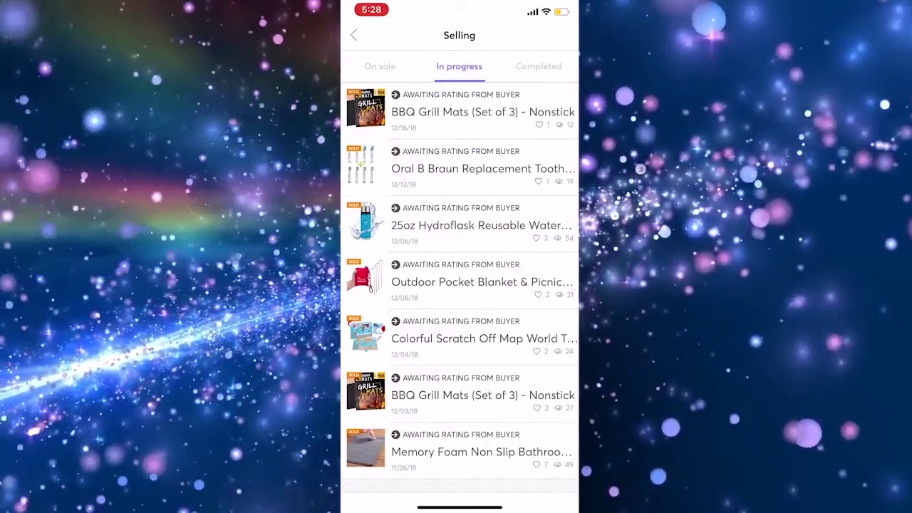
left_click(379, 65)
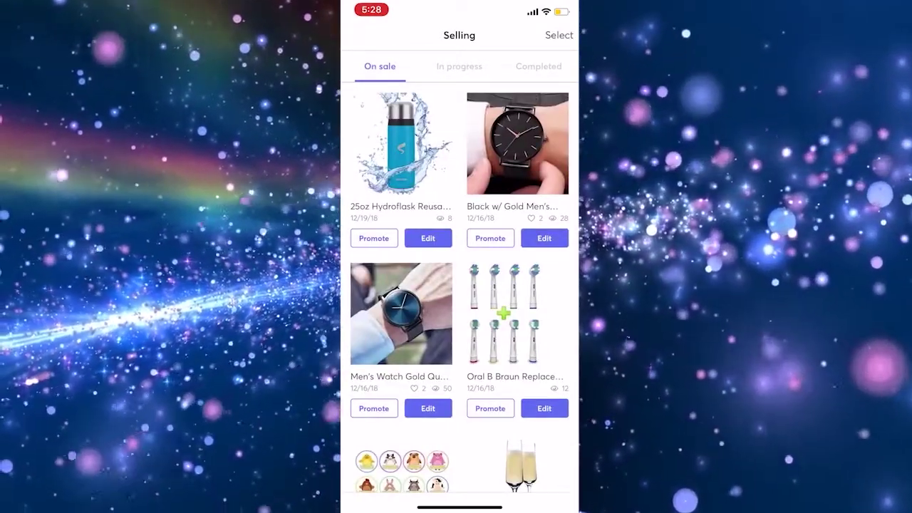
left_click(355, 35)
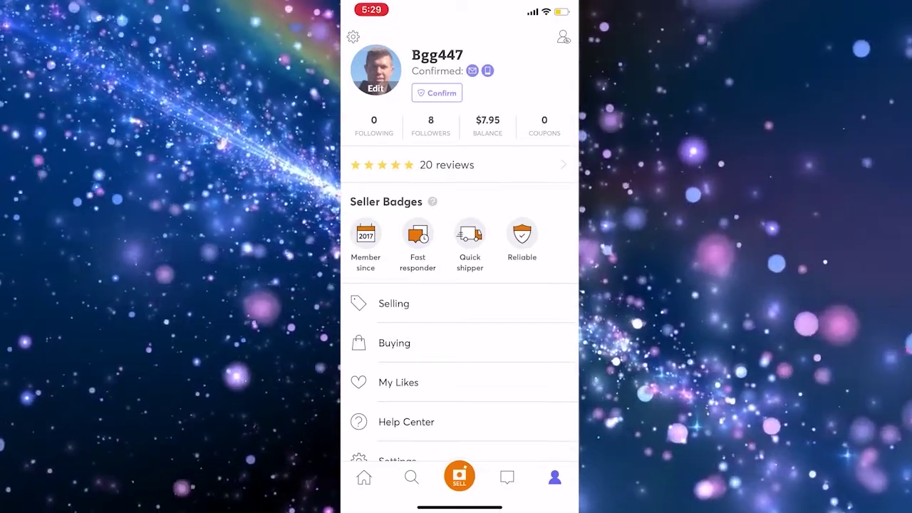
- Open the seller reviews from the profile, read through the buyers' comments, and leave the reviews
left_click(447, 165)
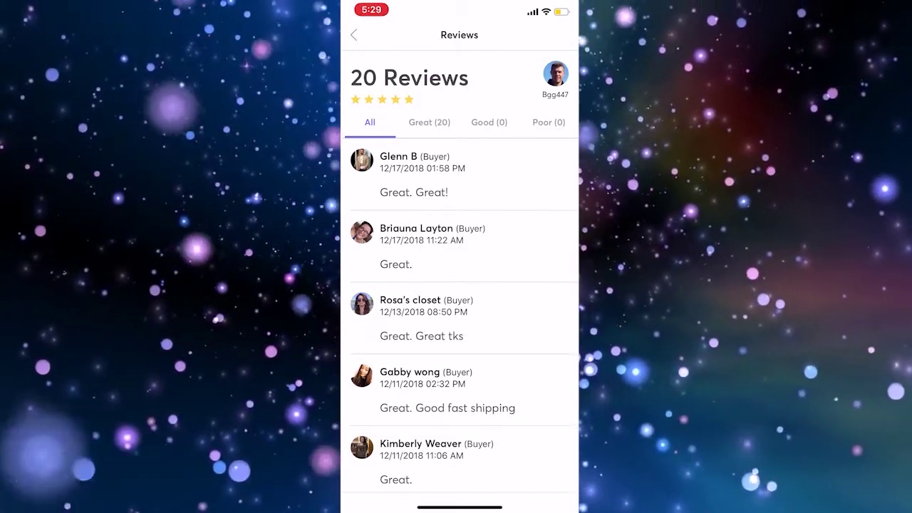
left_click(353, 34)
left_click(428, 163)
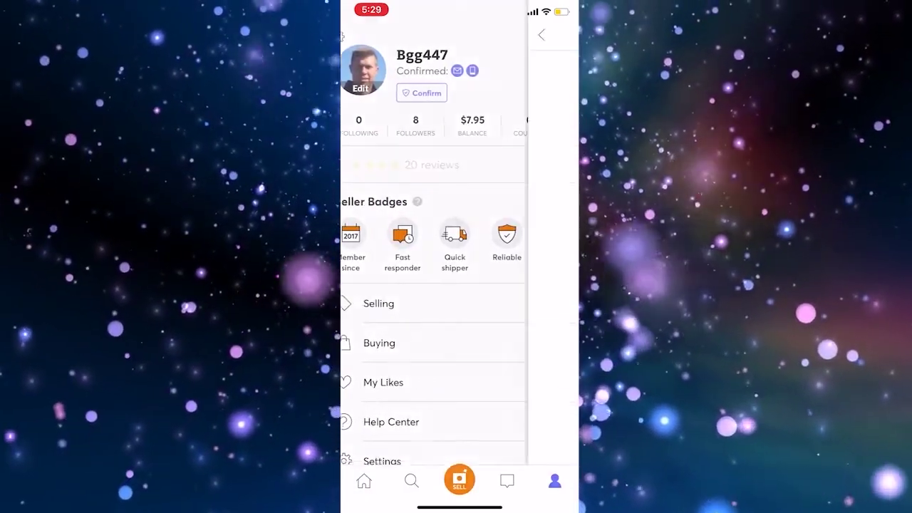
scroll(460, 321, "down", 2)
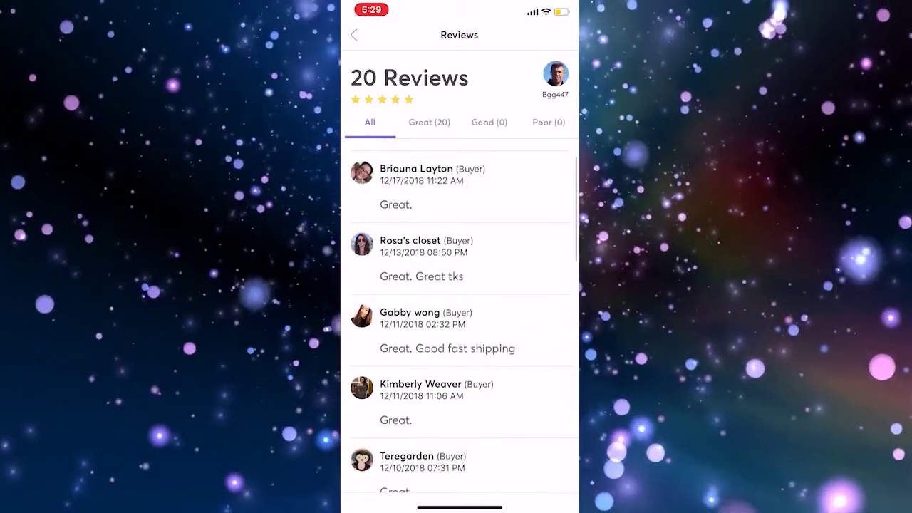
left_click(354, 35)
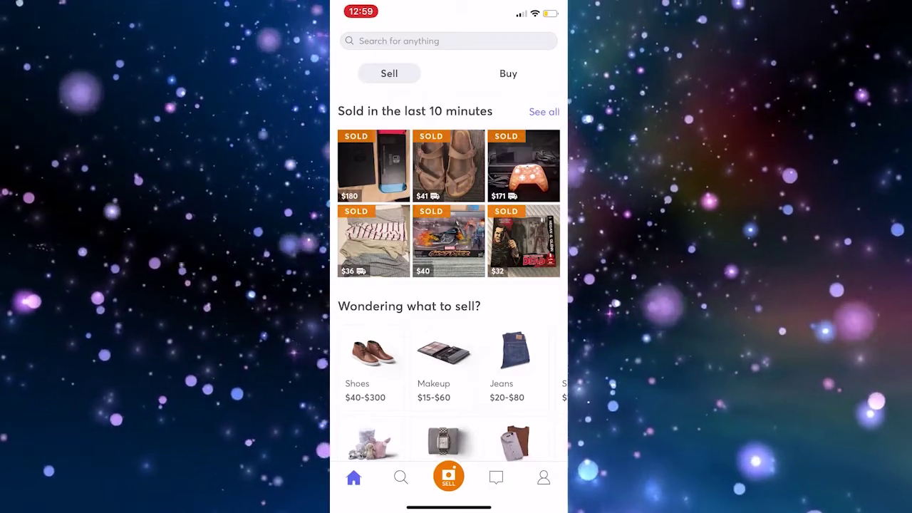
- From the profile, go to the Selling list and open the 25oz Hydroflask Reusable Water Bottle listing for editing
left_click(544, 477)
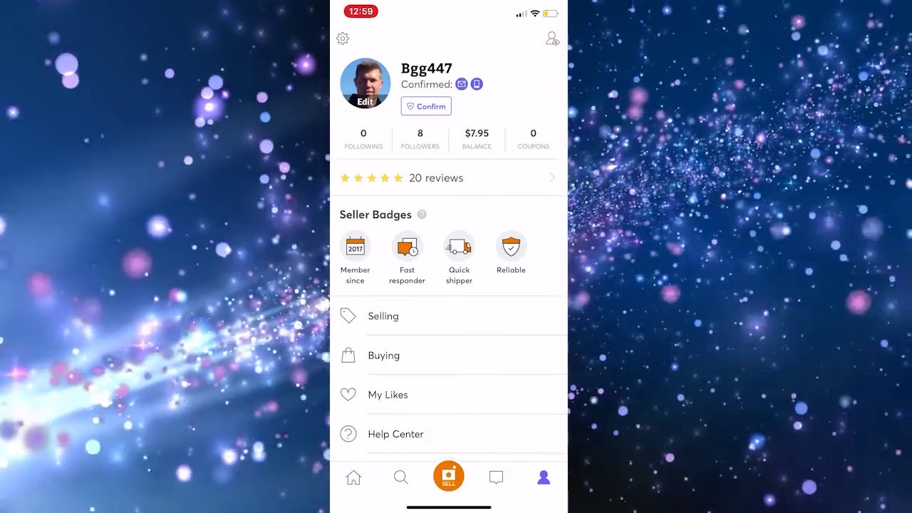
left_click(383, 316)
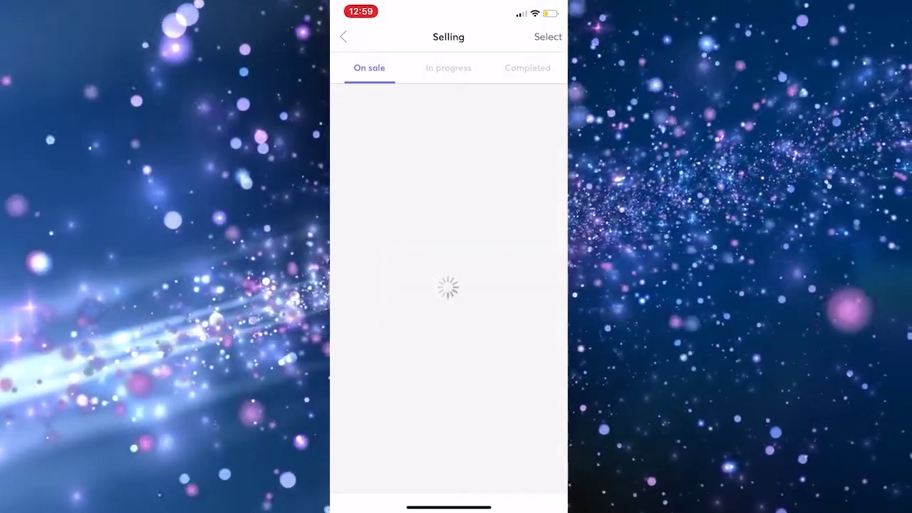
scroll(450, 286, "down", 2)
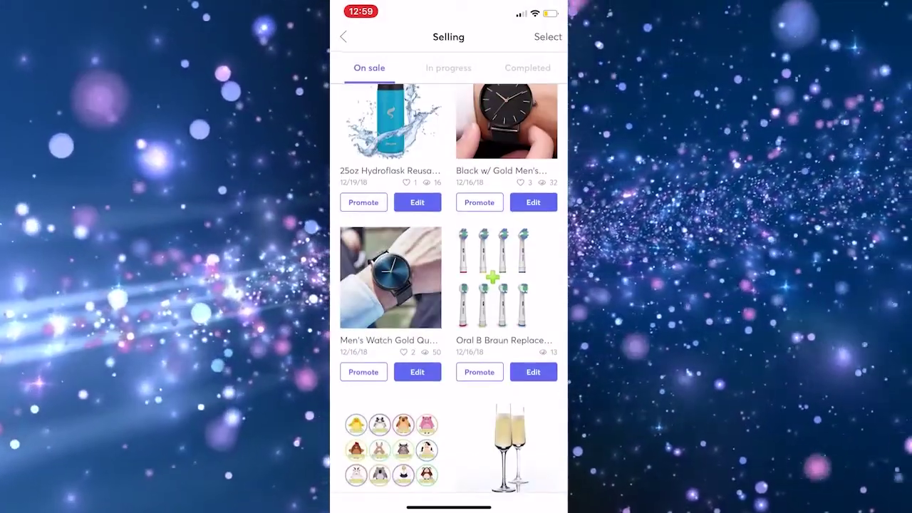
left_click(417, 203)
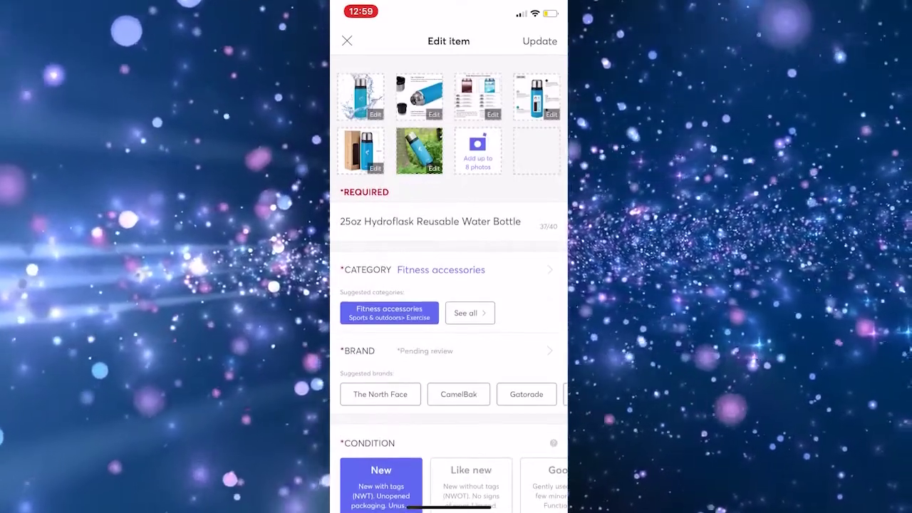
- Review the water bottle's description and shipping details, and try a price of $13
scroll(449, 285, "down", 10)
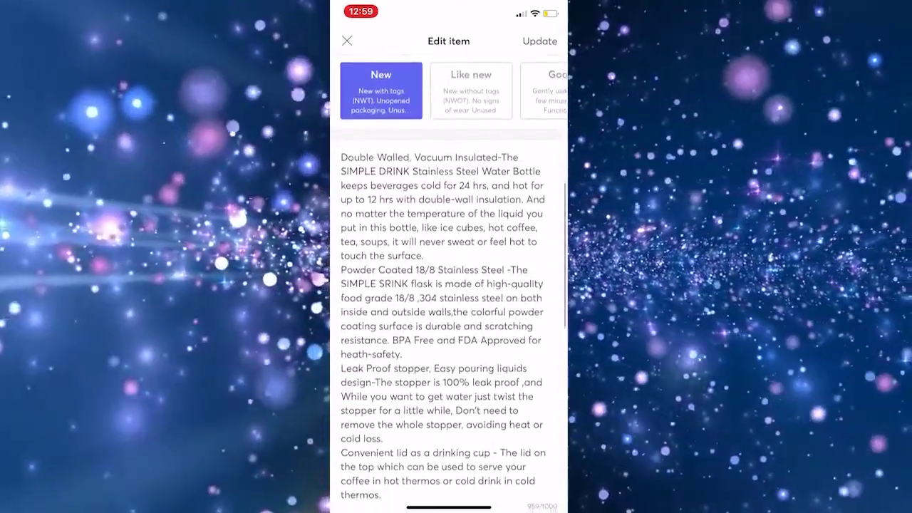
scroll(449, 286, "down", 1)
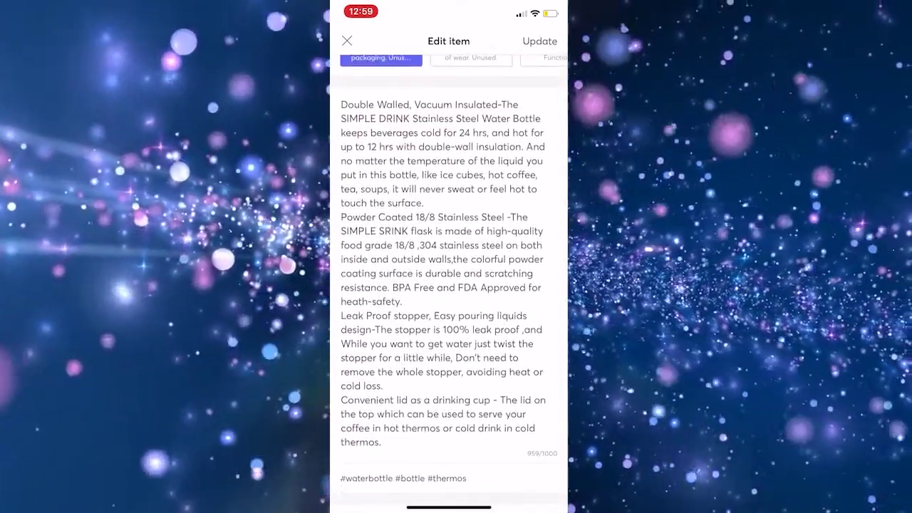
scroll(450, 285, "down", 15)
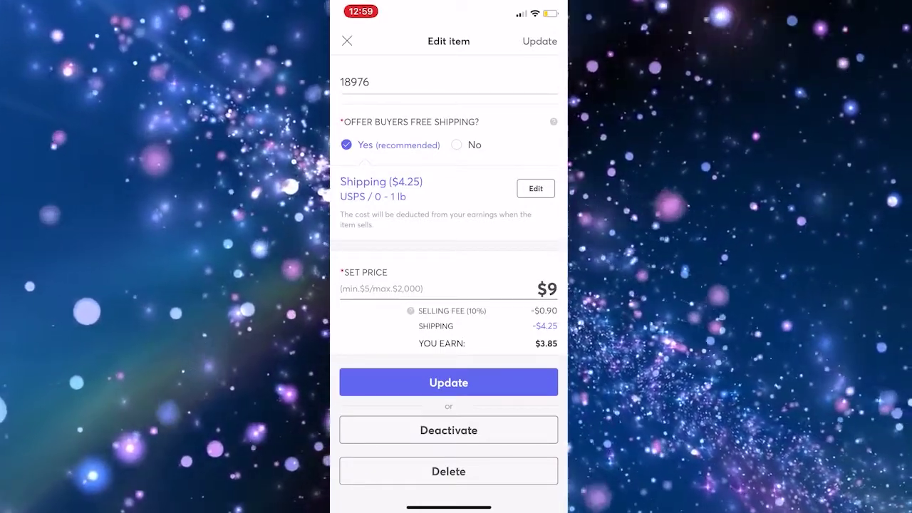
left_click(547, 289)
key("BackSpace")
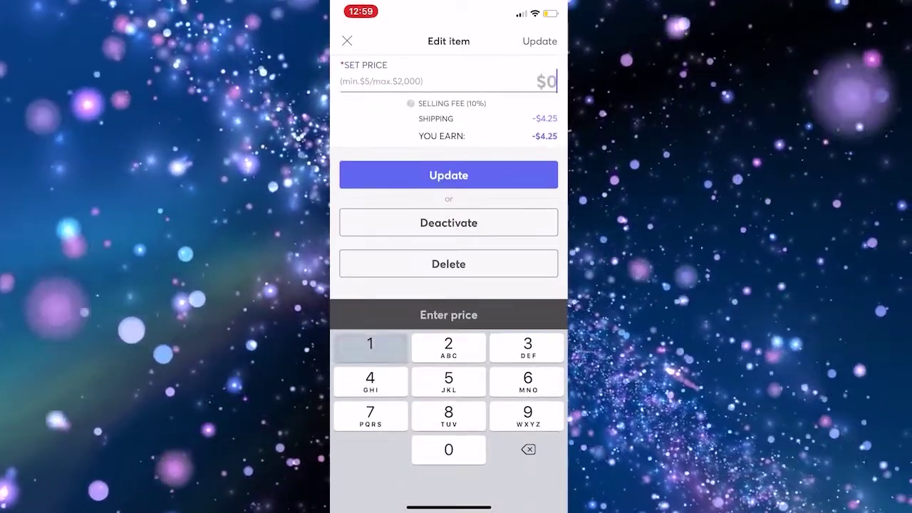
type("13")
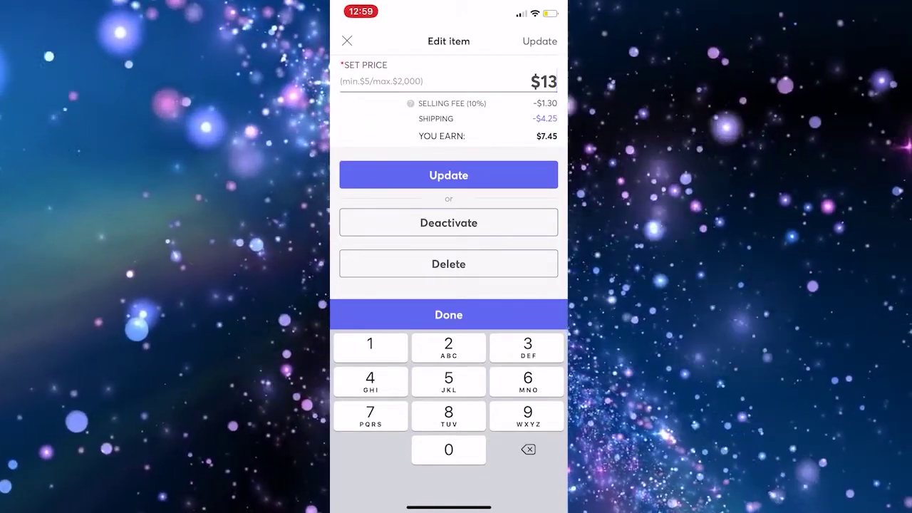
- Set the water bottle's price back to $9 and leave the item form without updating the listing
key("BackSpace")
key("BackSpace")
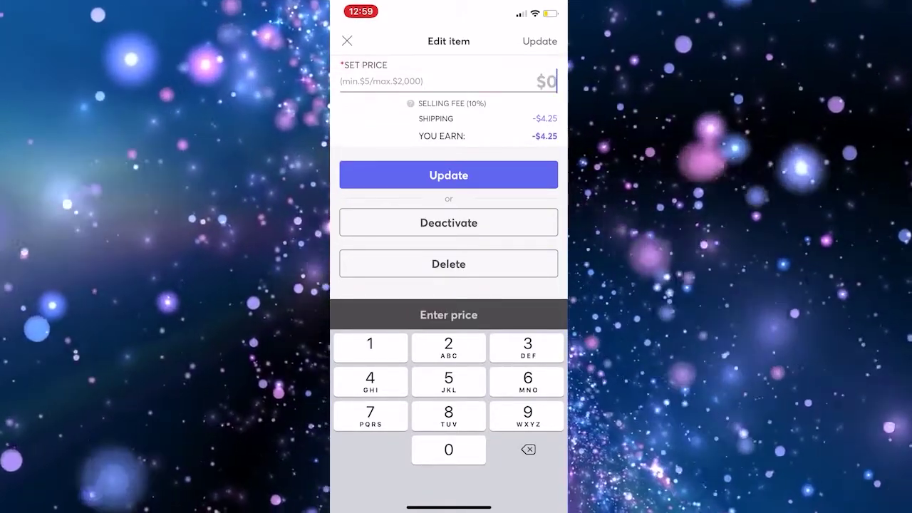
type("9")
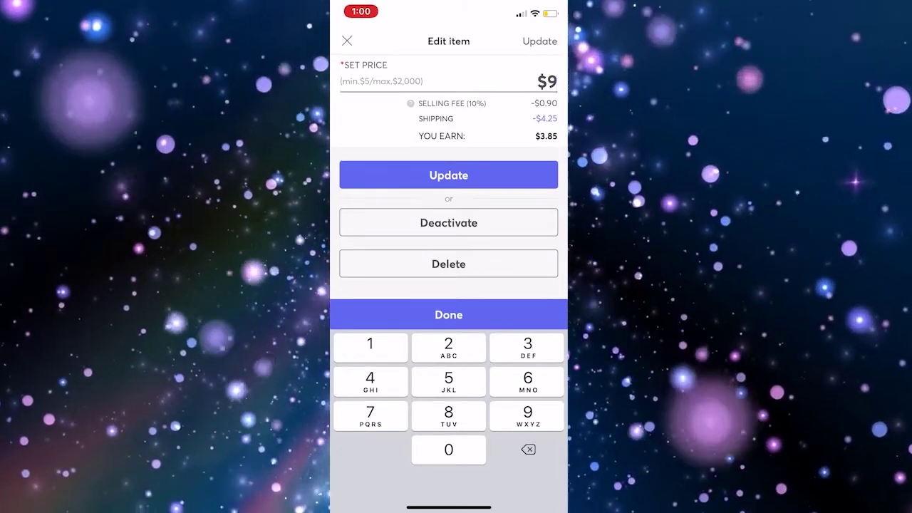
left_click(347, 40)
left_click(492, 275)
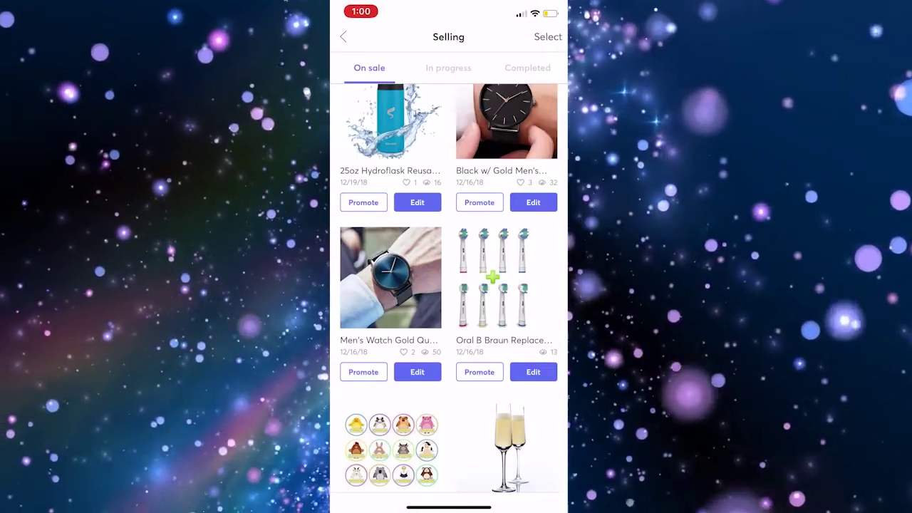
- Open the 25oz Hydroflask Reusable Water Bottle listing for editing again and set Offer Buyers Free Shipping to No
left_click(417, 202)
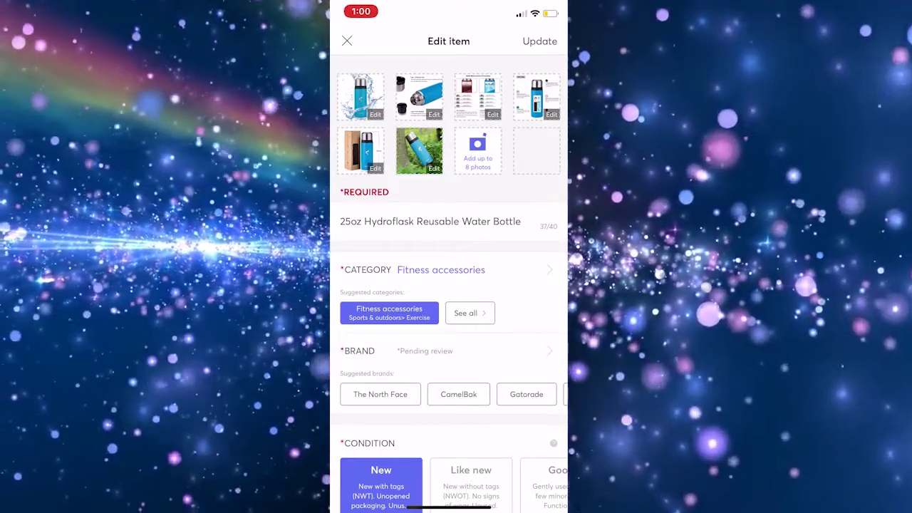
scroll(449, 285, "down", 5)
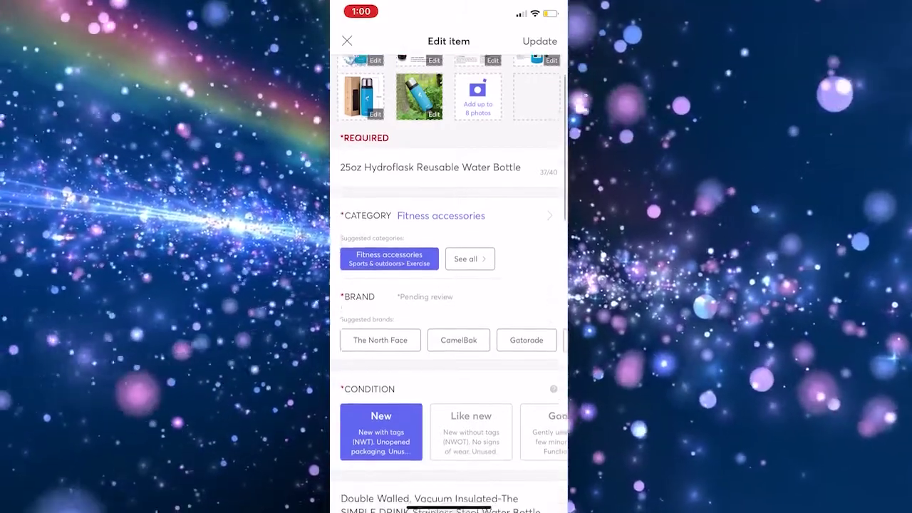
scroll(449, 285, "down", 3)
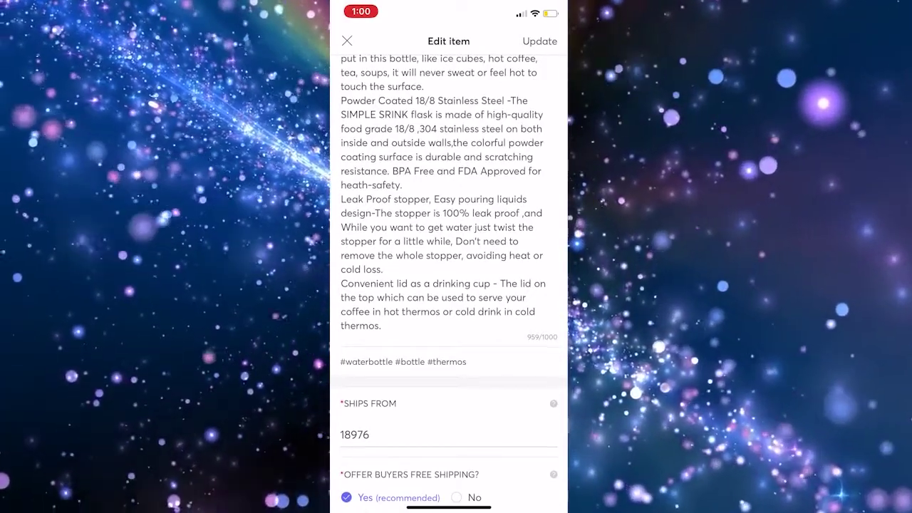
scroll(449, 285, "down", 5)
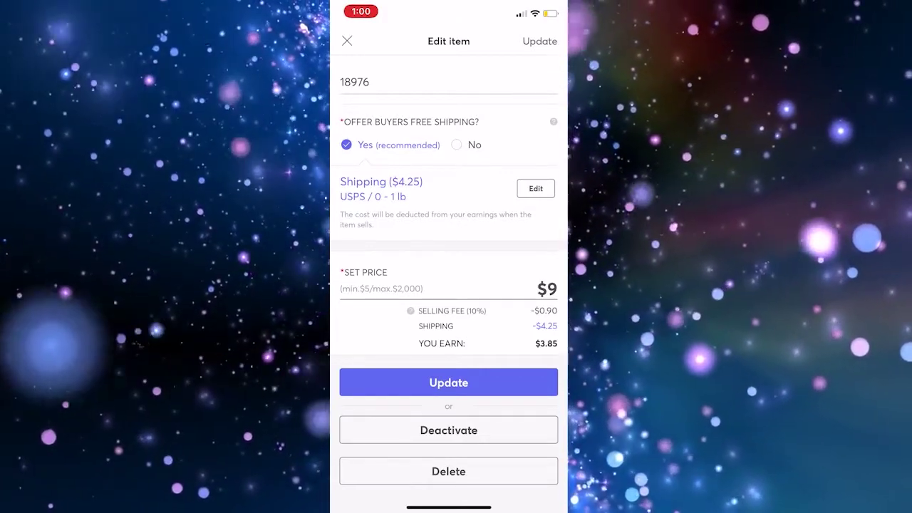
left_click(456, 144)
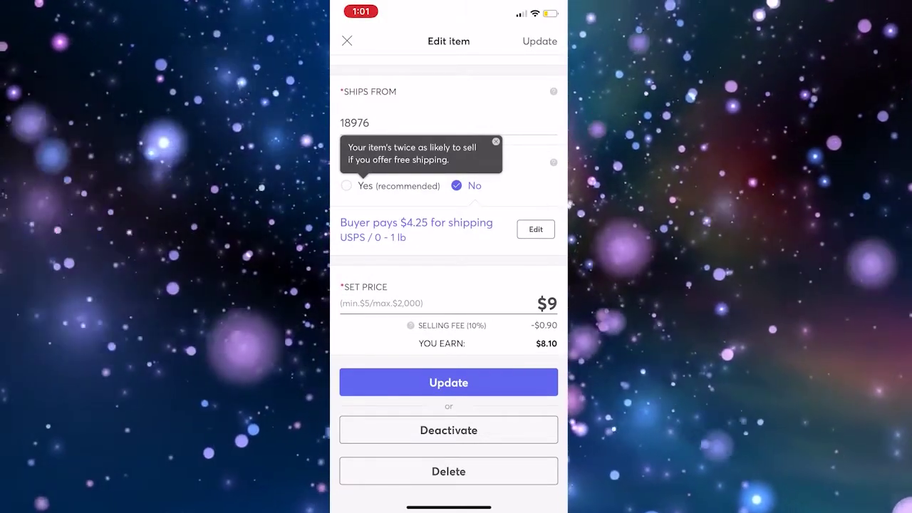
- Open the water bottle's shipping settings for editing and review the prepaid label's weight ranges and carrier rates
left_click(536, 229)
left_click(490, 285)
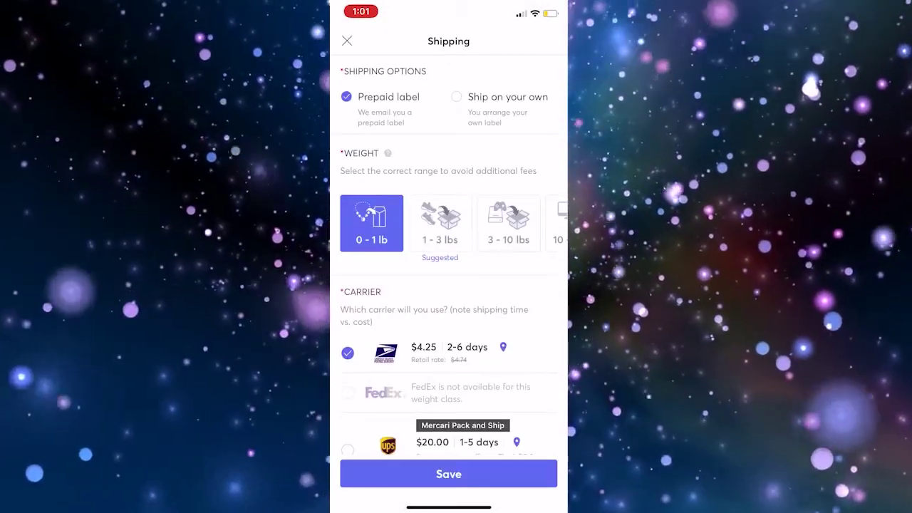
scroll(450, 223, "right", 3)
scroll(449, 223, "left", 3)
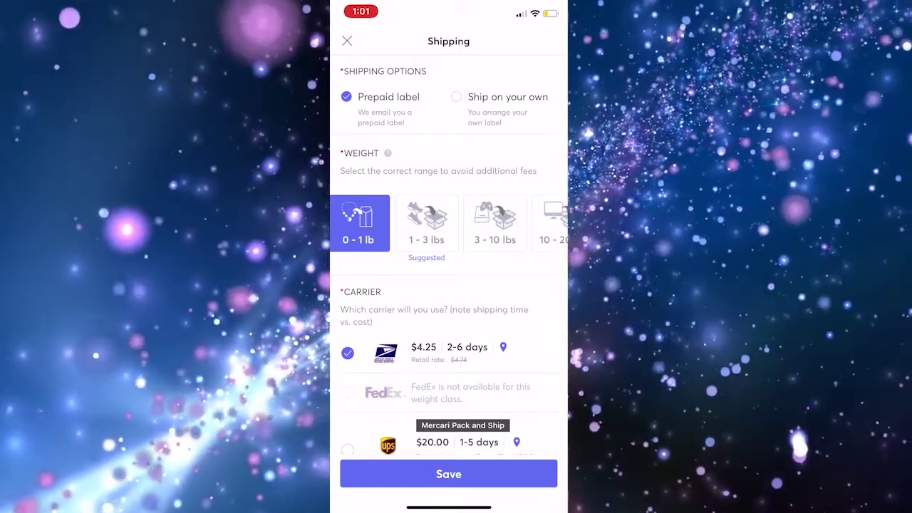
scroll(449, 256, "down", 2)
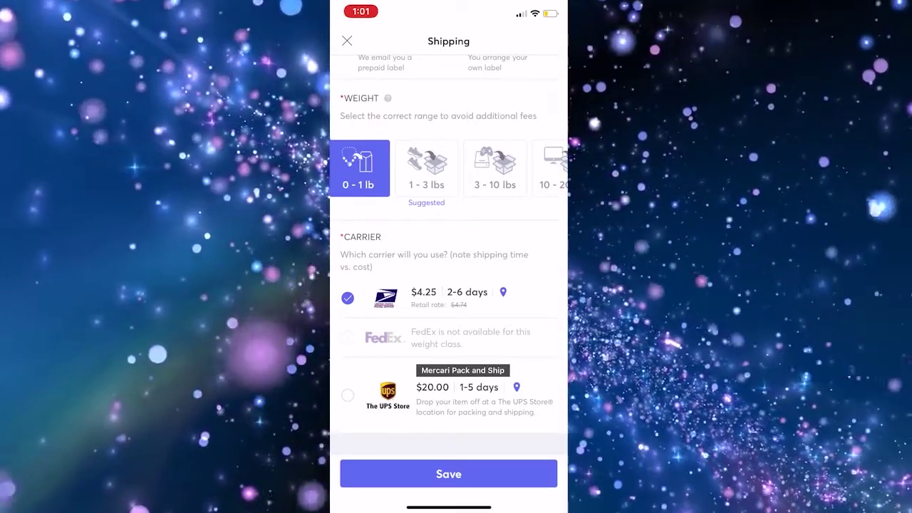
scroll(448, 256, "up", 2)
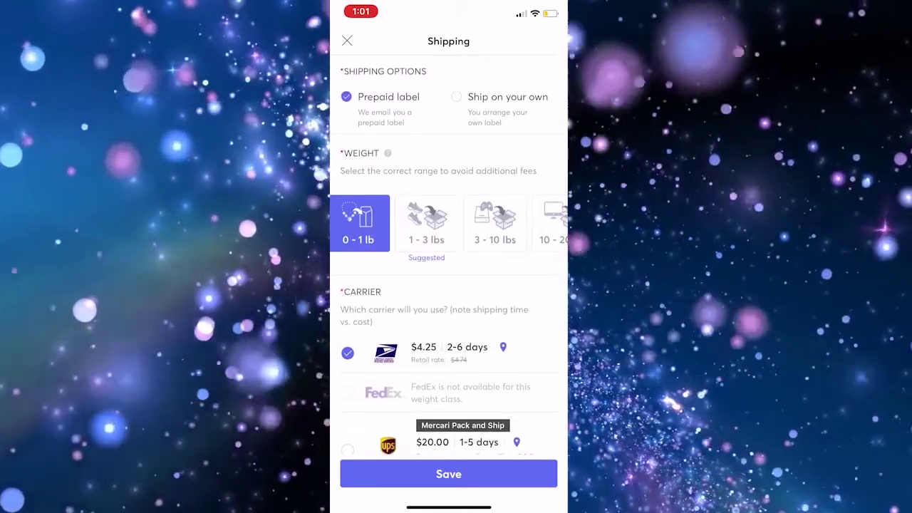
- Try the Ship on your own option for the water bottle and leave the shipping settings without saving
left_click(456, 96)
left_click(446, 301)
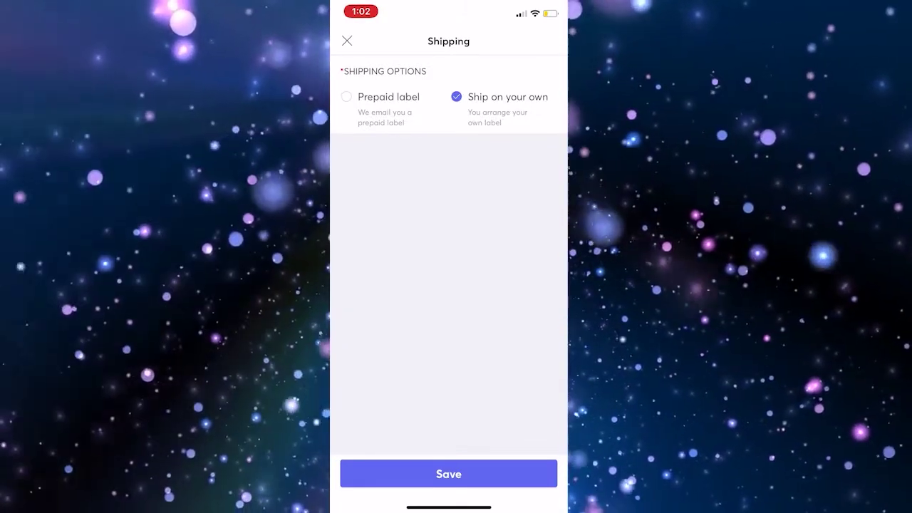
left_click(348, 41)
left_click(492, 280)
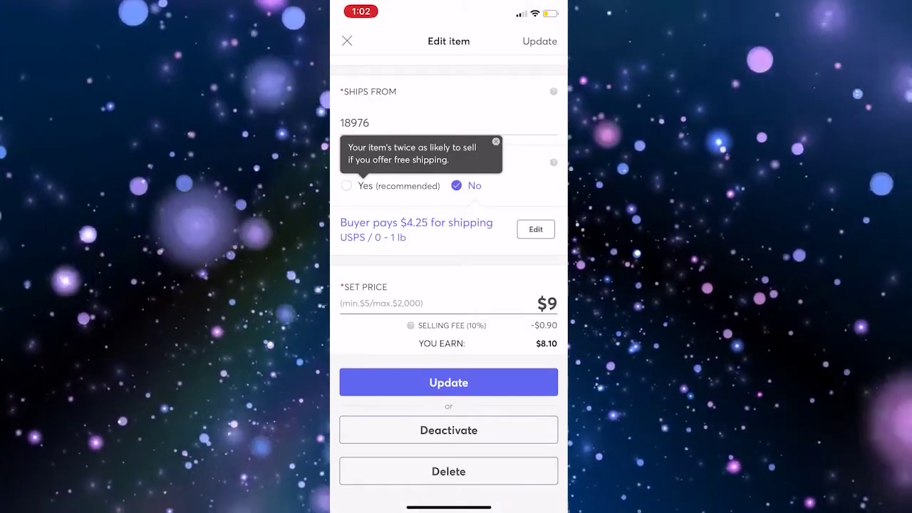
- Switch the listing to free shipping, accept the single-carrier requirement and save the shipping settings with USPS at 0 - 1 lb
scroll(449, 285, "up", 1)
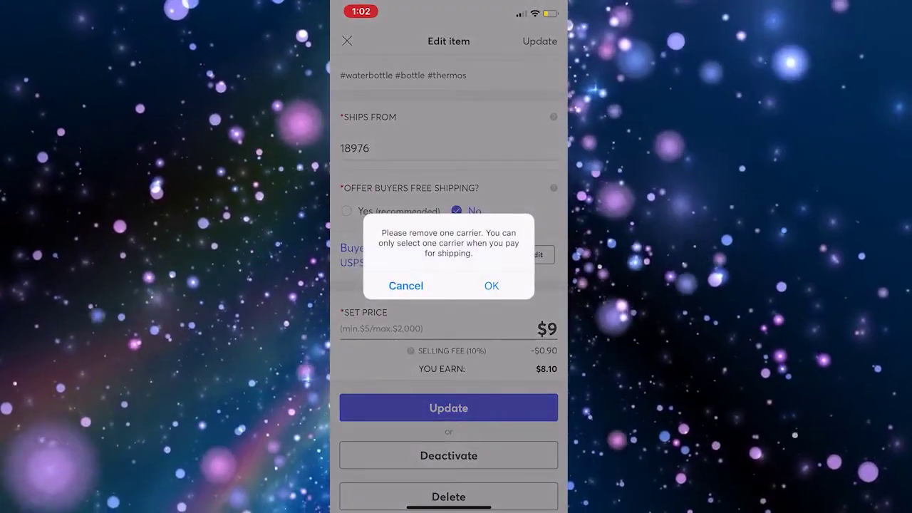
left_click(492, 287)
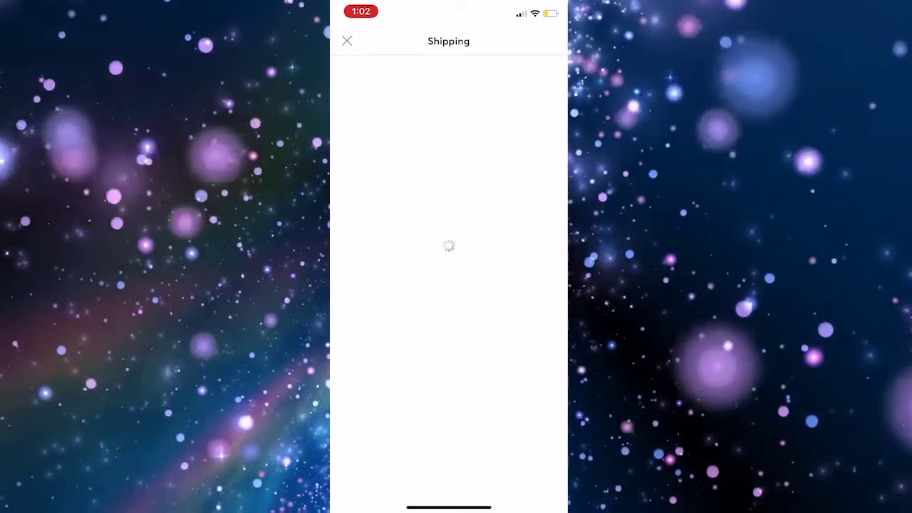
scroll(448, 285, "down", 2)
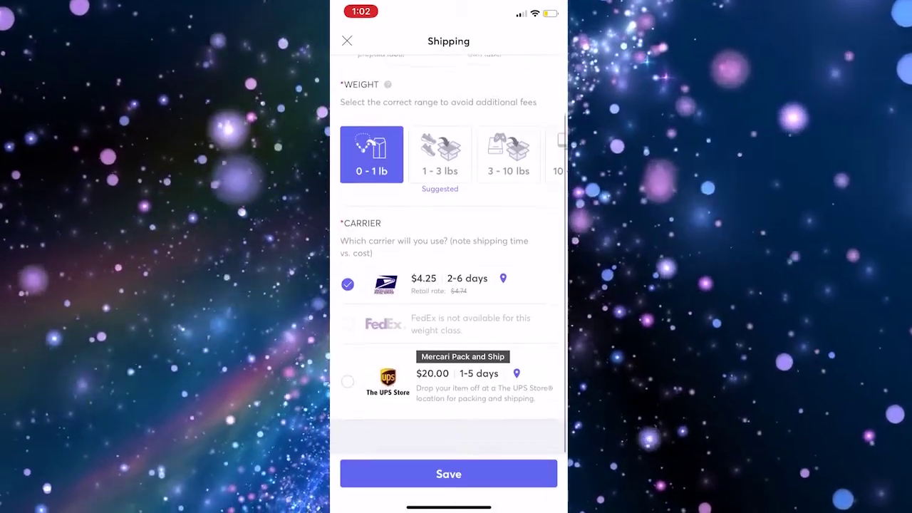
left_click(449, 474)
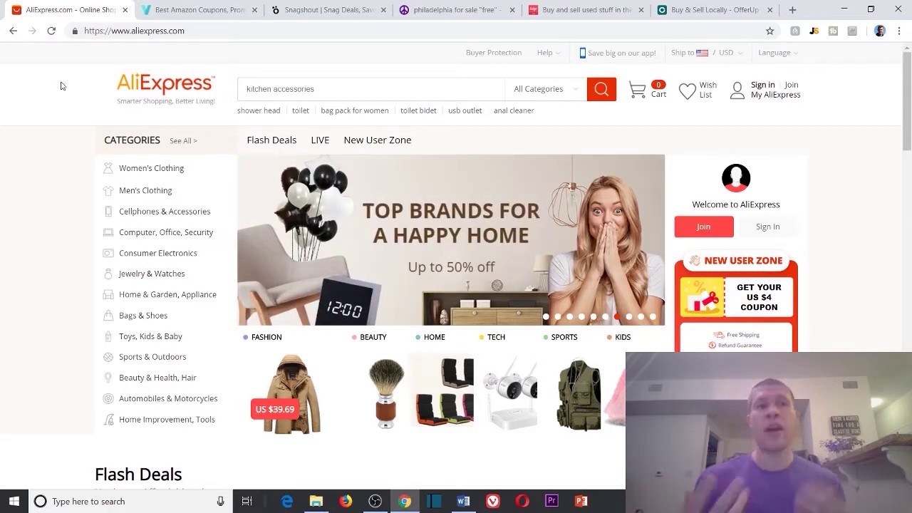
- On the AliExpress home page, look over the categories, open Toys, Kids & Baby and go to its Children's Shoes section
scroll(61, 86, "down", 1)
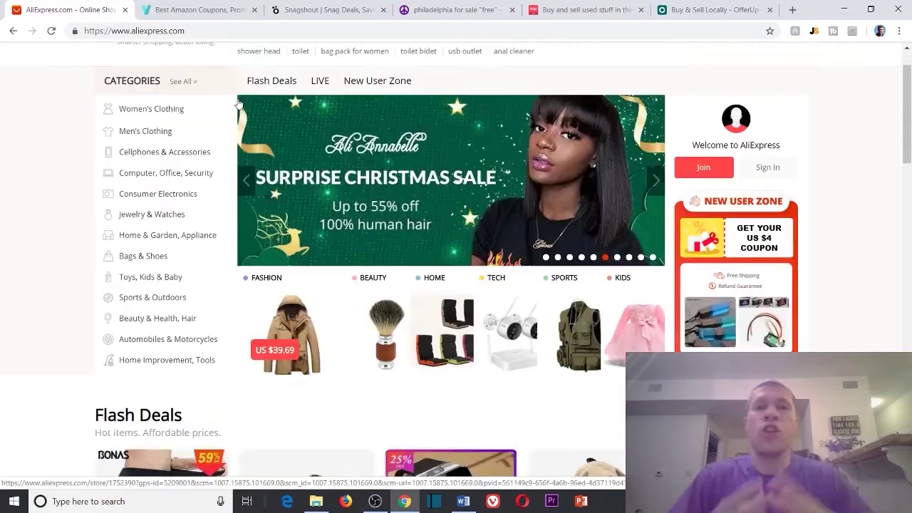
scroll(179, 112, "up", 1)
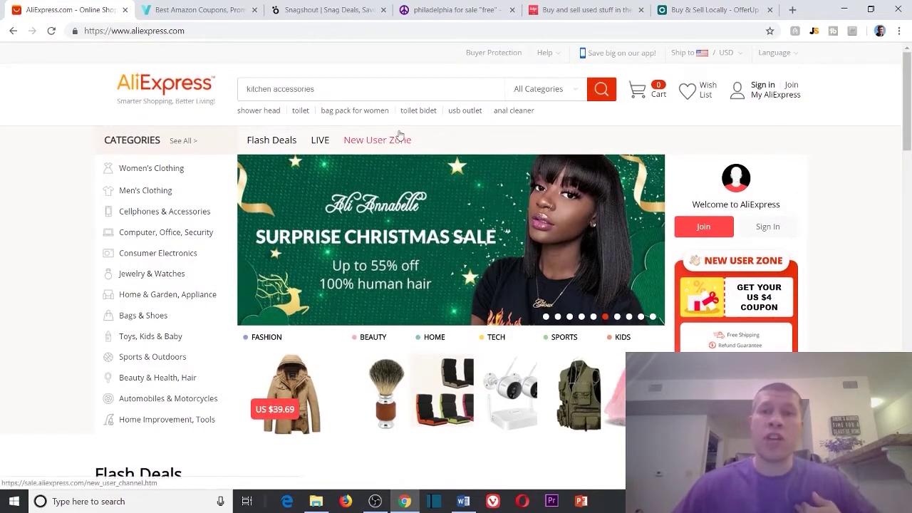
mouse_move(158, 196)
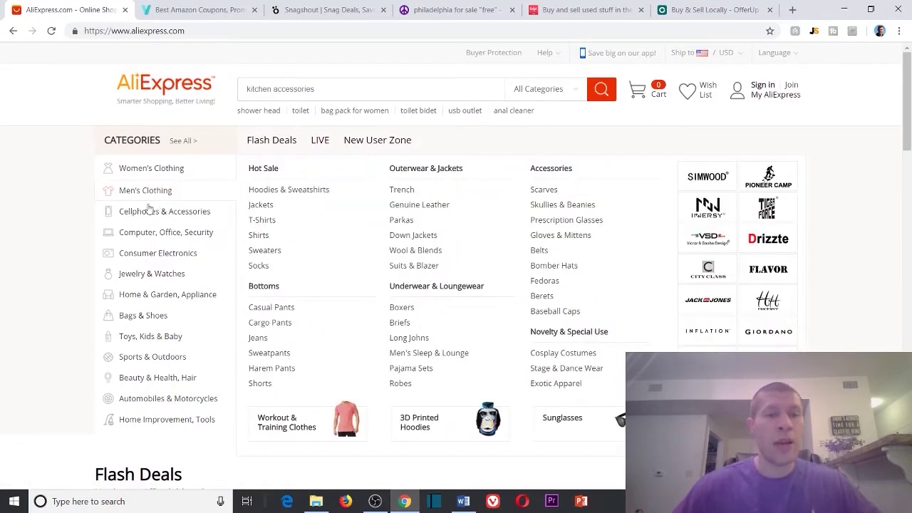
mouse_move(137, 340)
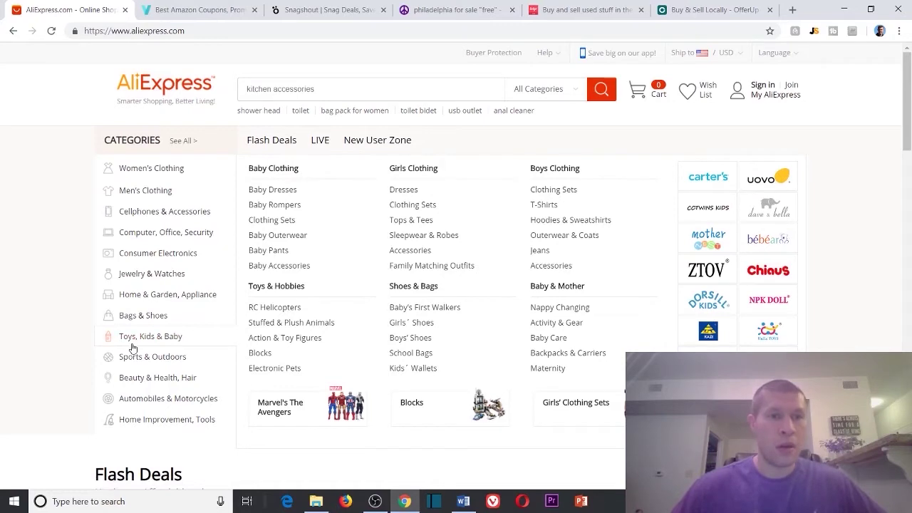
left_click(156, 341)
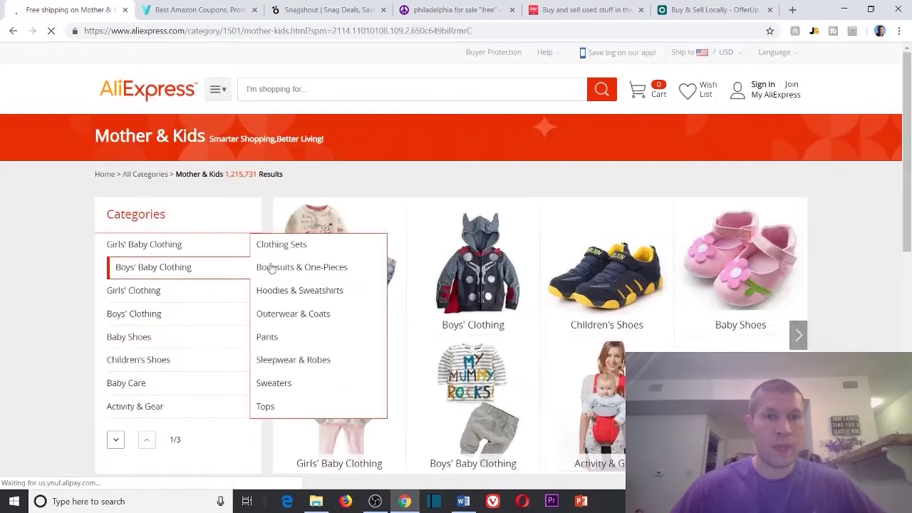
scroll(335, 230, "down", 3)
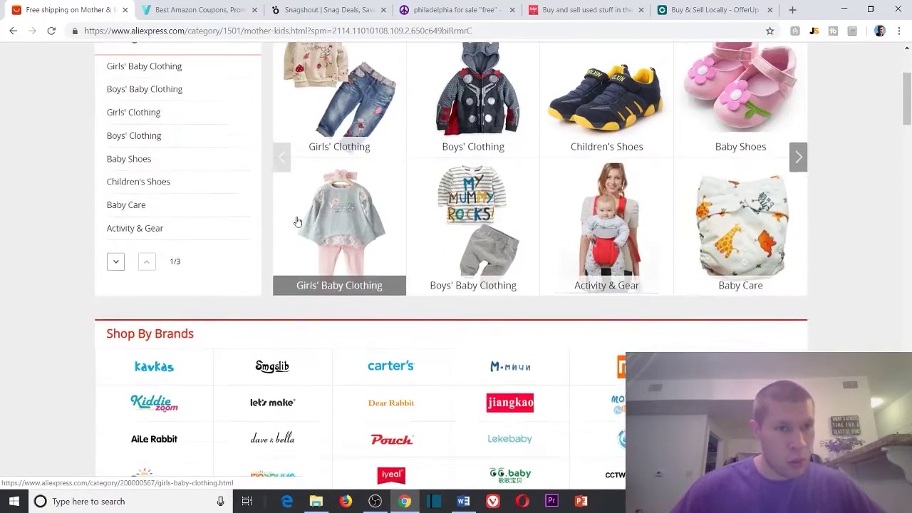
scroll(290, 228, "up", 1)
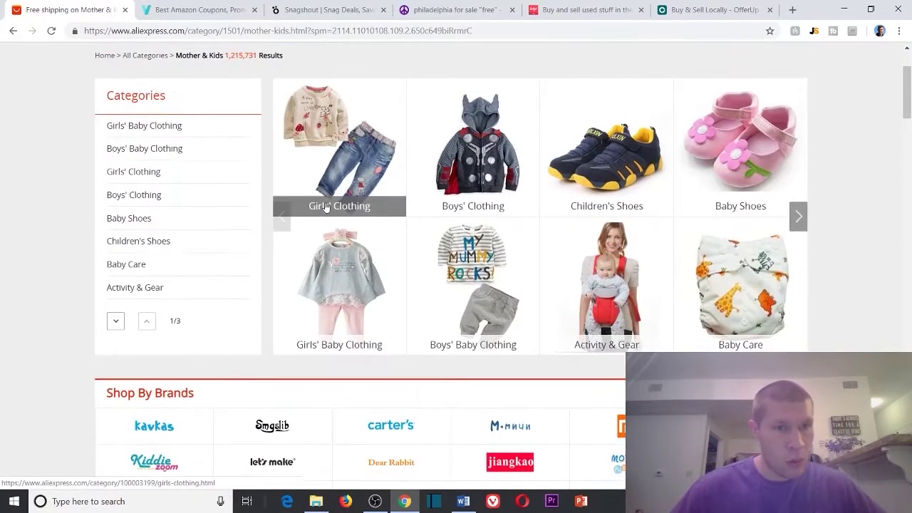
left_click(615, 127)
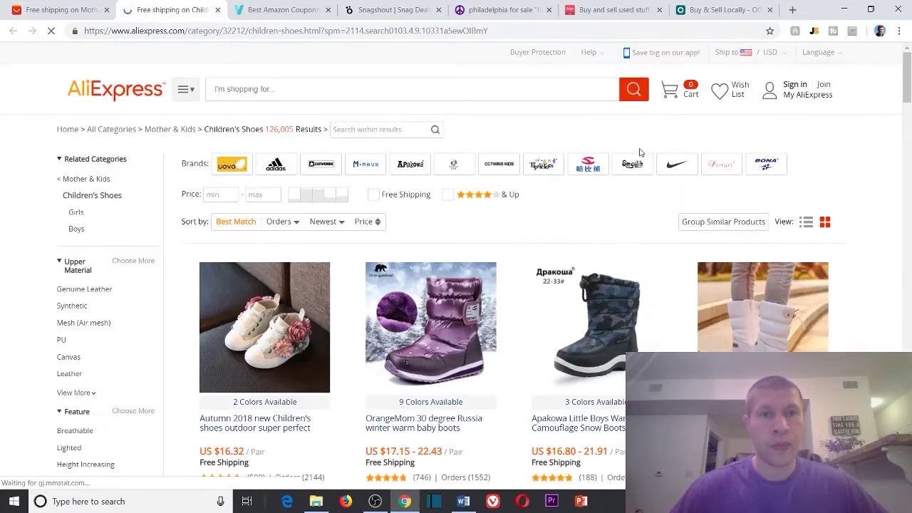
- Sort the Children's Shoes results by price from lowest to highest and look at the cheapest items
scroll(641, 149, "down", 3)
scroll(451, 144, "up", 3)
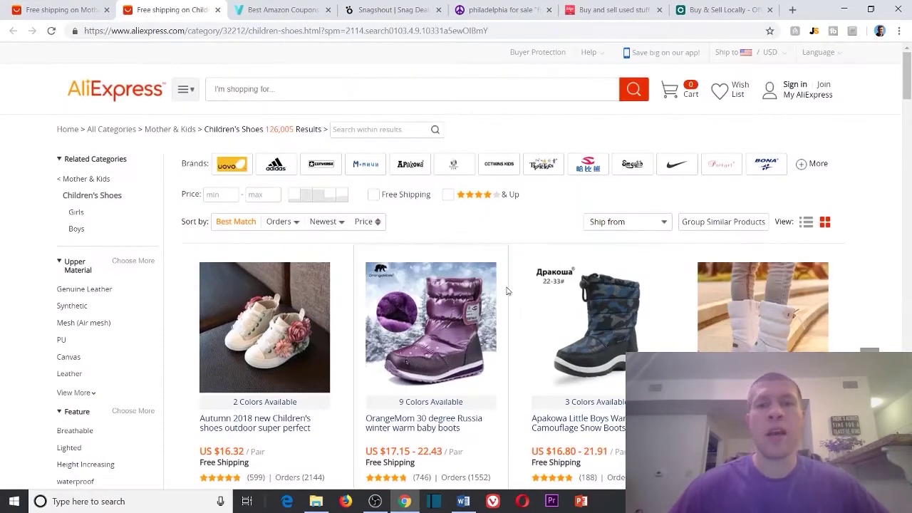
left_click(368, 222)
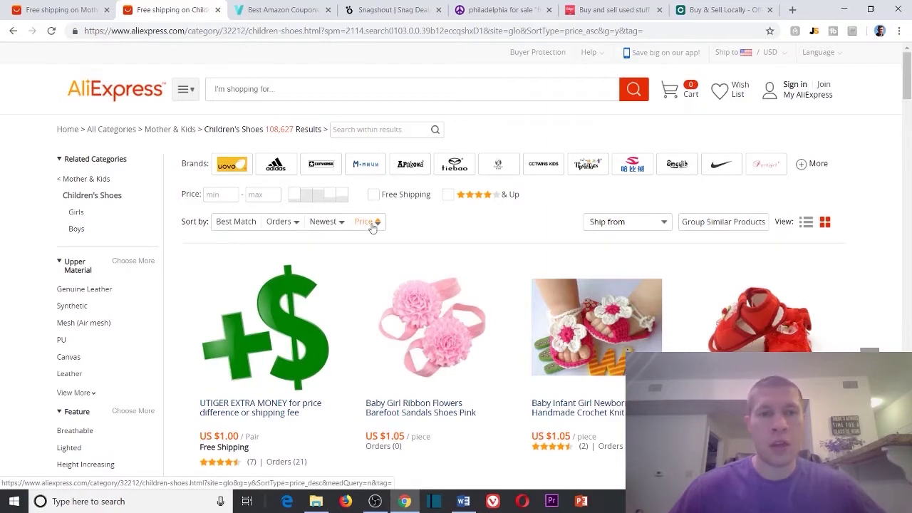
scroll(399, 228, "down", 2)
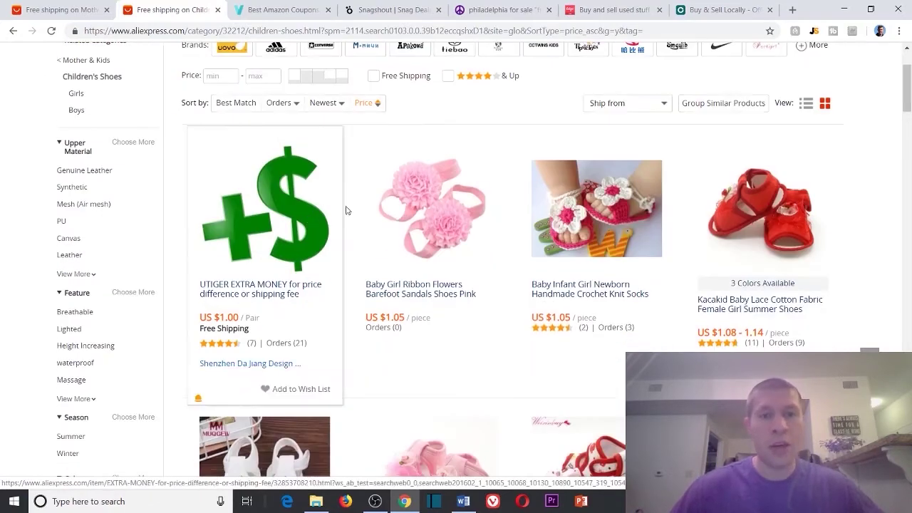
- Open the red Kacakid Baby Lace Cotton Fabric summer shoes in a new tab and review their price, shipping cost and delivery time
right_click(786, 186)
left_click(786, 196)
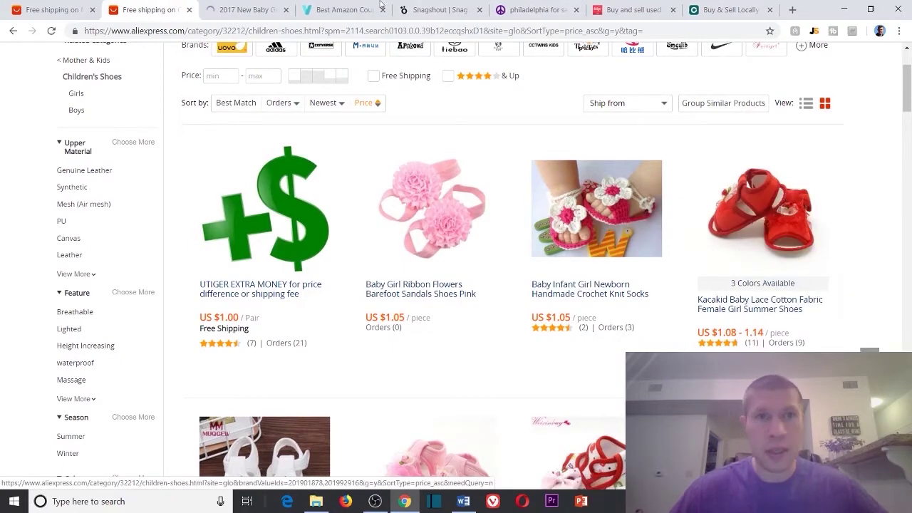
left_click(245, 10)
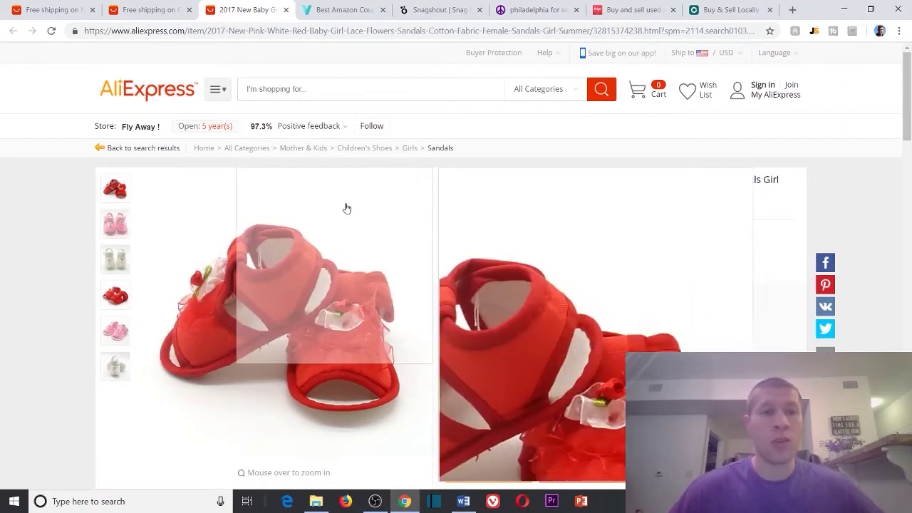
scroll(644, 219, "down", 2)
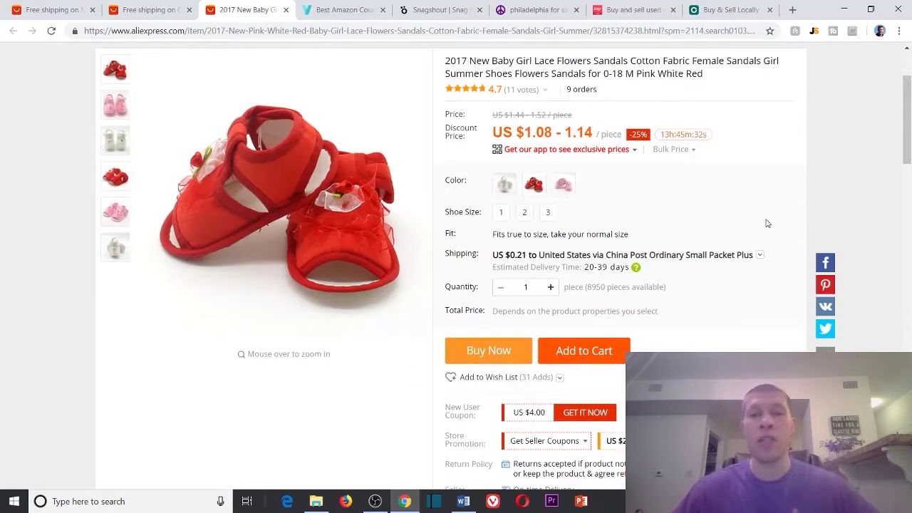
scroll(706, 227, "up", 2)
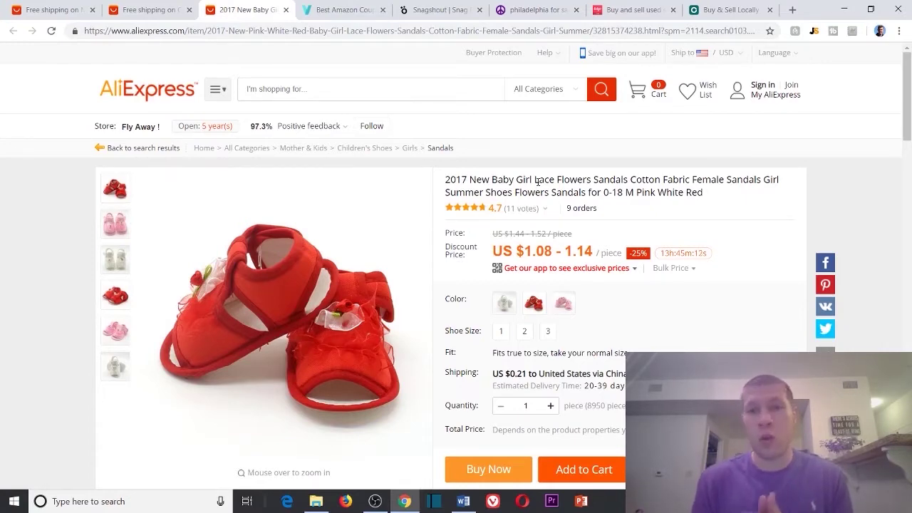
scroll(336, 218, "down", 2)
scroll(315, 188, "up", 2)
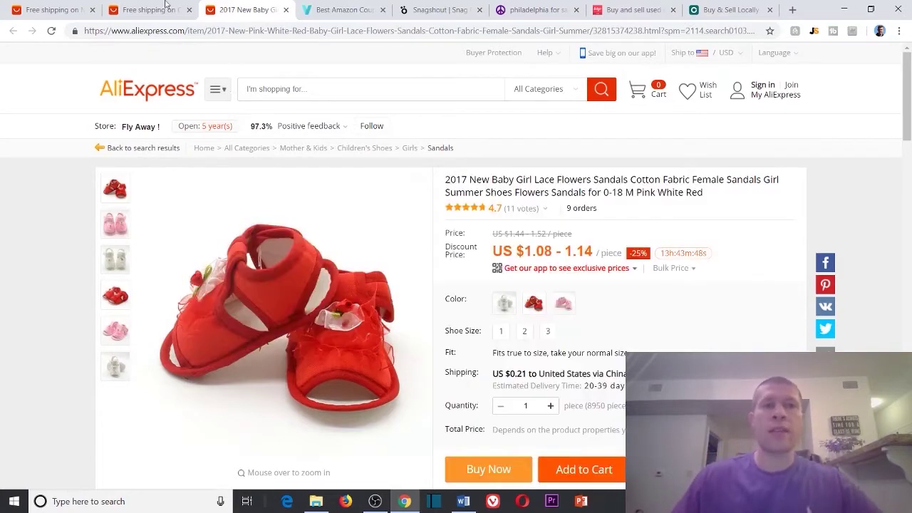
- Return to the price-sorted Children's Shoes results and browse the other low-cost baby shoes and sandals
key("ctrl+shift+Tab")
scroll(576, 230, "down", 5)
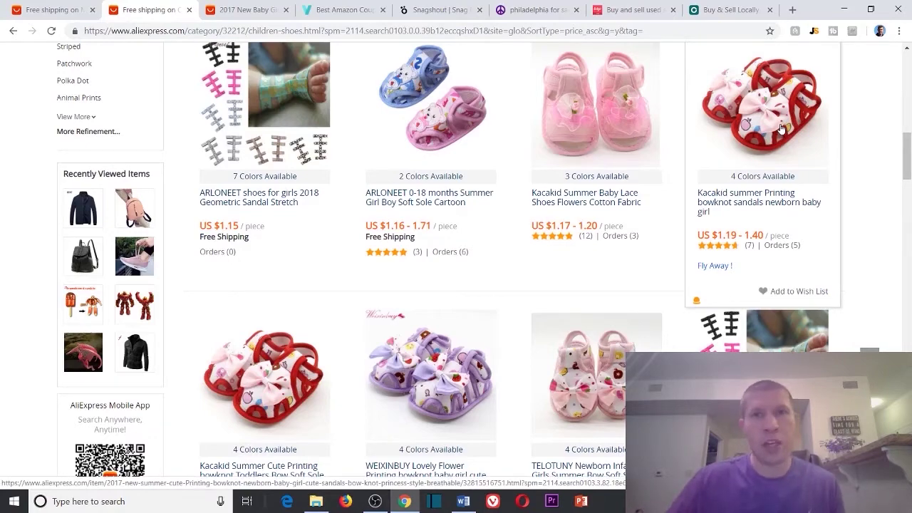
scroll(770, 121, "down", 2)
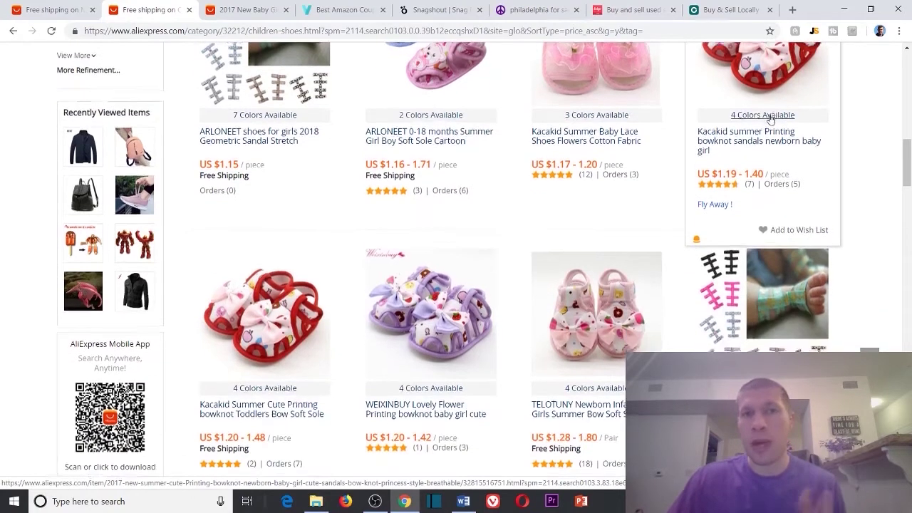
scroll(753, 116, "down", 4)
scroll(631, 142, "up", 10)
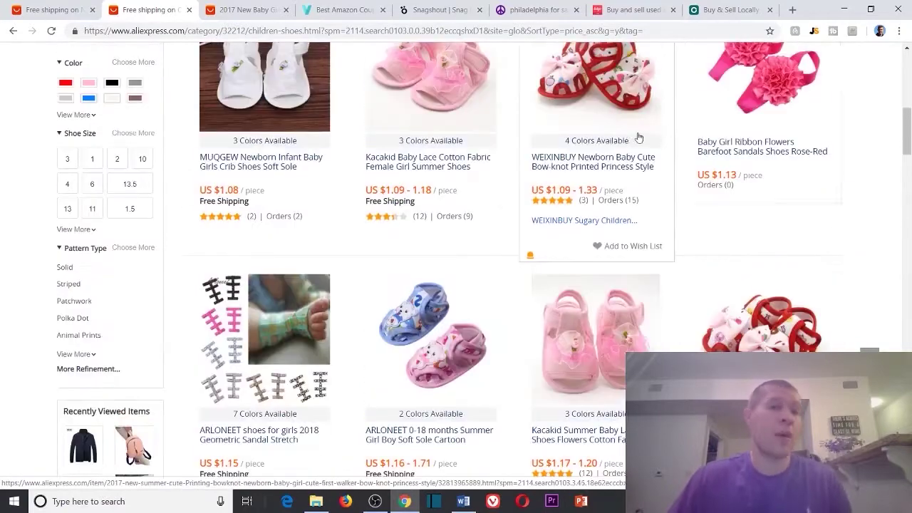
scroll(631, 142, "up", 6)
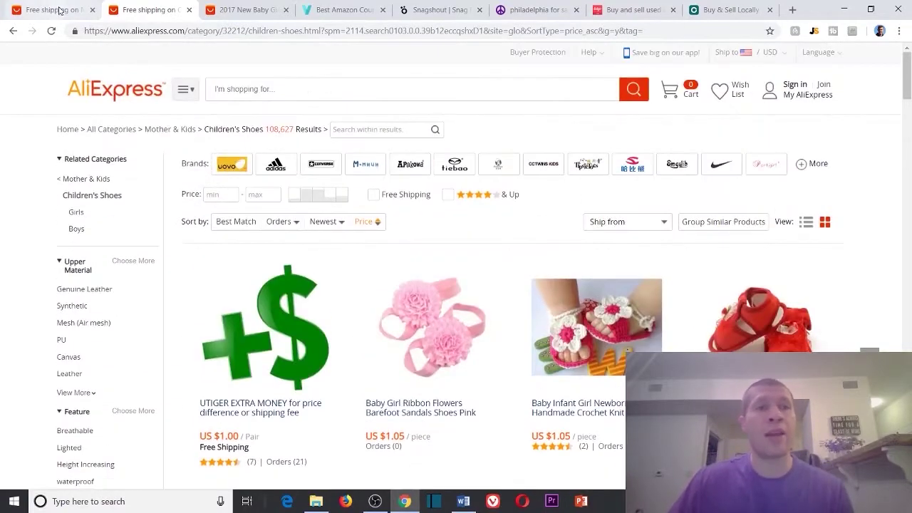
- Close all the AliExpress tabs and examine the Featured Deals and Christmas Deals on the Vipon home page
left_click(75, 12)
left_click(92, 10)
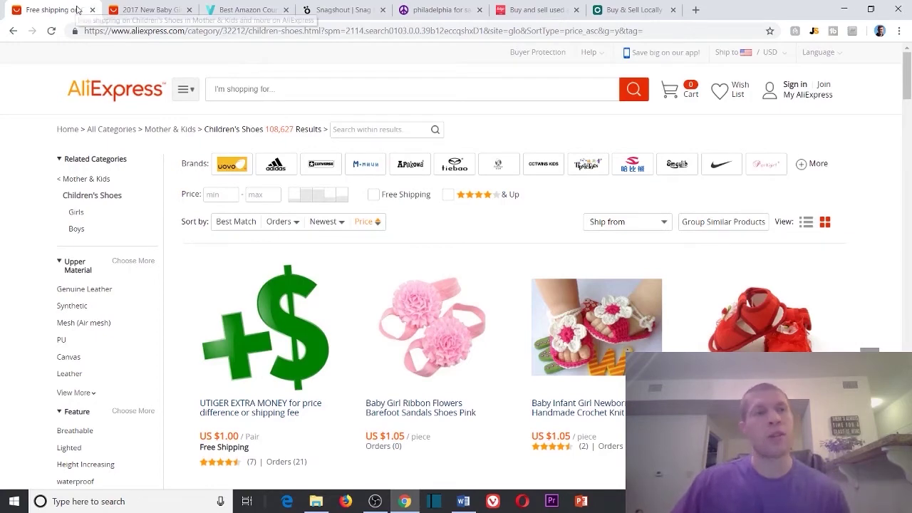
left_click(91, 10)
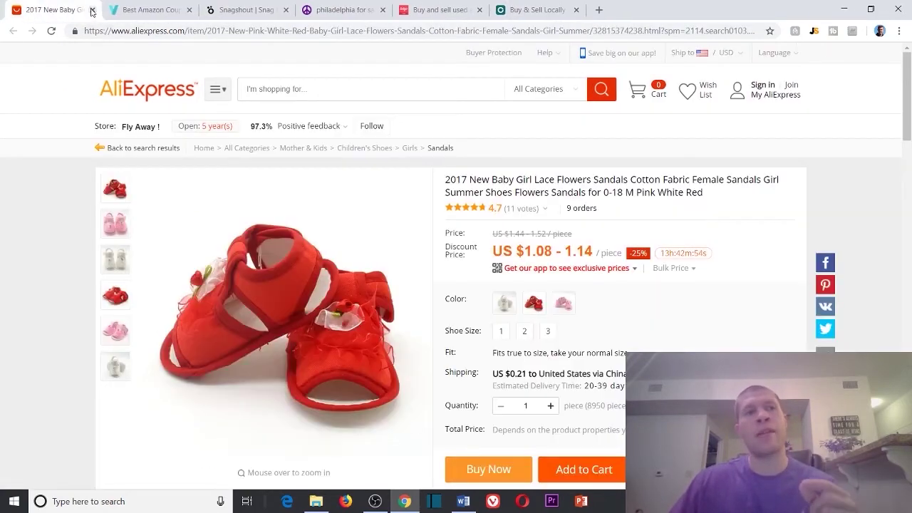
left_click(91, 10)
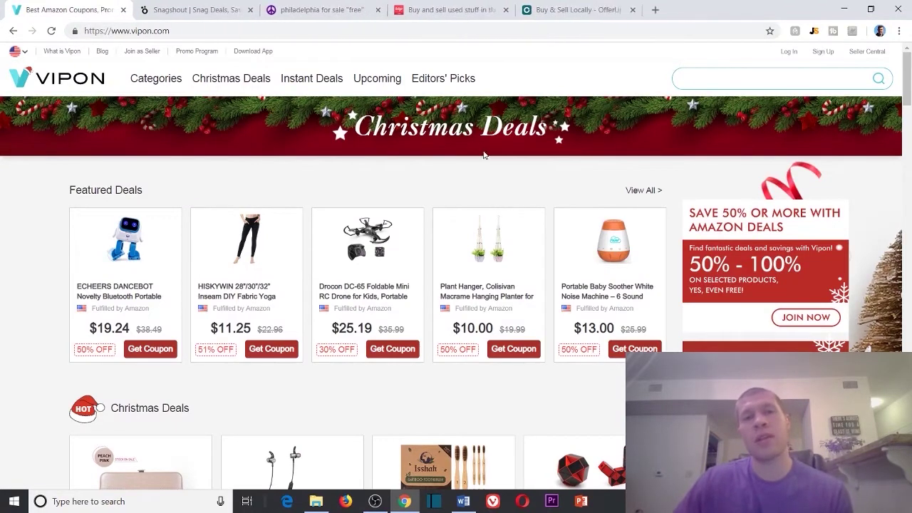
scroll(496, 143, "down", 1)
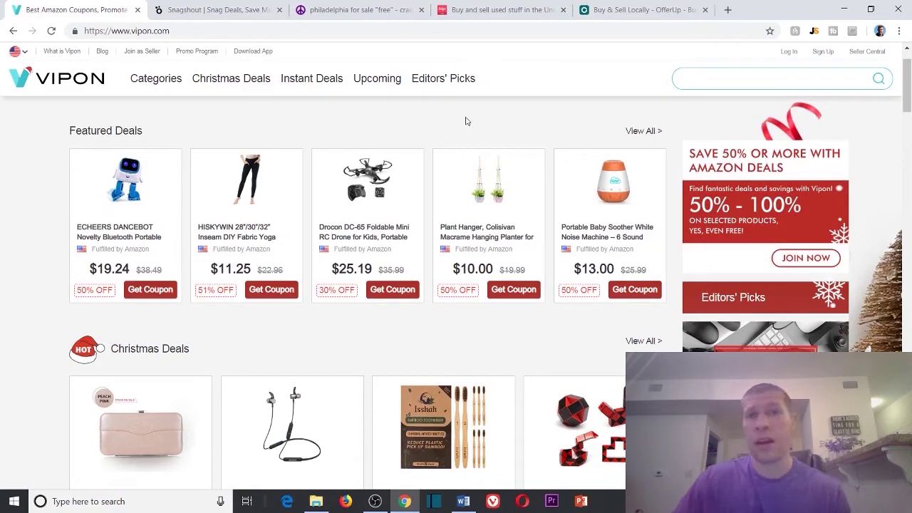
scroll(458, 119, "down", 1)
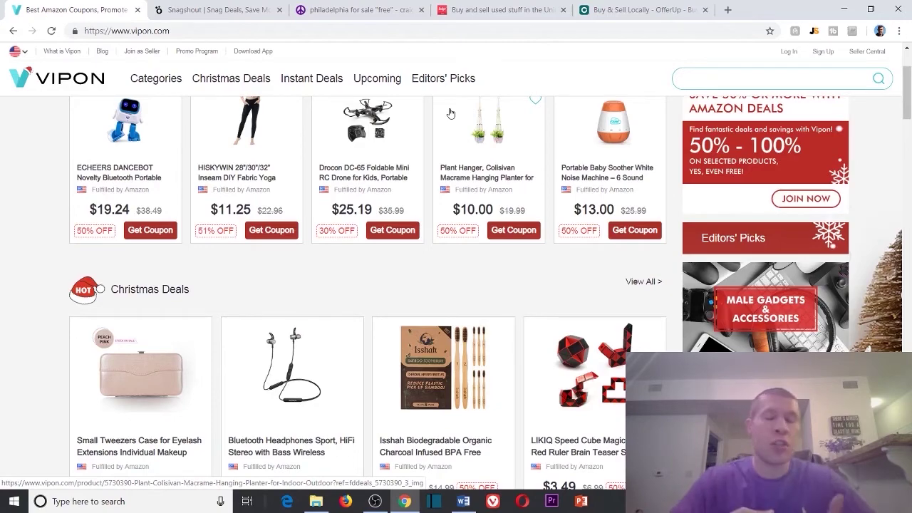
scroll(436, 144, "down", 1)
scroll(436, 145, "down", 3)
scroll(316, 108, "up", 5)
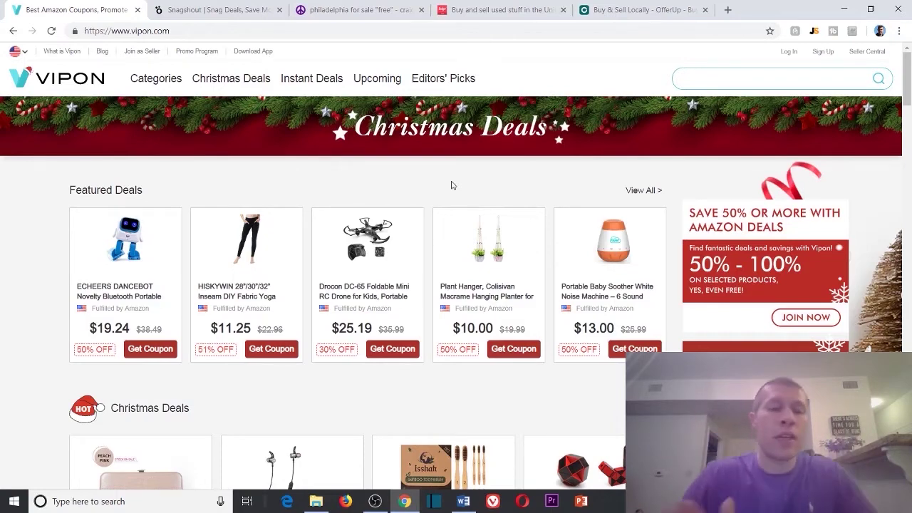
scroll(450, 186, "down", 1)
scroll(444, 183, "up", 1)
scroll(436, 163, "down", 1)
scroll(419, 155, "up", 1)
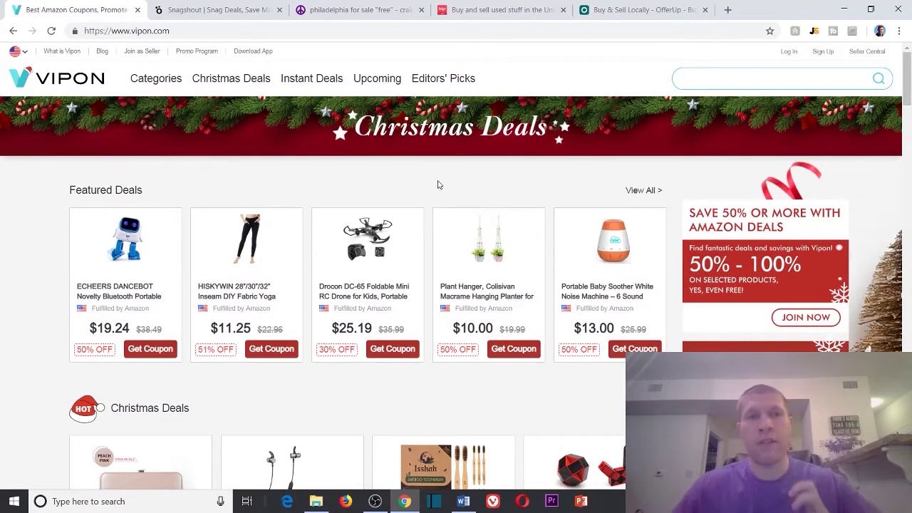
left_click(180, 10)
left_click(126, 10)
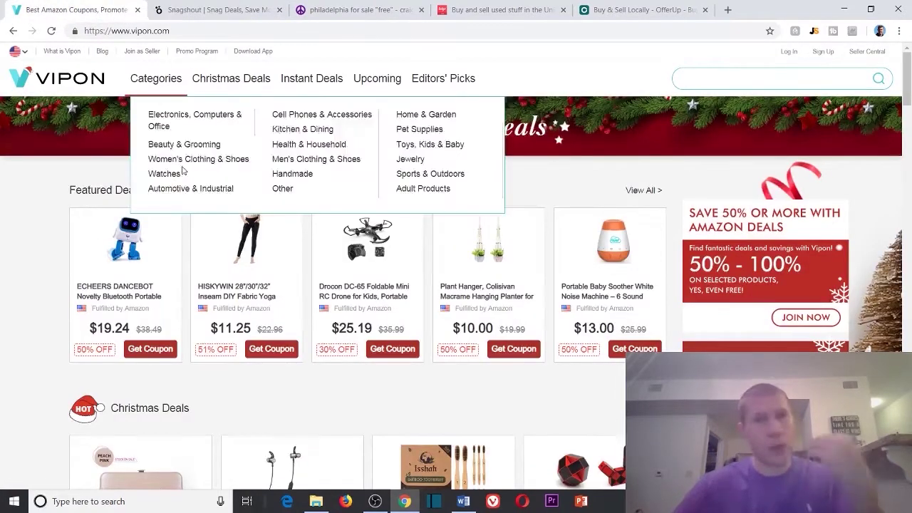
- Open Vipon's Instant Deals and sort them by price from low to high
left_click(297, 84)
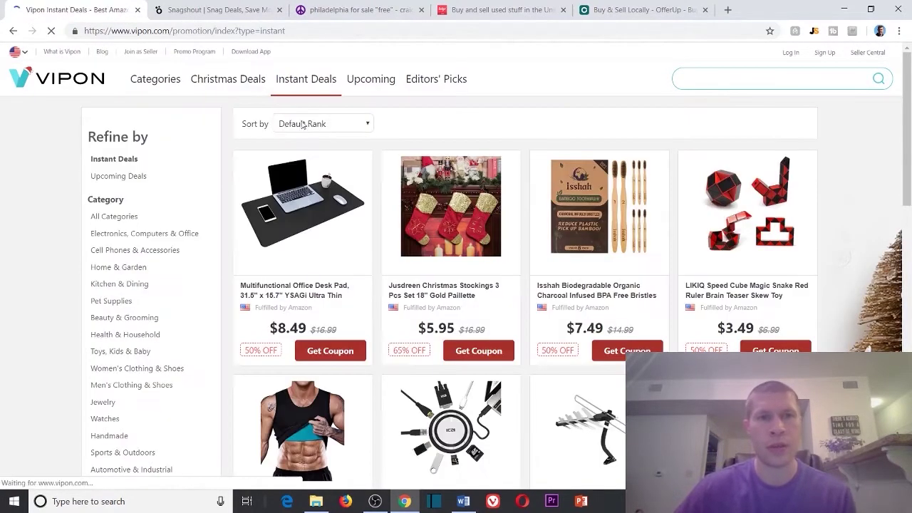
left_click(343, 125)
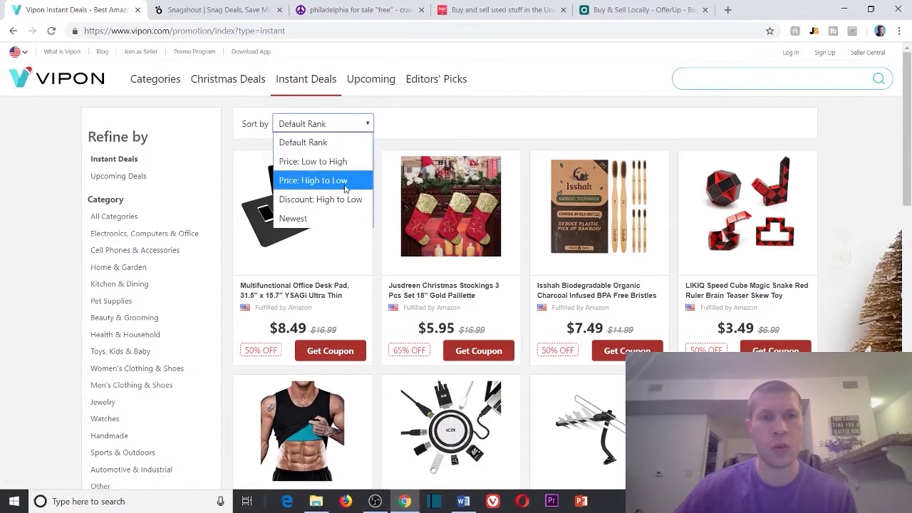
left_click(321, 163)
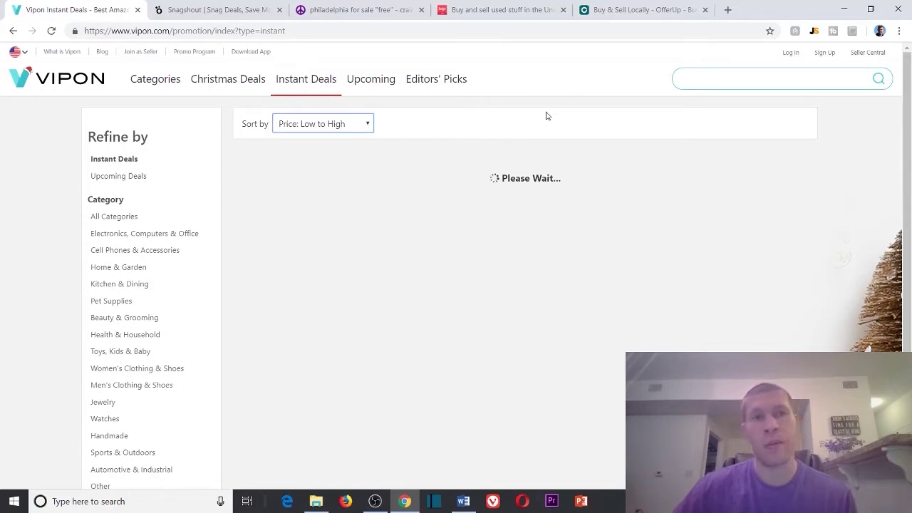
scroll(511, 148, "down", 1)
scroll(511, 147, "up", 1)
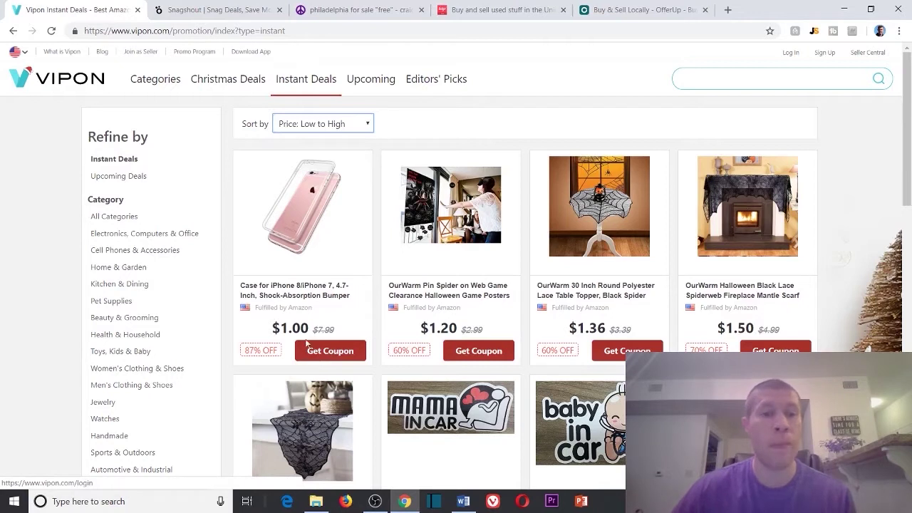
- Check the original price of the iPhone 8/iPhone 7 shock-absorption bumper case against its deal price
left_click_drag(312, 329, 338, 330)
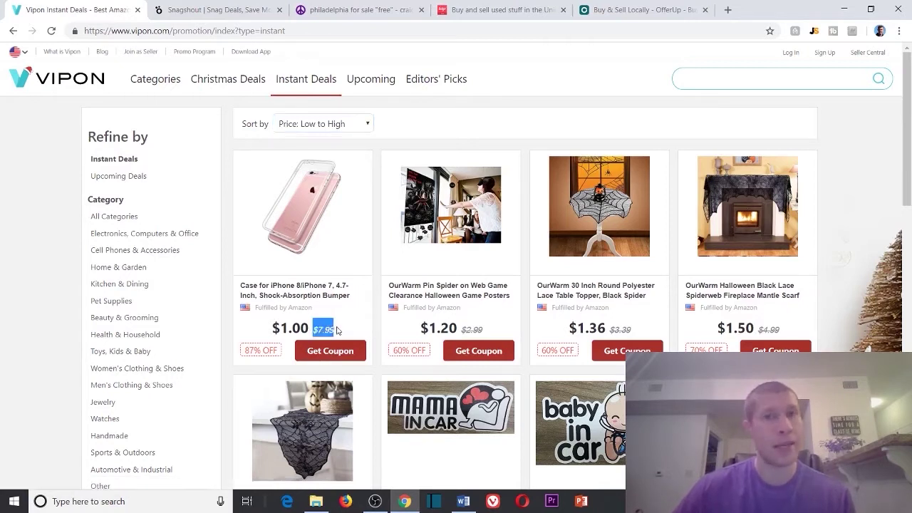
left_click(450, 108)
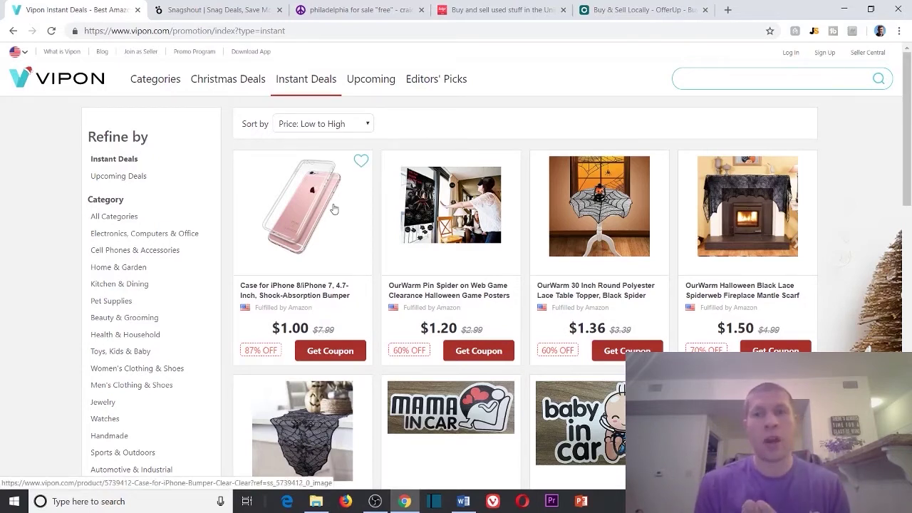
scroll(536, 273, "down", 3)
scroll(499, 264, "up", 3)
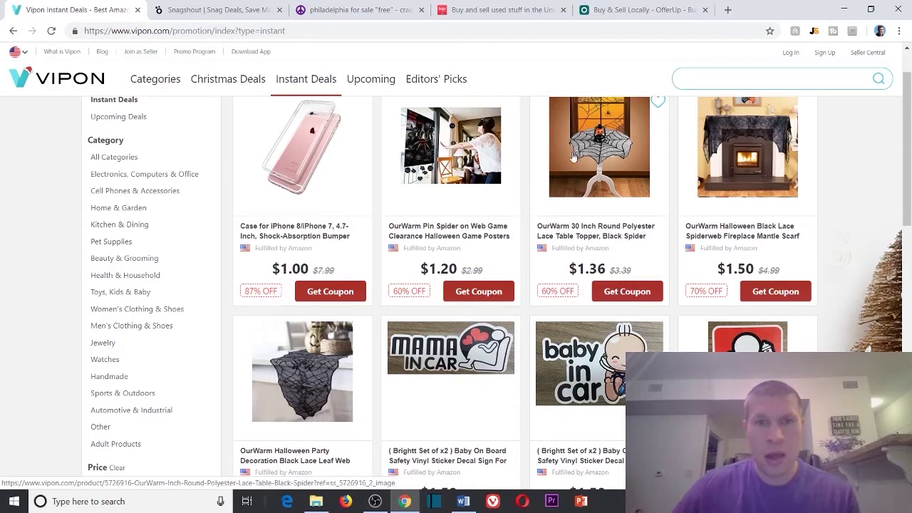
- Find the Fosmon PS4 Xbox One controller charger cable among the Instant Deals and check its original price
scroll(570, 172, "down", 8)
scroll(558, 184, "down", 3)
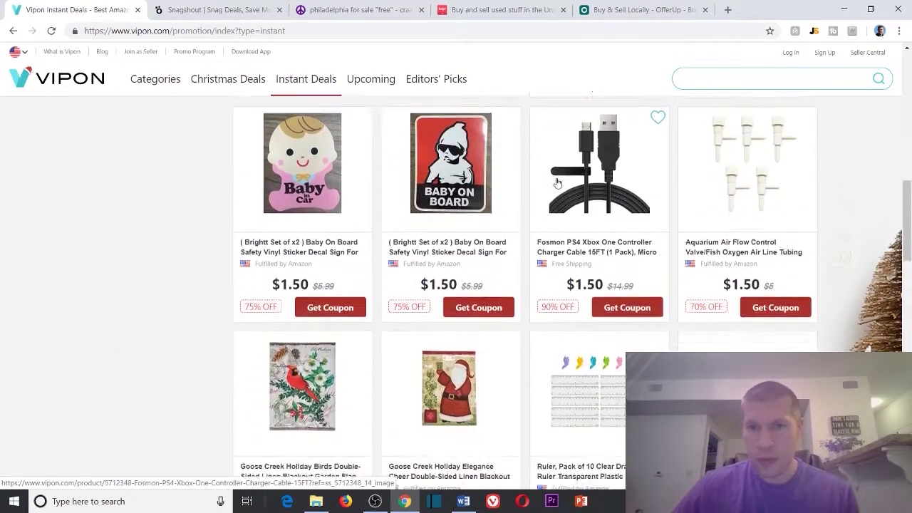
scroll(548, 152, "up", 2)
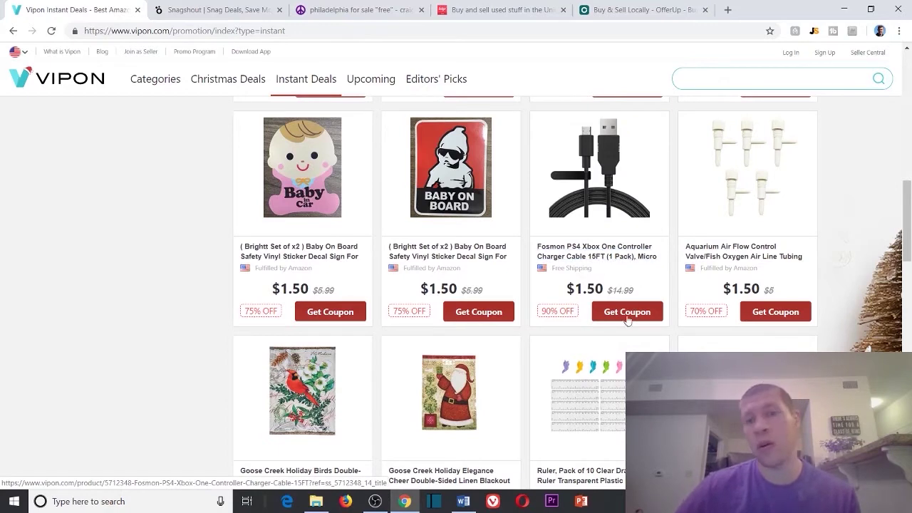
left_click_drag(610, 291, 633, 292)
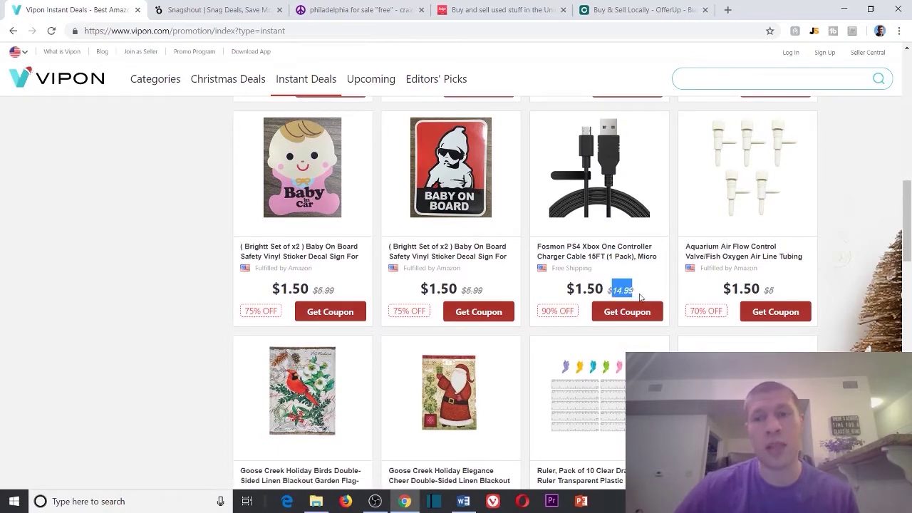
left_click(593, 283)
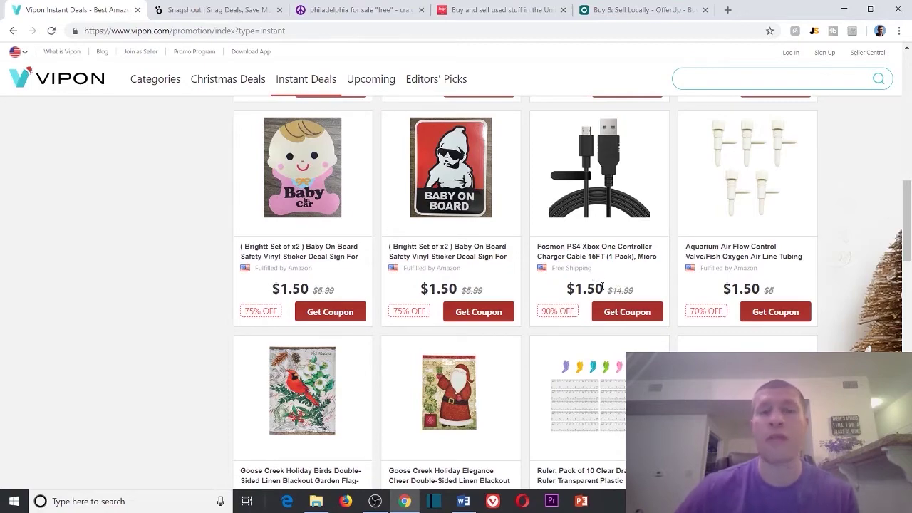
- Look over more low-priced deals and the list of product categories, and reload the Instant Deals page
scroll(604, 288, "down", 6)
scroll(349, 204, "up", 10)
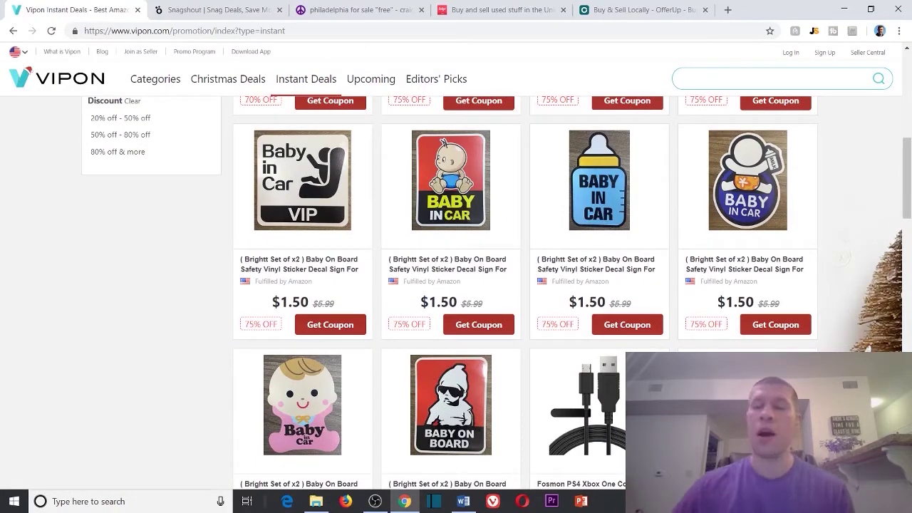
scroll(509, 136, "up", 2)
mouse_move(132, 86)
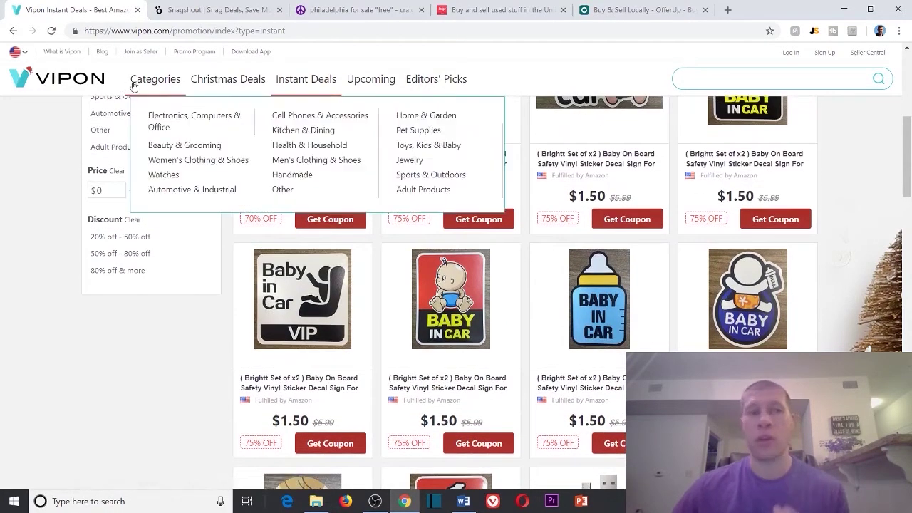
right_click(51, 178)
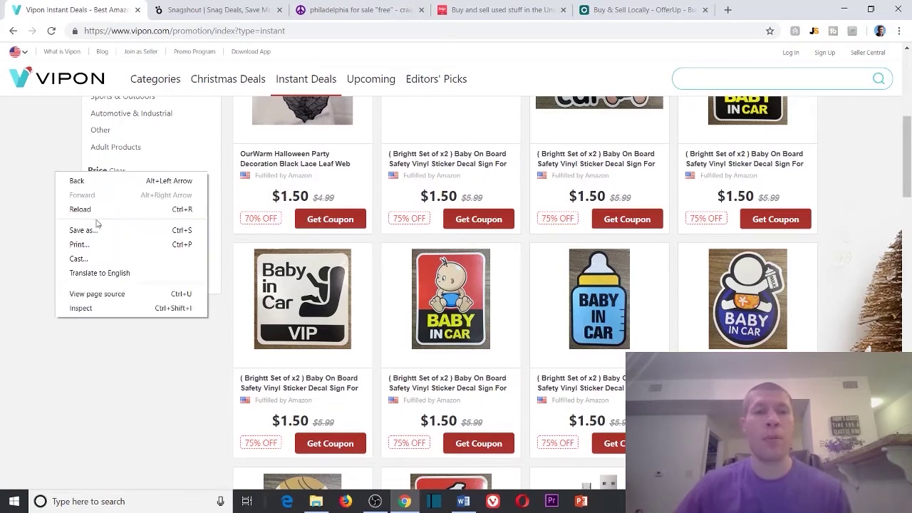
key("r")
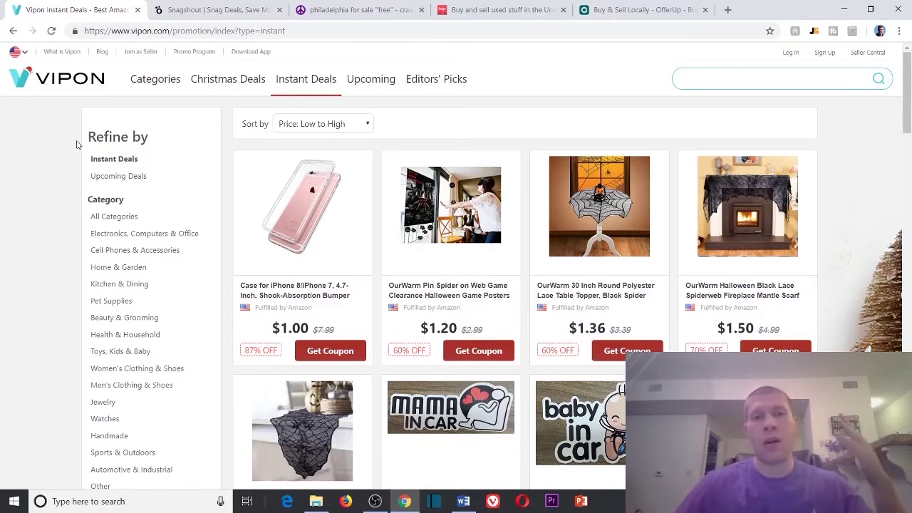
- Browse the price-sorted Instant Deals down through the phone accessories and jewelry
scroll(412, 280, "down", 3)
scroll(428, 264, "down", 10)
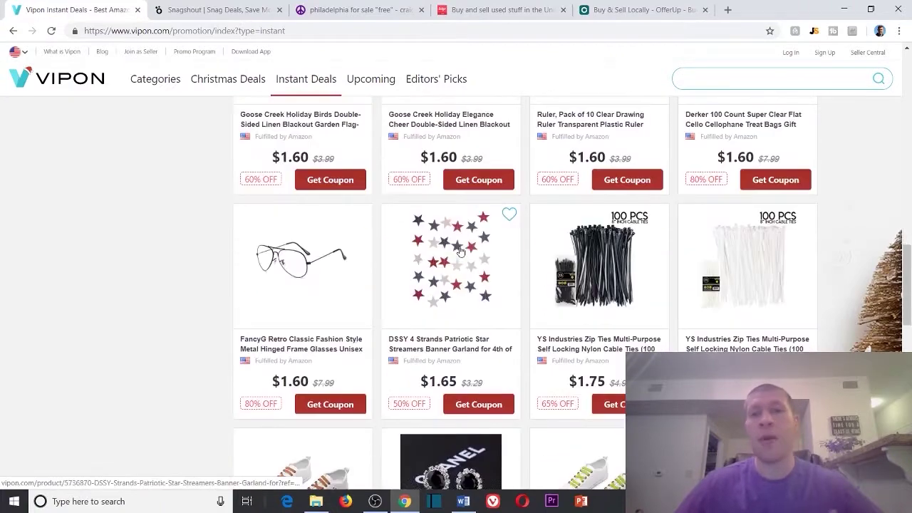
scroll(462, 248, "down", 8)
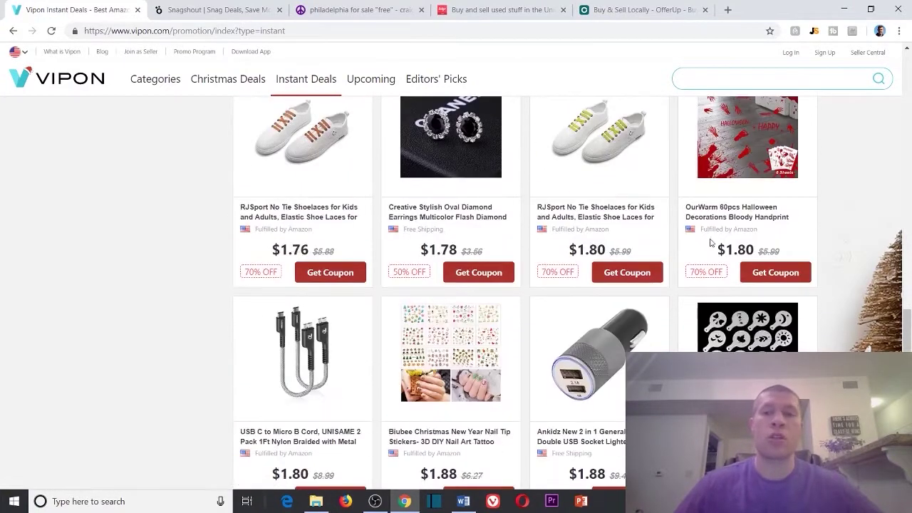
scroll(656, 201, "down", 3)
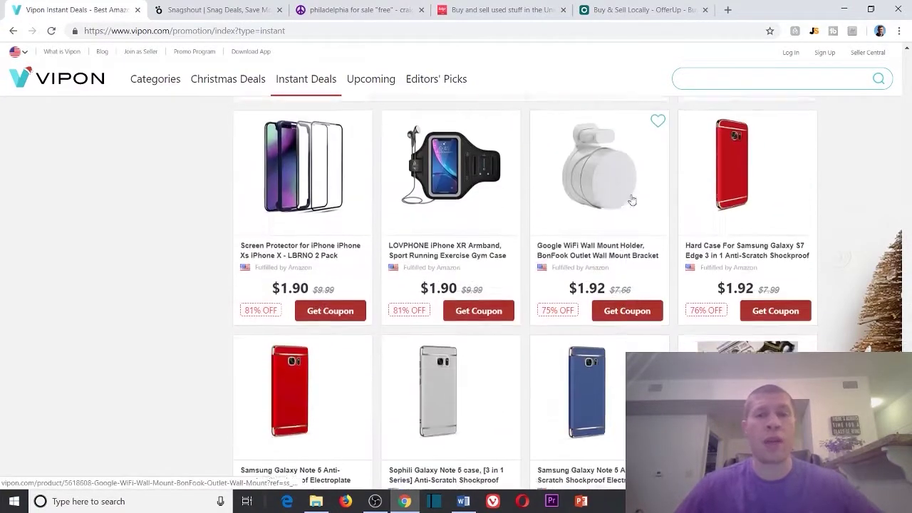
scroll(591, 199, "down", 6)
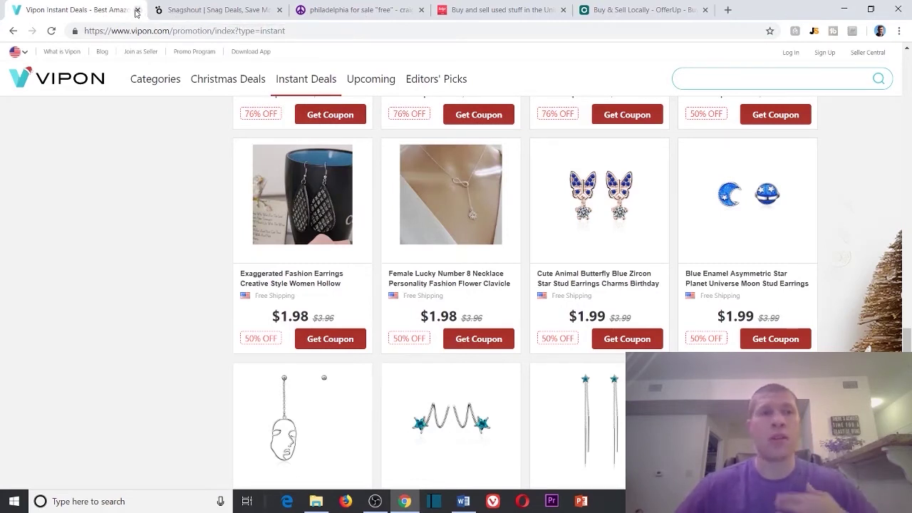
- Close the Vipon tab and sort the Snagshout deals by Price: Lowest First
scroll(385, 196, "down", 2)
scroll(386, 196, "up", 2)
left_click(704, 343)
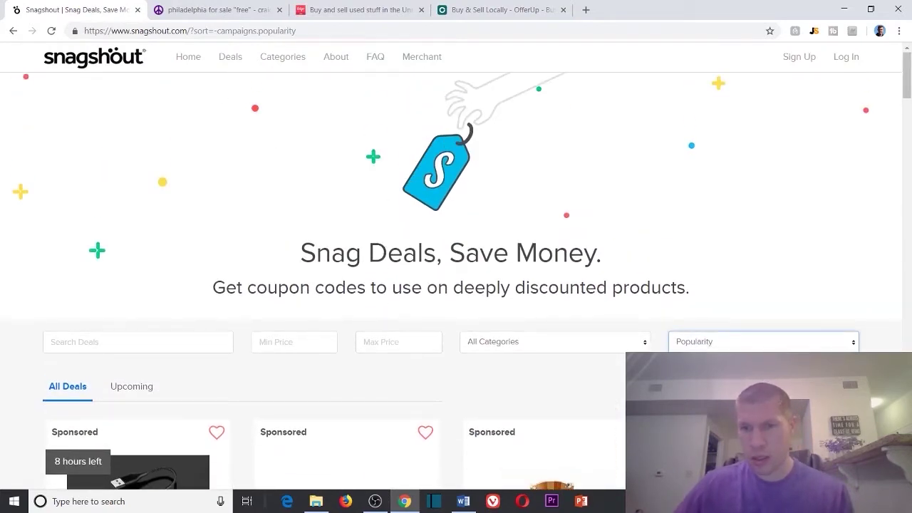
key("Down")
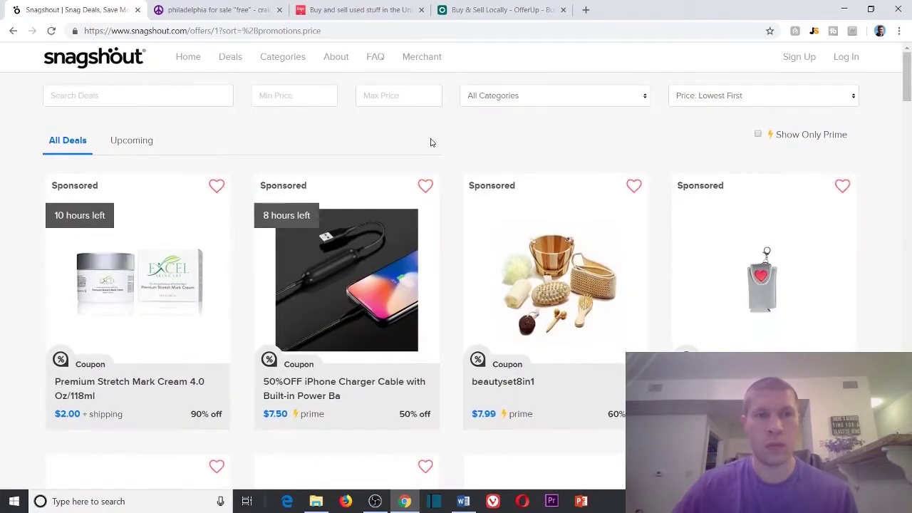
- Open the Premium Stretch Mark Cream 4.0 Oz/118ml deal in a new tab, view it briefly and close it
scroll(127, 254, "down", 1)
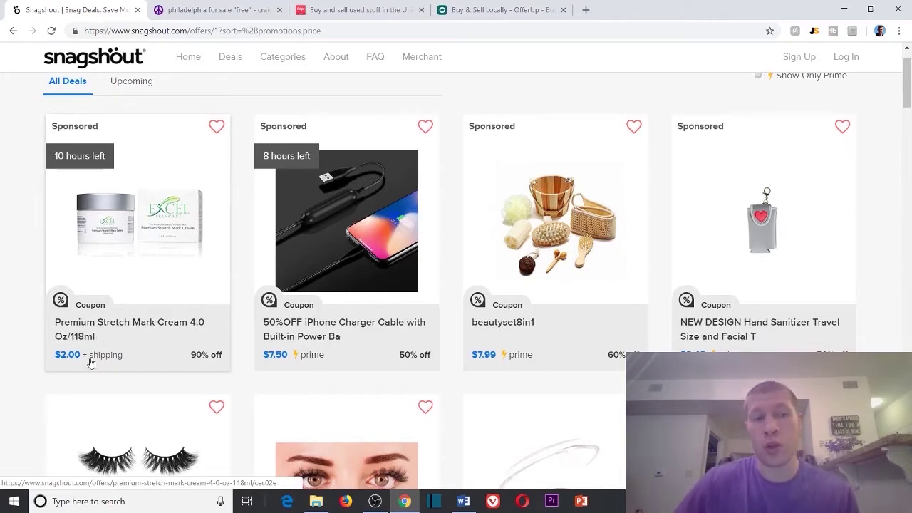
right_click(142, 328)
left_click(168, 334)
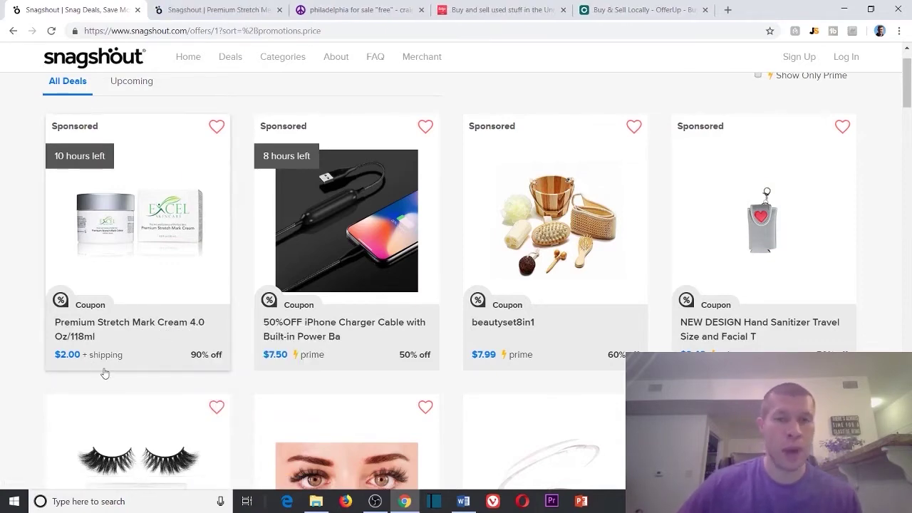
left_click(214, 10)
key("ctrl+w")
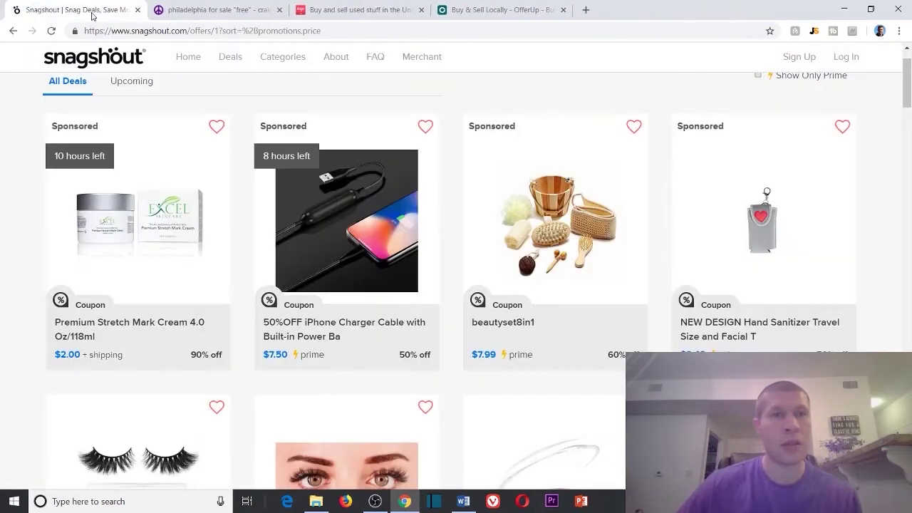
- Open the Castile Soap Organic Pina Colada deal in a new tab, check its original price and close the tab
scroll(535, 306, "down", 5)
scroll(570, 317, "down", 4)
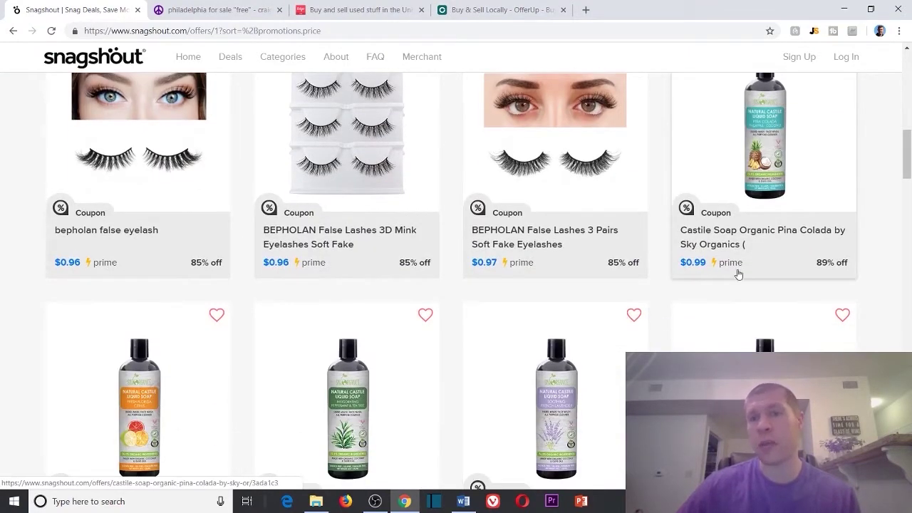
right_click(768, 147)
left_click(771, 151)
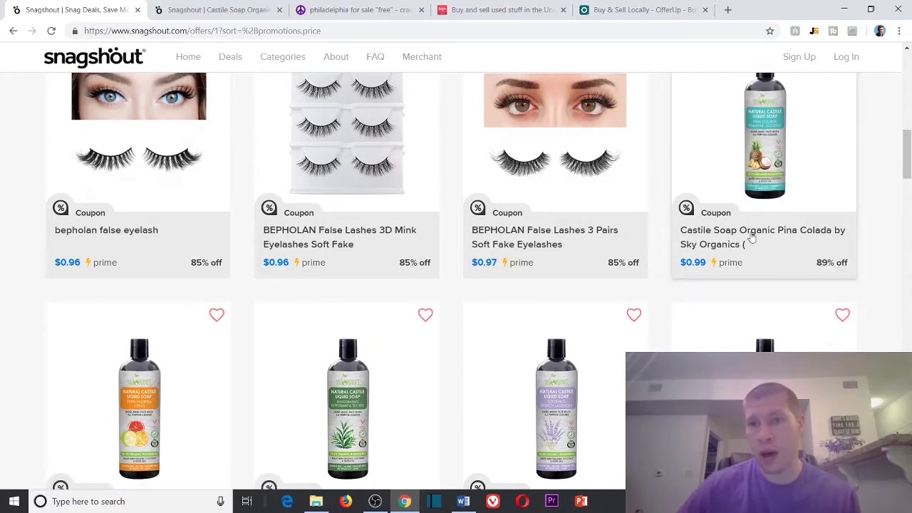
left_click(235, 10)
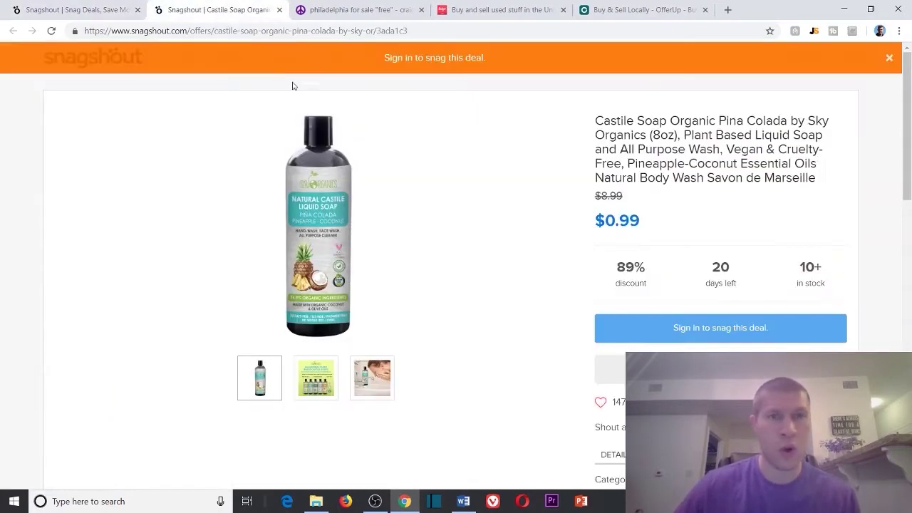
left_click_drag(601, 196, 637, 202)
left_click(637, 205)
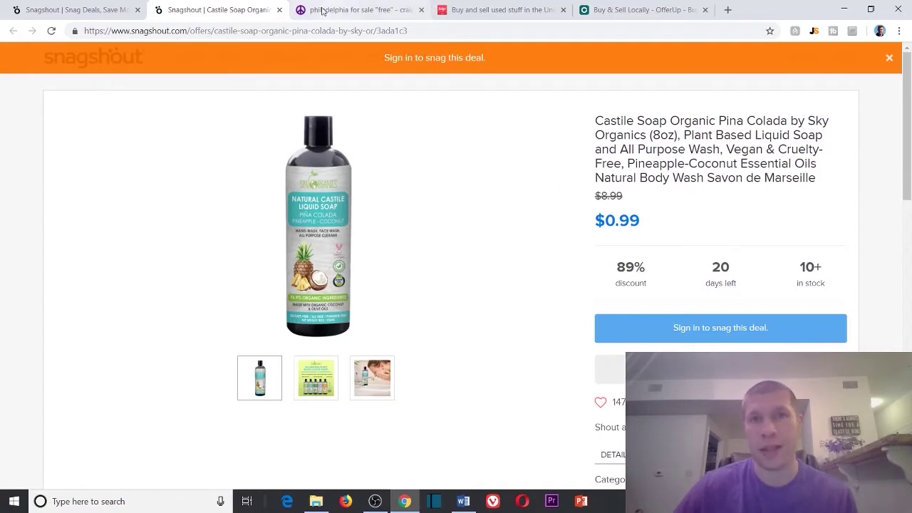
left_click(280, 10)
- Browse further down the cheapest Snagshout deals and open the DJMed Ergonomic Bunion Protector Cover deal in a new tab
scroll(268, 168, "down", 6)
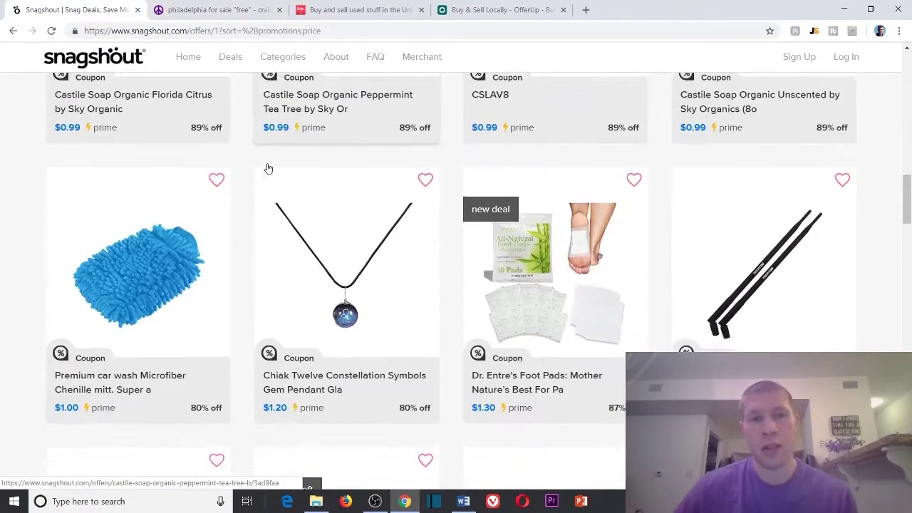
scroll(268, 169, "up", 2)
scroll(760, 292, "down", 6)
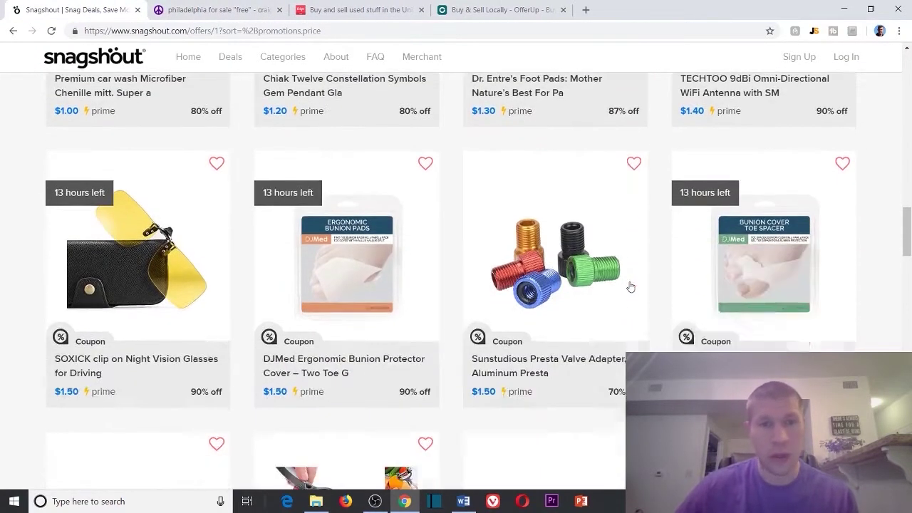
right_click(365, 282)
left_click(390, 289)
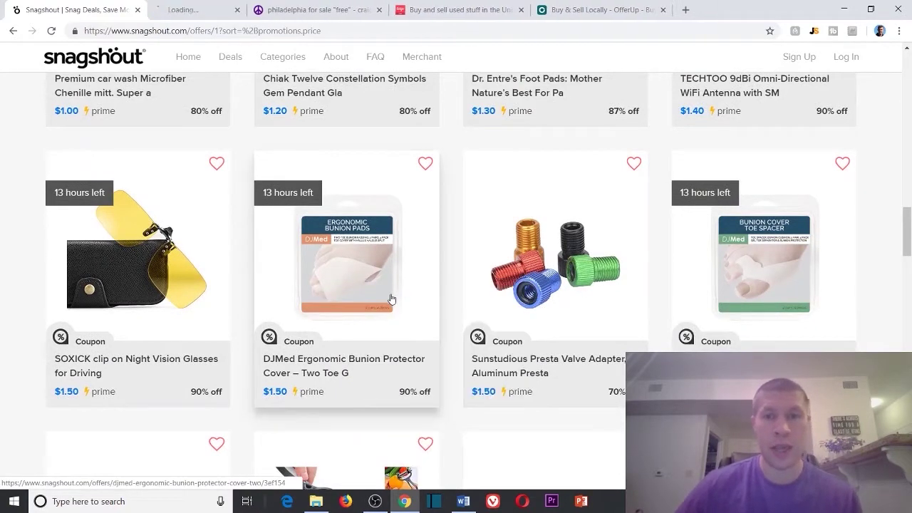
left_click(223, 13)
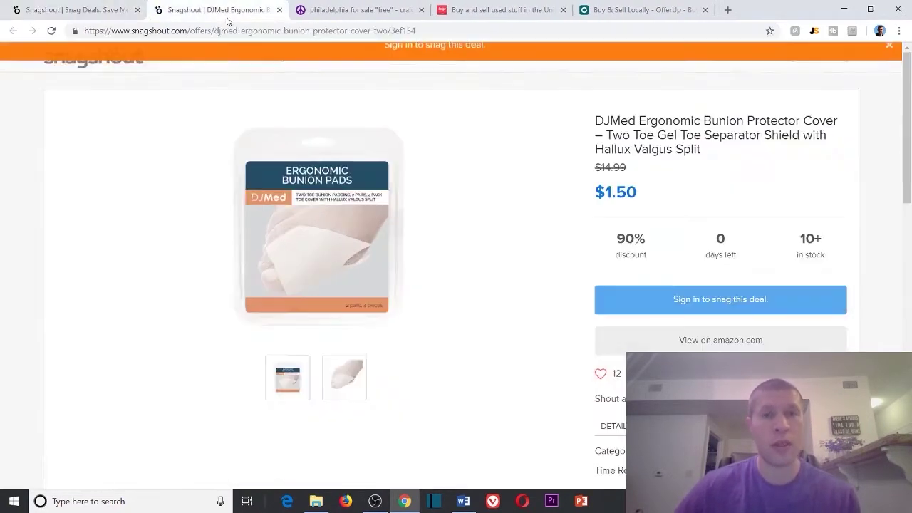
- Examine the discounted price and the original price of the DJMed Ergonomic Bunion Protector Cover deal
left_click_drag(606, 201, 654, 197)
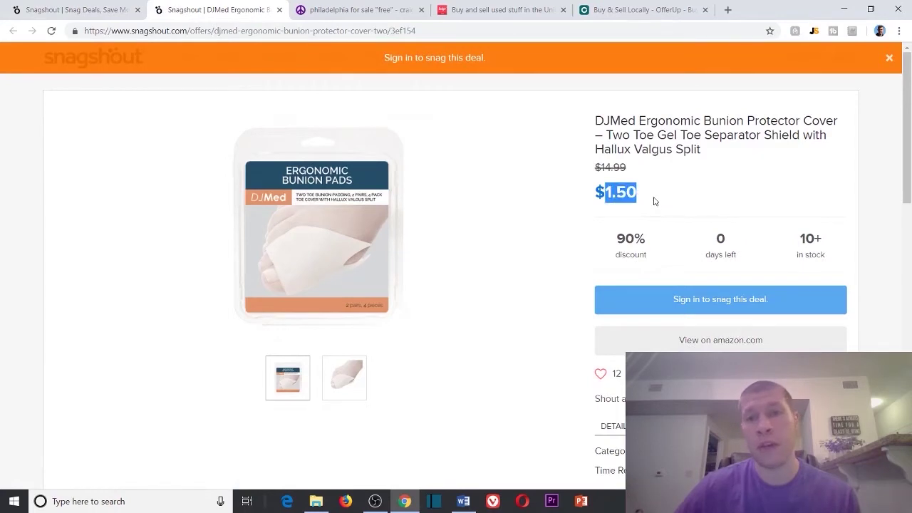
left_click_drag(630, 169, 586, 173)
left_click(625, 150)
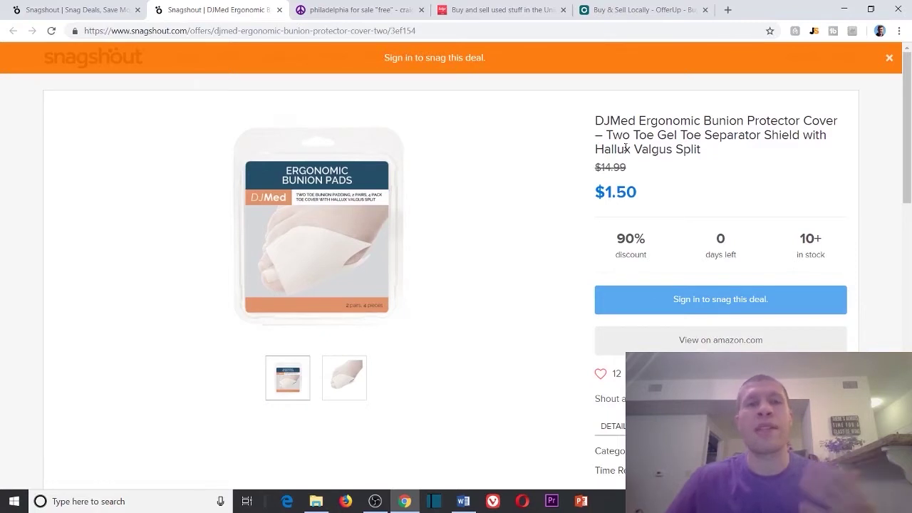
left_click_drag(591, 194, 645, 196)
left_click(646, 197)
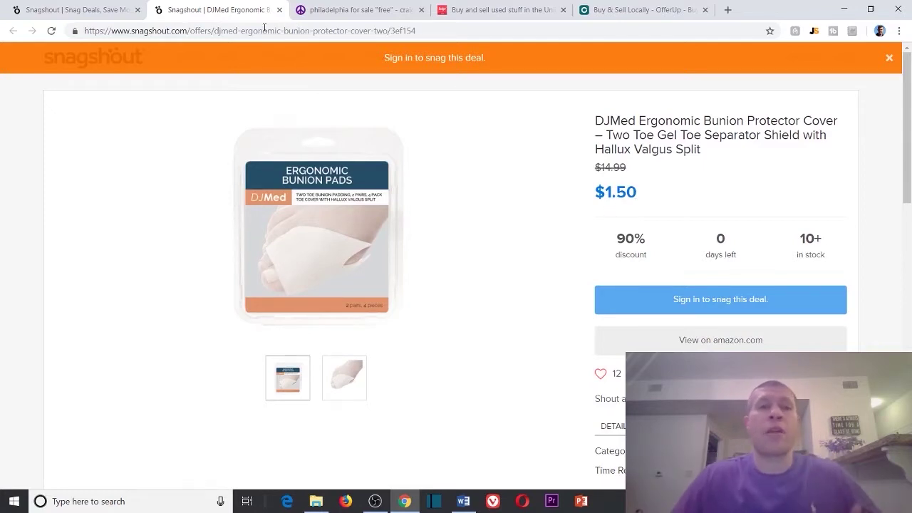
- Return to the Snagshout deals list and close both Snagshout tabs to reach the Craigslist search
left_click(89, 10)
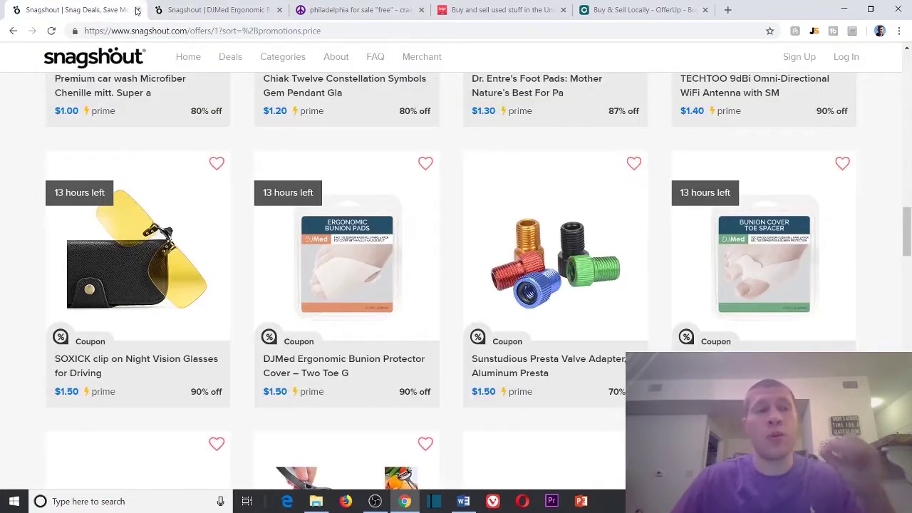
left_click(137, 10)
left_click(137, 10)
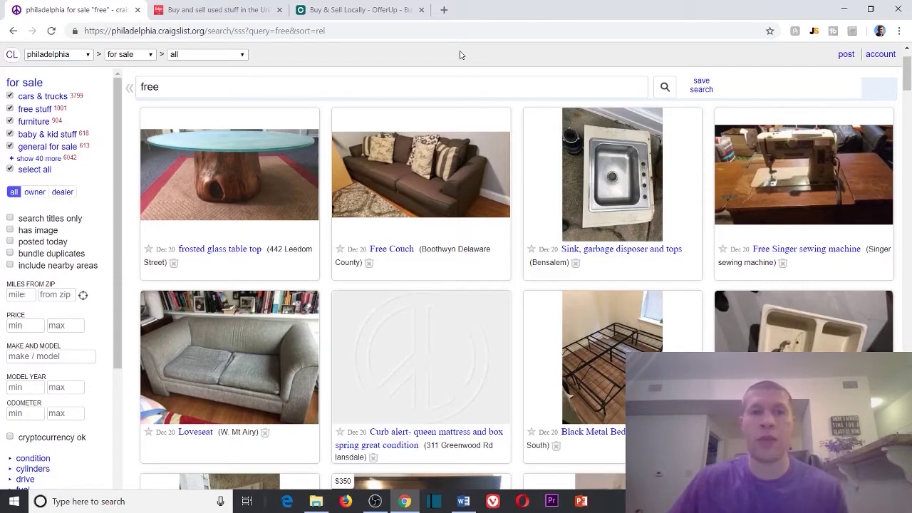
- Look over the first Philadelphia Craigslist results for "free", including the Free Couch and the Free Singer sewing machine
scroll(456, 52, "down", 2)
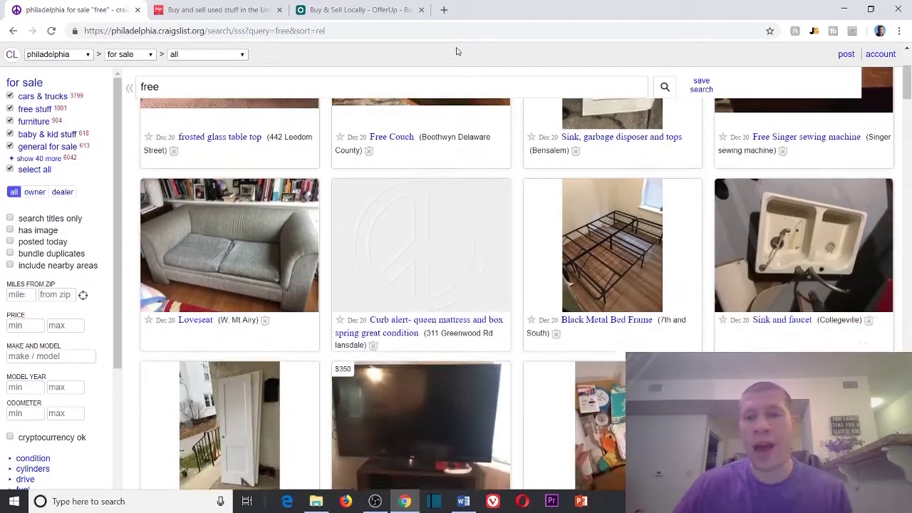
scroll(453, 47, "up", 2)
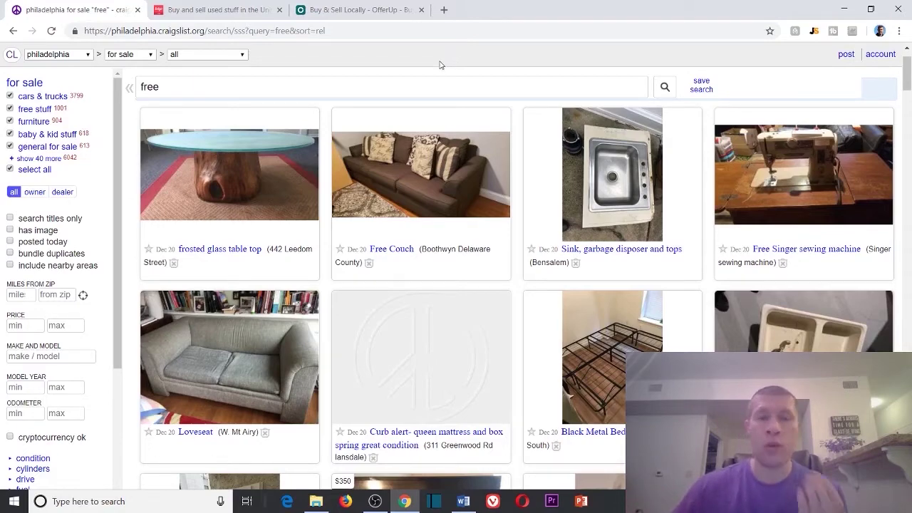
scroll(458, 57, "down", 3)
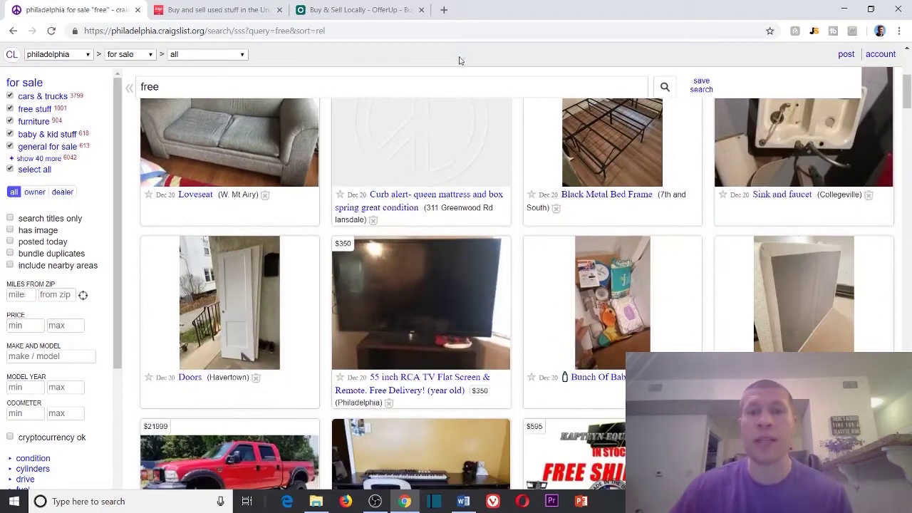
scroll(543, 84, "up", 2)
scroll(544, 85, "up", 1)
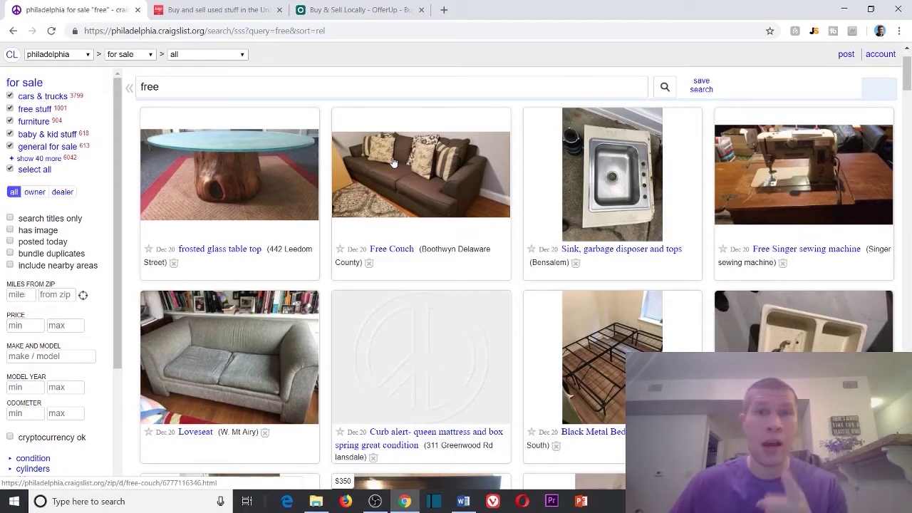
scroll(600, 194, "down", 1)
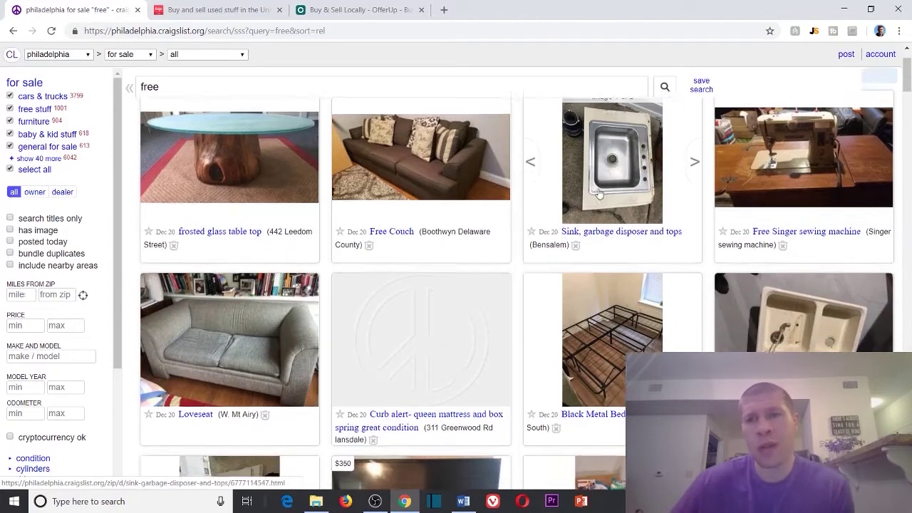
scroll(600, 194, "up", 2)
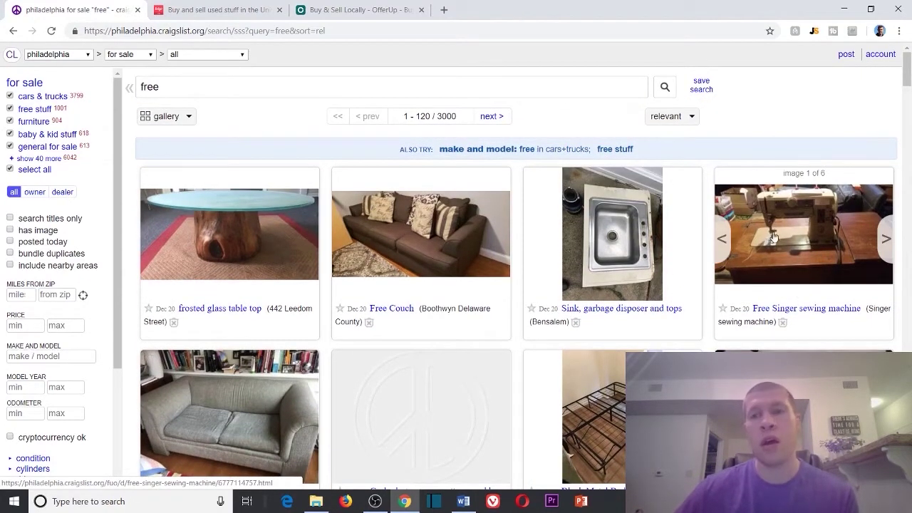
scroll(770, 263, "down", 1)
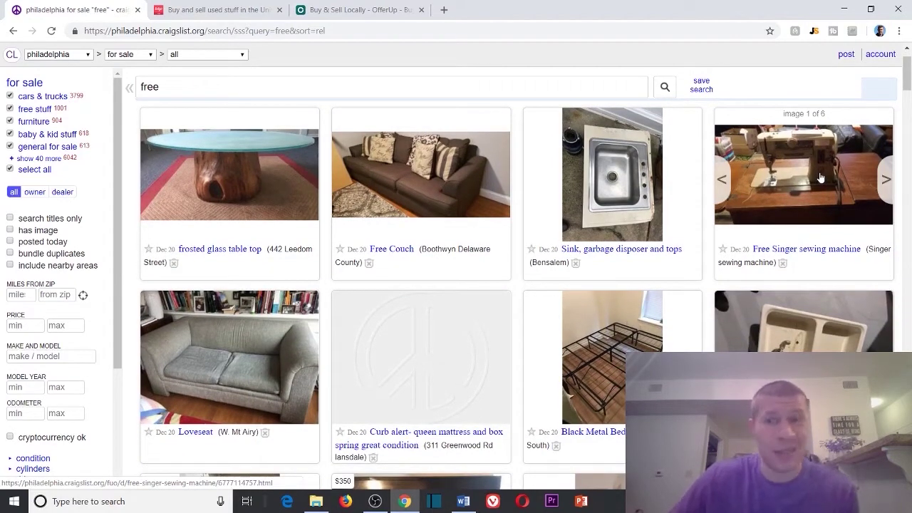
- Browse further through the free listings, past the baby stuff and black desk, to the old mirror and nutcracker wreath
scroll(823, 177, "down", 5)
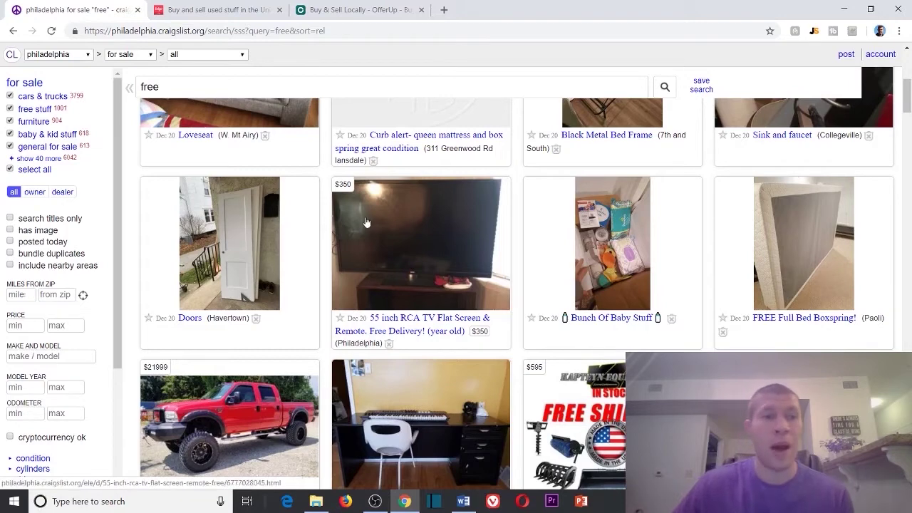
scroll(627, 246, "up", 2)
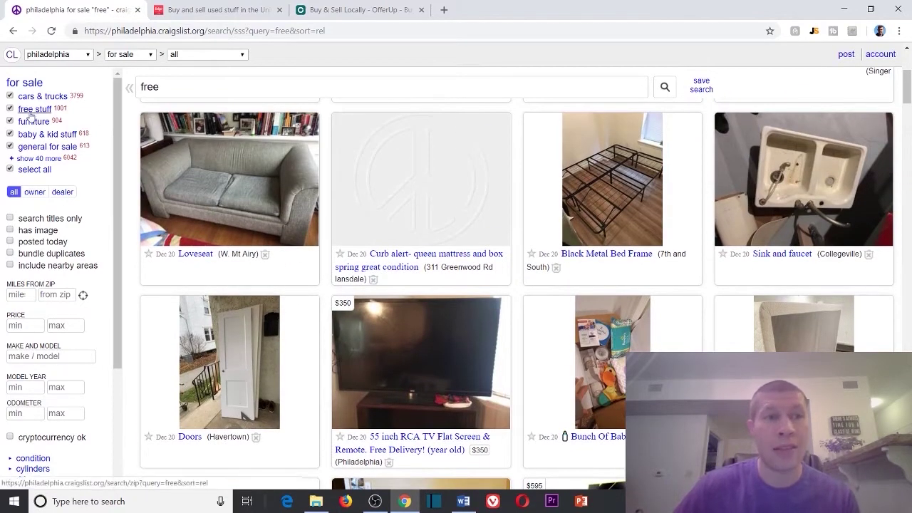
scroll(545, 218, "down", 3)
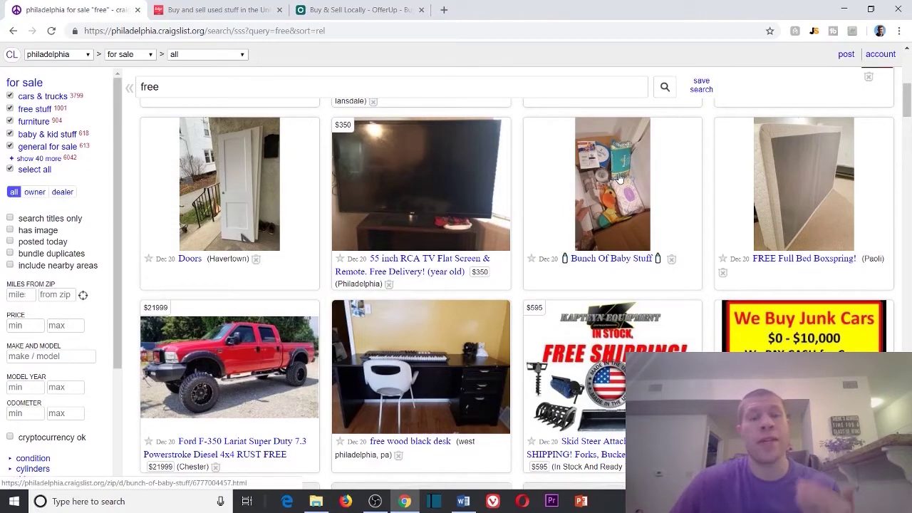
scroll(410, 164, "down", 3)
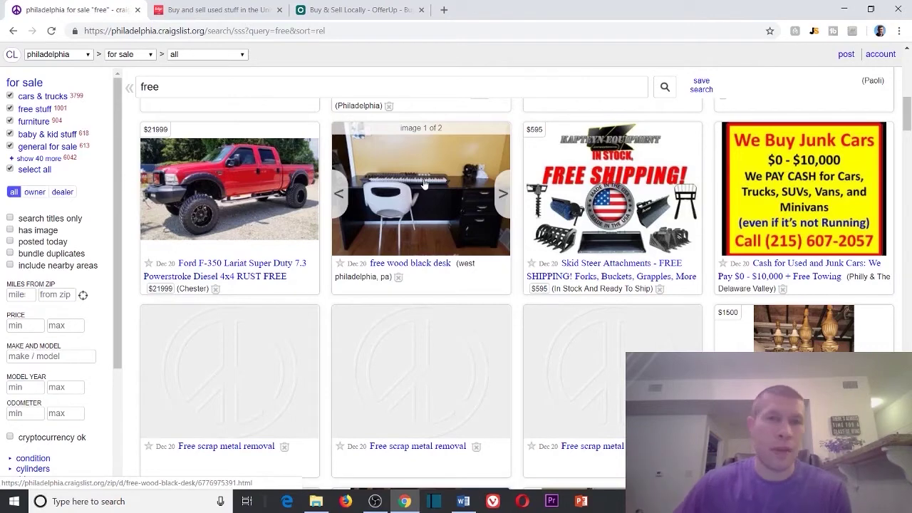
scroll(424, 183, "down", 4)
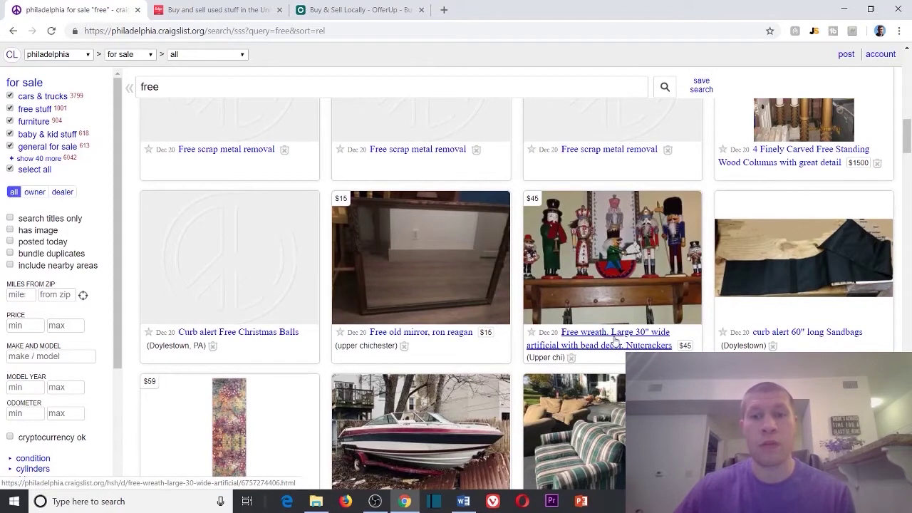
mouse_move(625, 240)
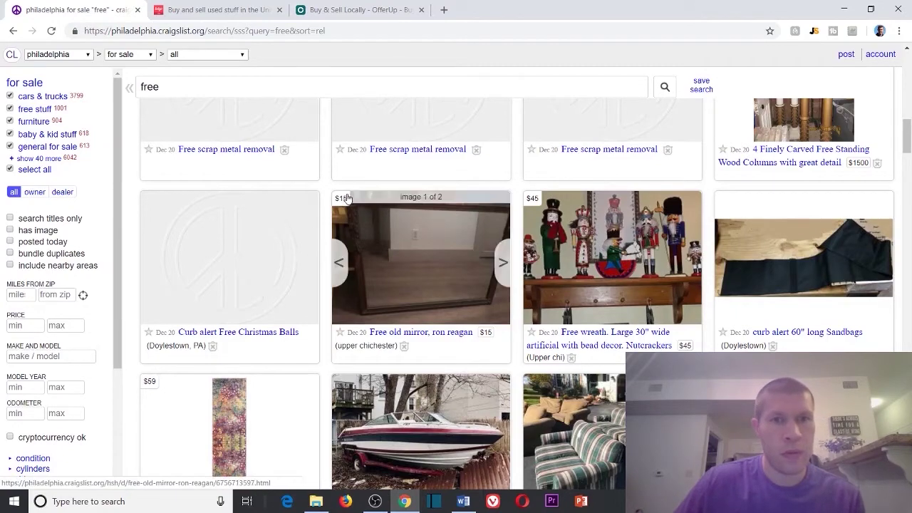
- Continue through the free listings from the sofas and recumbent bike to the Vintage Nintendo games lot
scroll(399, 214, "up", 3)
scroll(514, 250, "down", 5)
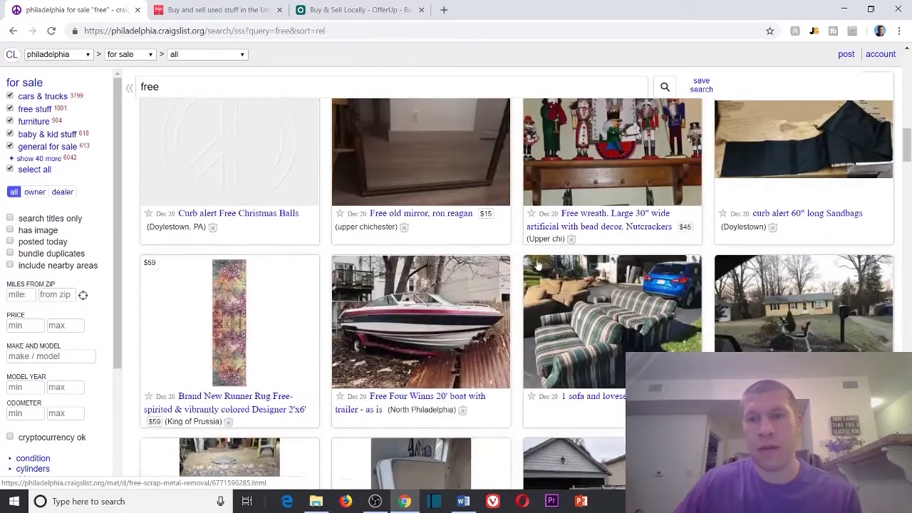
scroll(538, 266, "down", 2)
scroll(533, 242, "up", 1)
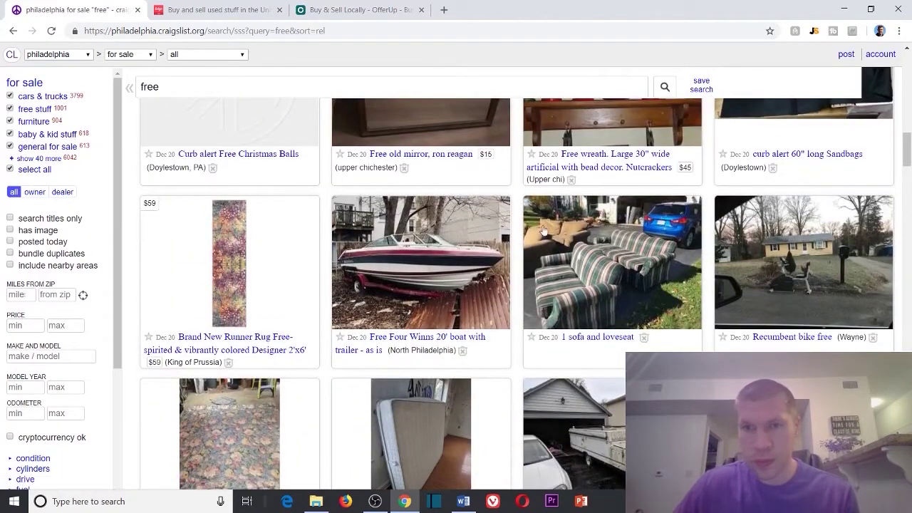
scroll(749, 253, "down", 2)
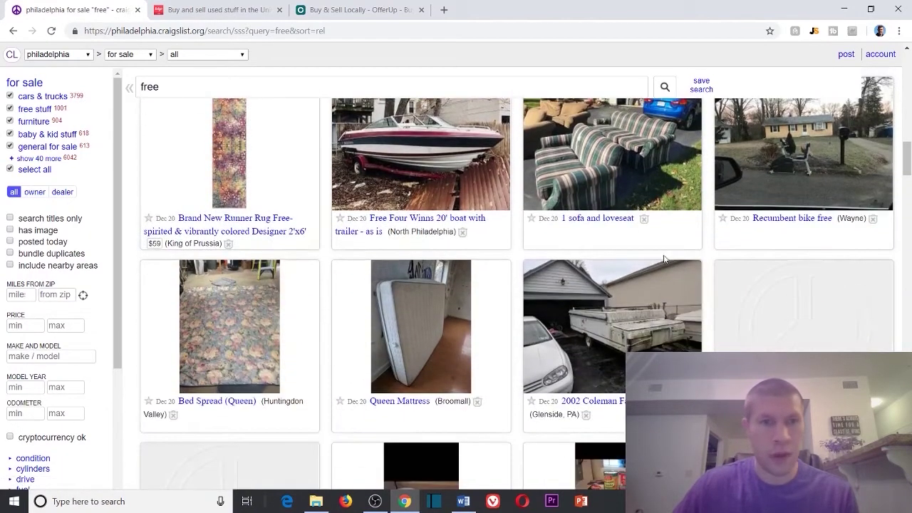
scroll(664, 259, "down", 5)
scroll(662, 259, "down", 1)
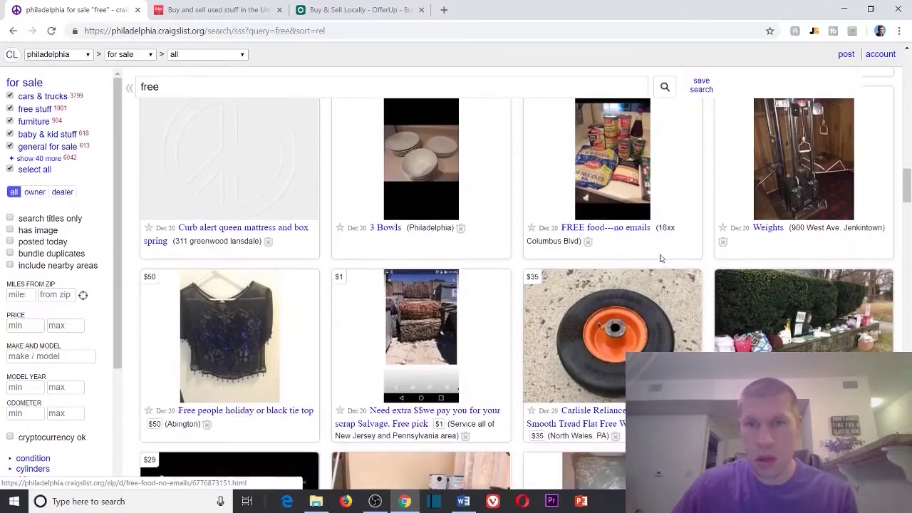
scroll(645, 229, "down", 3)
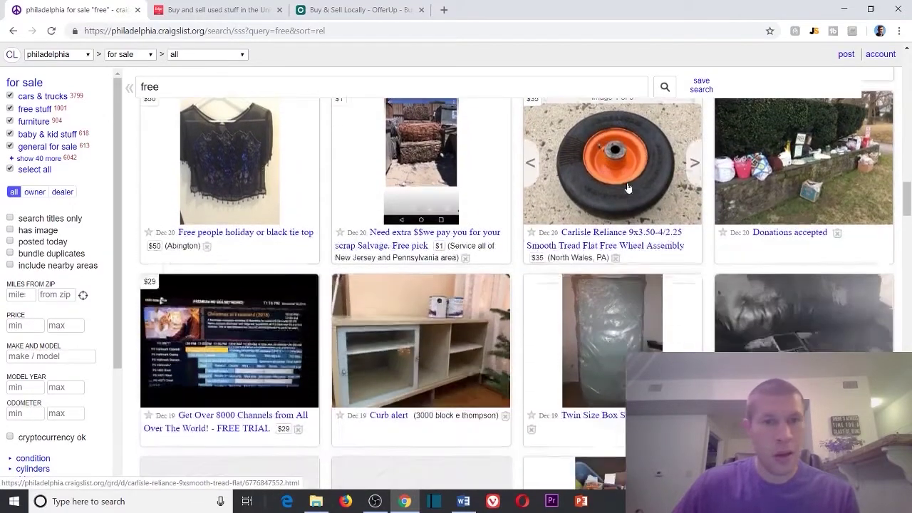
scroll(645, 184, "down", 3)
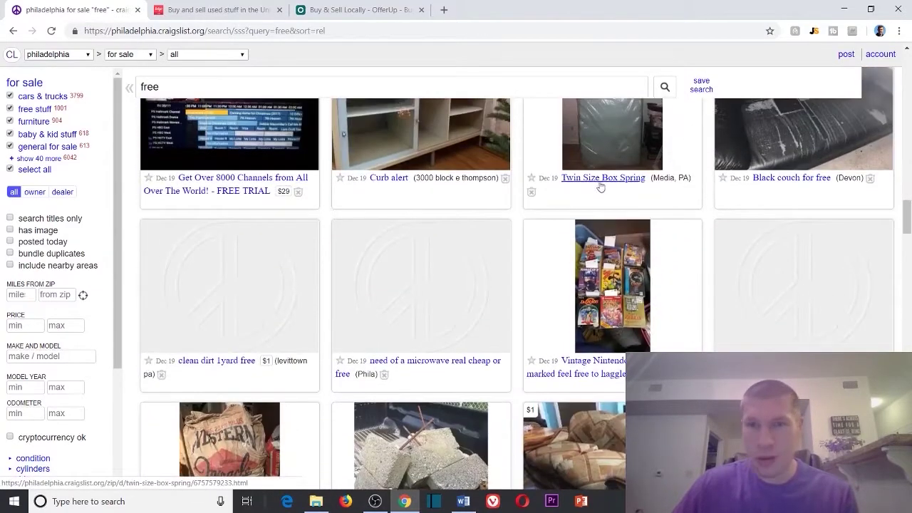
scroll(602, 186, "down", 2)
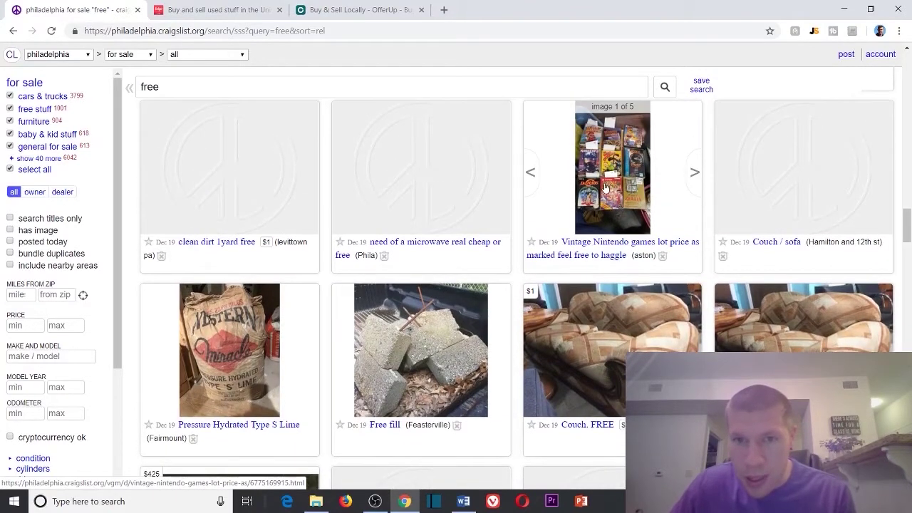
scroll(609, 188, "up", 2)
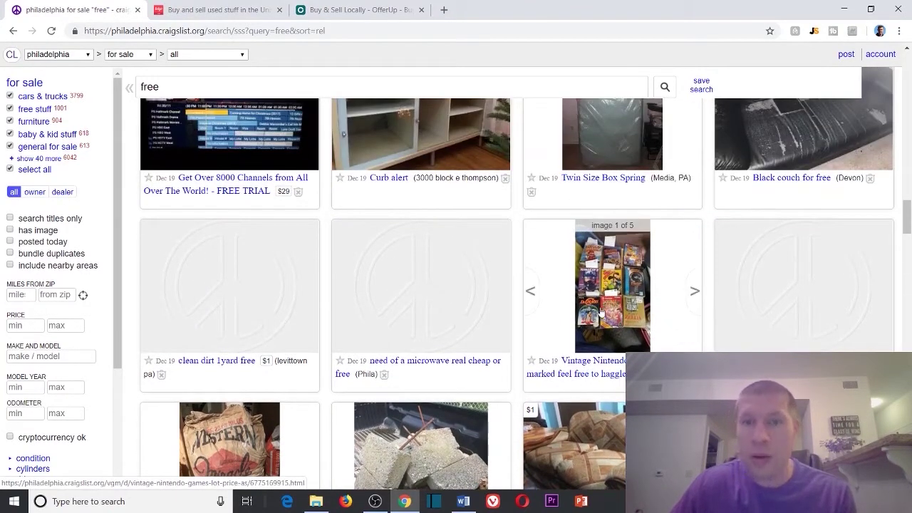
- Skim the remaining free listings down to the Thomas the Train books and the free pallets
scroll(609, 286, "down", 4)
scroll(586, 291, "down", 14)
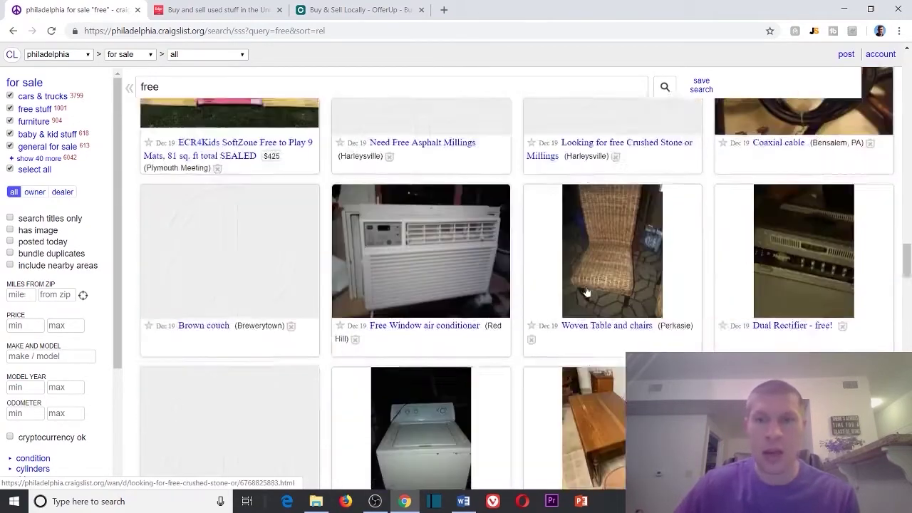
scroll(586, 291, "down", 8)
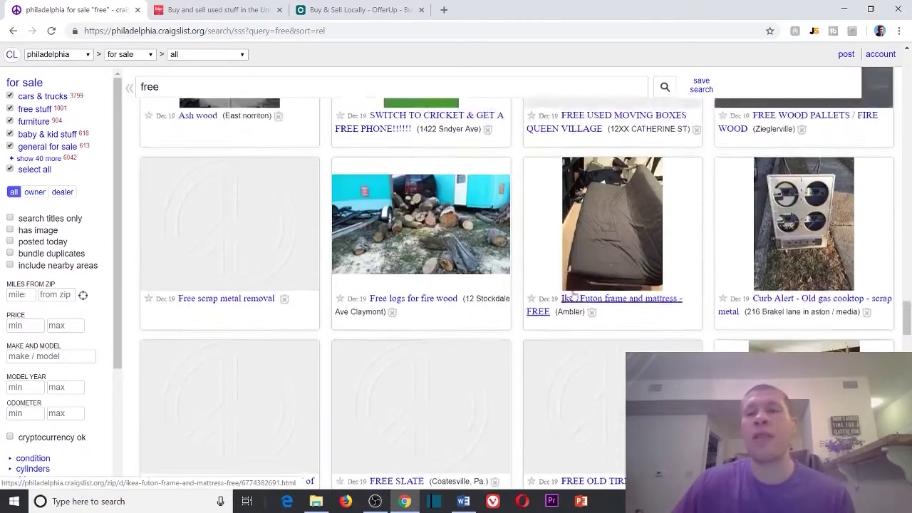
scroll(531, 298, "down", 5)
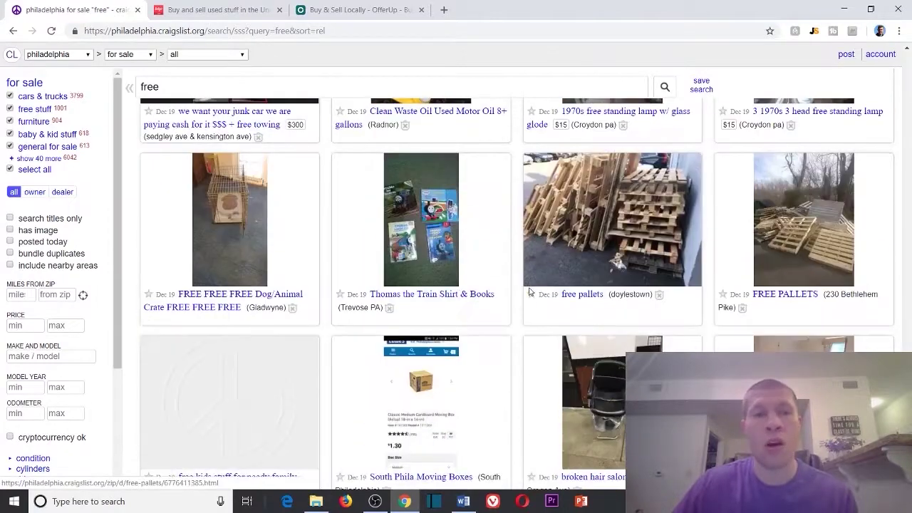
scroll(332, 254, "up", 3)
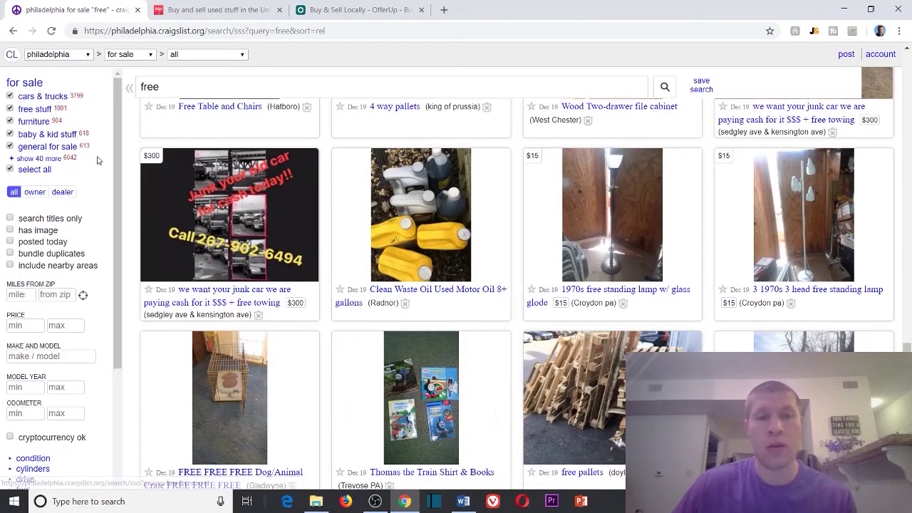
scroll(240, 237, "down", 3)
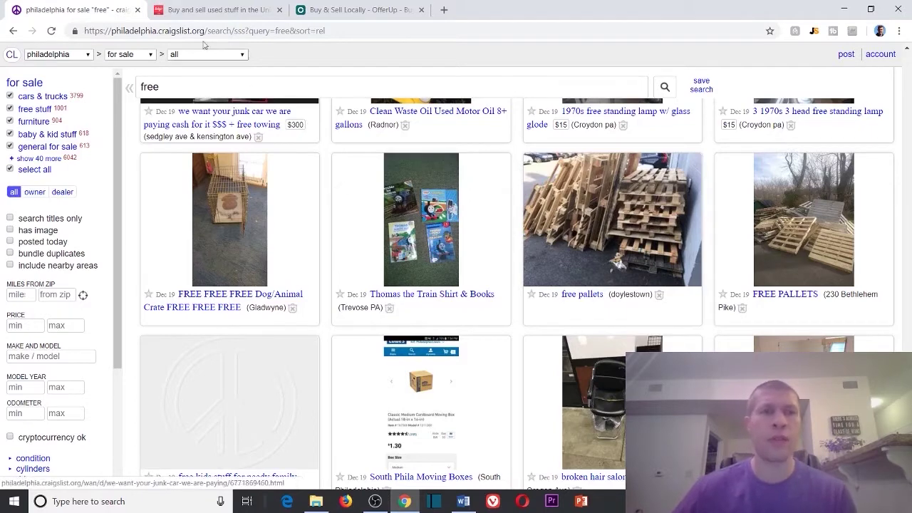
- Close the Craigslist tab and view the letgo and OfferUp home pages in turn, ending on letgo
left_click(138, 10)
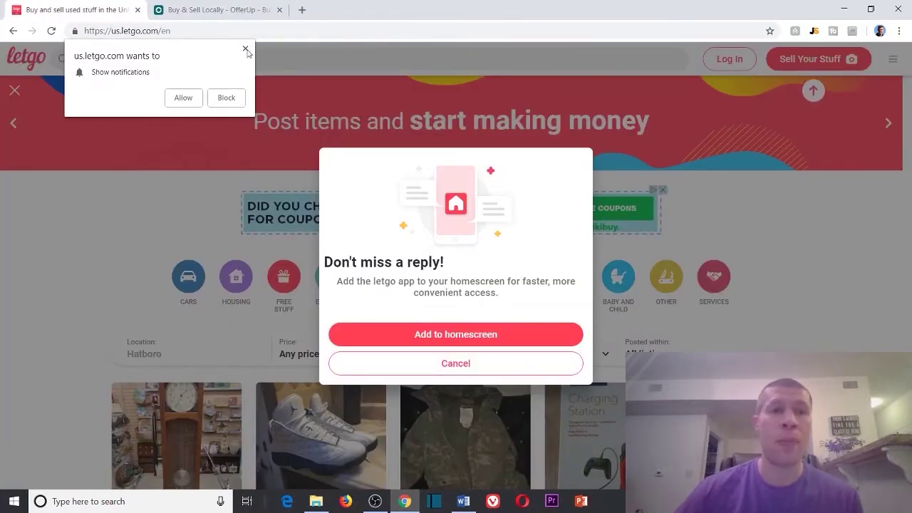
left_click(214, 10)
left_click(132, 6)
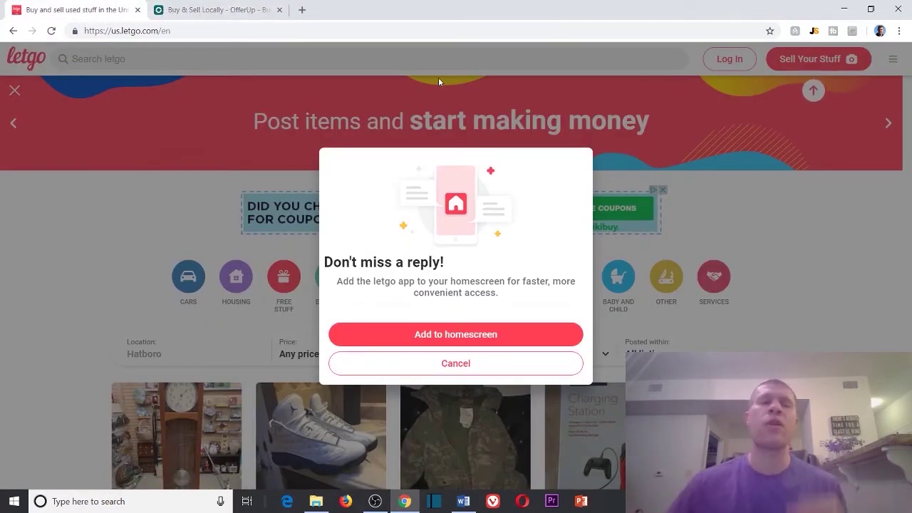
left_click(235, 6)
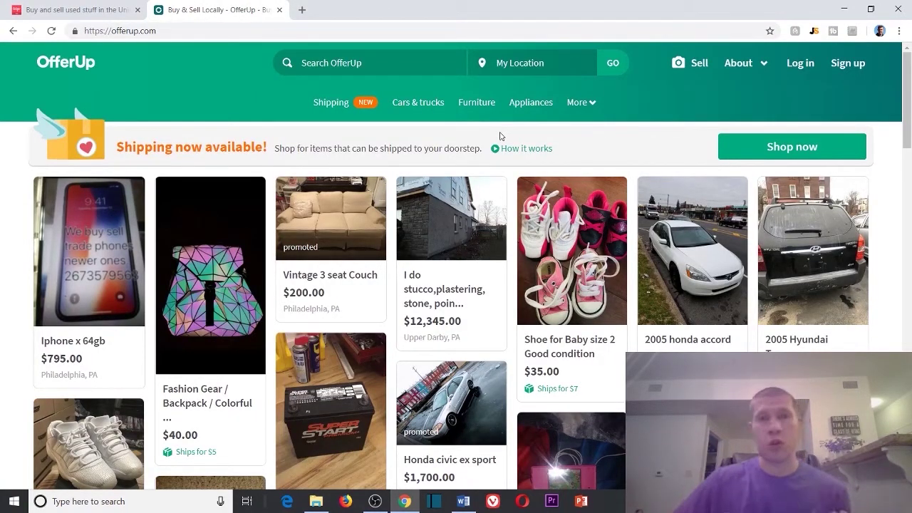
left_click(102, 9)
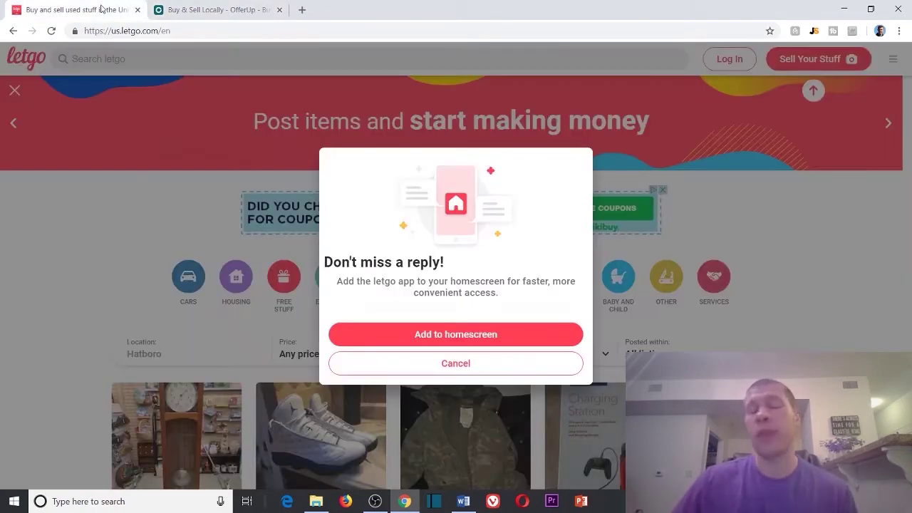
- Dismiss the letgo homescreen prompt and filter the letgo items to only show free listings
left_click(459, 366)
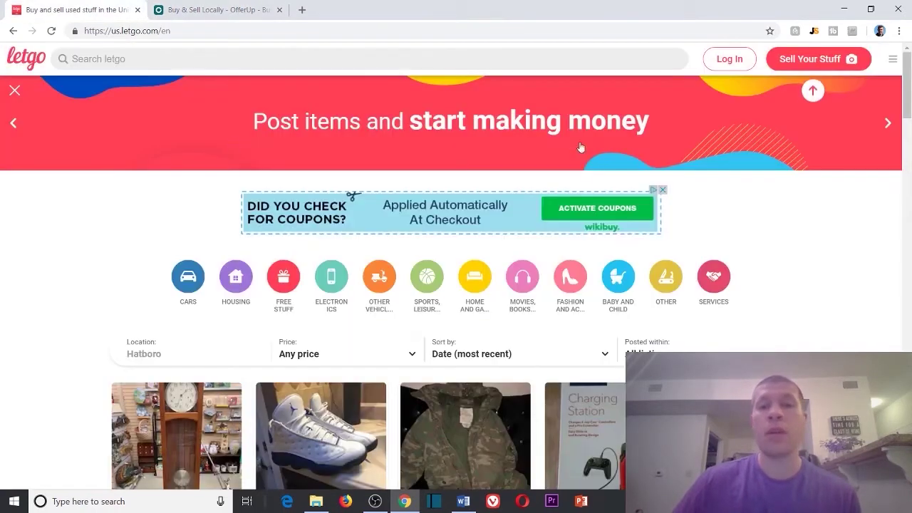
left_click(310, 355)
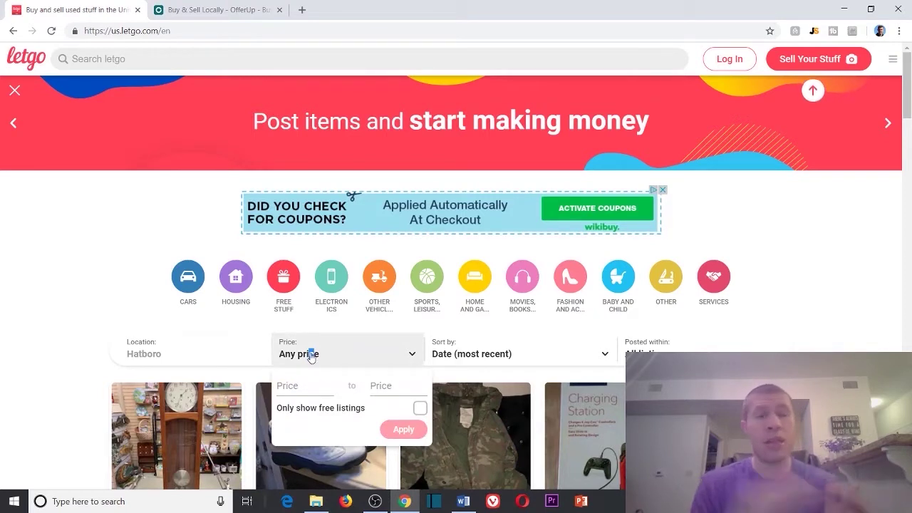
left_click(419, 409)
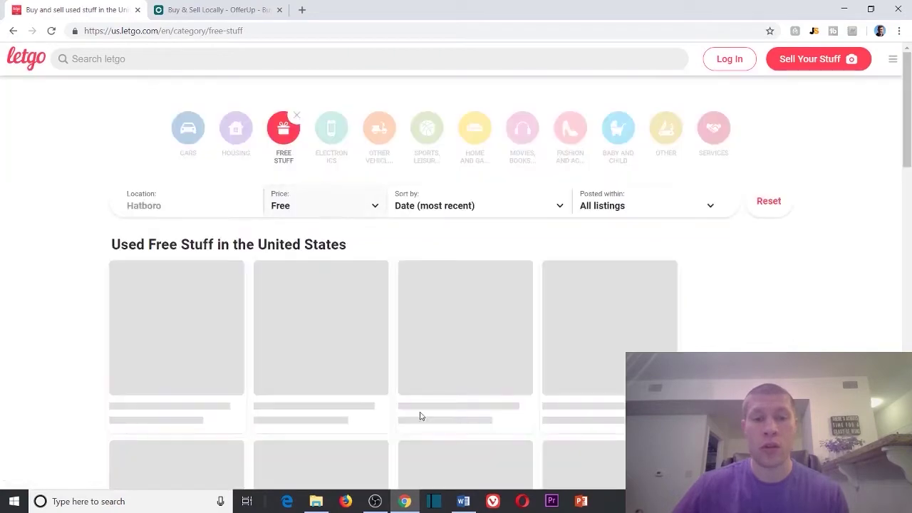
- Switch to the OfferUp site and open its Free category
left_click(214, 9)
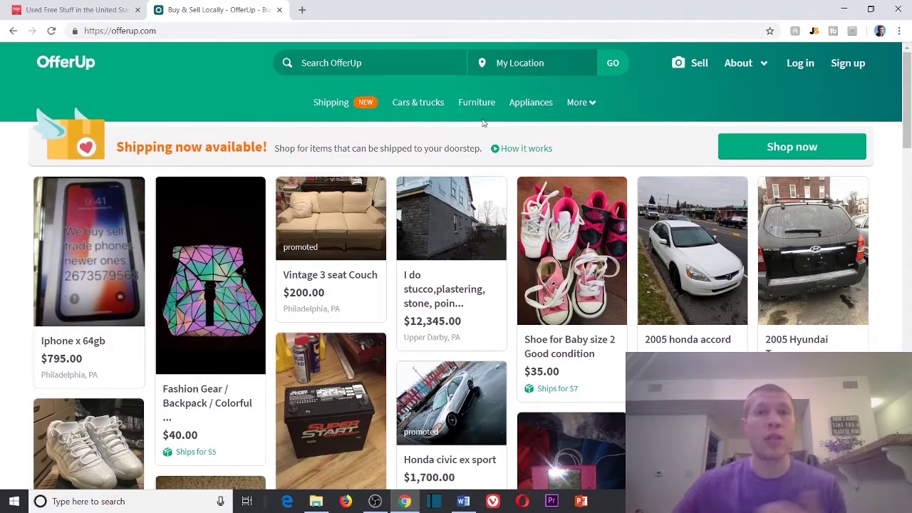
left_click(582, 105)
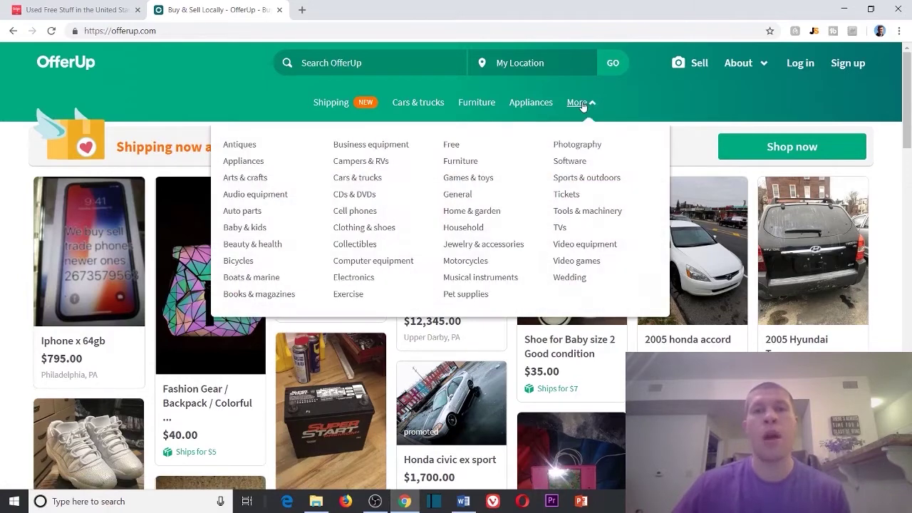
left_click(451, 145)
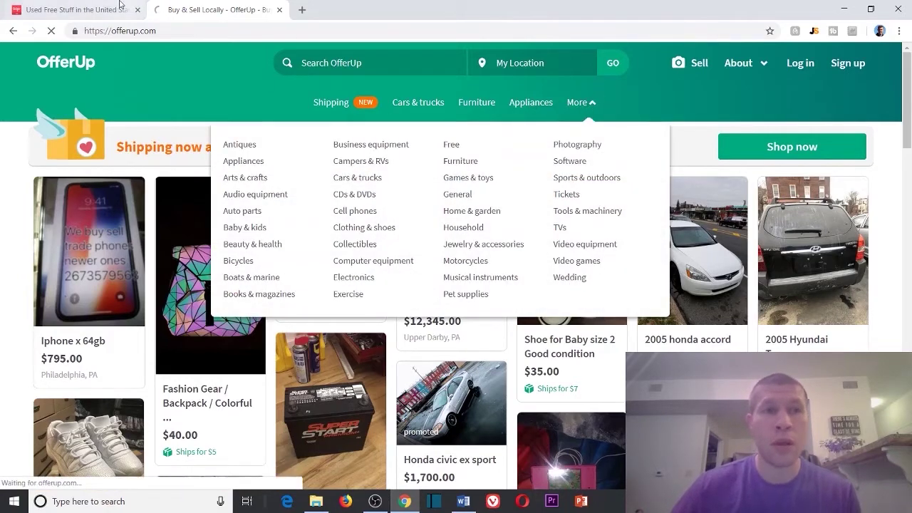
- Return to letgo and look through the listings under Used Free Stuff in the United States
left_click(125, 8)
scroll(399, 227, "down", 5)
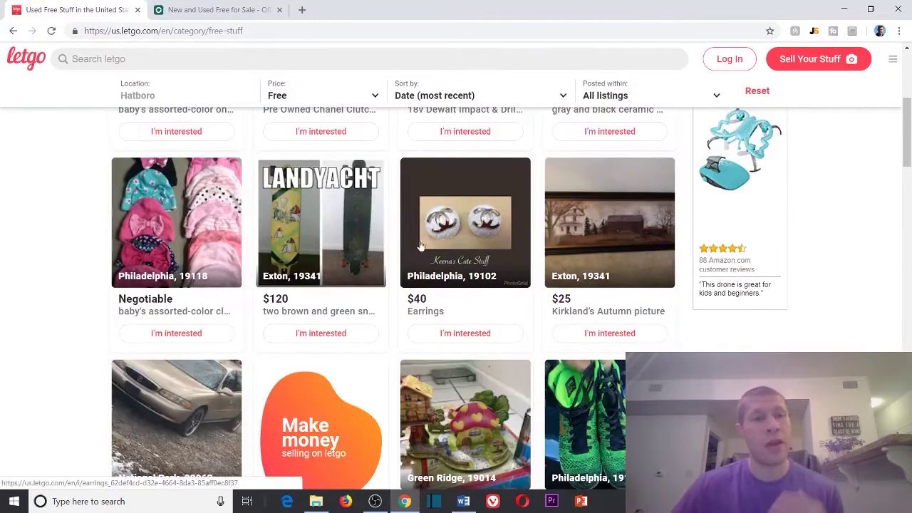
scroll(48, 226, "up", 3)
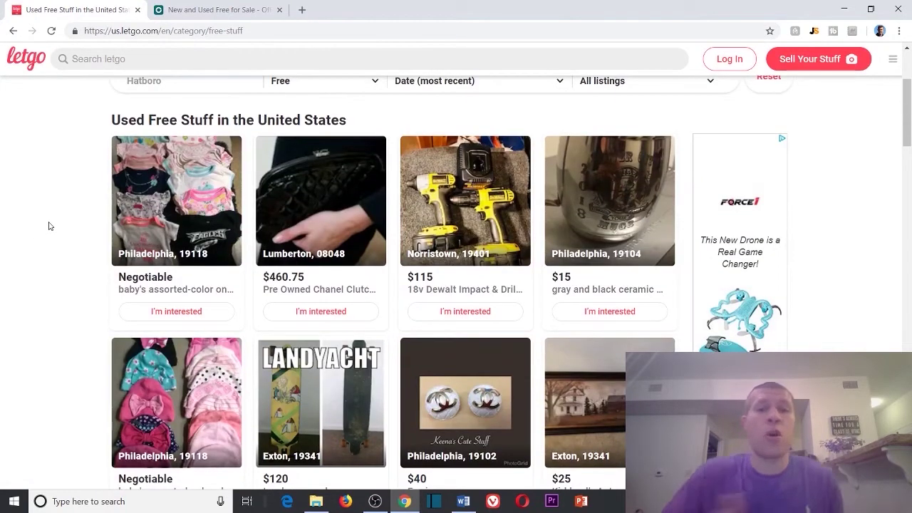
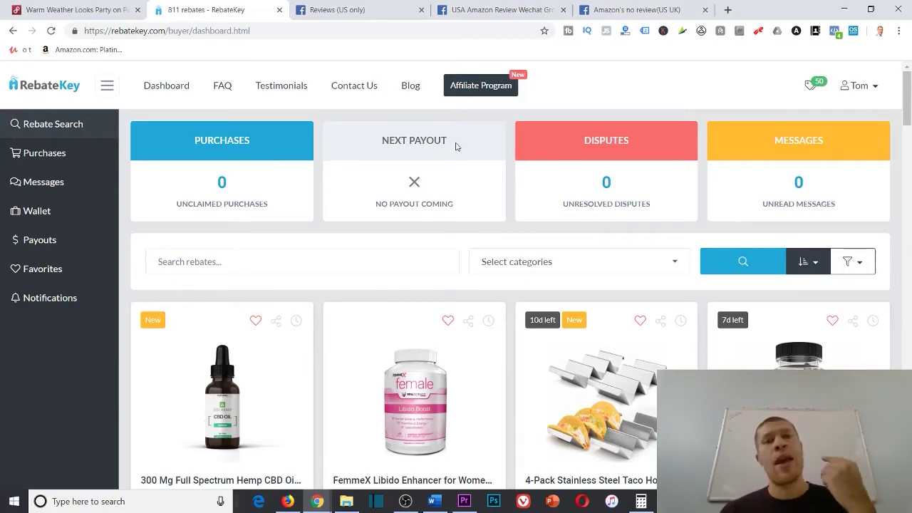
- Browse the RebateKey deals and open the Inflatable Neck Airplane Travel Pillow rebate in a separate tab
scroll(456, 146, "down", 2)
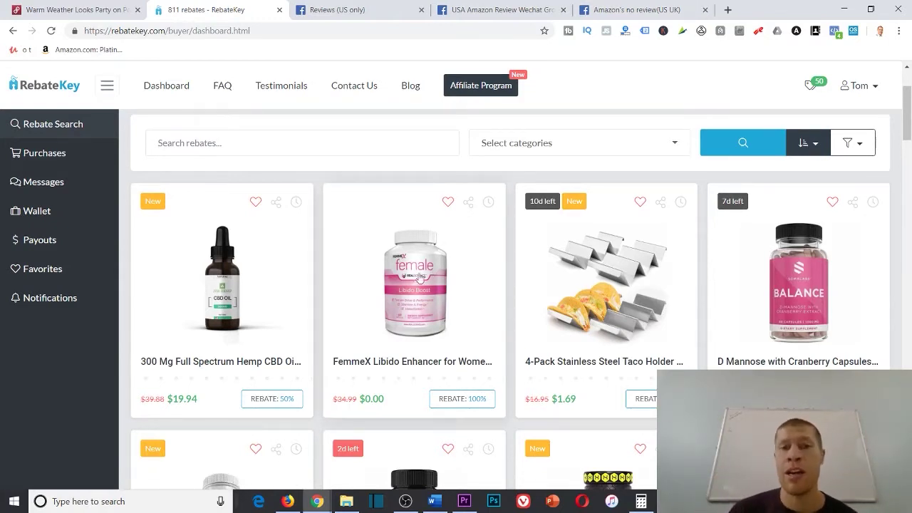
scroll(539, 301, "down", 2)
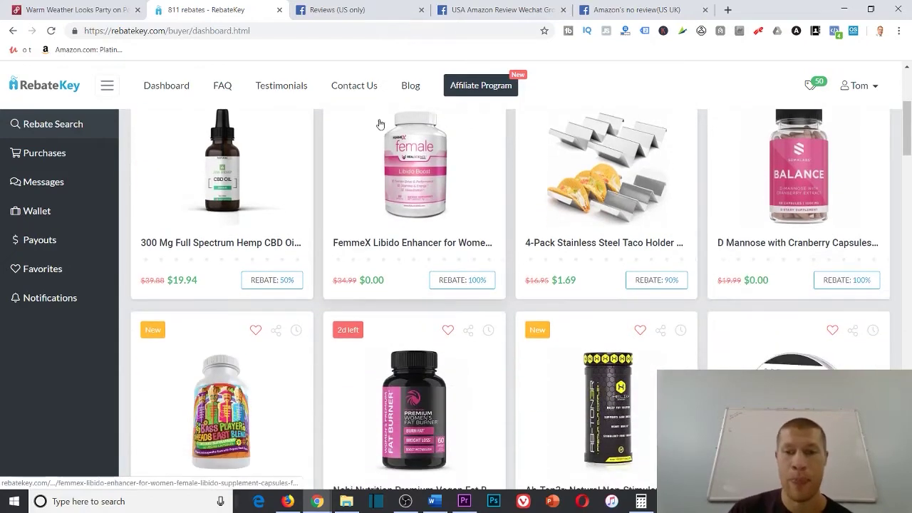
scroll(499, 225, "down", 7)
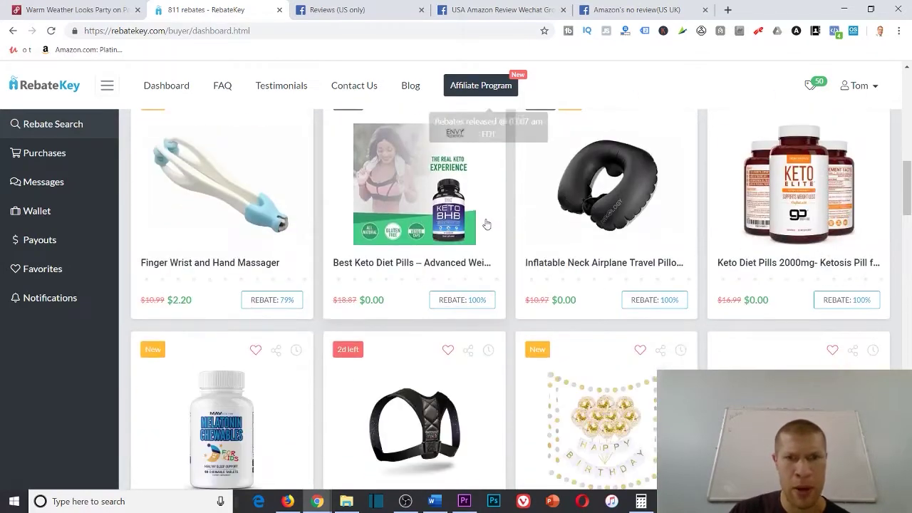
right_click(619, 201)
left_click(635, 205)
left_click(327, 13)
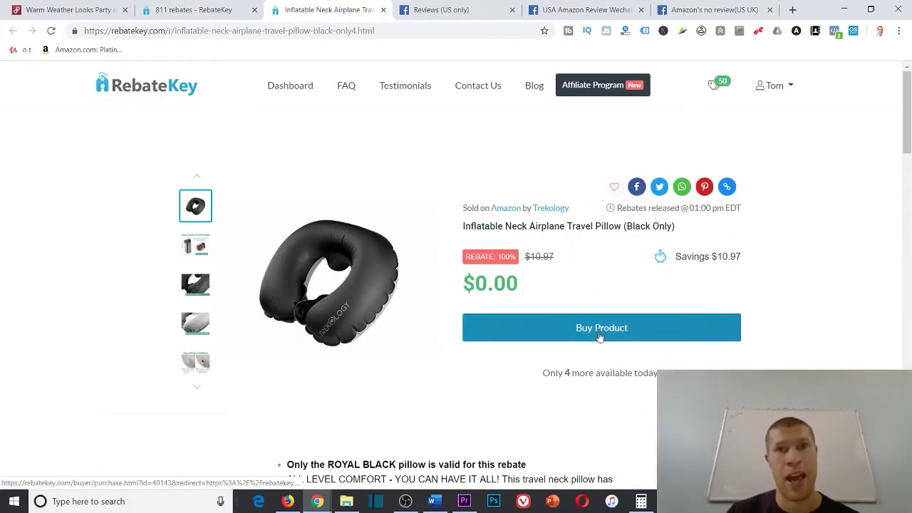
- Highlight the travel pillow's price after rebate and look over the product description
left_click_drag(527, 257, 476, 286)
left_click(574, 262)
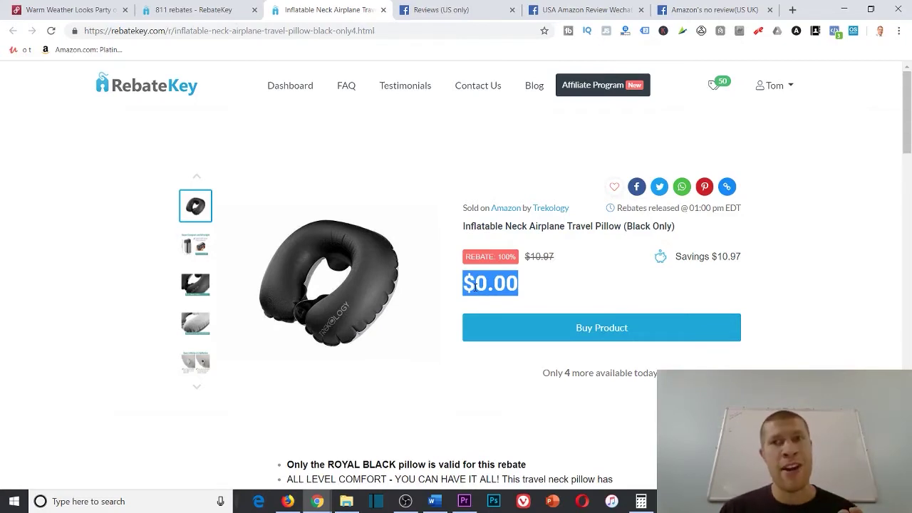
left_click(560, 290)
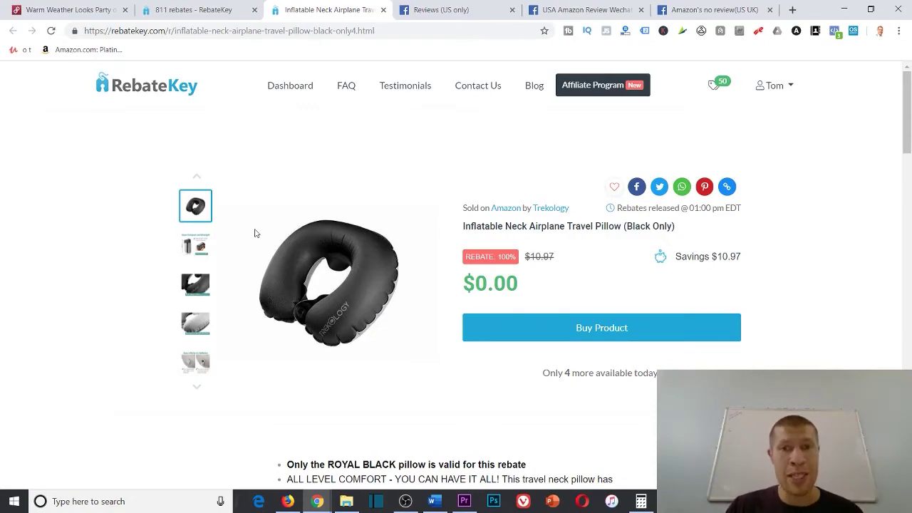
scroll(470, 249, "down", 5)
scroll(285, 214, "up", 5)
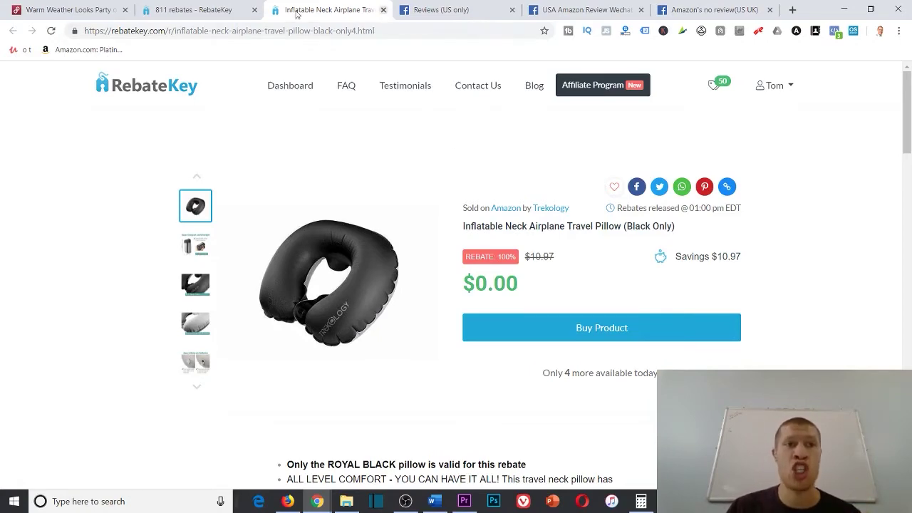
- Close the travel pillow page and browse the other RebateKey deals, from the supplements and dog flea collar to the keto diet pills
left_click(383, 10)
scroll(592, 261, "down", 5)
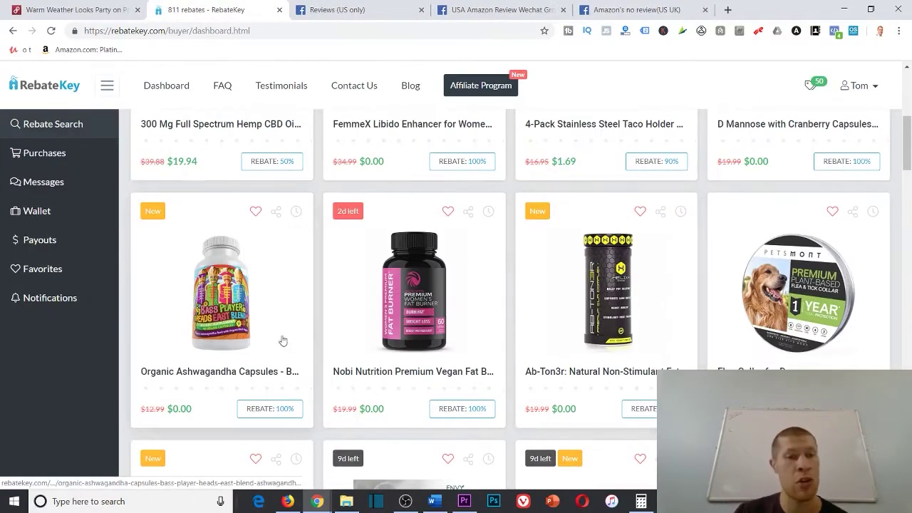
scroll(693, 247, "down", 3)
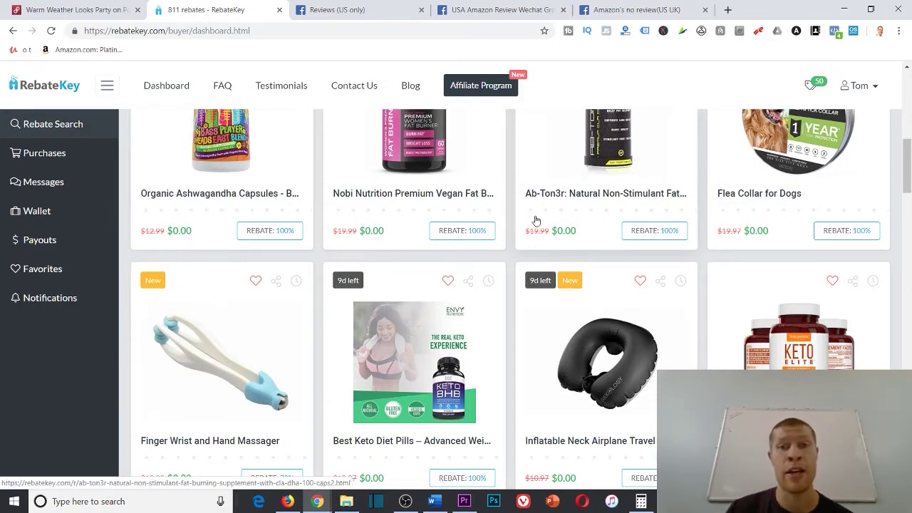
scroll(535, 213, "up", 3)
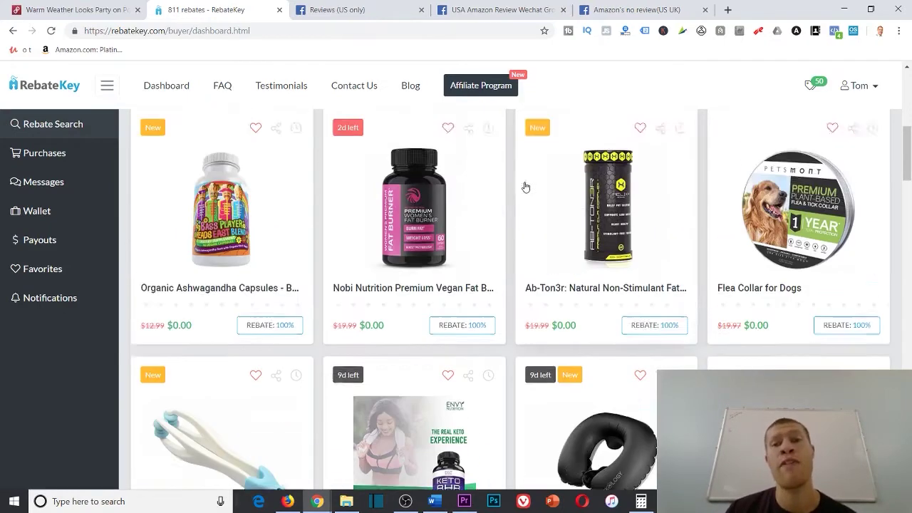
scroll(782, 155, "down", 3)
scroll(783, 225, "up", 2)
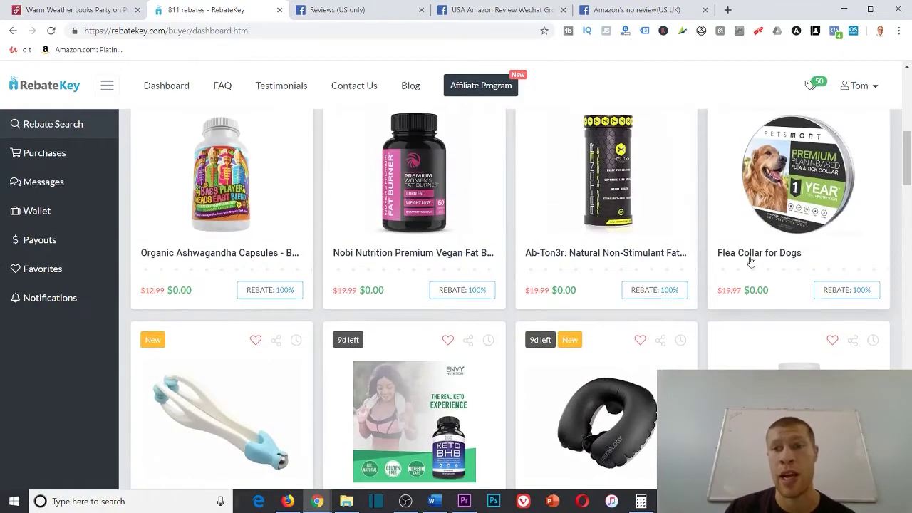
scroll(790, 208, "down", 3)
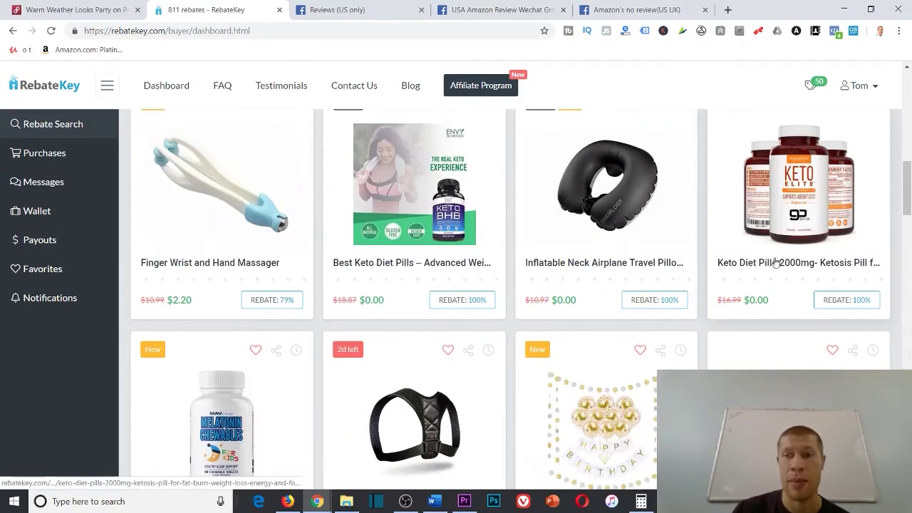
- Look through the discounted product listings on the RebateKey dashboard and close that page
scroll(775, 269, "down", 8)
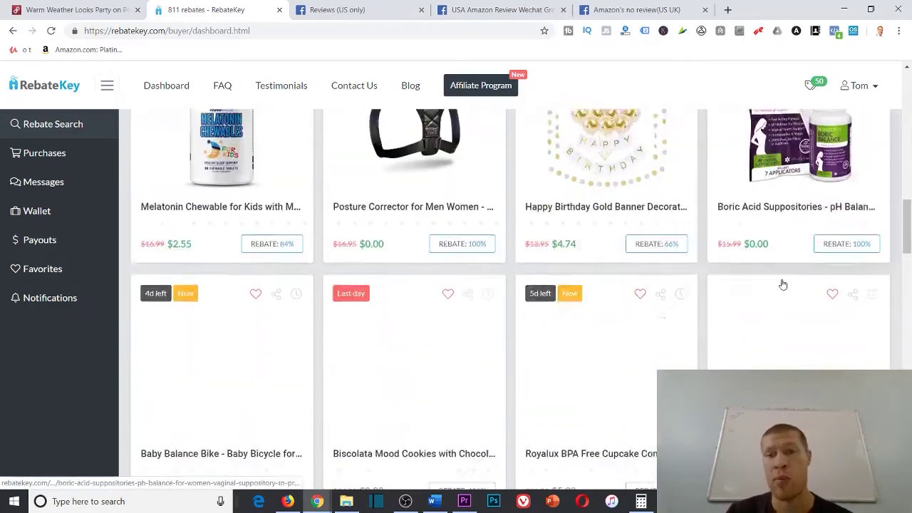
scroll(641, 228, "up", 2)
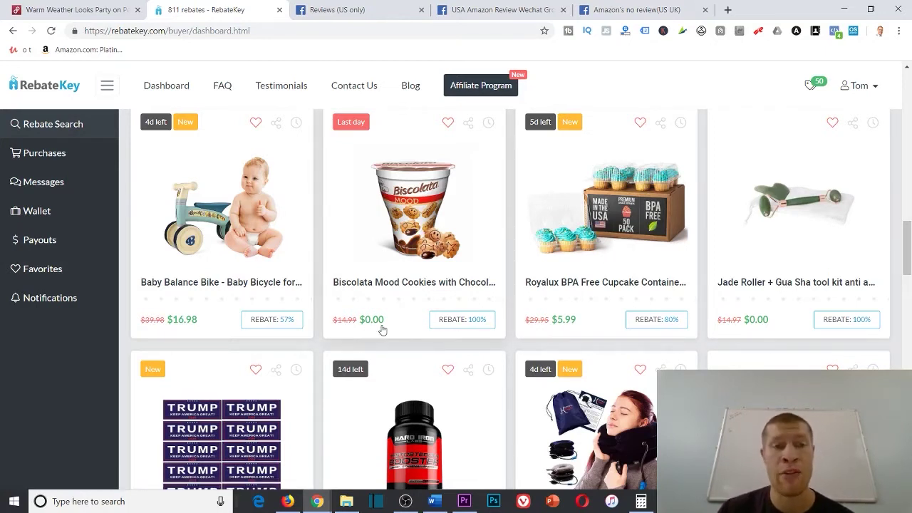
scroll(397, 326, "down", 3)
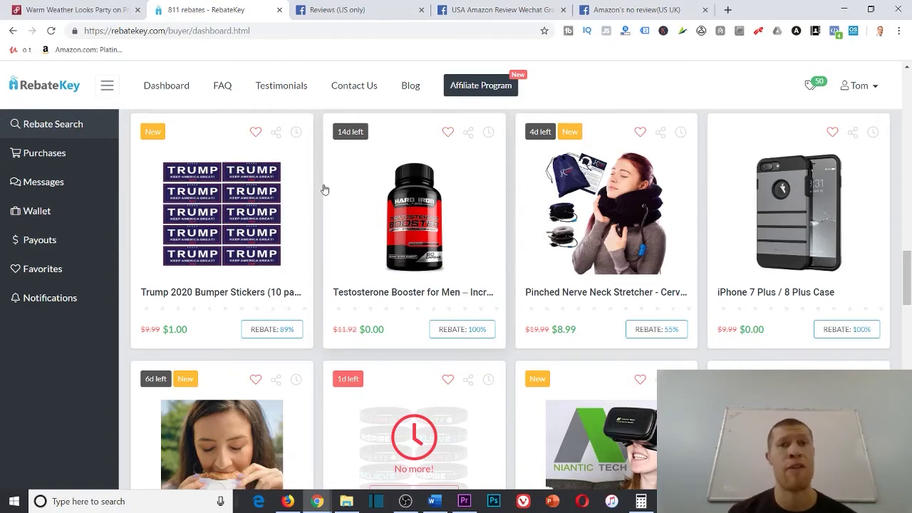
left_click(279, 10)
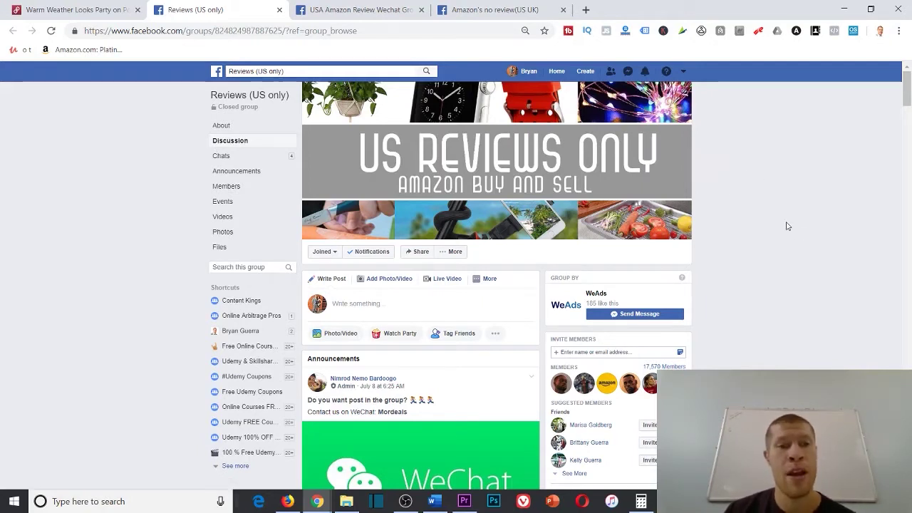
- Examine the WeChat announcement and the microphone and blender offers in the Reviews (US only) group
scroll(789, 227, "down", 2)
scroll(71, 264, "down", 2)
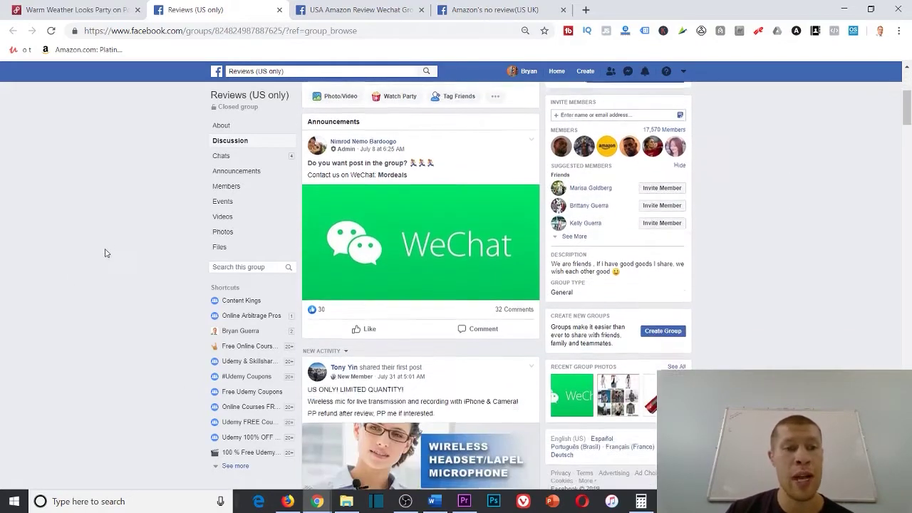
scroll(135, 219, "down", 2)
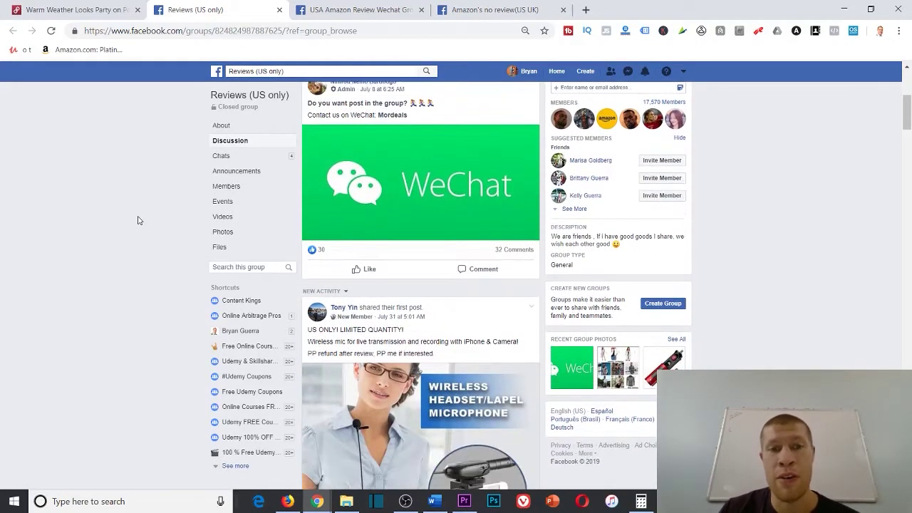
scroll(327, 275, "down", 1)
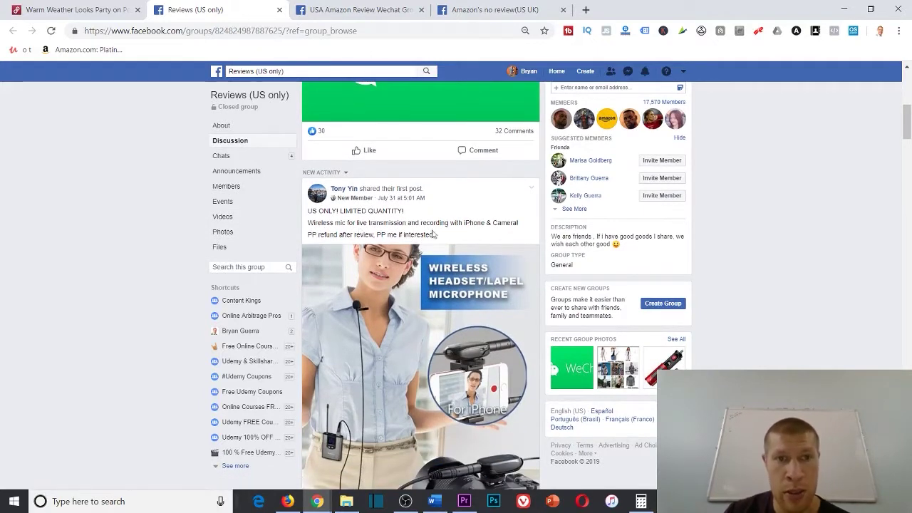
scroll(372, 235, "down", 1)
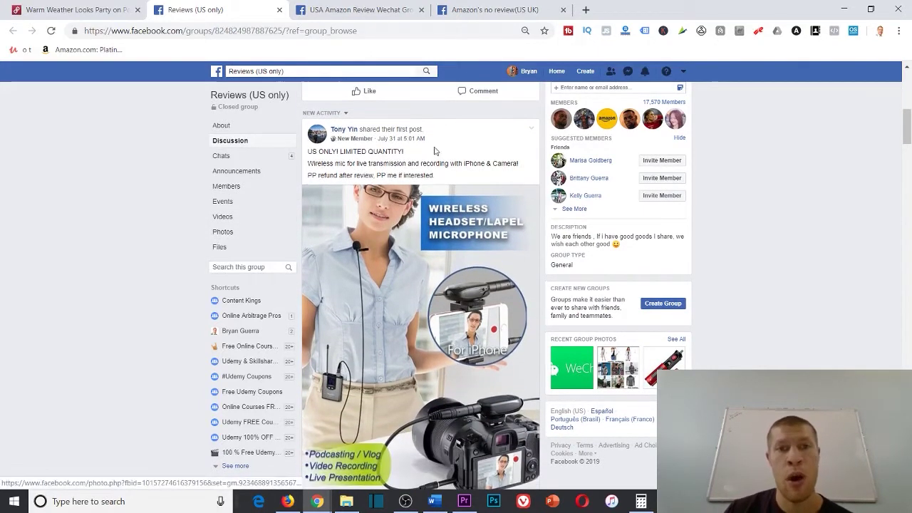
scroll(494, 125, "down", 2)
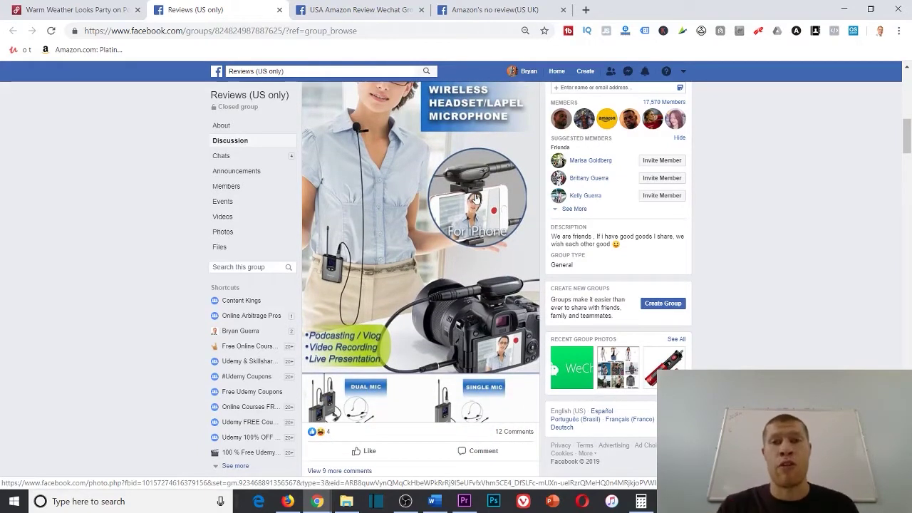
scroll(427, 213, "down", 8)
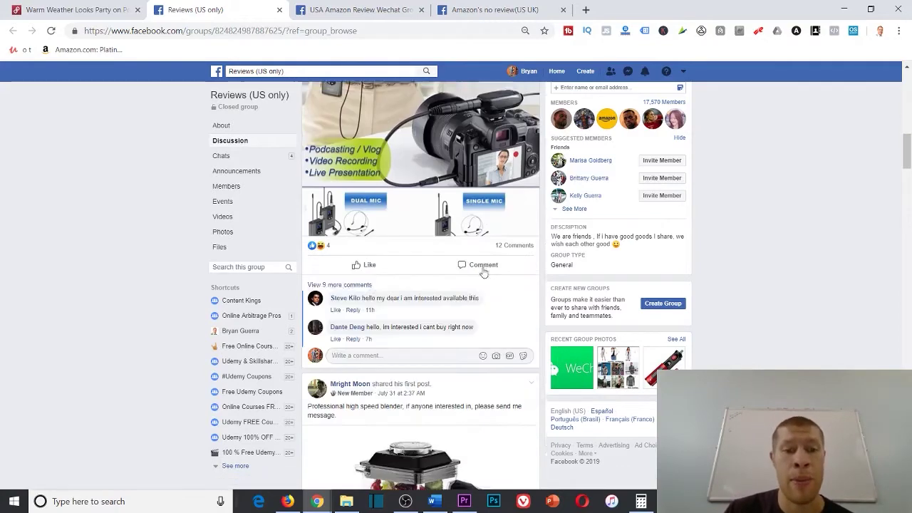
scroll(378, 191, "down", 5)
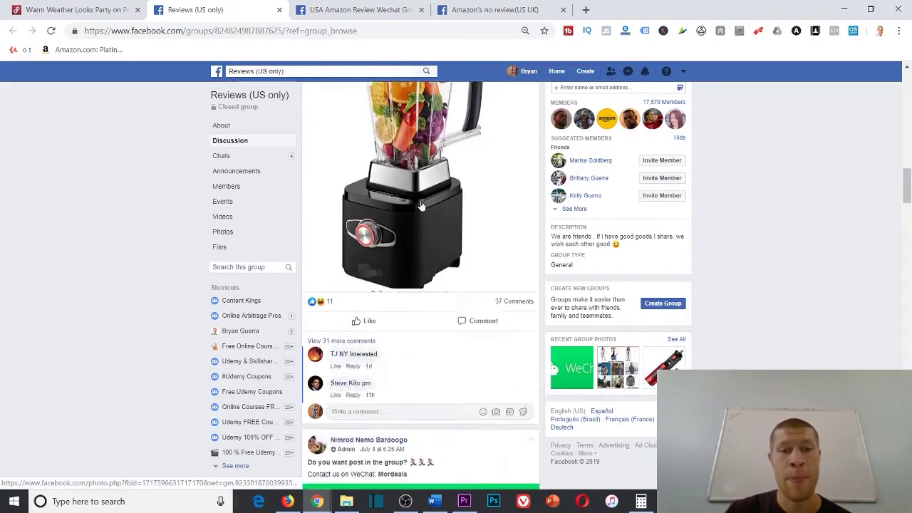
scroll(400, 205, "up", 5)
scroll(401, 207, "up", 10)
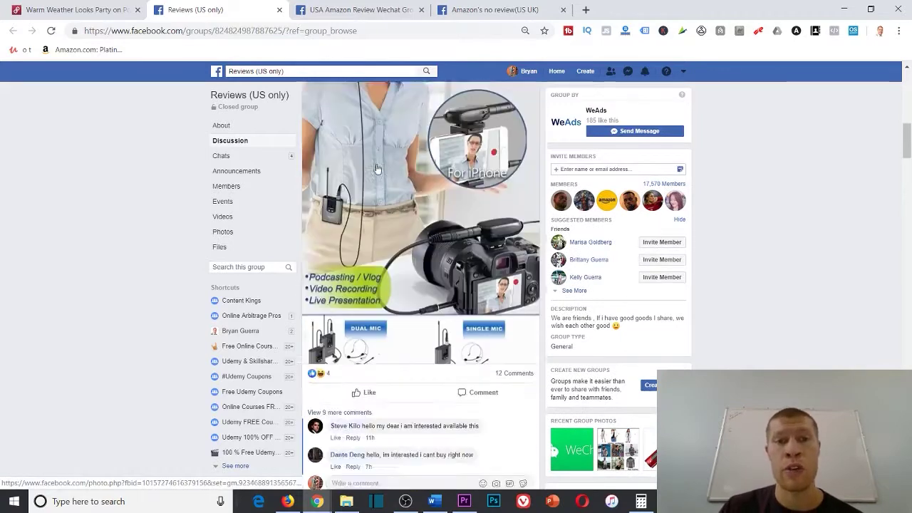
- Read the wireless headset microphone post, highlighting its instruction for interested buyers
scroll(460, 217, "up", 1)
scroll(462, 264, "down", 3)
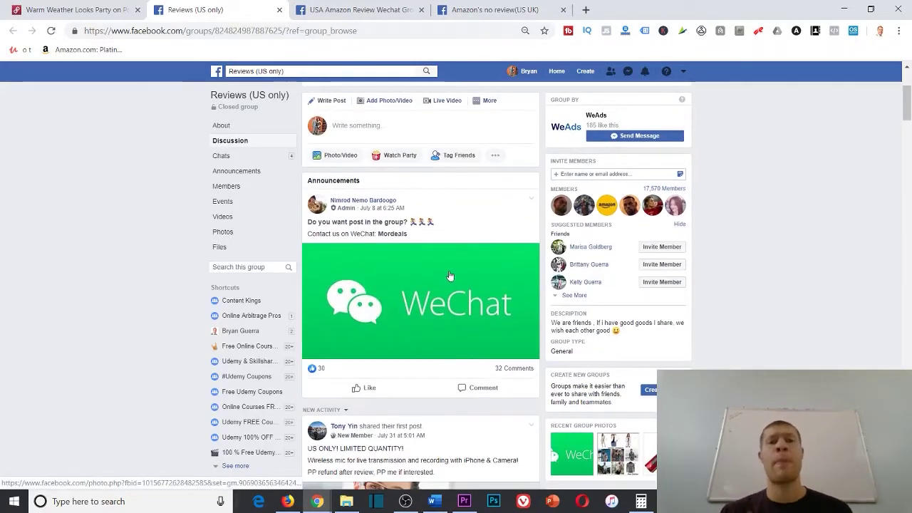
scroll(423, 315, "down", 1)
scroll(422, 315, "down", 4)
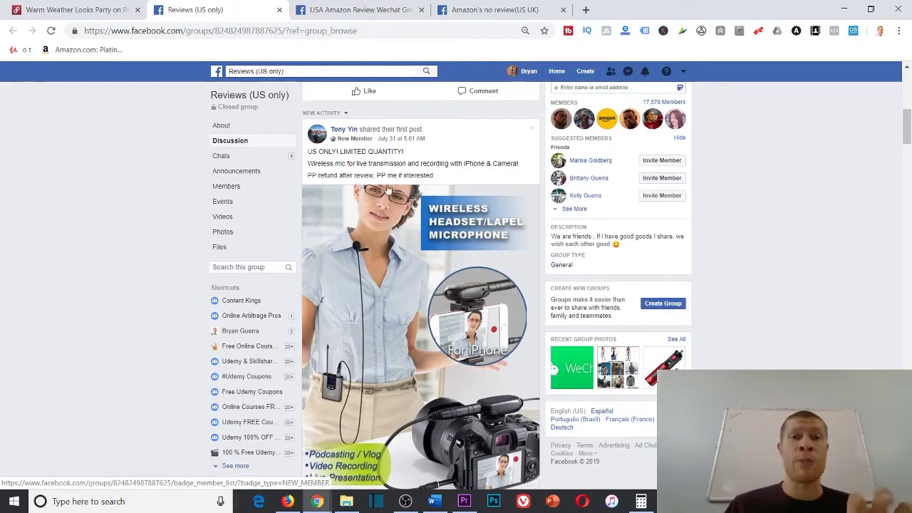
scroll(391, 191, "down", 1)
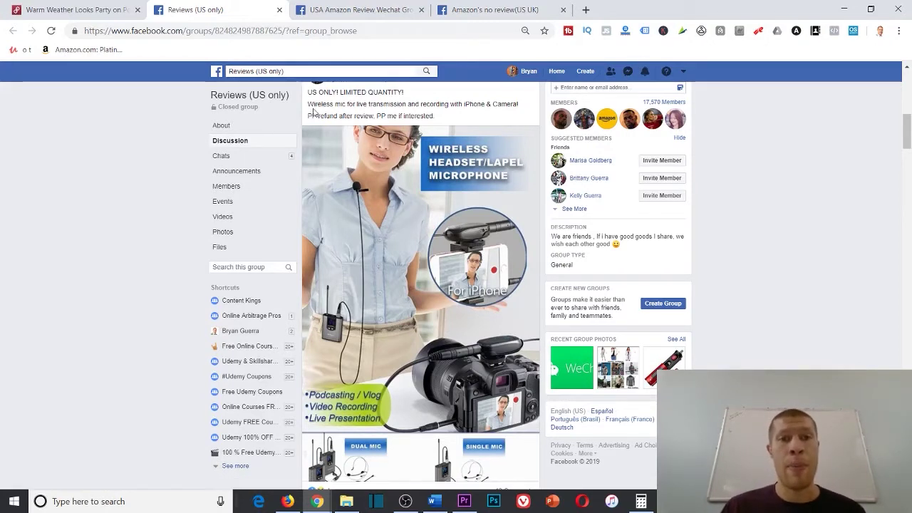
left_click_drag(377, 115, 431, 117)
left_click(441, 116)
scroll(452, 121, "down", 1)
scroll(441, 112, "up", 2)
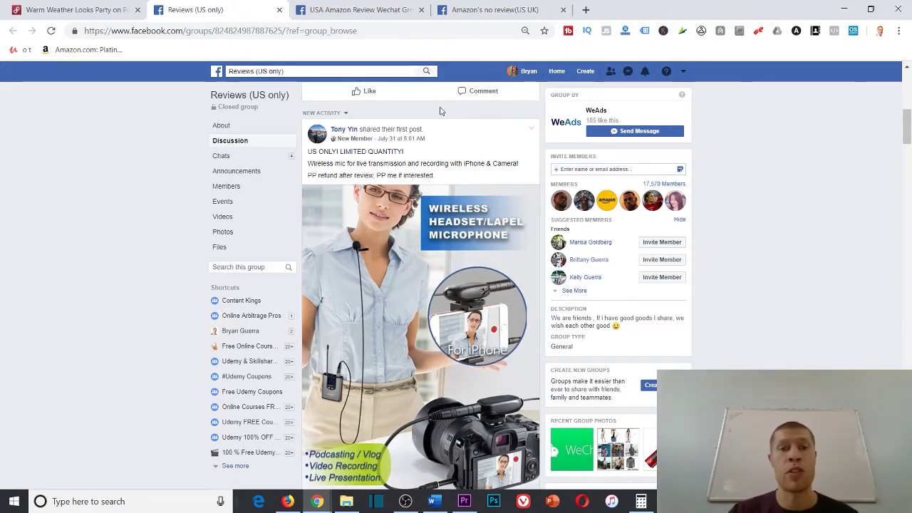
- Find the WeAds men's and women's clothing post and highlight its full refund after review terms
scroll(428, 238, "down", 10)
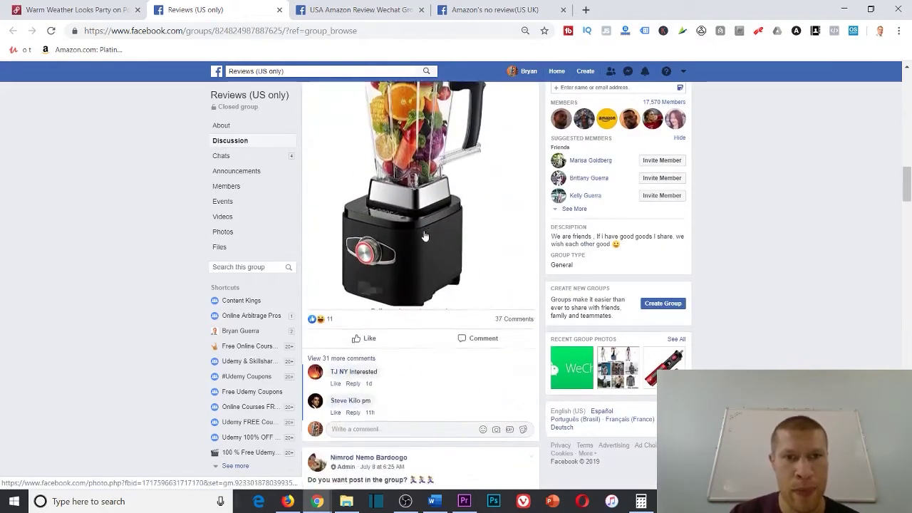
scroll(428, 237, "down", 5)
scroll(362, 244, "down", 5)
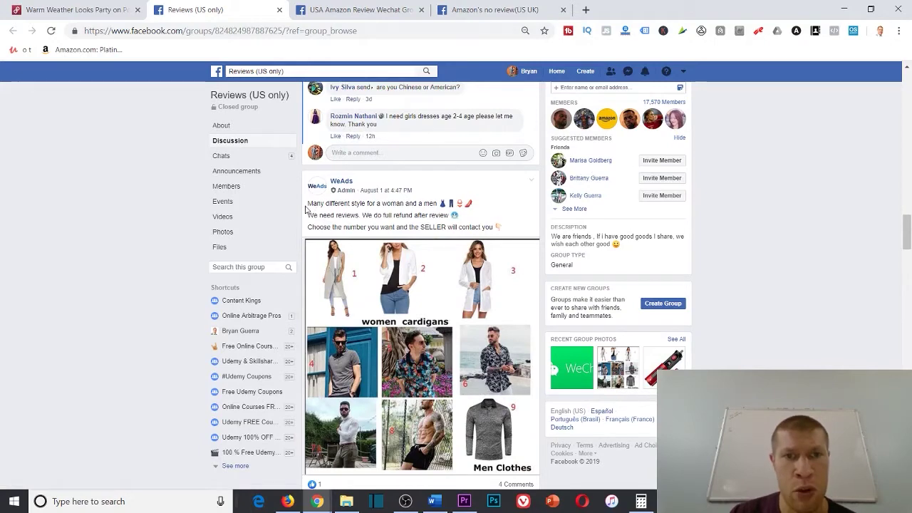
left_click_drag(381, 215, 439, 222)
left_click(439, 223)
- Examine further group offers, including the hair clippers, laptop backpack, coffee grinder, blue light glasses and sound bar, for discount and refund terms
scroll(489, 283, "down", 8)
scroll(447, 301, "down", 2)
scroll(399, 243, "up", 1)
scroll(358, 184, "down", 1)
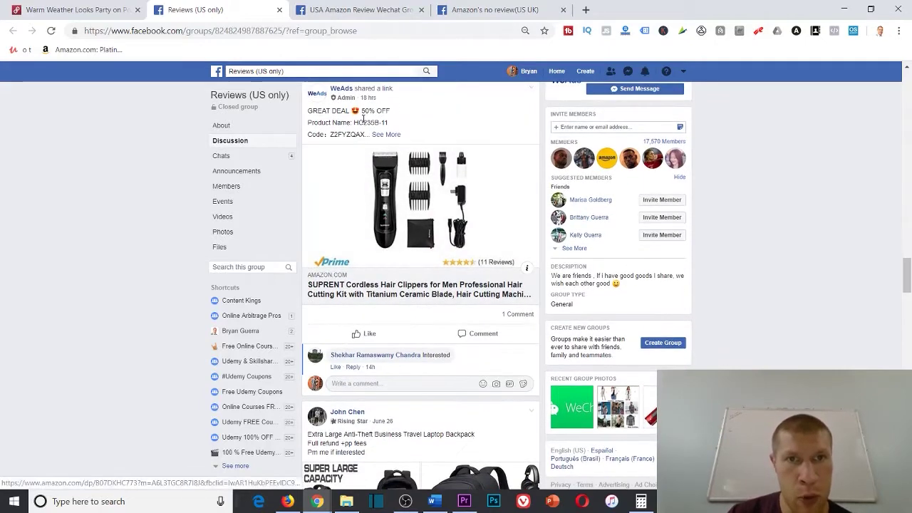
scroll(404, 224, "down", 3)
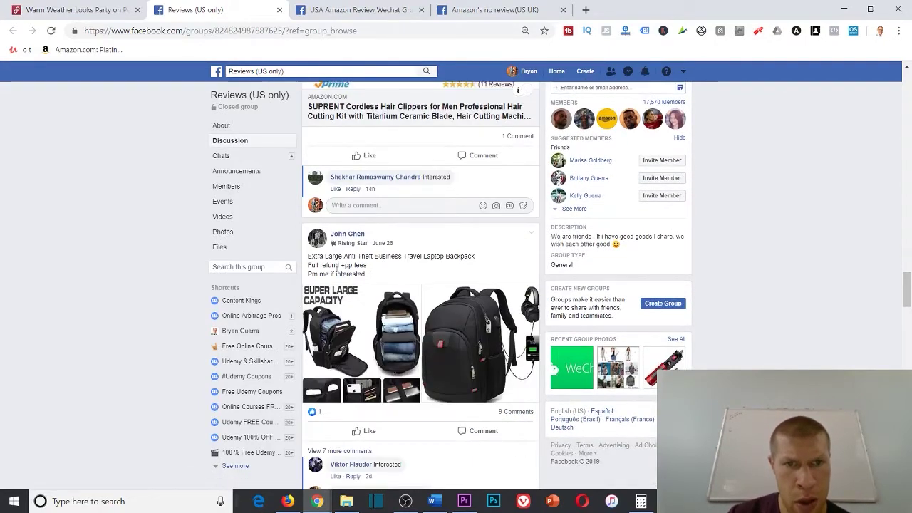
scroll(338, 267, "down", 3)
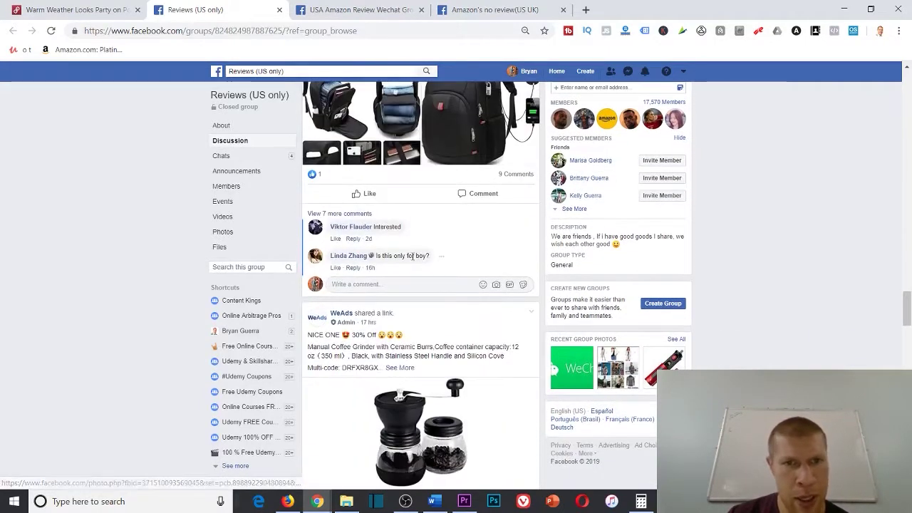
scroll(414, 264, "down", 1)
scroll(406, 278, "down", 4)
scroll(396, 283, "down", 8)
scroll(349, 281, "down", 5)
scroll(360, 264, "down", 1)
scroll(360, 242, "down", 3)
scroll(371, 207, "down", 4)
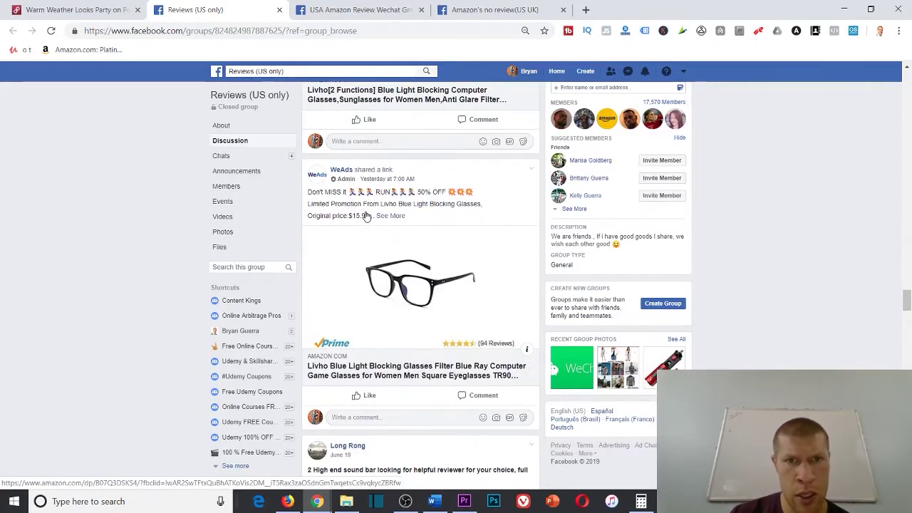
scroll(385, 218, "down", 4)
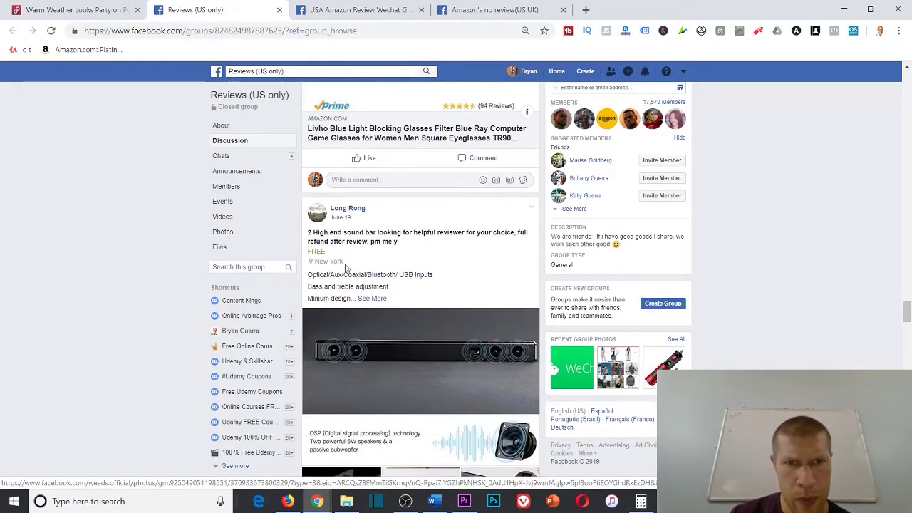
- Switch to the Amazon's no review(US UK) group and examine its announcement and the diaper bag, car cover and sleeping pad offers
left_click(480, 9)
scroll(417, 230, "down", 3)
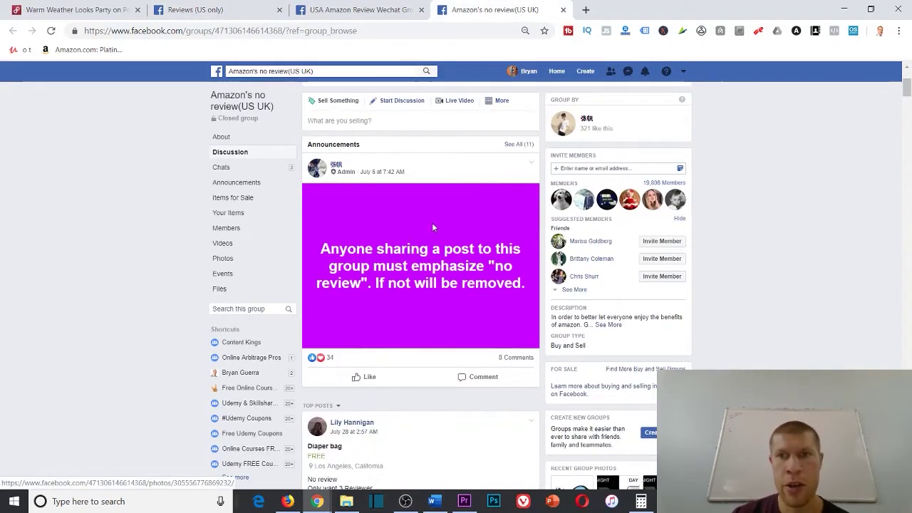
scroll(609, 181, "down", 3)
scroll(473, 187, "down", 2)
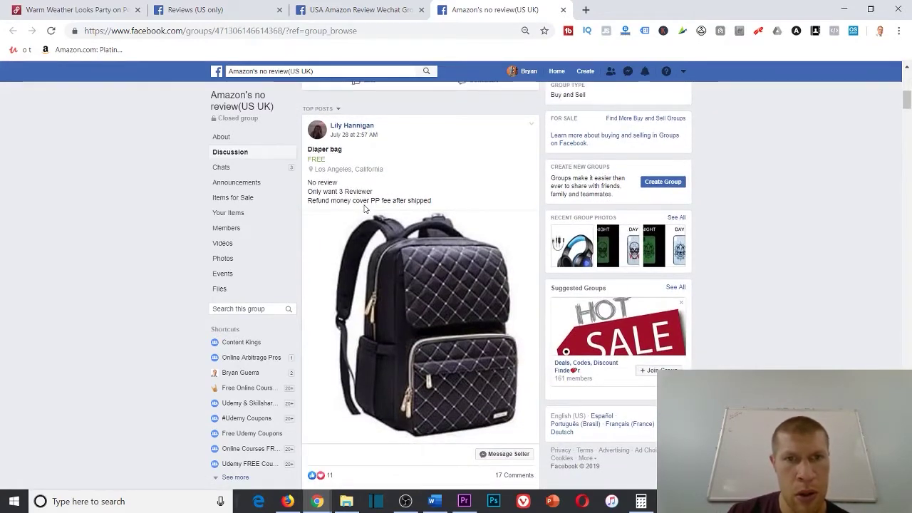
scroll(364, 208, "down", 5)
scroll(355, 221, "down", 8)
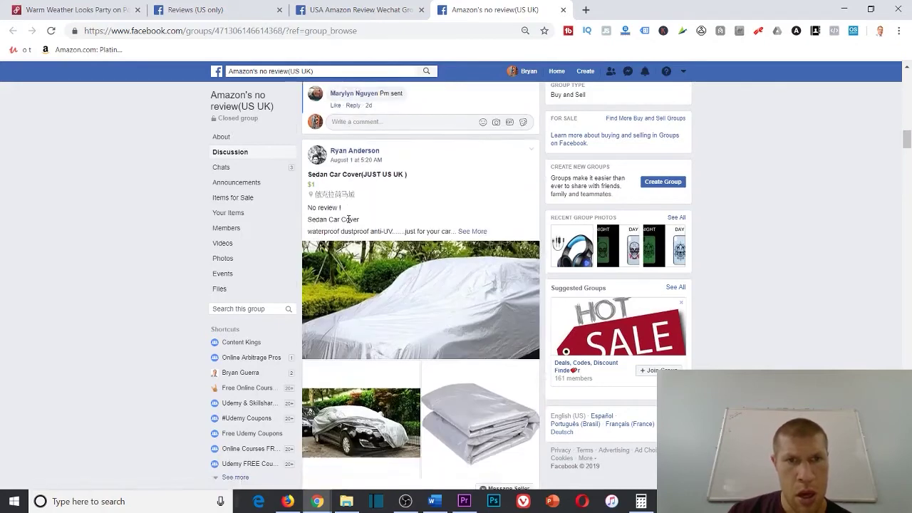
scroll(350, 218, "down", 9)
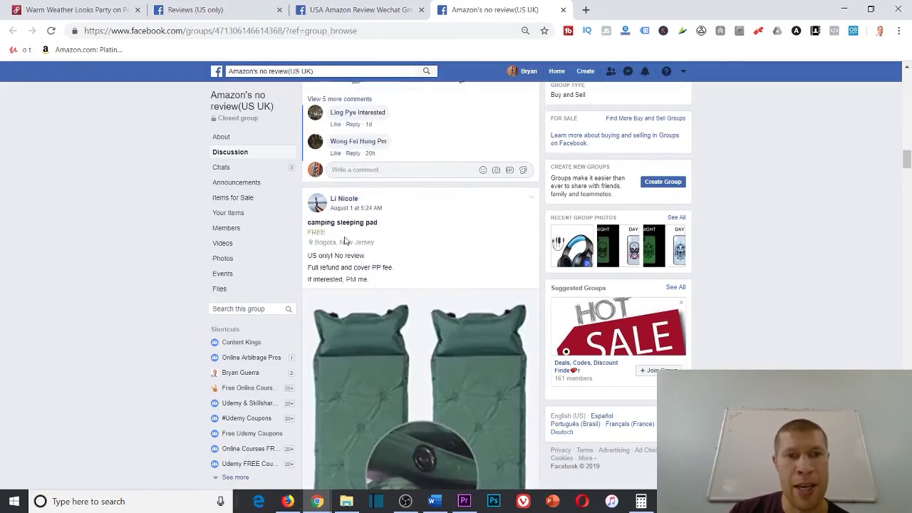
scroll(340, 275, "down", 9)
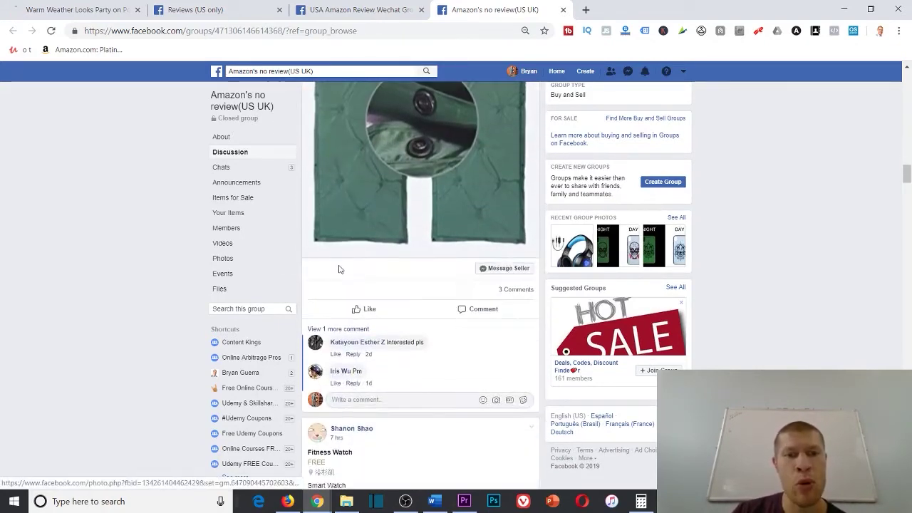
- Go back to the camping sleeping pad post and highlight its no-review, full-refund terms
scroll(335, 278, "up", 8)
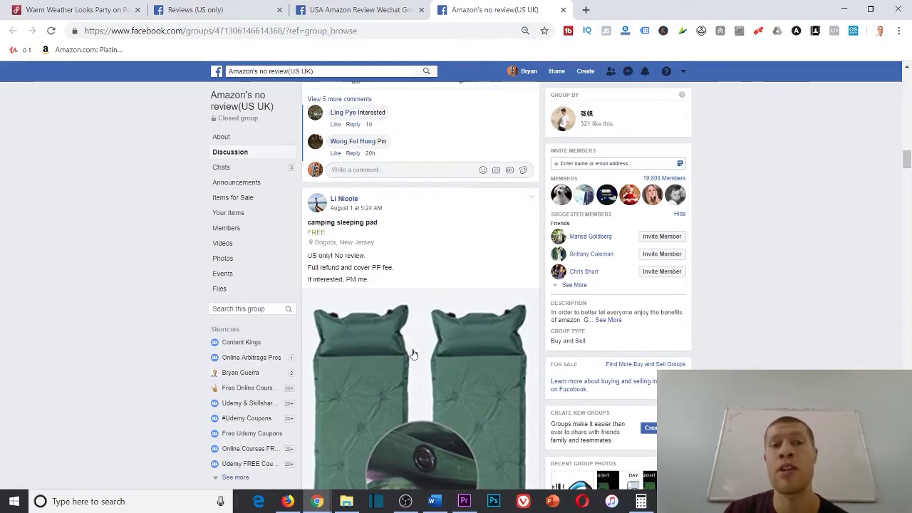
scroll(390, 277, "down", 1)
scroll(390, 276, "up", 1)
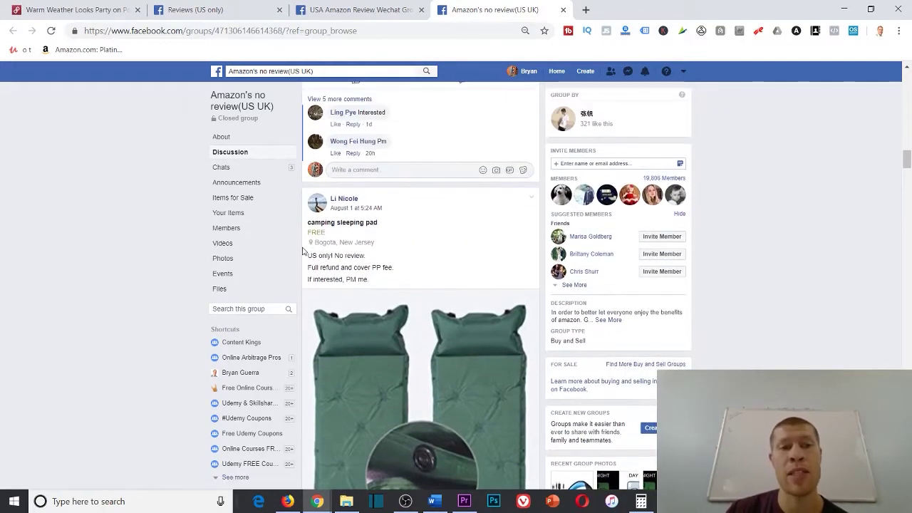
left_click_drag(306, 258, 406, 279)
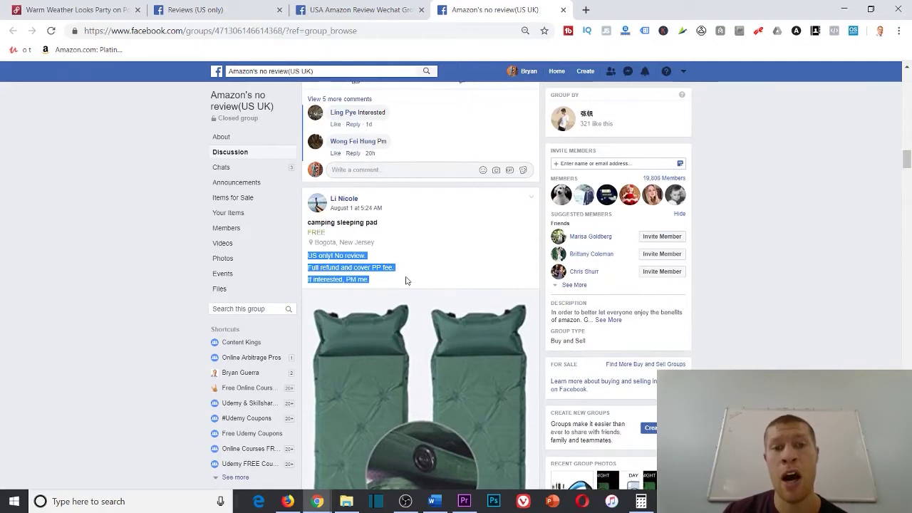
left_click(406, 279)
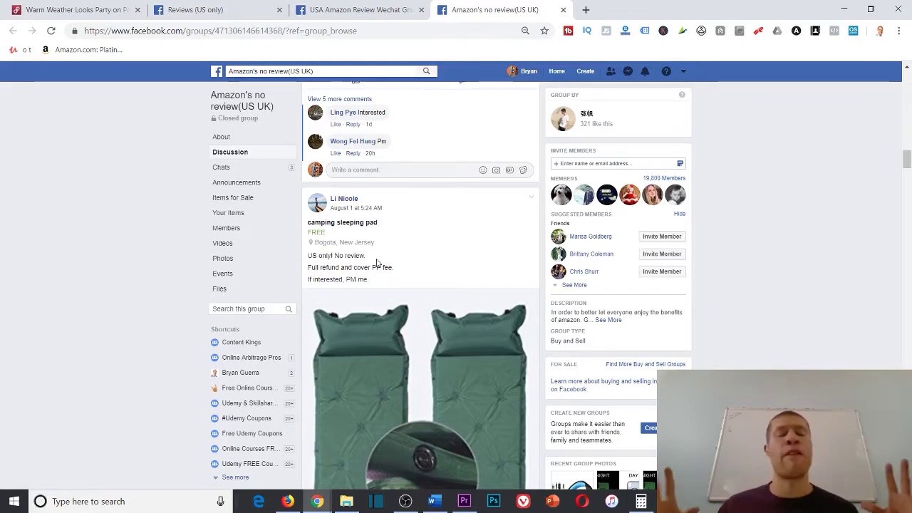
- Return to the beginning of the group page and close the Reviews (US only) and USA Amazon Review Wechat Group pages
scroll(62, 253, "up", 2)
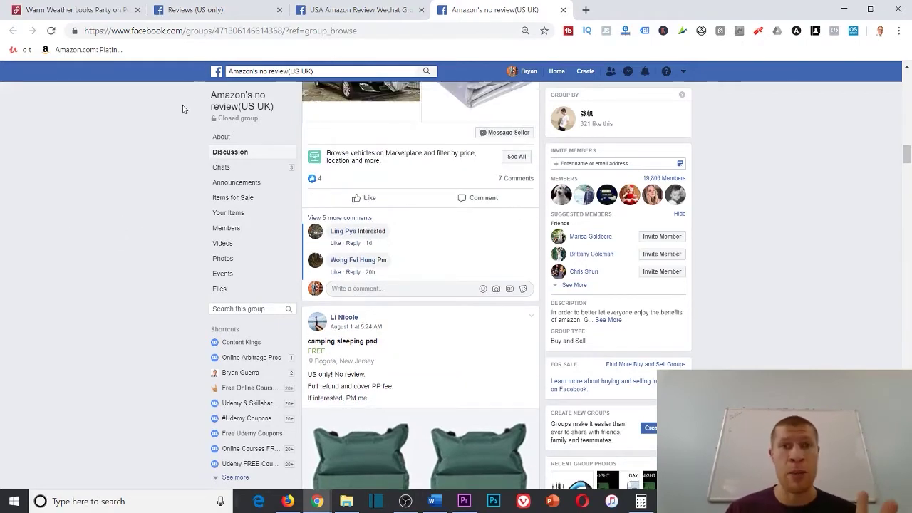
scroll(197, 116, "up", 6)
scroll(110, 228, "up", 9)
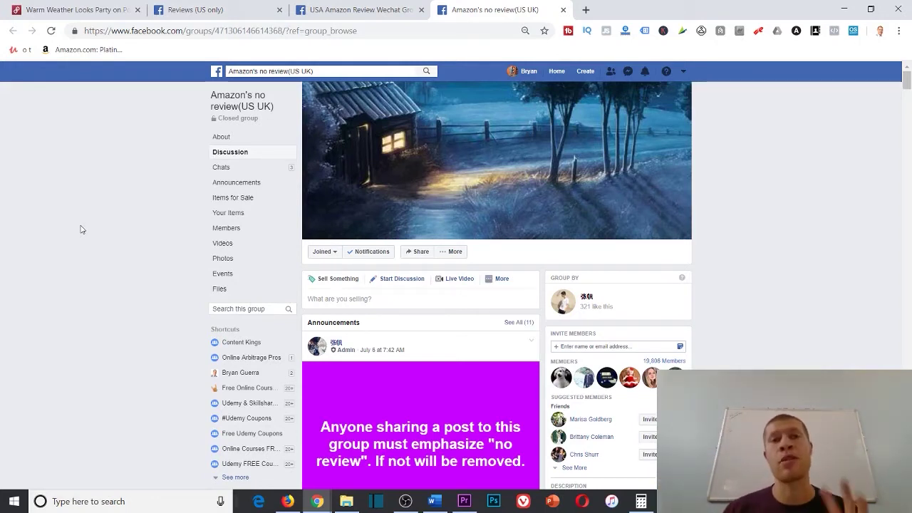
left_click(279, 10)
left_click(279, 10)
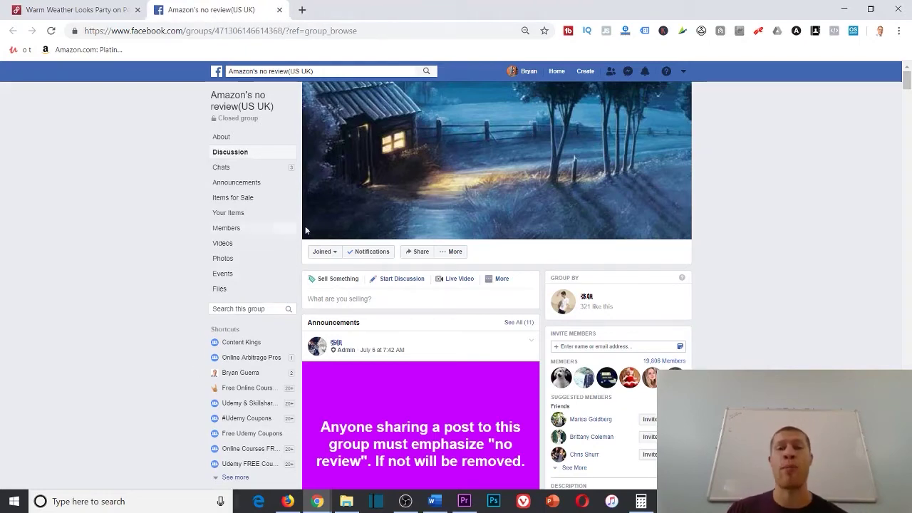
- Switch to the Word document of promo websites and highlight the note that there are a lot more you can google
scroll(464, 244, "down", 2)
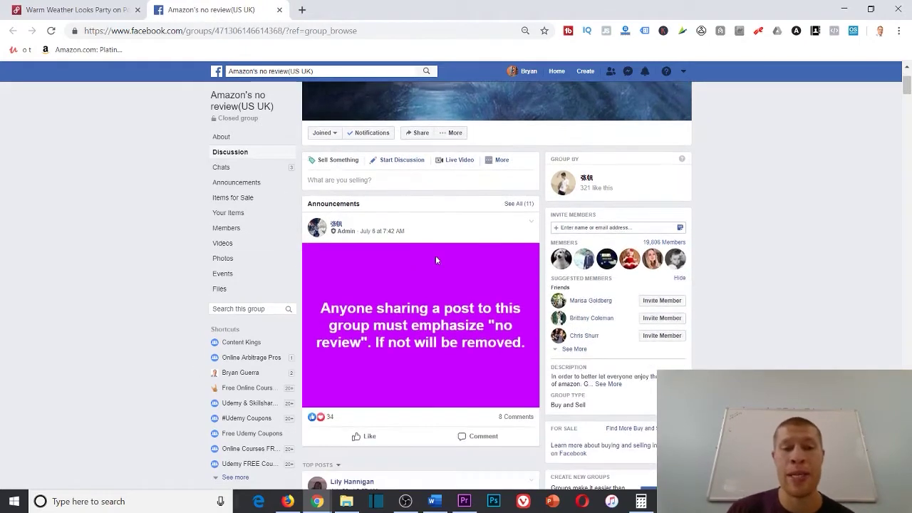
left_click(437, 501)
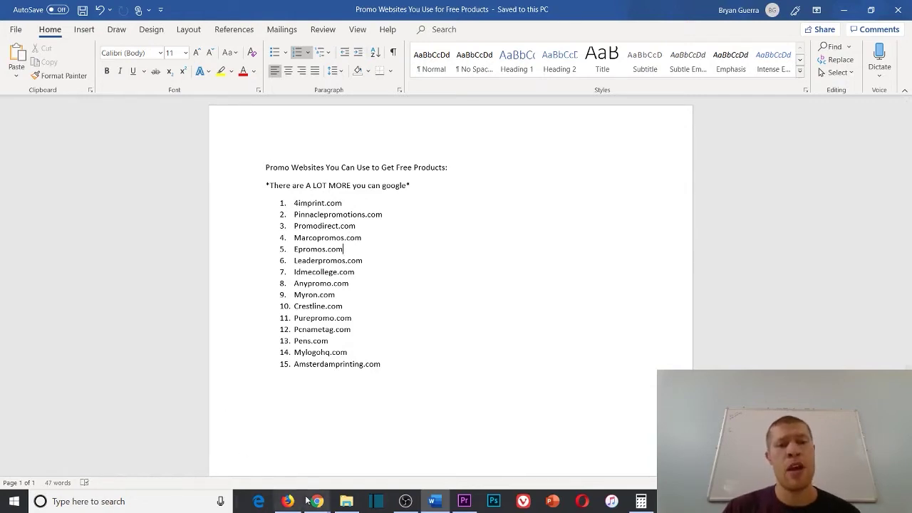
mouse_move(318, 501)
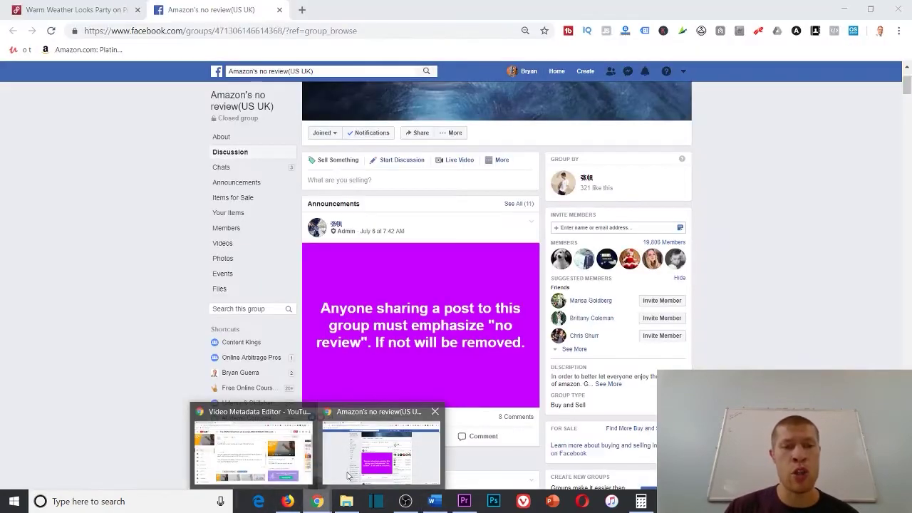
left_click(351, 472)
left_click(433, 501)
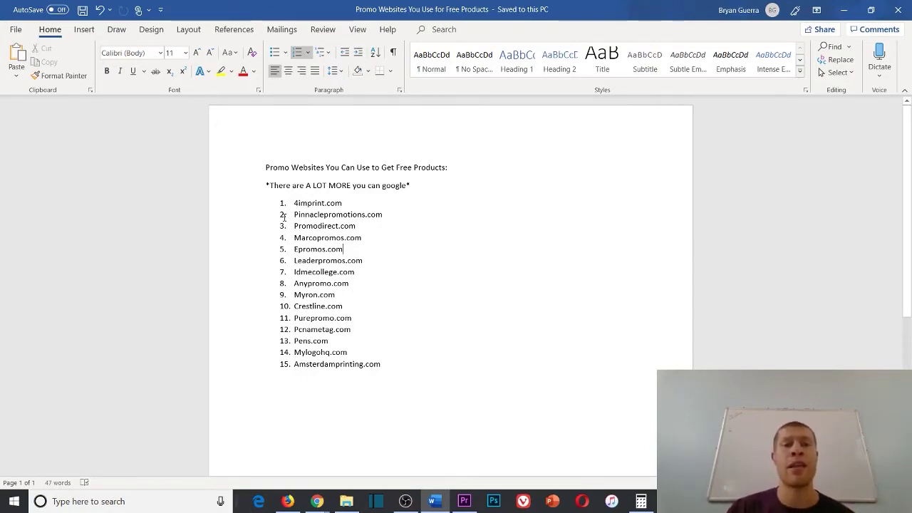
left_click_drag(264, 185, 407, 185)
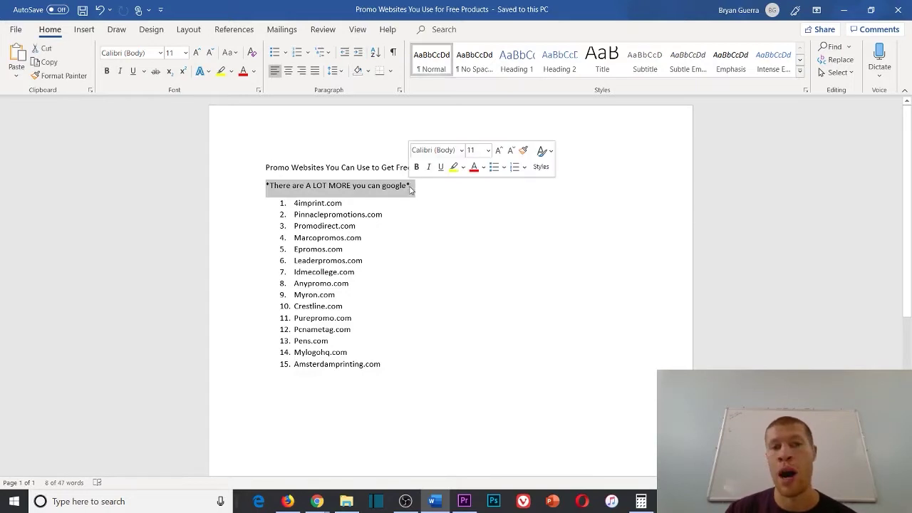
left_click(407, 283)
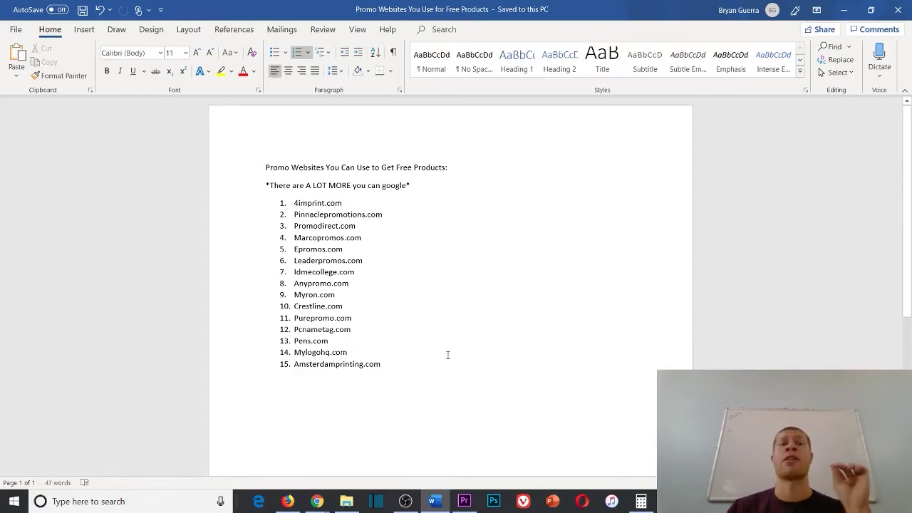
- Switch back to the Chrome window with the Facebook group and open the 4imprint website in a new tab
mouse_move(317, 501)
left_click(346, 467)
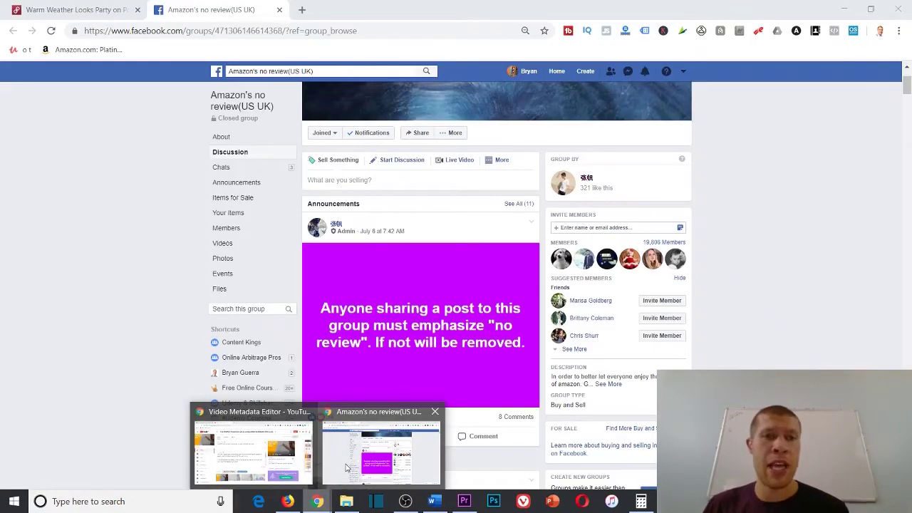
left_click(303, 9)
type("4")
key("Delete")
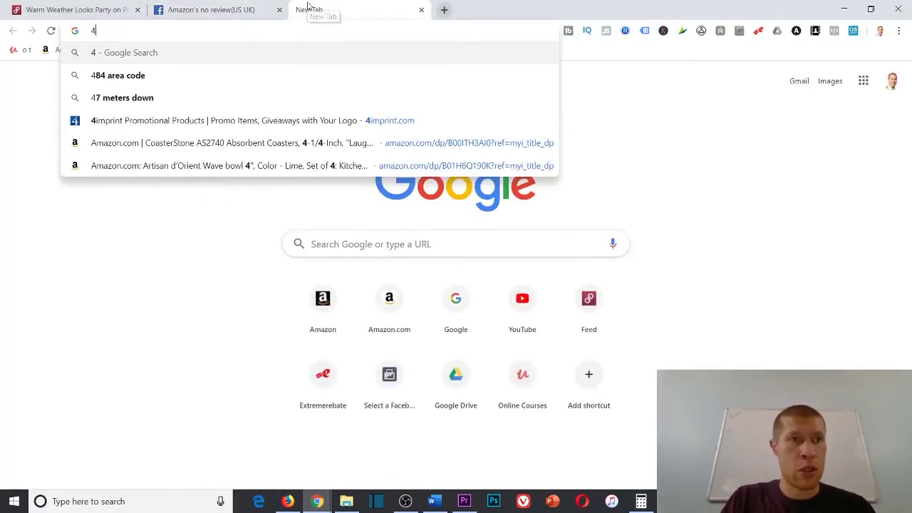
type("impr")
key("Return")
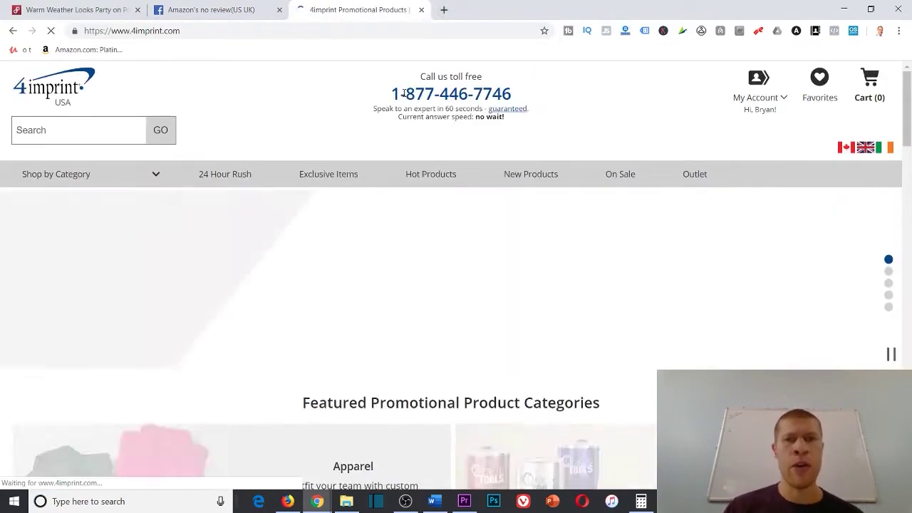
- Examine the featured promotional product categories on the 4imprint home page, from Apparel and Drinkware to Stationery and Technology
scroll(457, 140, "down", 6)
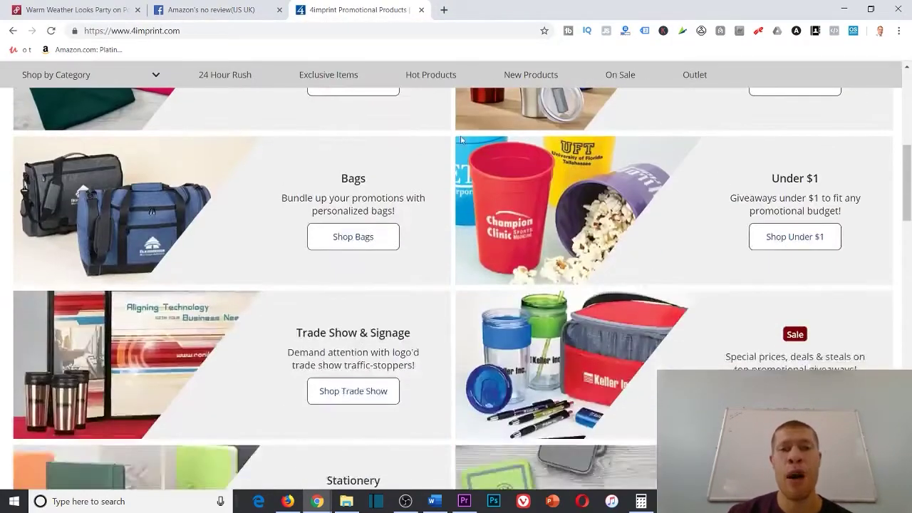
scroll(457, 140, "up", 5)
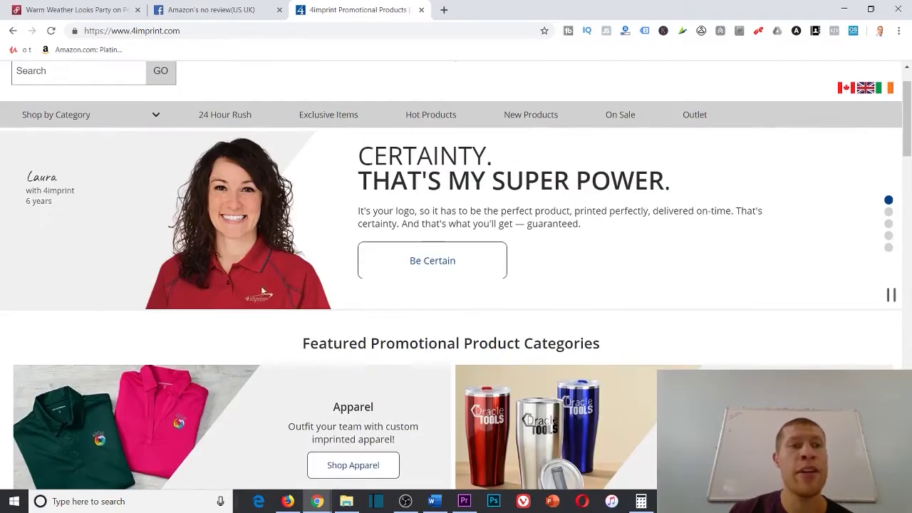
scroll(380, 292, "down", 4)
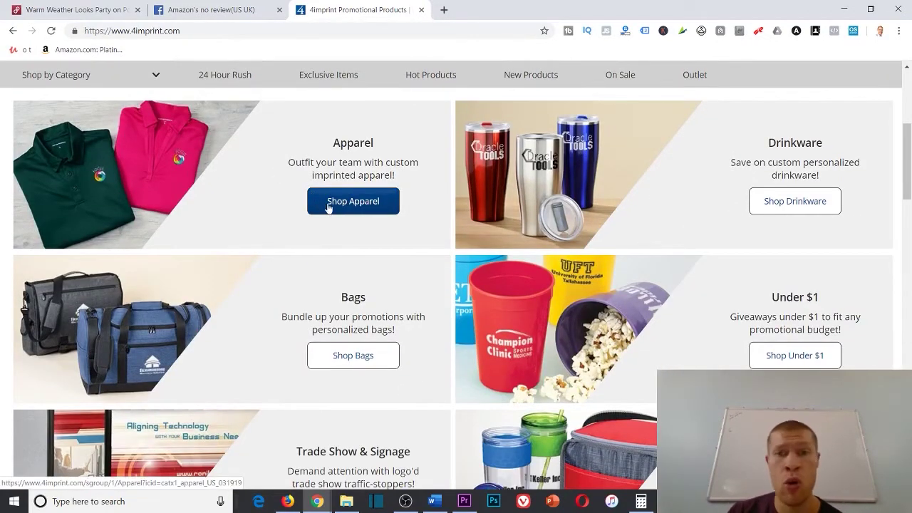
scroll(342, 226, "down", 3)
scroll(342, 226, "down", 3)
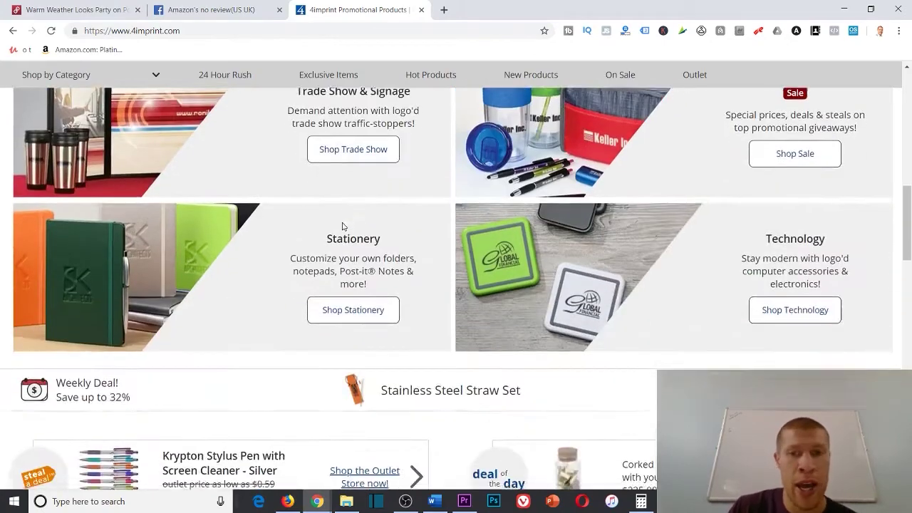
scroll(343, 226, "down", 2)
scroll(343, 224, "up", 8)
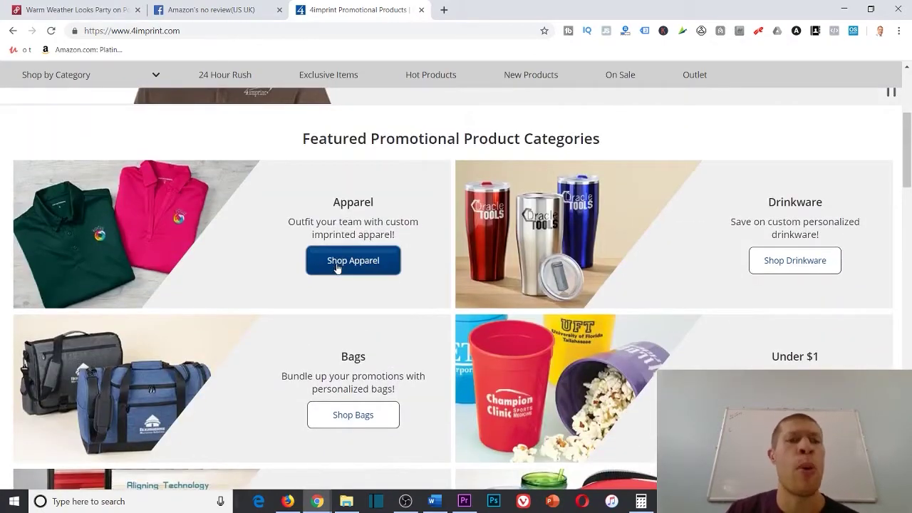
- Open the Apparel category and show its Hoodies product listing
left_click(338, 267)
scroll(300, 271, "down", 7)
scroll(295, 273, "up", 3)
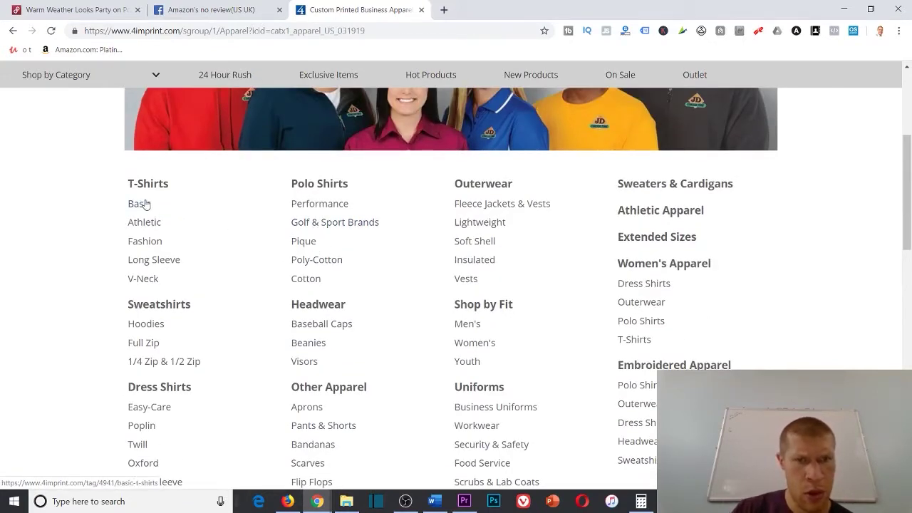
left_click(147, 325)
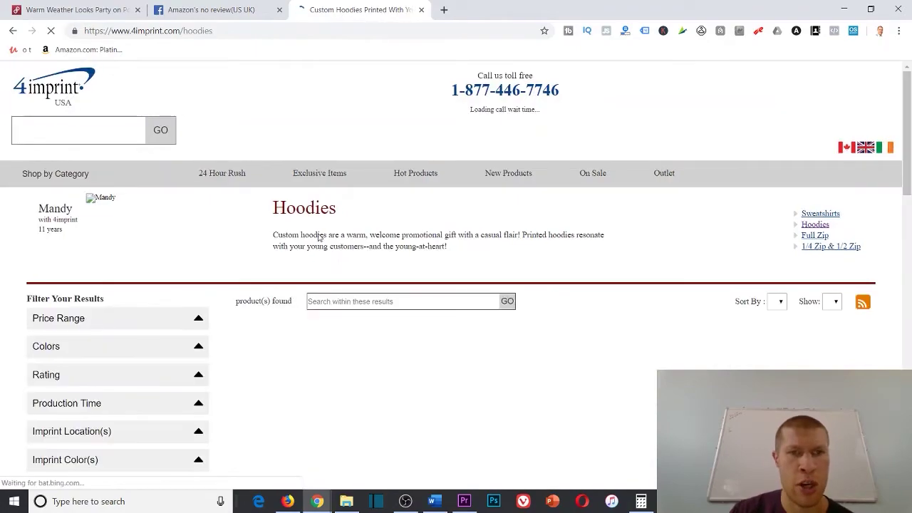
scroll(403, 234, "down", 3)
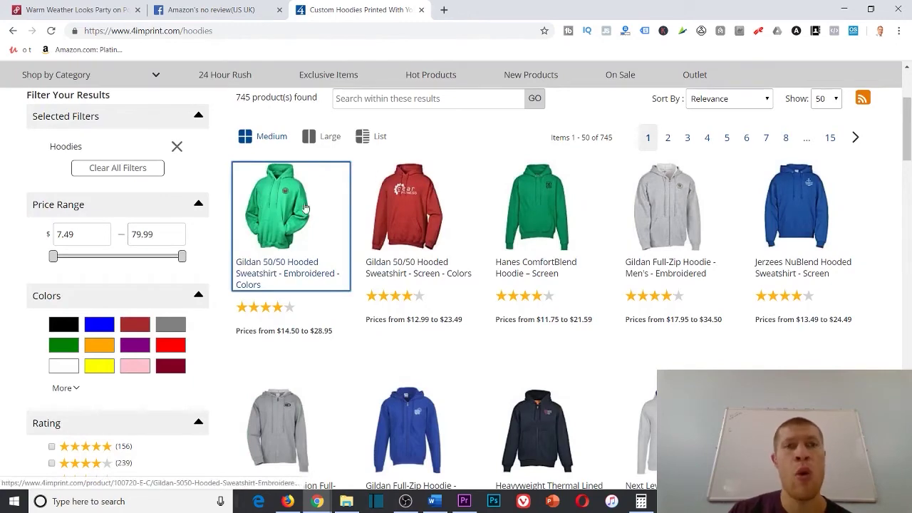
- Open the Gildan 50/50 Hooded Sweatshirt - Embroidered product and examine its details, free sample option and quantity pricing
left_click(342, 193)
scroll(214, 285, "down", 3)
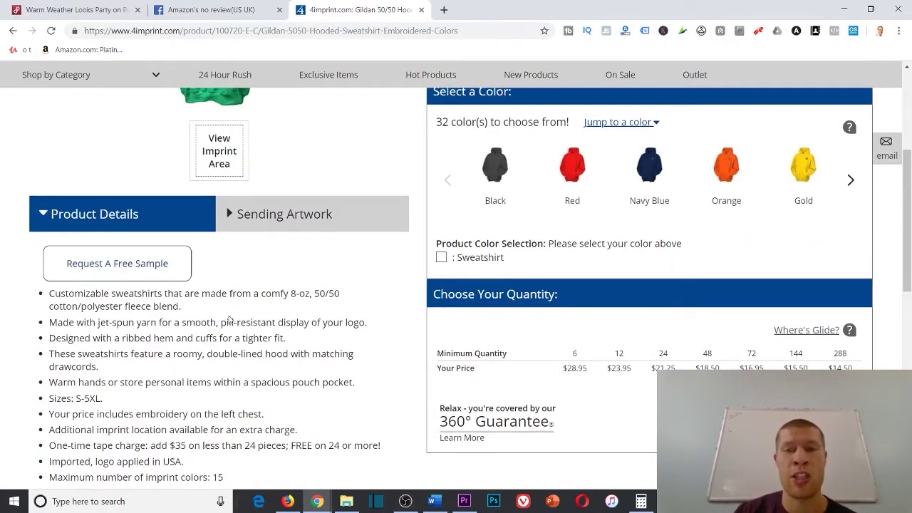
scroll(241, 262, "up", 4)
mouse_move(754, 99)
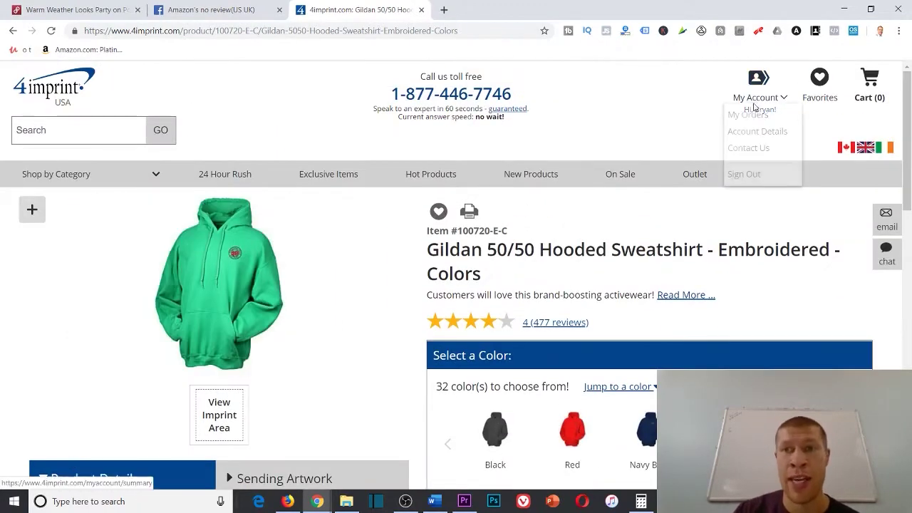
scroll(499, 214, "down", 4)
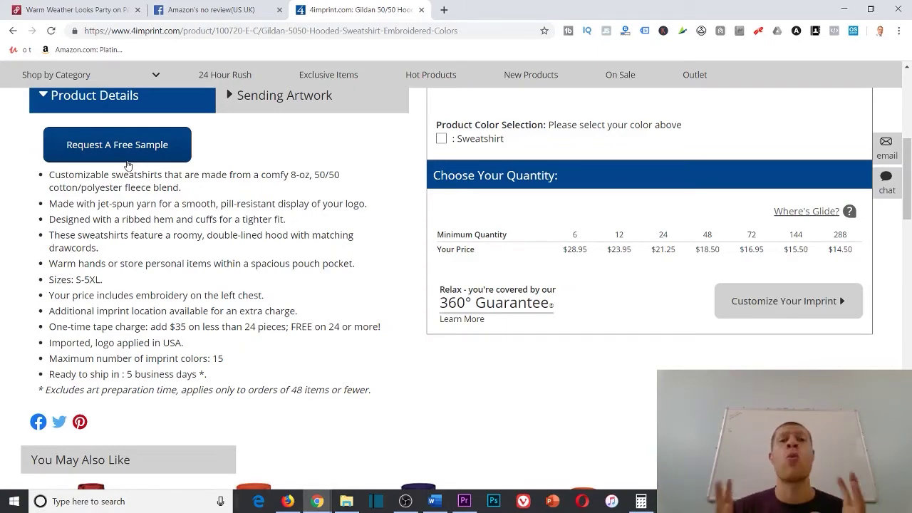
scroll(238, 259, "up", 3)
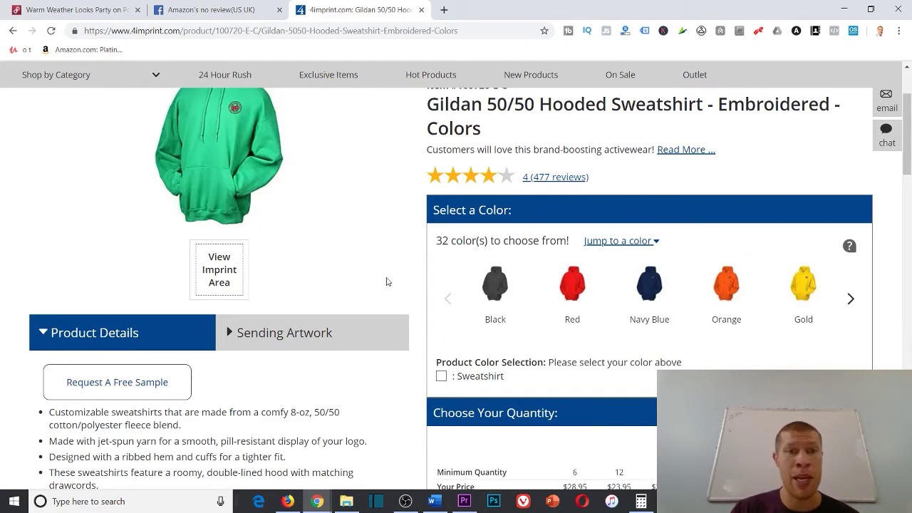
scroll(120, 391, "up", 2)
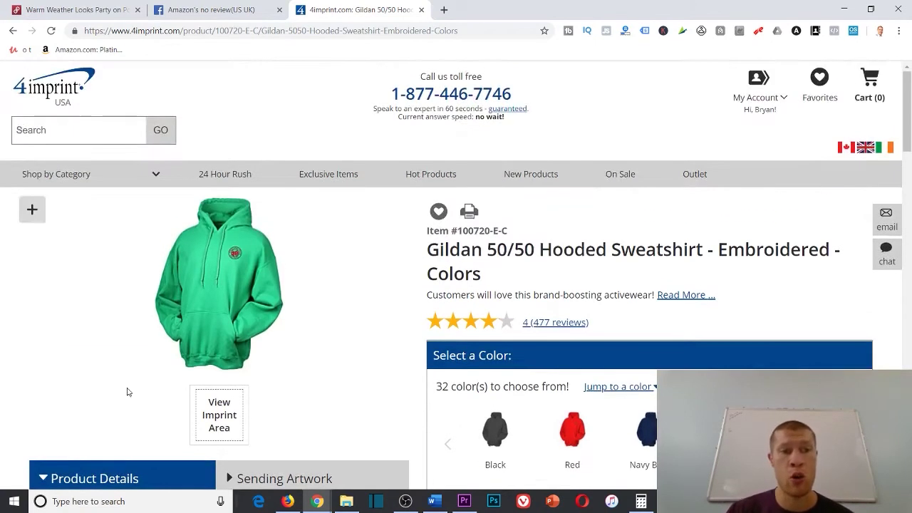
scroll(178, 415, "down", 2)
scroll(156, 412, "down", 1)
scroll(152, 380, "up", 3)
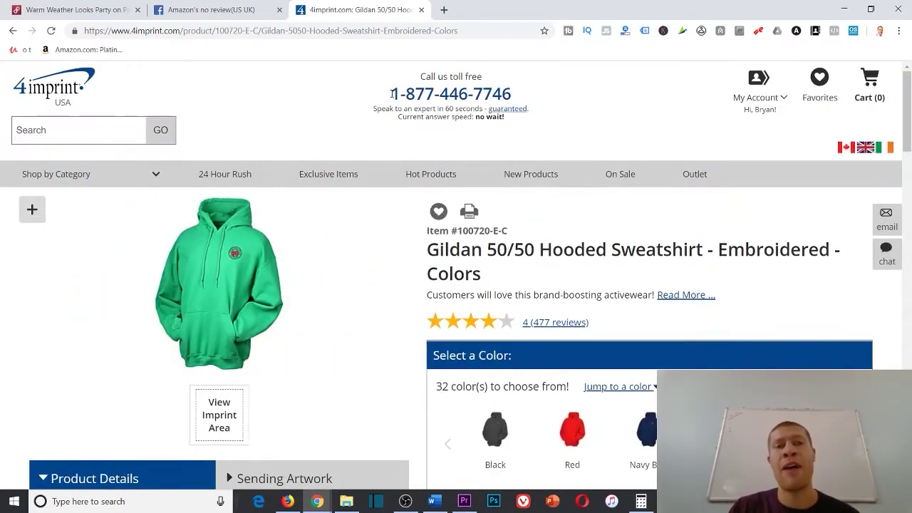
- Highlight the site's toll-free phone number, review the sweatshirt page again and switch back to the Word document
left_click_drag(392, 93, 515, 95)
left_click(515, 95)
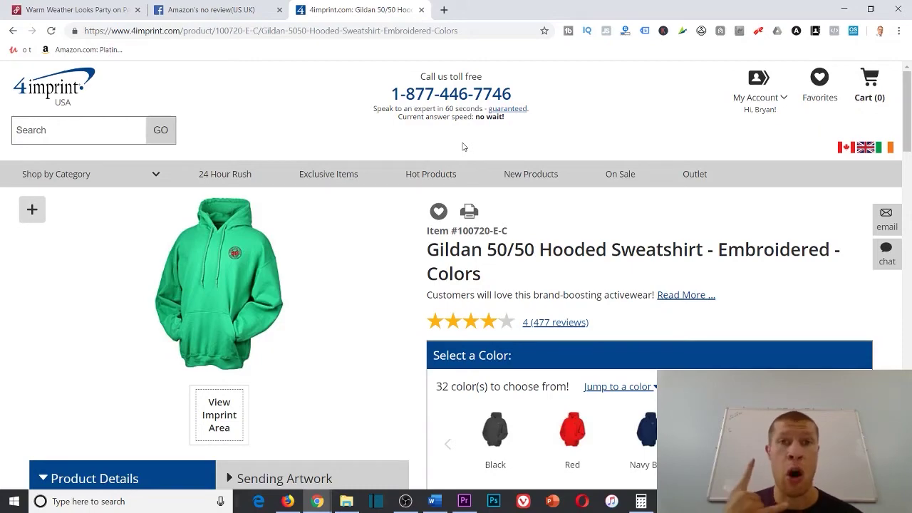
scroll(330, 277, "down", 4)
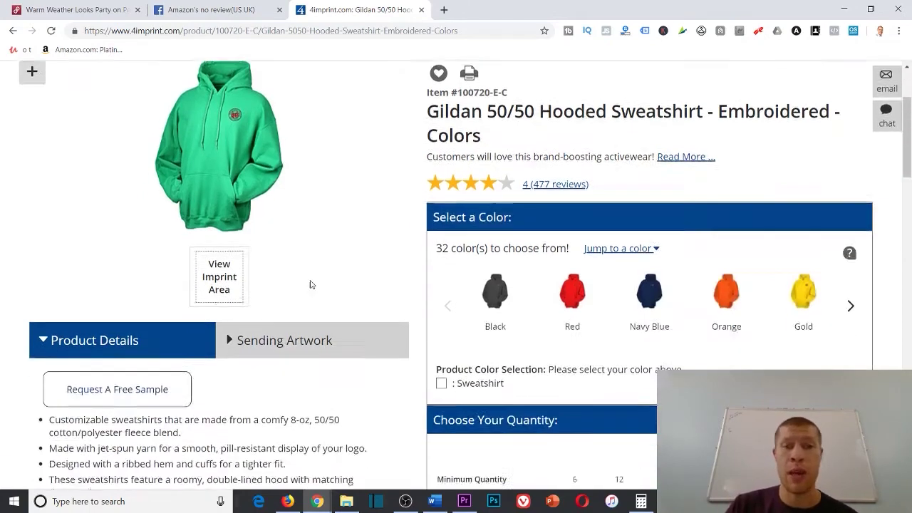
scroll(247, 307, "up", 4)
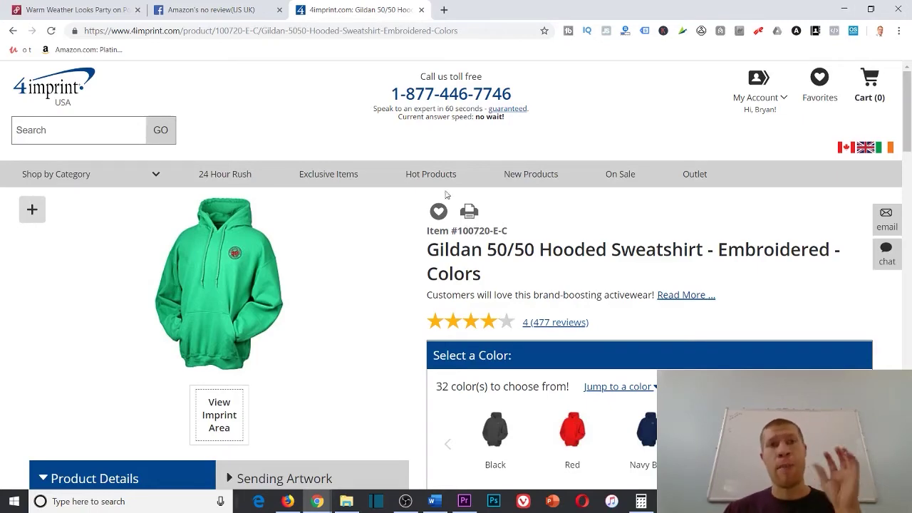
left_click(434, 502)
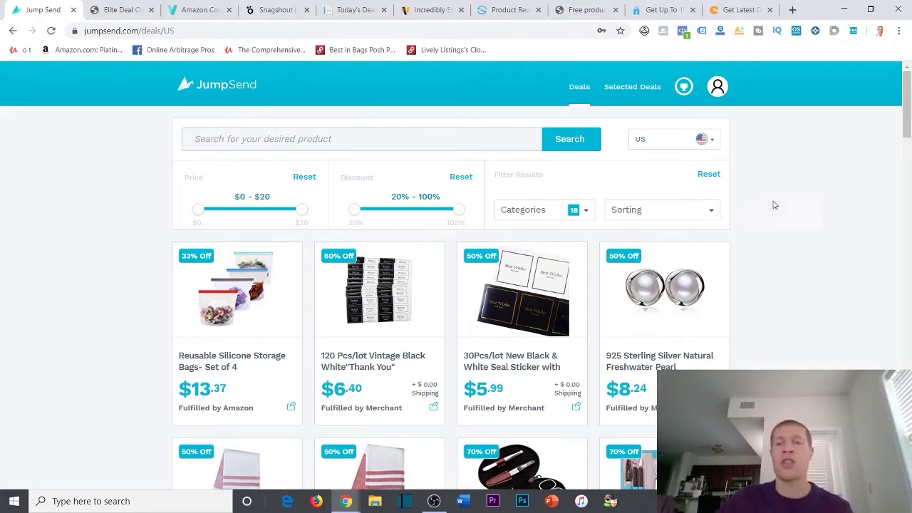
- Filter the JumpSend deals to a discount range of 88% to 100% and look over the matching products
scroll(772, 204, "down", 1)
scroll(774, 204, "up", 1)
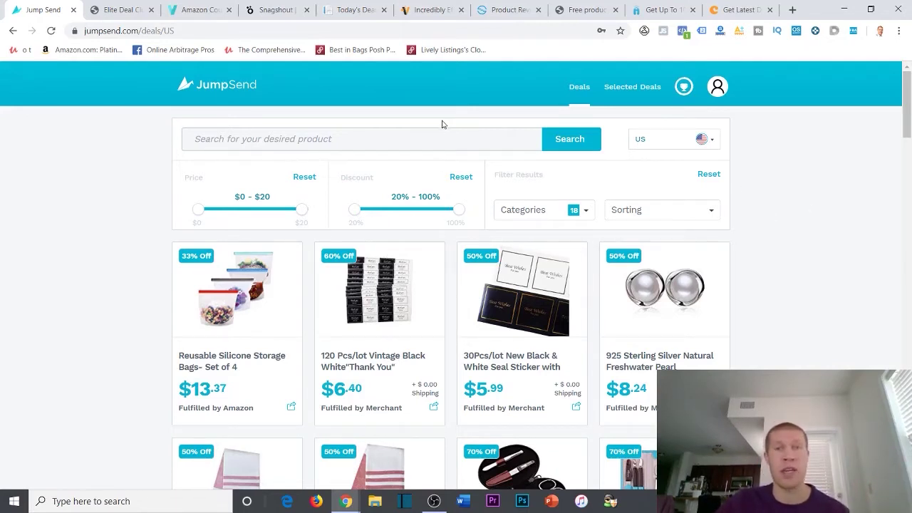
left_click_drag(355, 211, 445, 212)
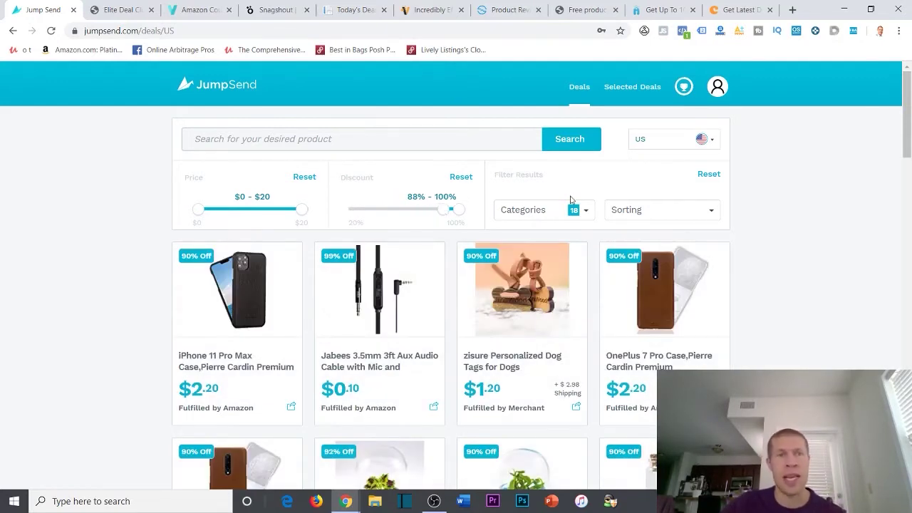
scroll(301, 356, "down", 2)
scroll(285, 328, "up", 2)
right_click(238, 321)
left_click(271, 324)
left_click(118, 9)
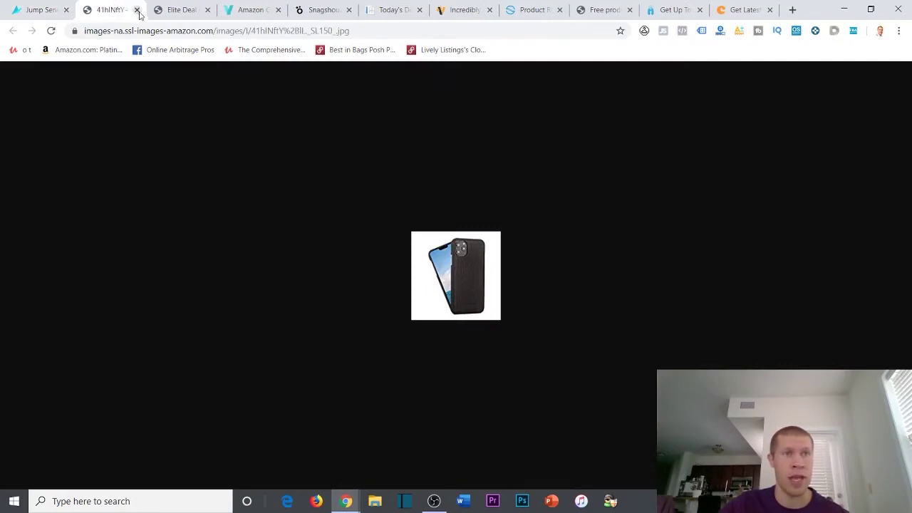
left_click(137, 9)
- Compare the iPhone 11 Pro Max case deal with its Amazon listing and return to the JumpSend deal details
left_click(235, 352)
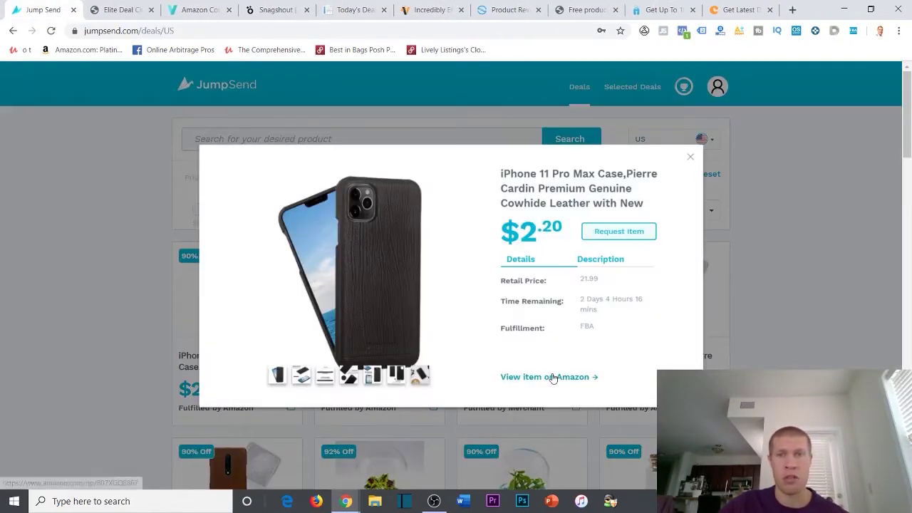
left_click(554, 378)
left_click(50, 12)
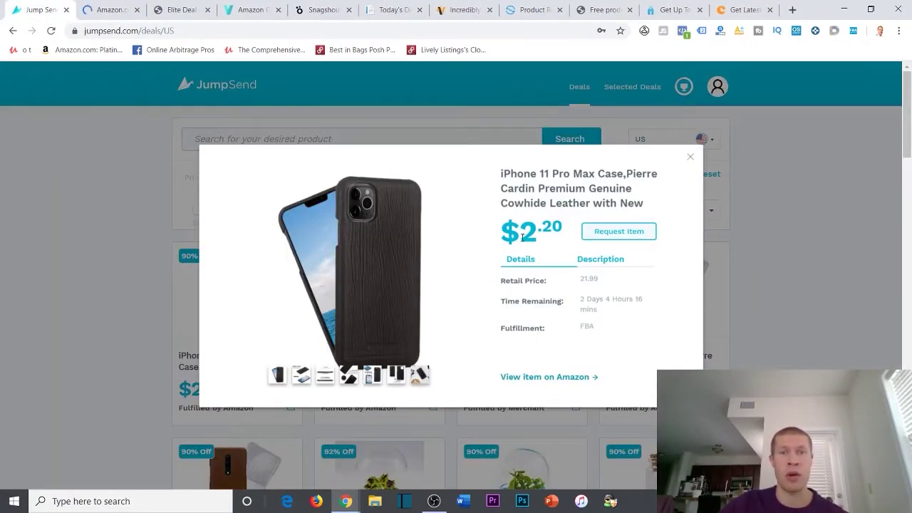
key("ctrl+Tab")
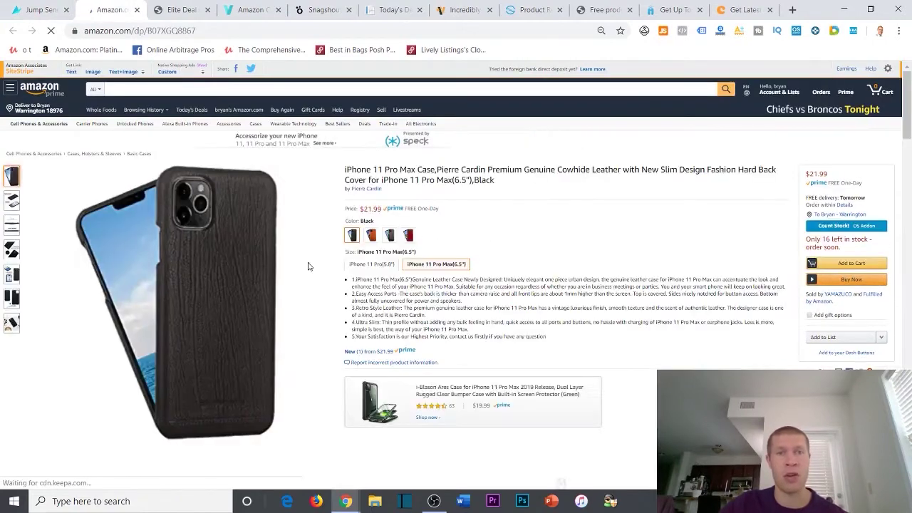
mouse_move(382, 212)
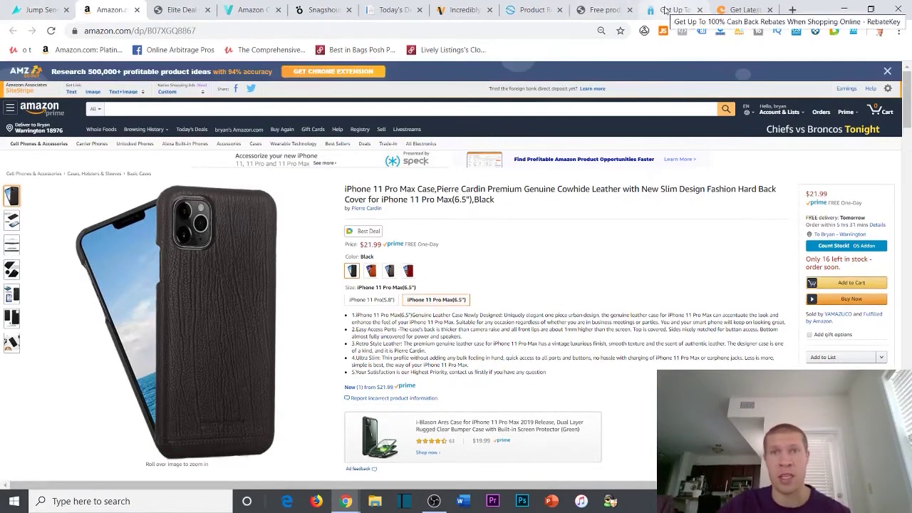
left_click(673, 9)
left_click(37, 10)
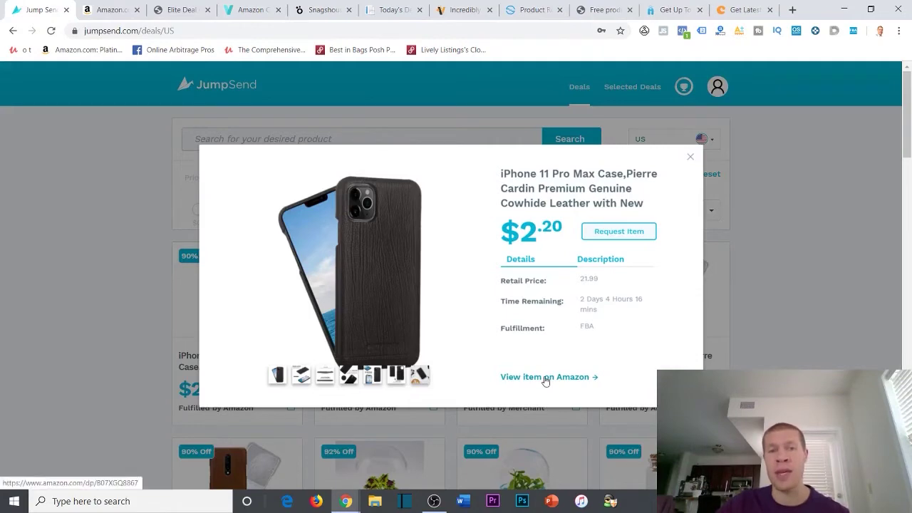
- Review the iPhone 11 Pro Max case listing on Amazon, enlarge its product image, and close the Amazon and JumpSend pages
left_click(107, 10)
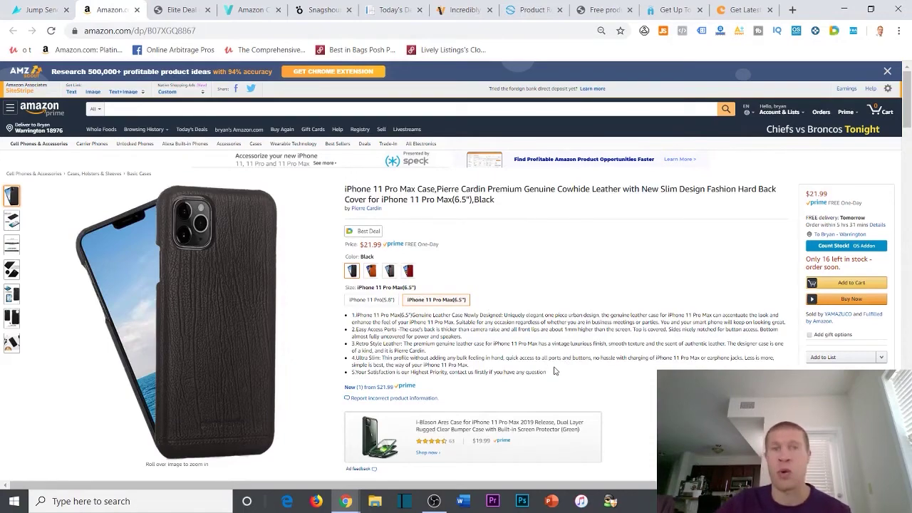
left_click(180, 289)
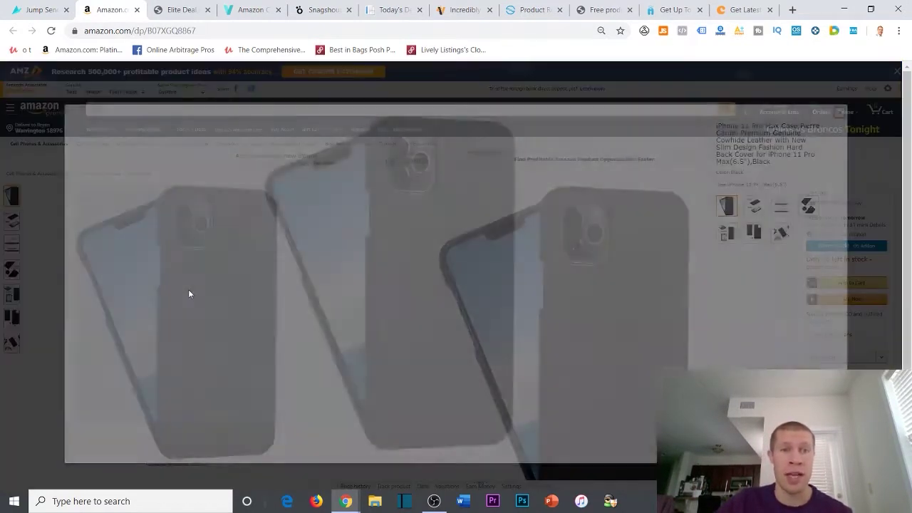
left_click(445, 74)
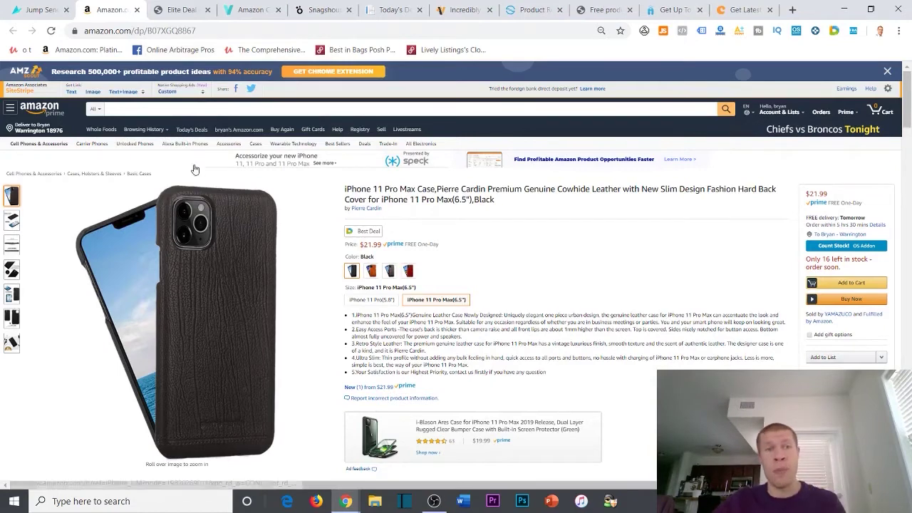
left_click(137, 9)
left_click(51, 11)
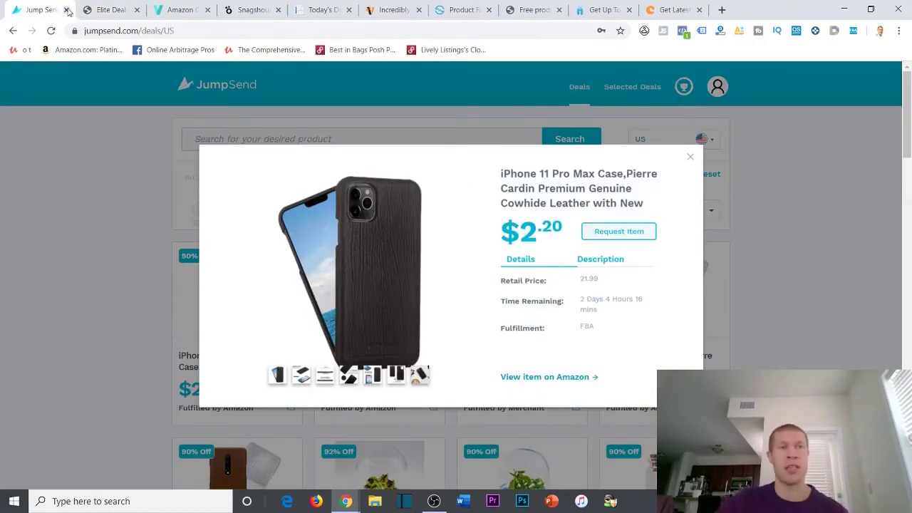
left_click(690, 158)
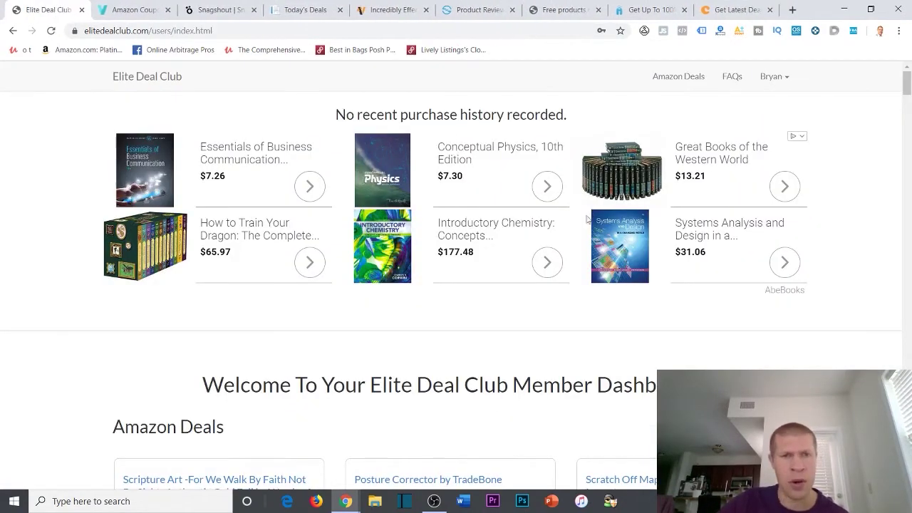
- Look through the discounted Amazon deals on the Elite Deal Club member dashboard, comparing normal and member prices, and close the site
scroll(513, 214, "down", 6)
scroll(556, 181, "up", 1)
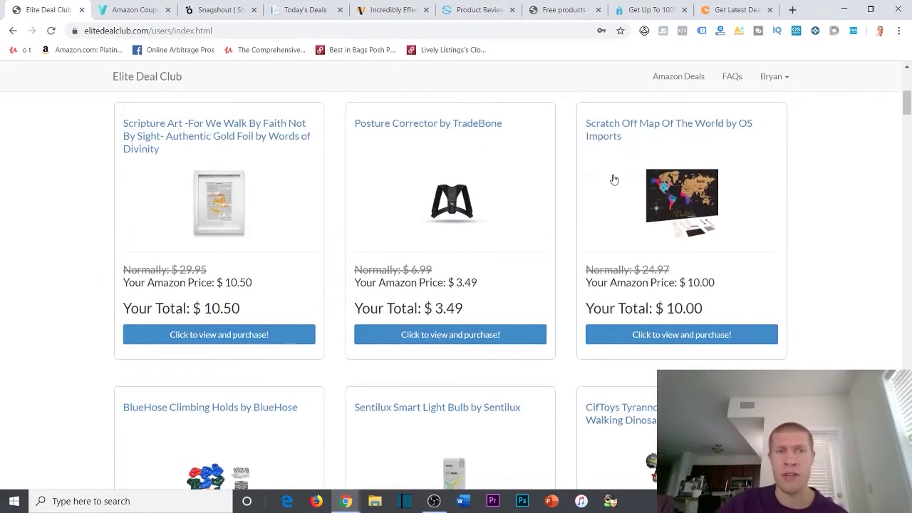
scroll(634, 202, "down", 4)
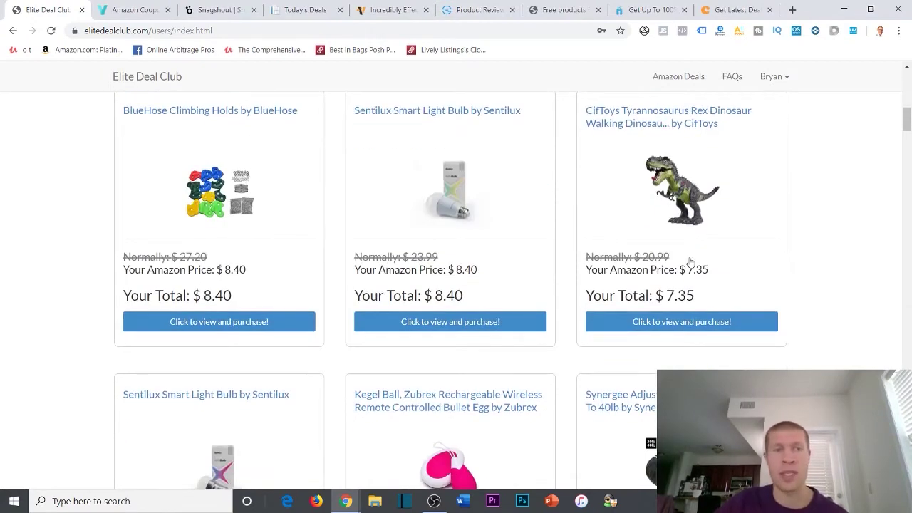
scroll(695, 264, "down", 3)
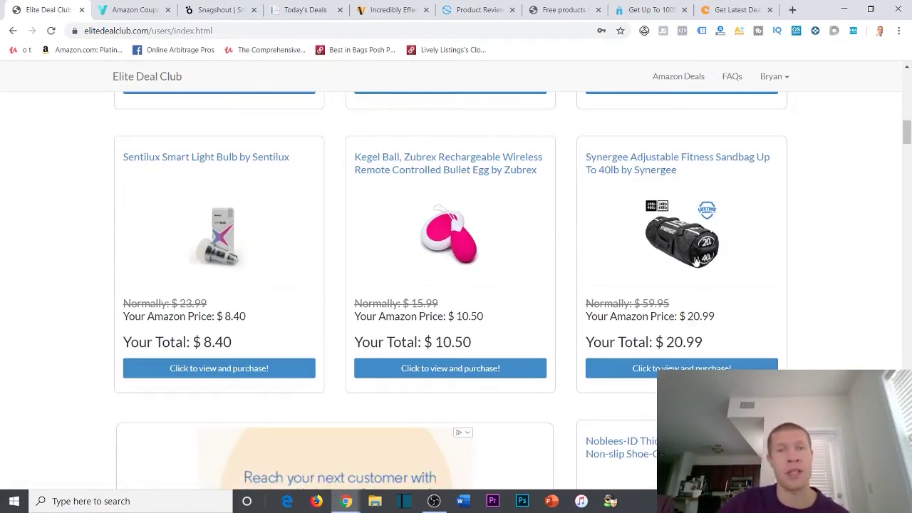
scroll(691, 249, "down", 2)
scroll(260, 247, "up", 2)
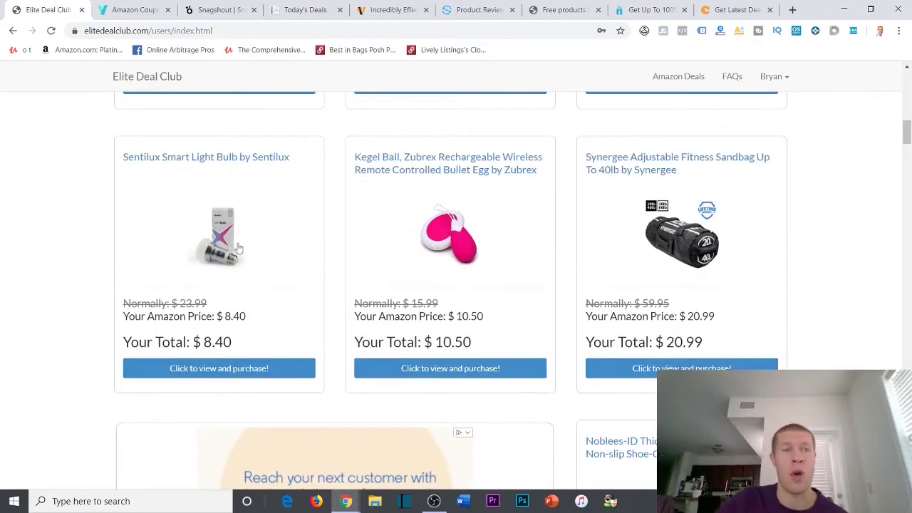
scroll(270, 240, "down", 7)
scroll(527, 176, "up", 2)
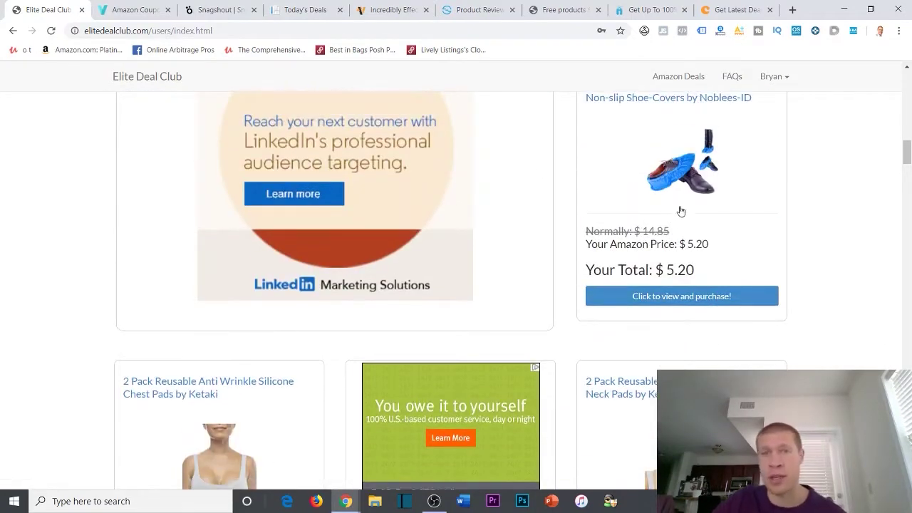
scroll(660, 214, "down", 4)
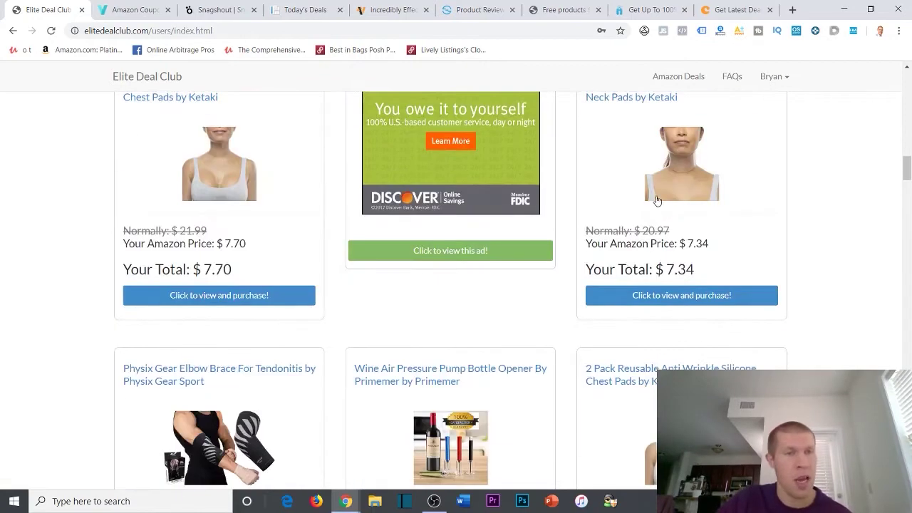
scroll(517, 211, "down", 3)
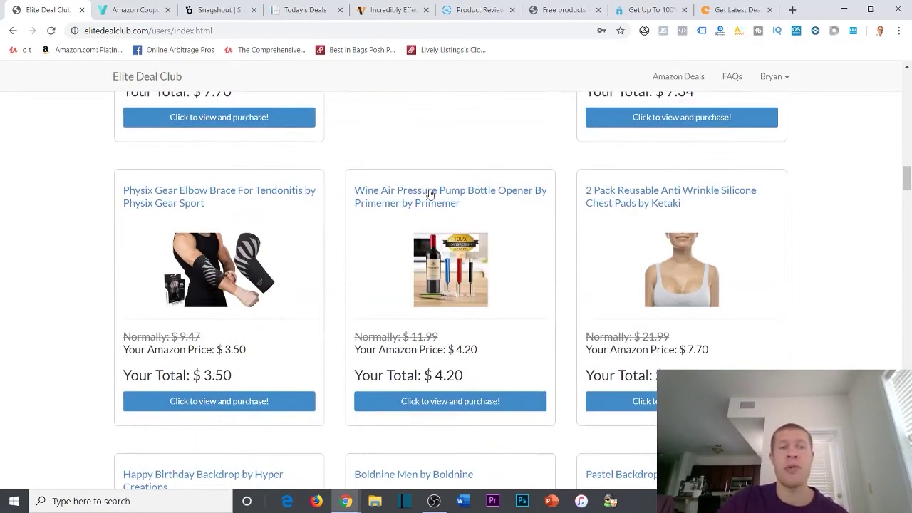
scroll(356, 228, "up", 3)
scroll(354, 233, "down", 10)
scroll(302, 200, "up", 3)
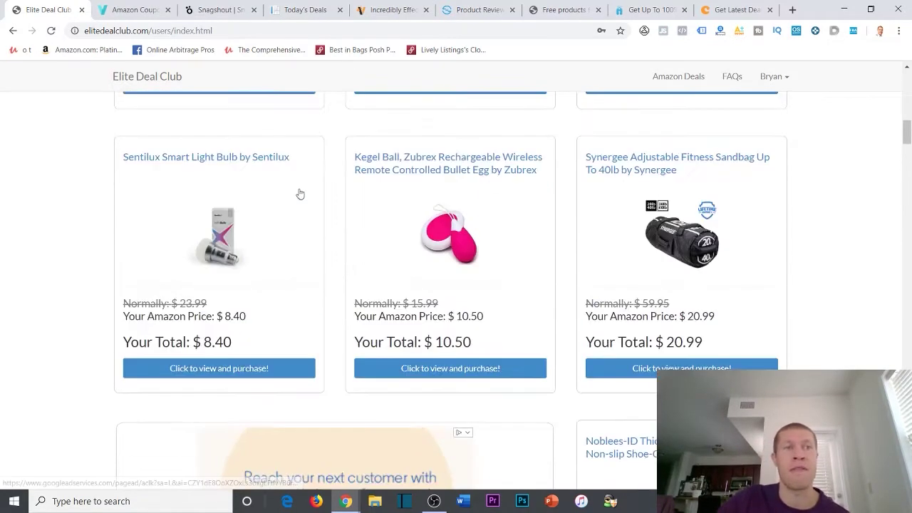
scroll(642, 203, "up", 15)
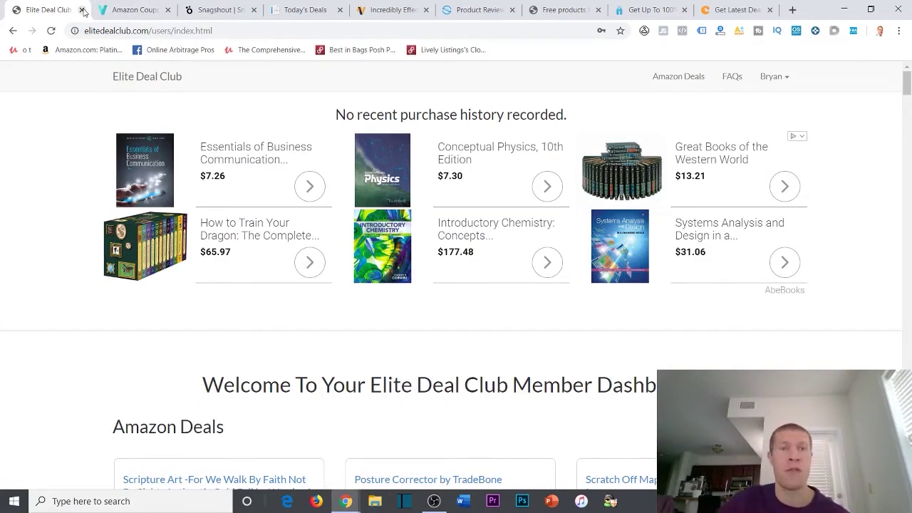
left_click(83, 10)
- Look over Vipon's featured and trending deals, open its instant deals page and sort the deals by Price: Low to High
scroll(499, 206, "down", 4)
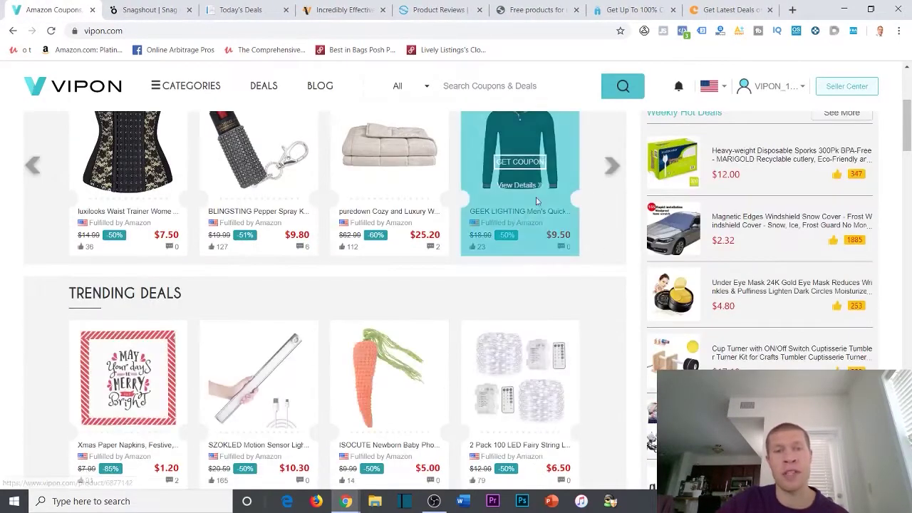
scroll(499, 206, "up", 3)
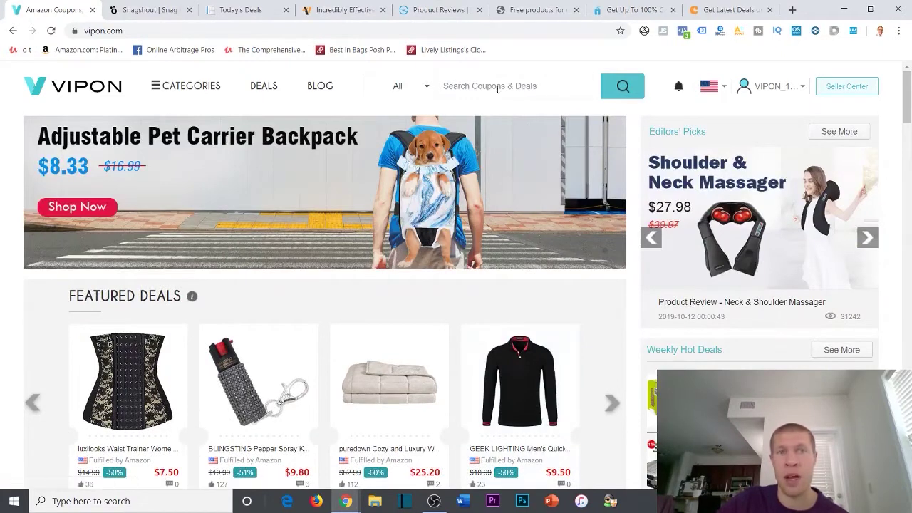
left_click(275, 95)
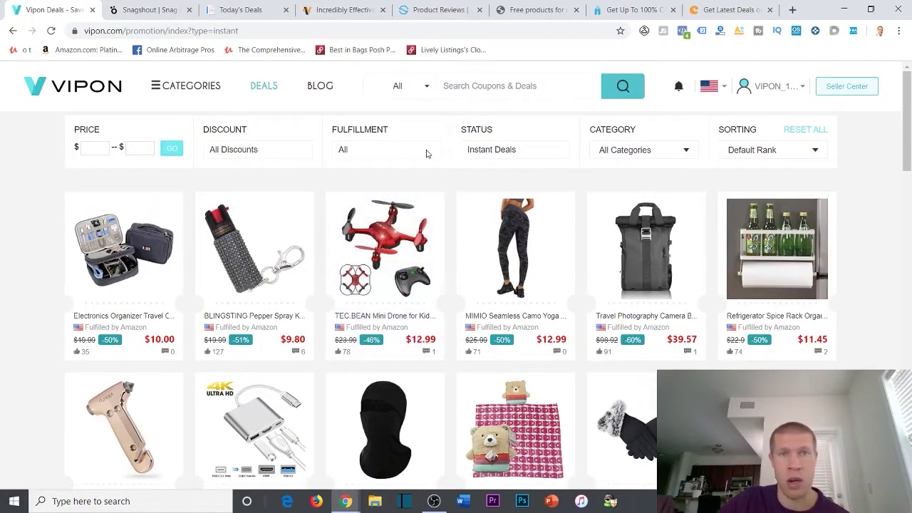
left_click(792, 153)
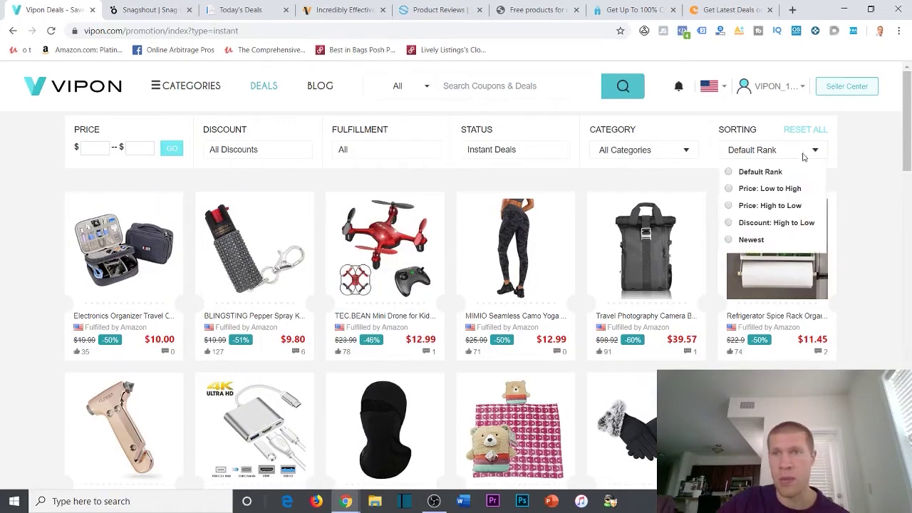
left_click(776, 189)
- Examine the lowest-priced Vipon deals, checking prices, discounts and shipping terms across the sorted results, and close the site
mouse_move(103, 275)
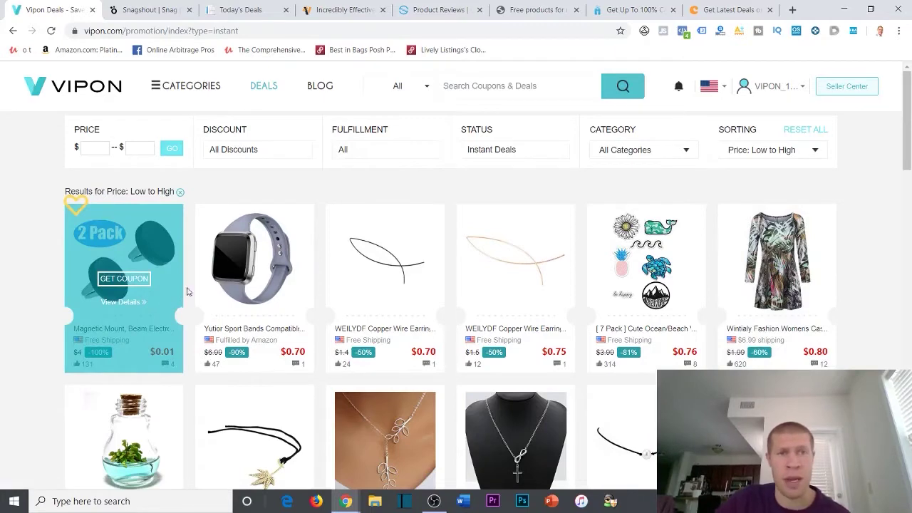
mouse_move(248, 281)
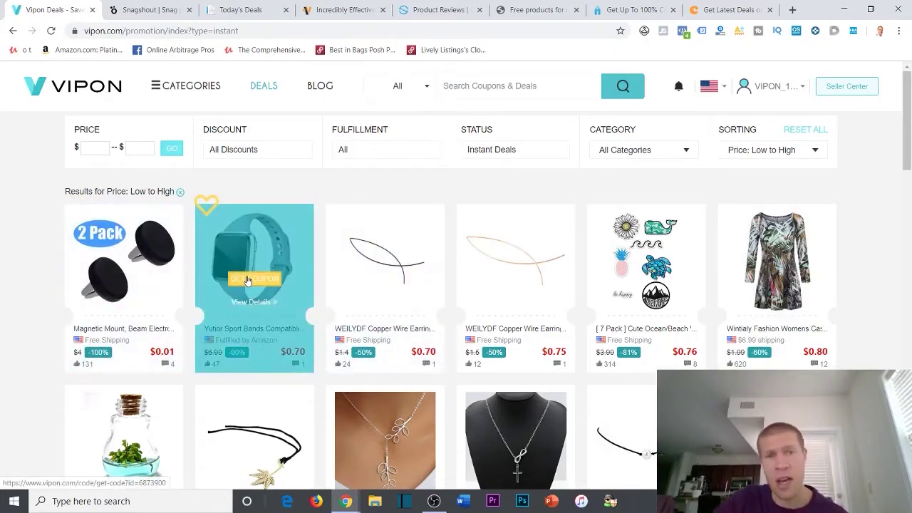
mouse_move(827, 235)
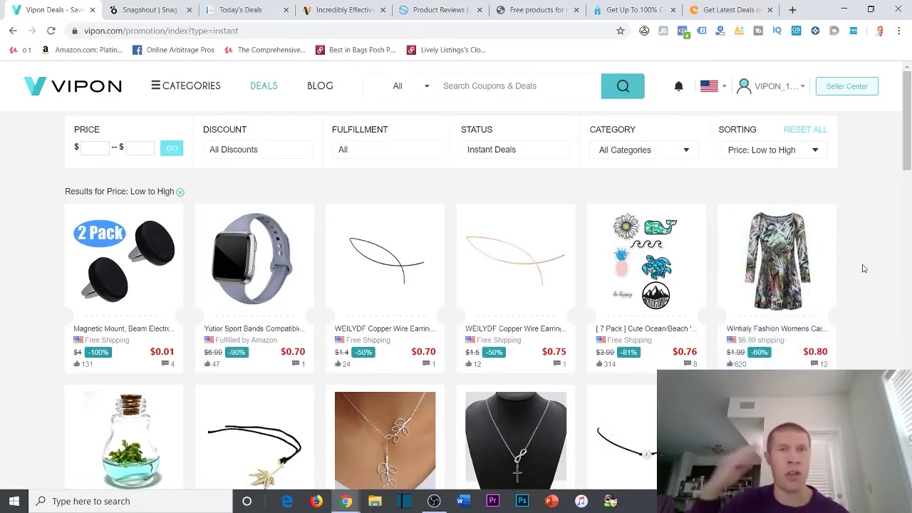
mouse_move(756, 349)
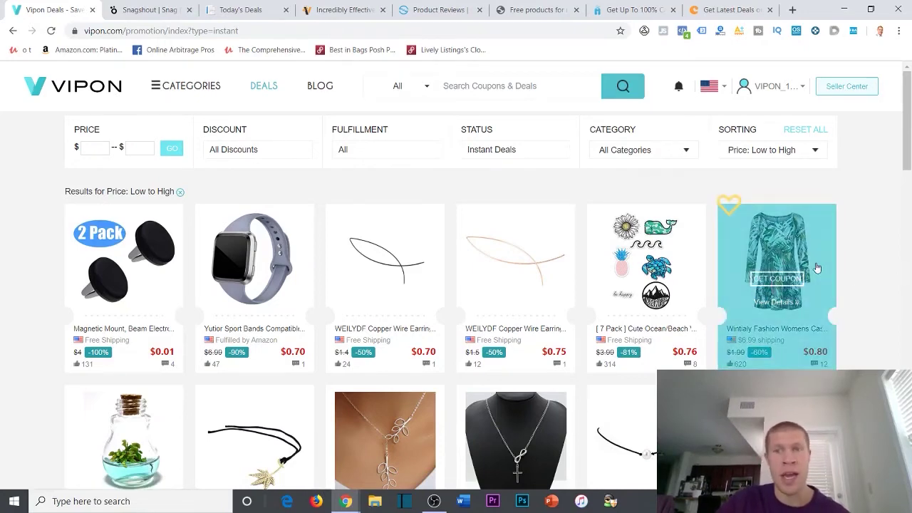
scroll(884, 285, "down", 3)
scroll(642, 271, "down", 10)
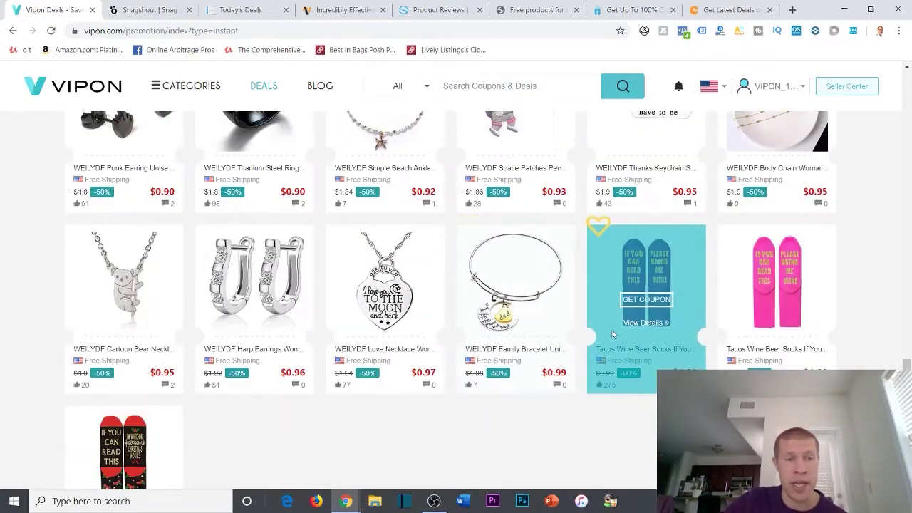
scroll(605, 295, "up", 10)
scroll(410, 230, "up", 1)
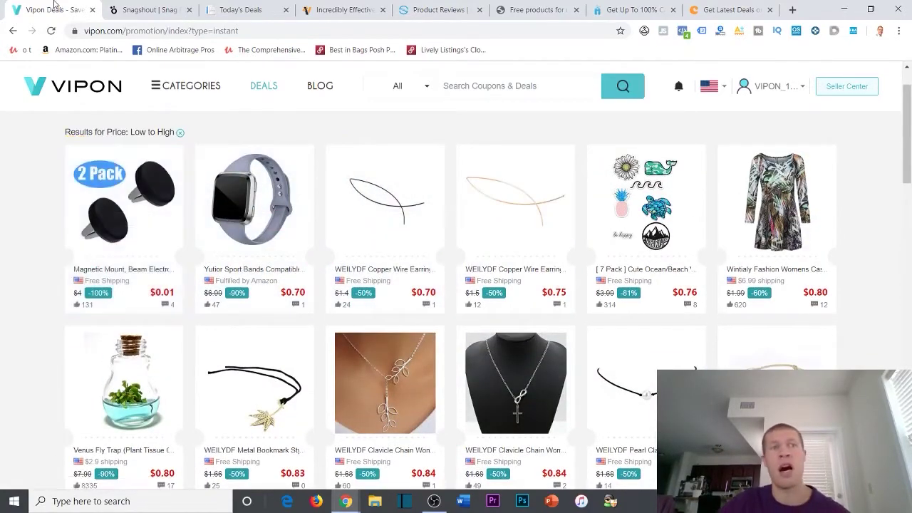
left_click(92, 12)
- Look over the Snagshout deals and their available sorting options, and close the site
scroll(467, 212, "down", 6)
scroll(450, 216, "up", 5)
left_click(798, 246)
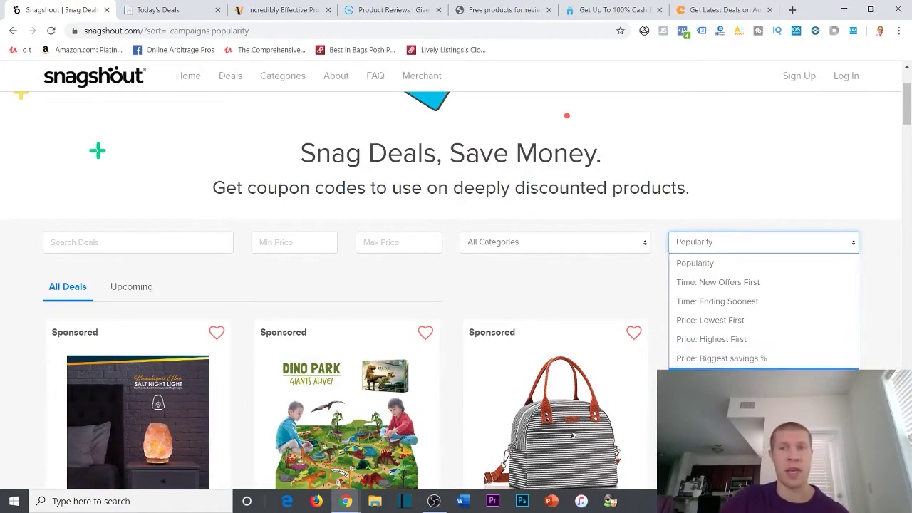
left_click(106, 9)
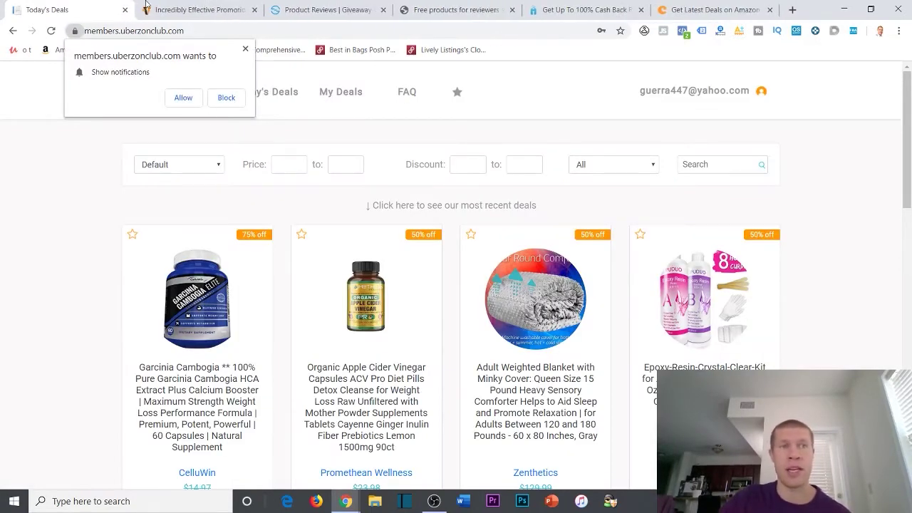
- Dismiss the Uberzon Club notification request, examine the discounts and prices of today's deals, and close the site
left_click(244, 49)
scroll(285, 214, "down", 3)
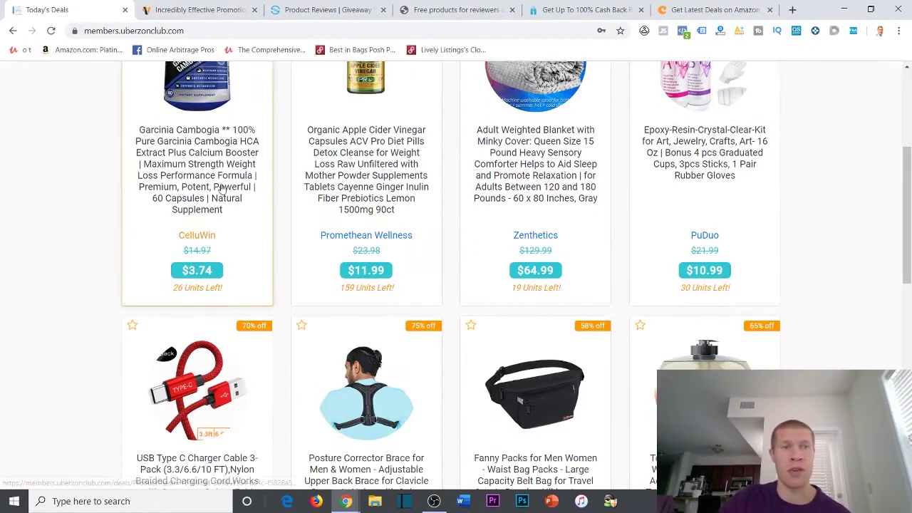
scroll(542, 228, "up", 2)
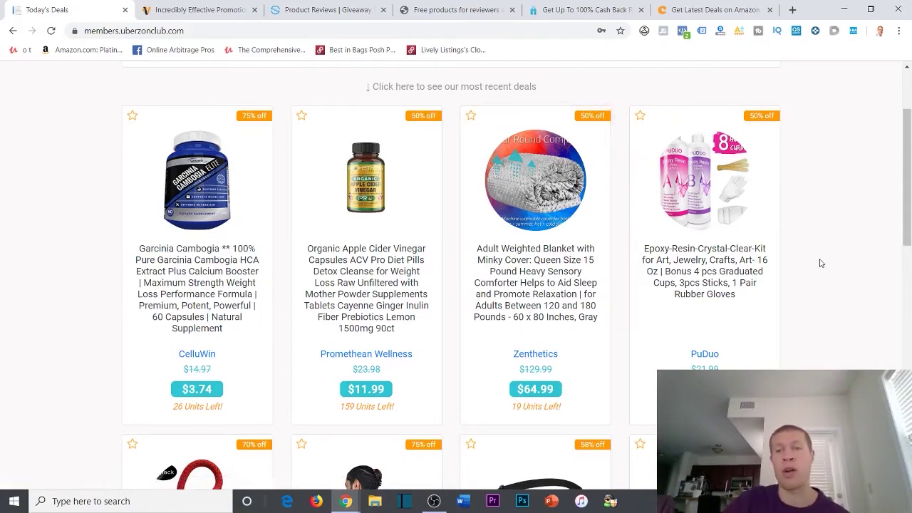
scroll(816, 271, "down", 5)
scroll(713, 228, "up", 5)
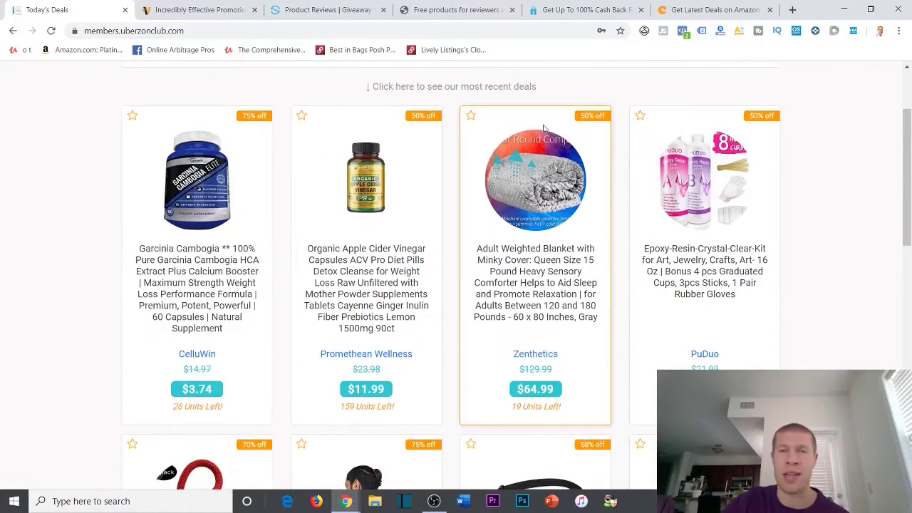
scroll(591, 224, "down", 7)
scroll(855, 238, "up", 1)
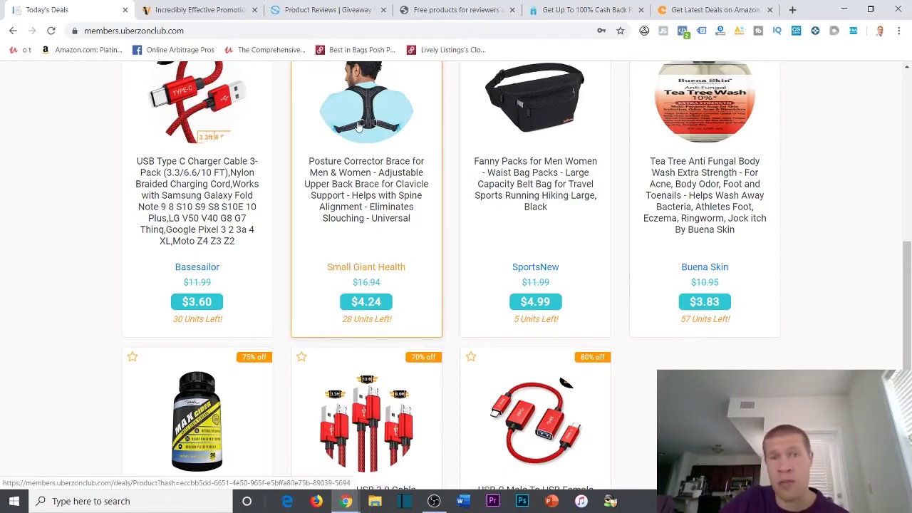
scroll(381, 148, "down", 3)
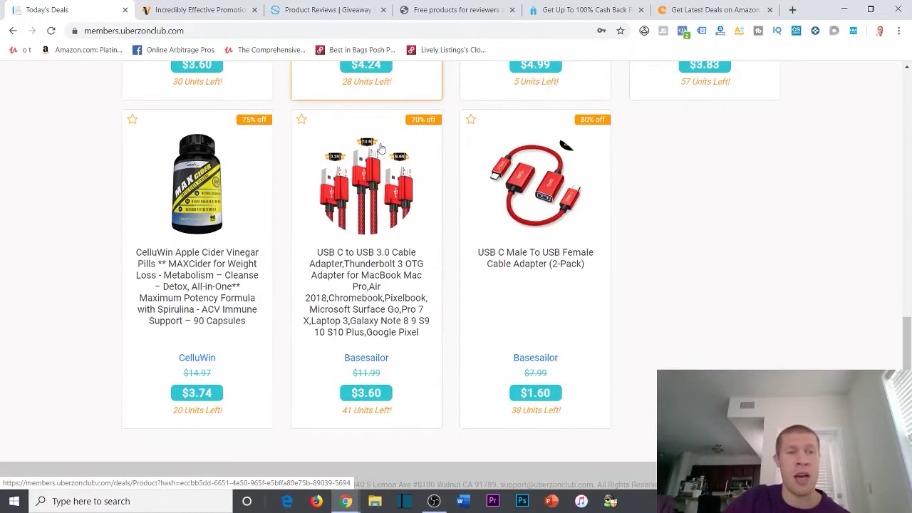
left_click(124, 10)
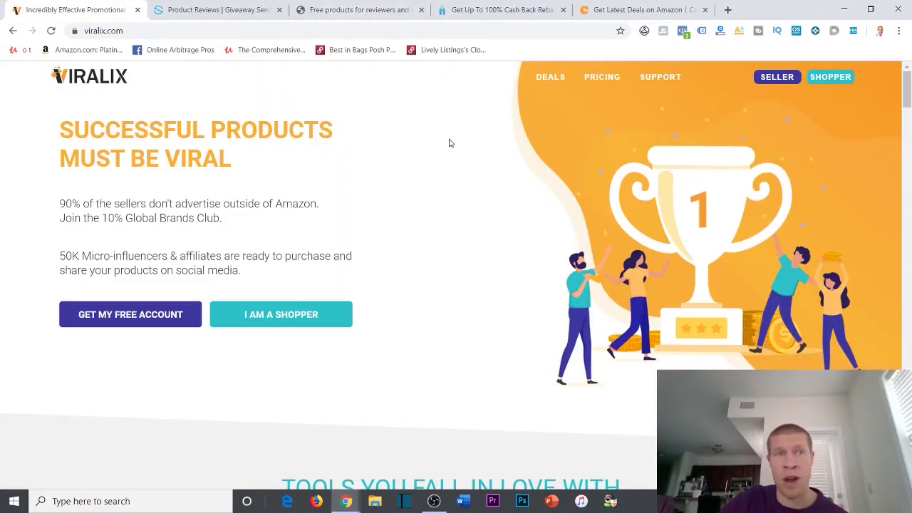
- Close the Viralix and Giveaway Service sites, view the Testzon profile page and switch to the RebateKey dashboard
left_click(138, 10)
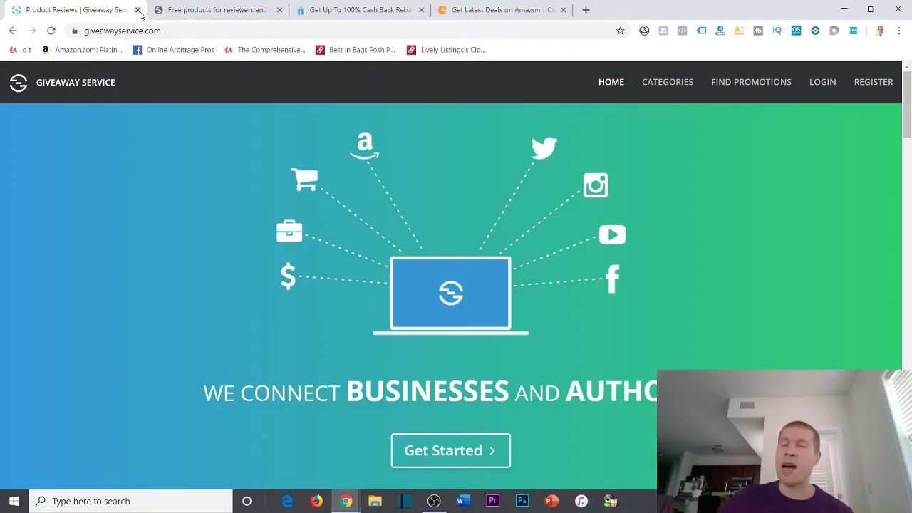
left_click(137, 10)
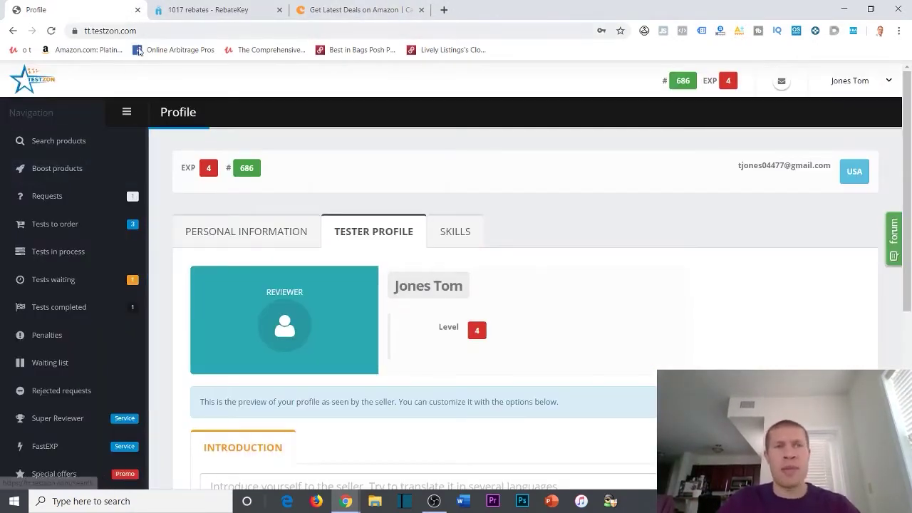
left_click(191, 12)
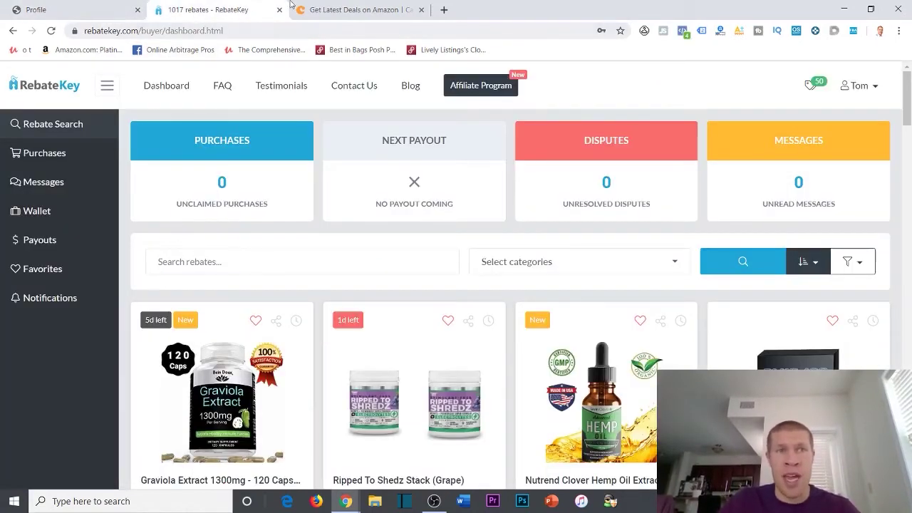
- View the Cashbackbase deals and the Testzon tests to order
left_click(353, 10)
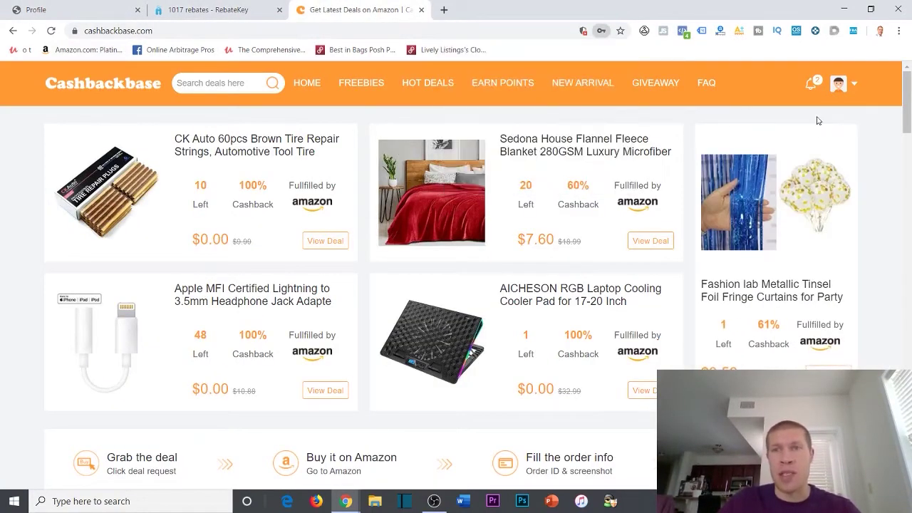
left_click(100, 5)
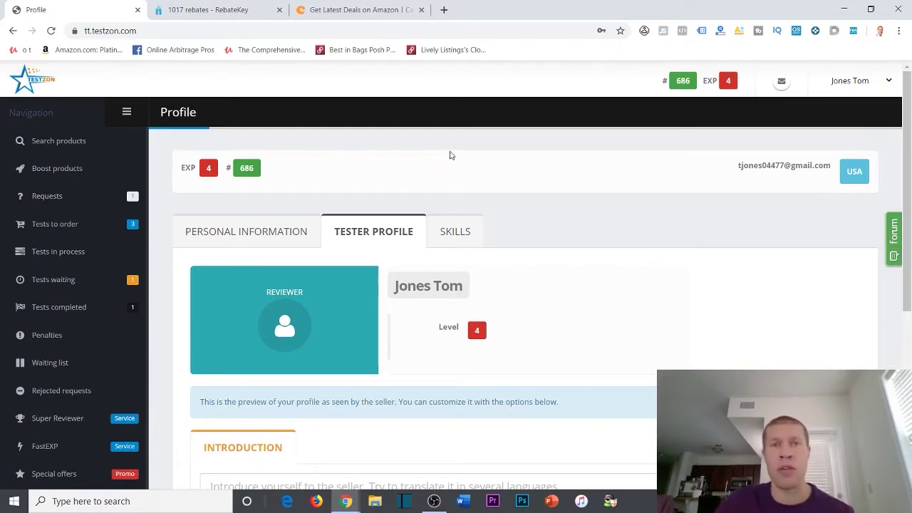
left_click(49, 223)
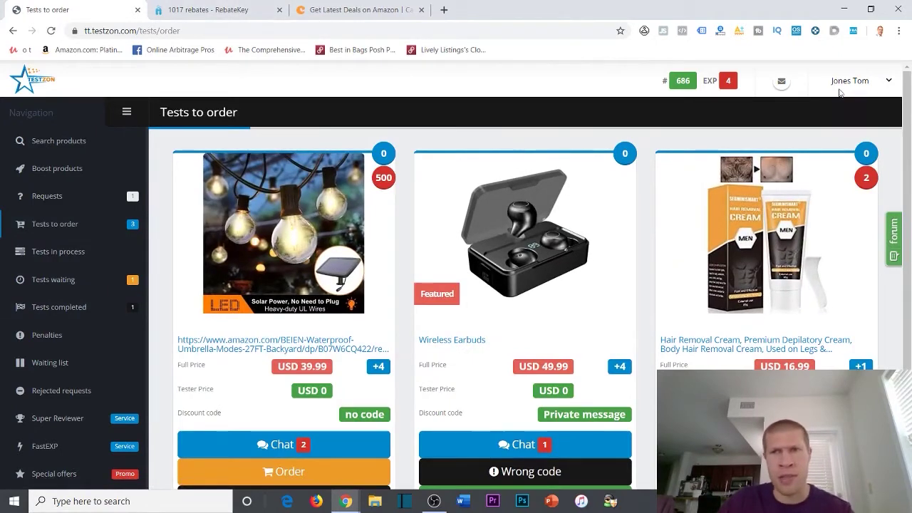
left_click(214, 10)
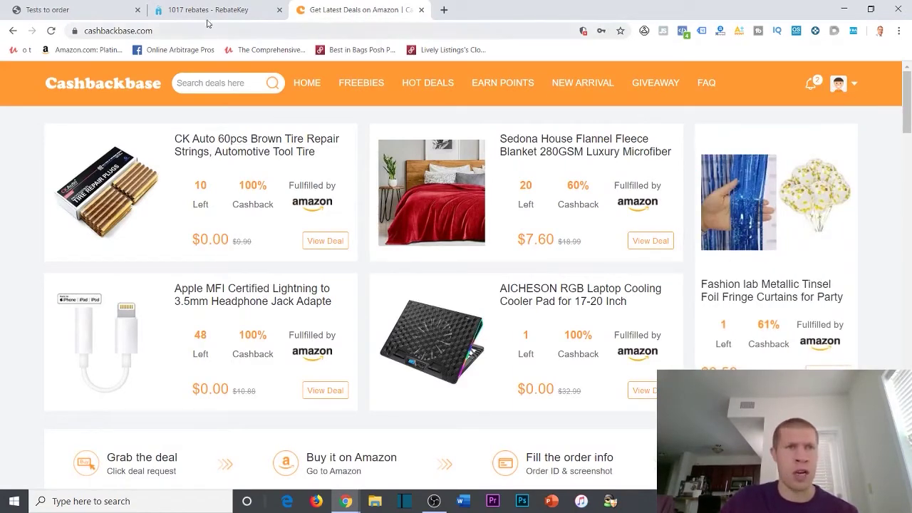
left_click(38, 13)
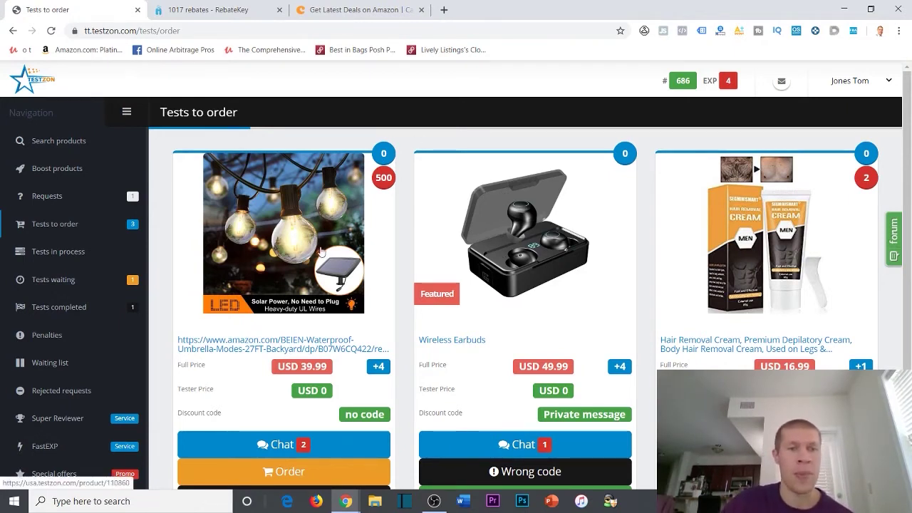
- Open the Testzon product search and check the full and tester prices of the Pilates yoga grip socks
left_click(52, 141)
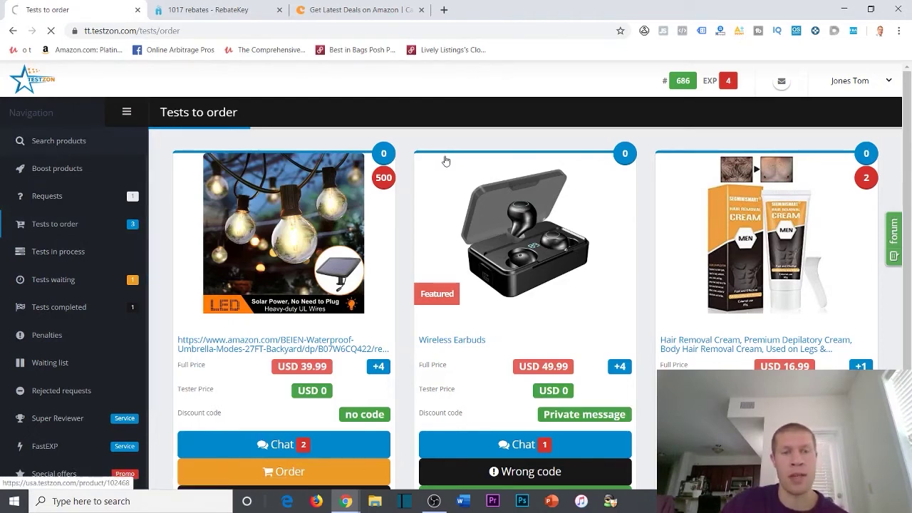
scroll(290, 317, "down", 3)
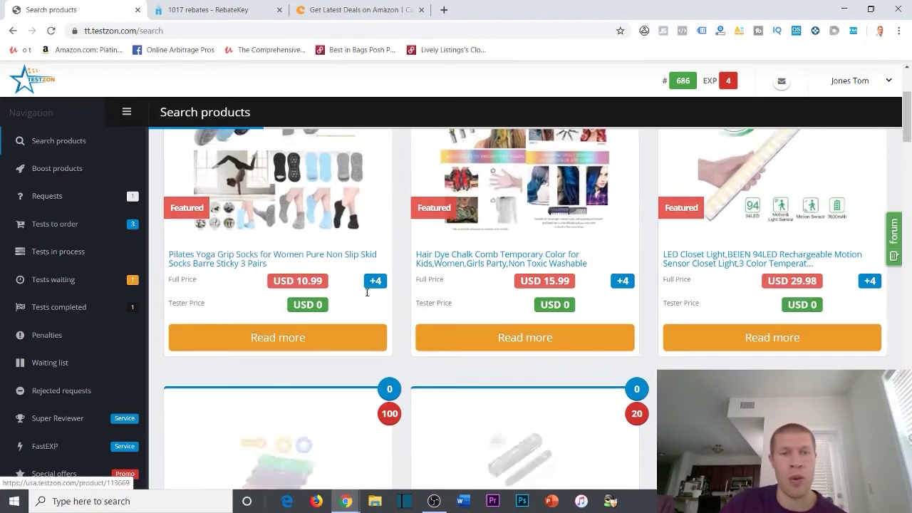
left_click_drag(292, 305, 318, 305)
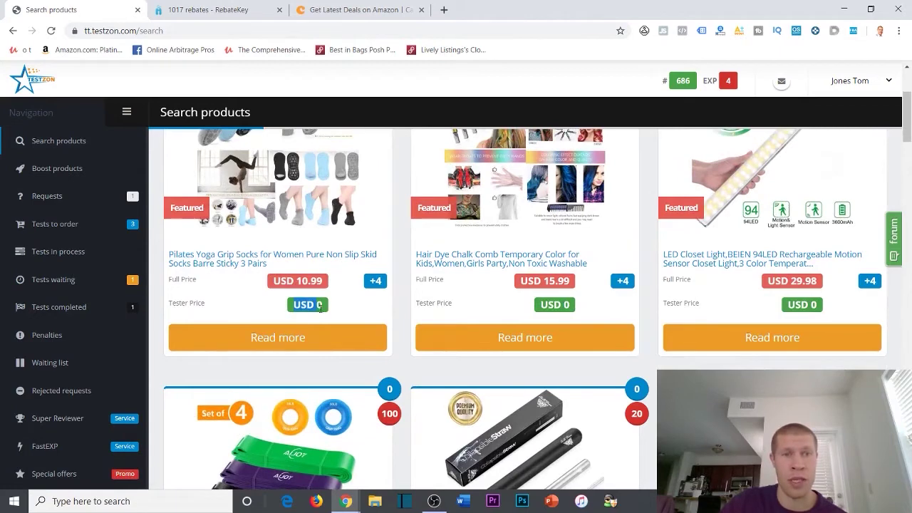
scroll(324, 298, "up", 1)
left_click_drag(273, 340, 338, 345)
left_click(341, 364)
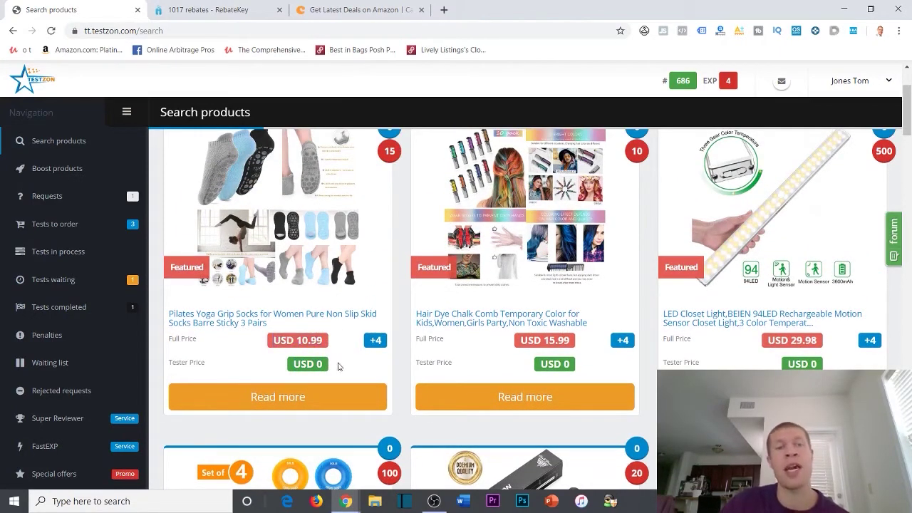
- Compare the full and tester prices of the featured Testzon products, including the hair dye chalk comb and LED closet light
scroll(313, 339, "up", 1)
scroll(328, 335, "down", 2)
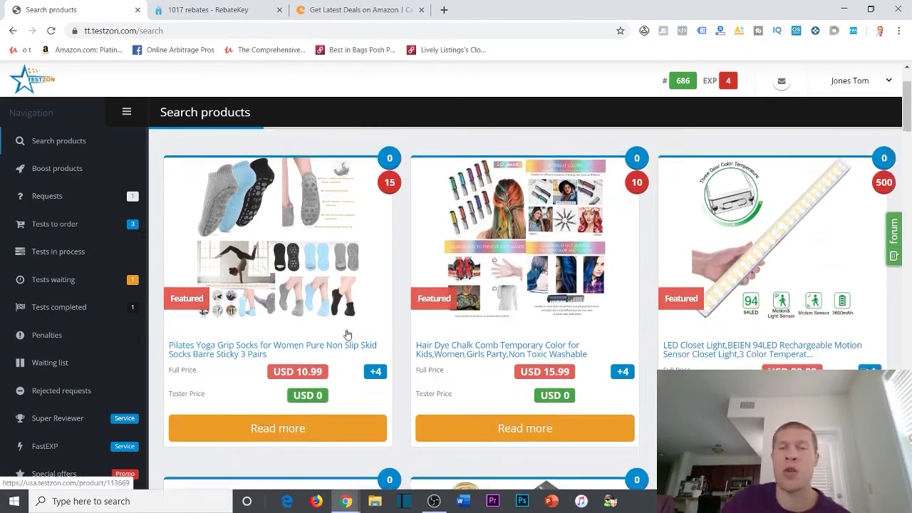
scroll(349, 329, "up", 2)
scroll(351, 328, "down", 1)
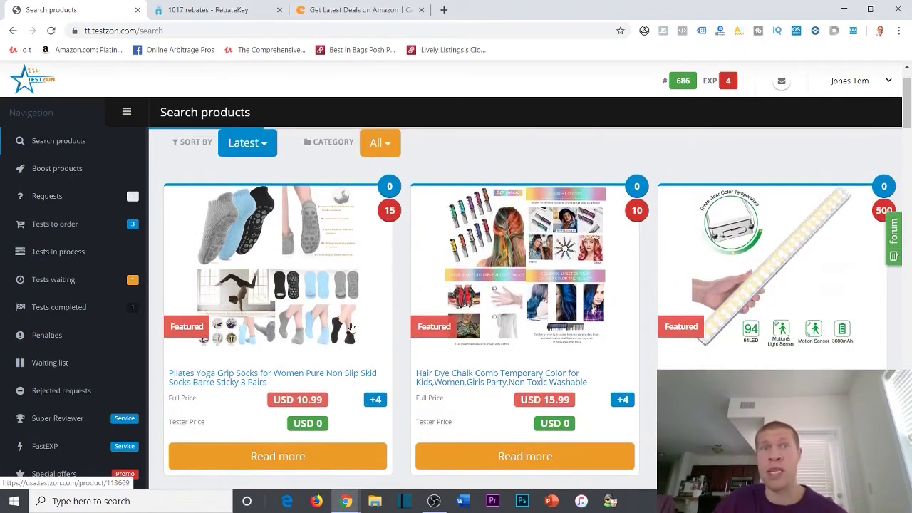
scroll(351, 328, "down", 2)
scroll(346, 327, "up", 2)
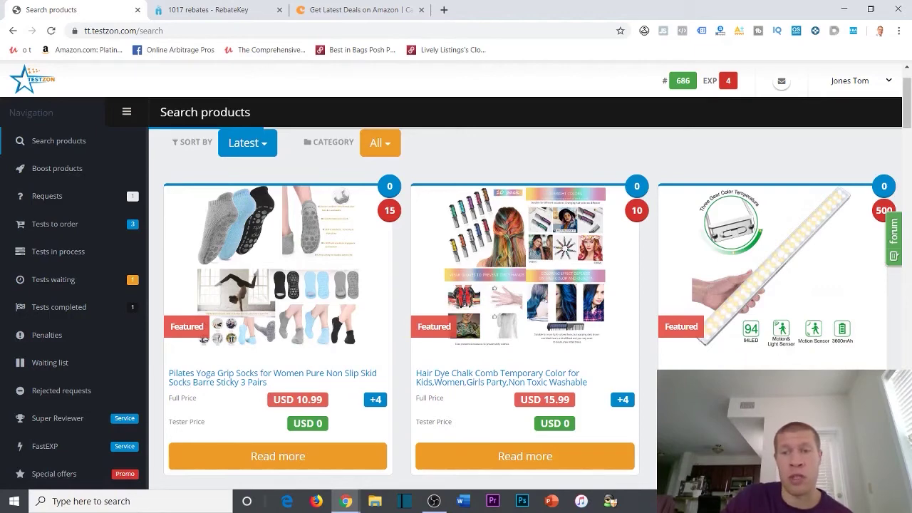
scroll(589, 350, "down", 2)
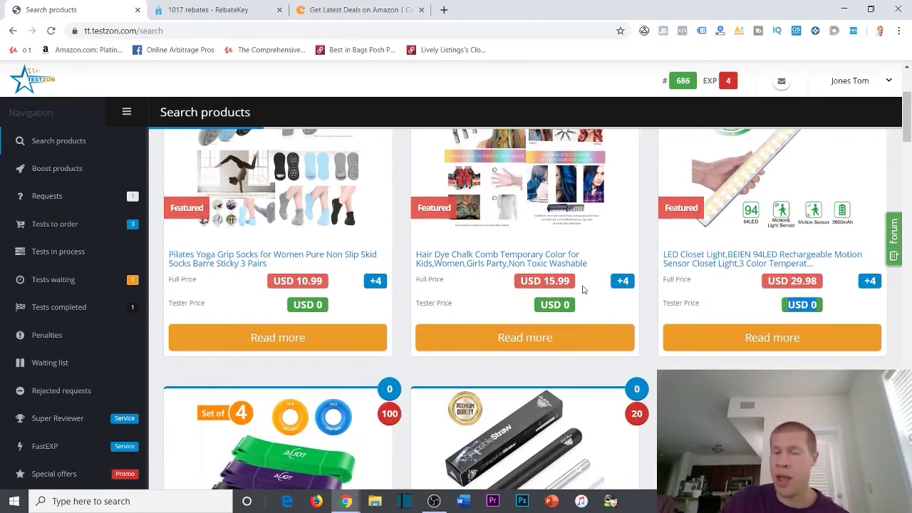
scroll(567, 280, "up", 2)
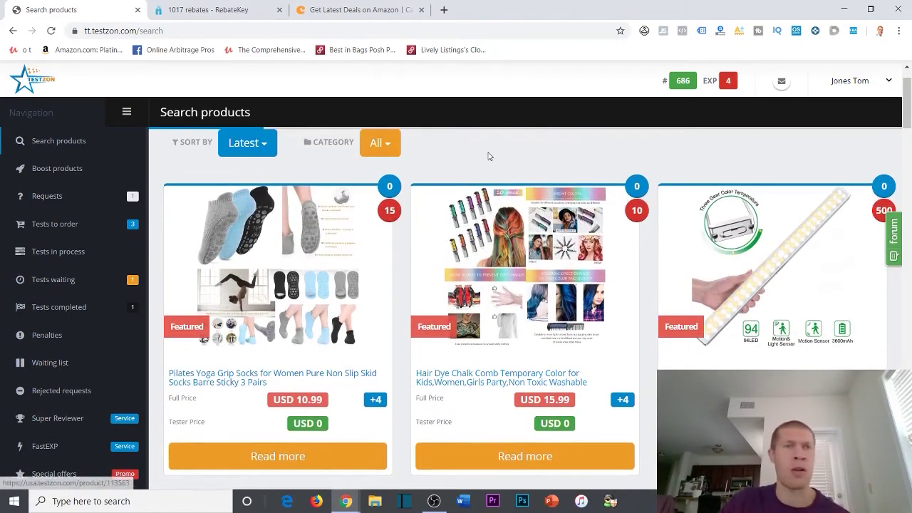
- Look over the RebateKey rebate listings alongside the Testzon products and Cashbackbase deals
left_click(214, 10)
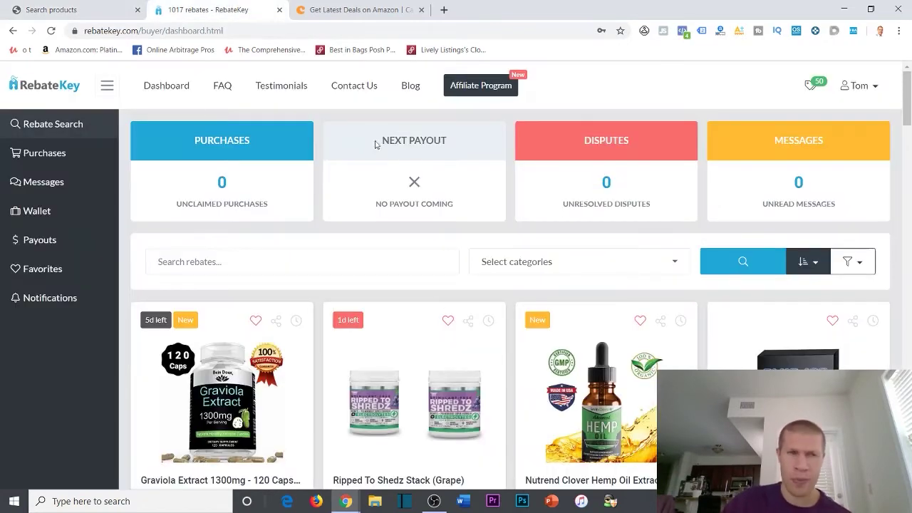
scroll(459, 117, "down", 5)
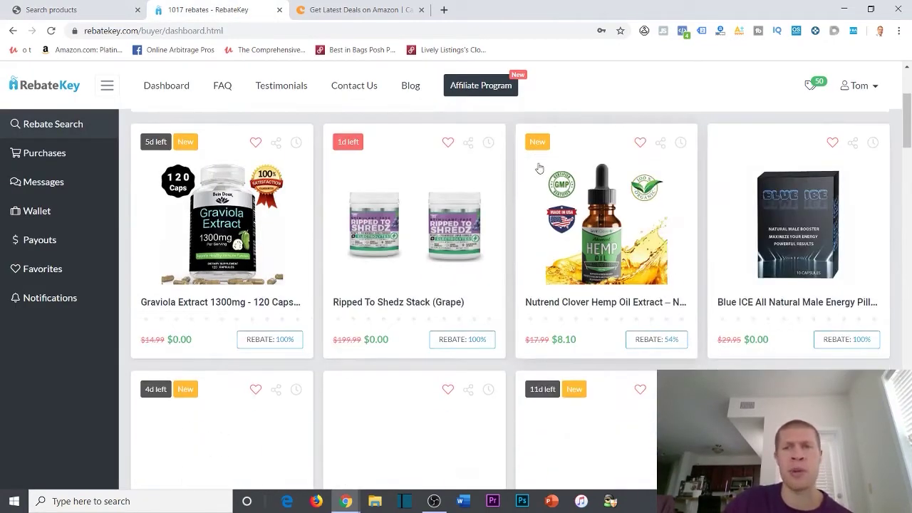
key("ctrl+shift+Tab")
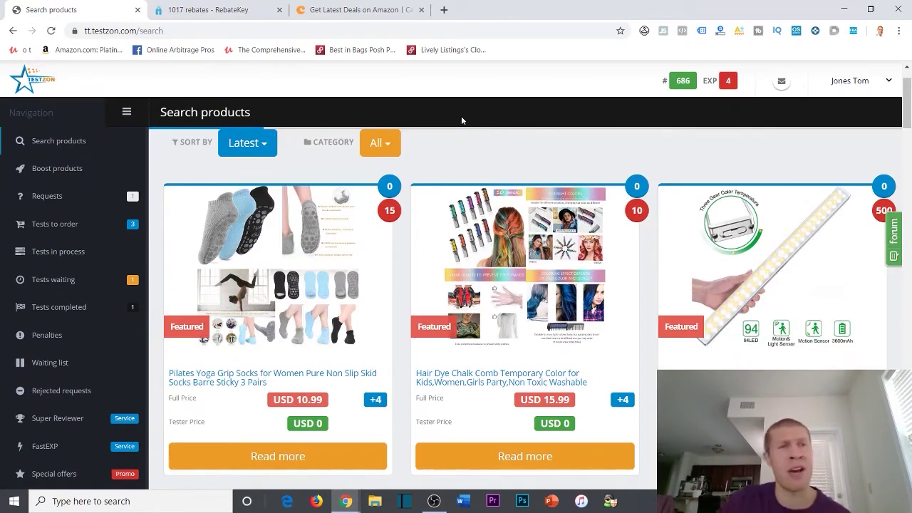
key("ctrl+shift+Tab")
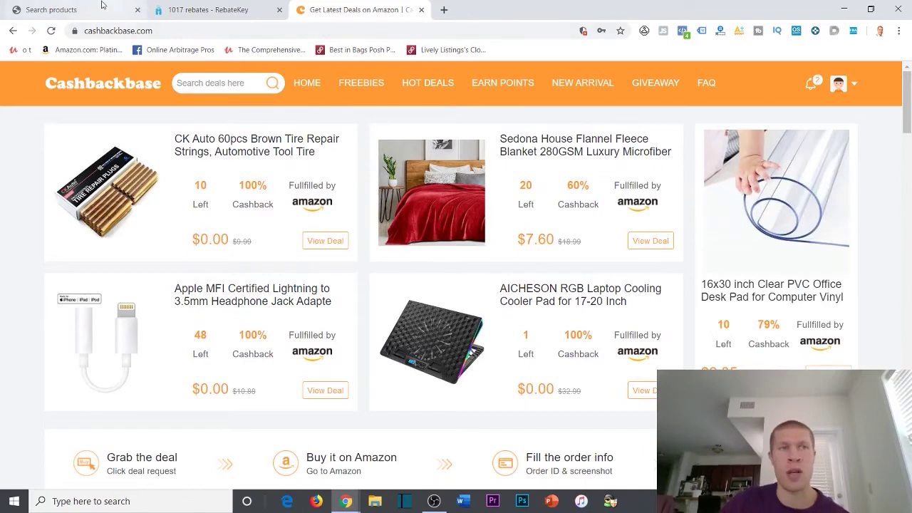
key("ctrl+Tab")
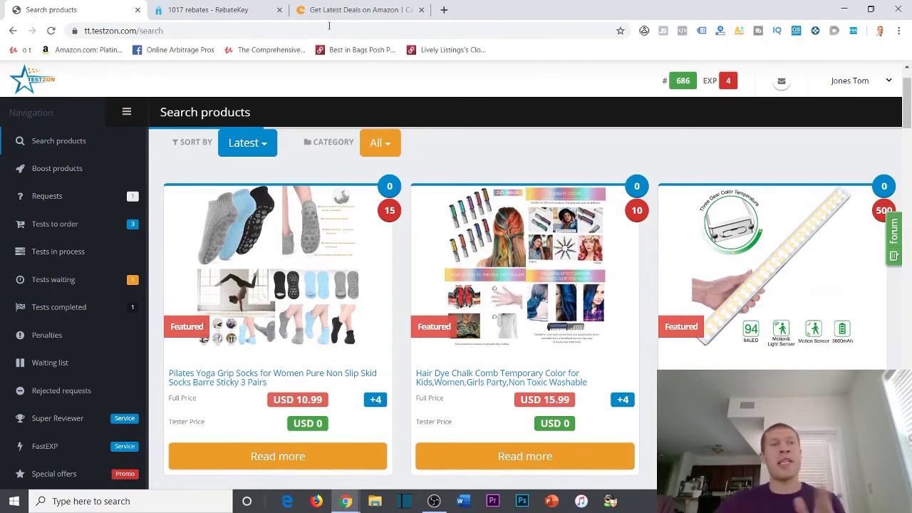
left_click(244, 4)
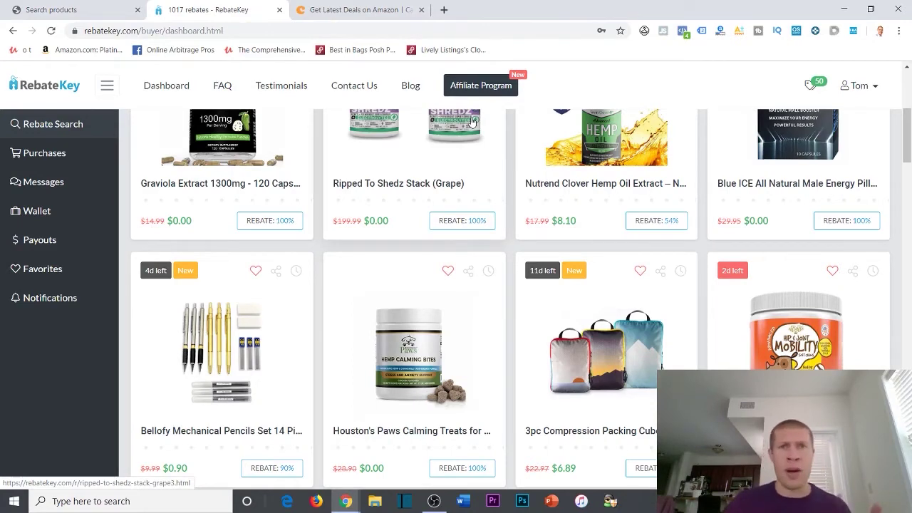
scroll(400, 129, "up", 3)
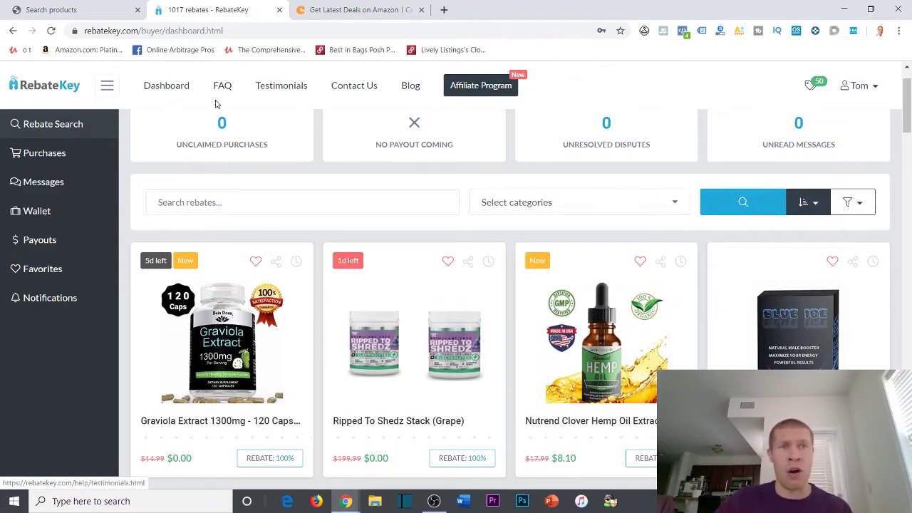
scroll(499, 223, "up", 1)
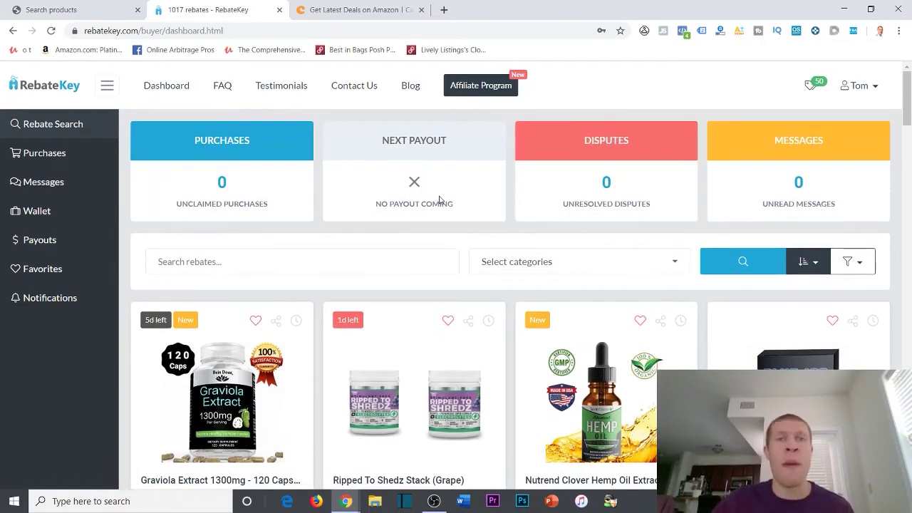
- Revisit the Cashbackbase deals, the RebateKey dashboard and the Testzon product search to compare the three sites
left_click(65, 9)
left_click(345, 10)
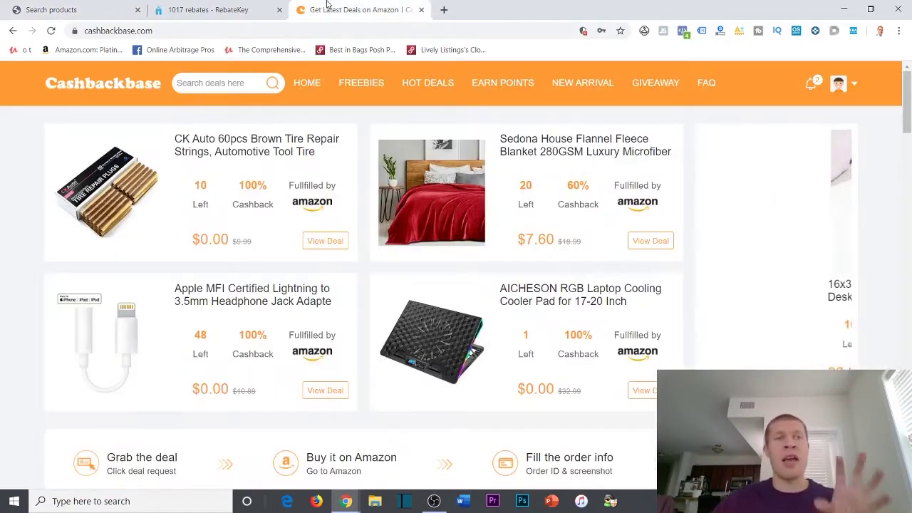
left_click(82, 10)
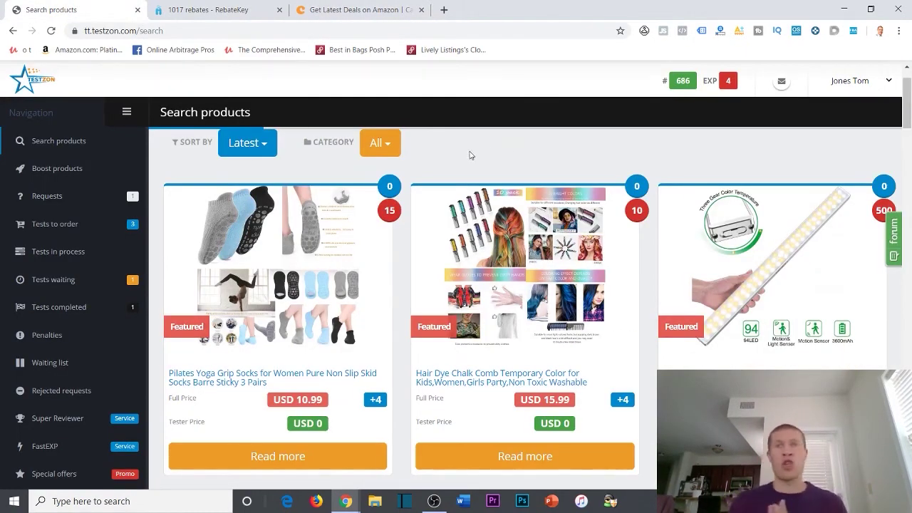
left_click(244, 6)
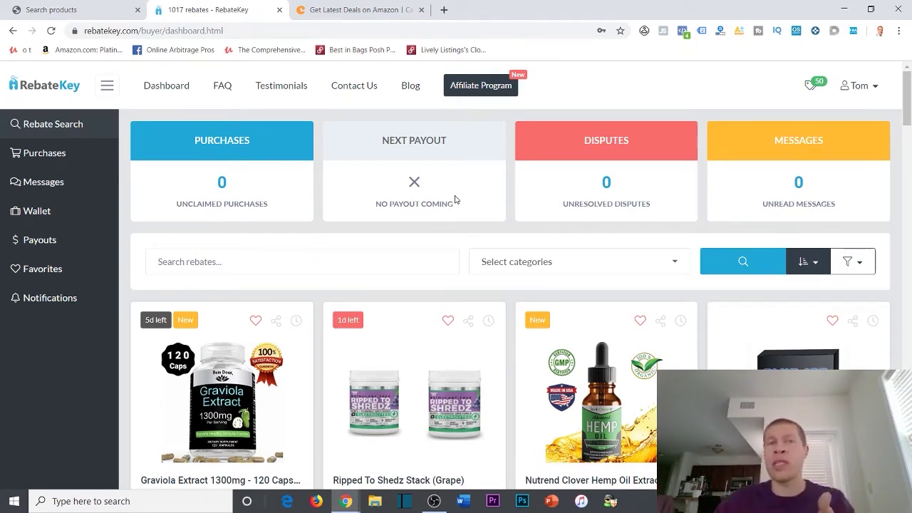
left_click(89, 16)
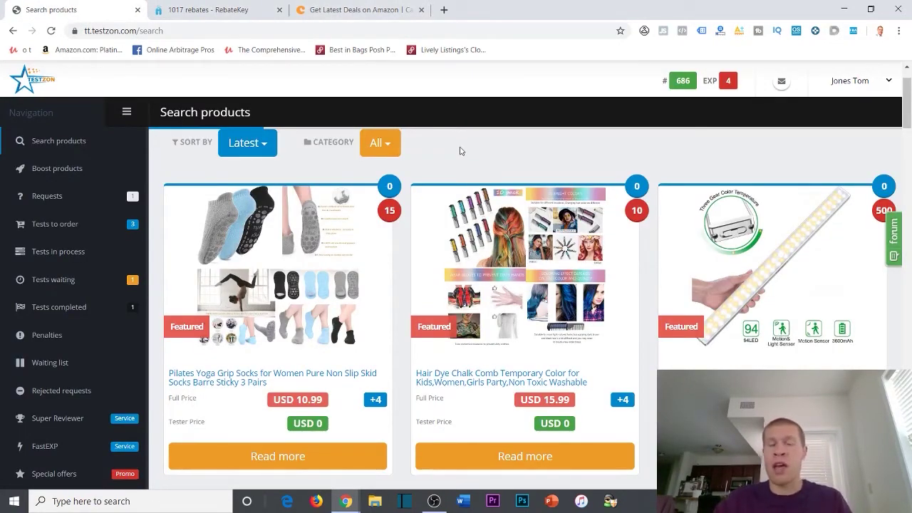
- Return to RebateKey and check the discounted prices in the first rows of rebates
key("ctrl+Tab")
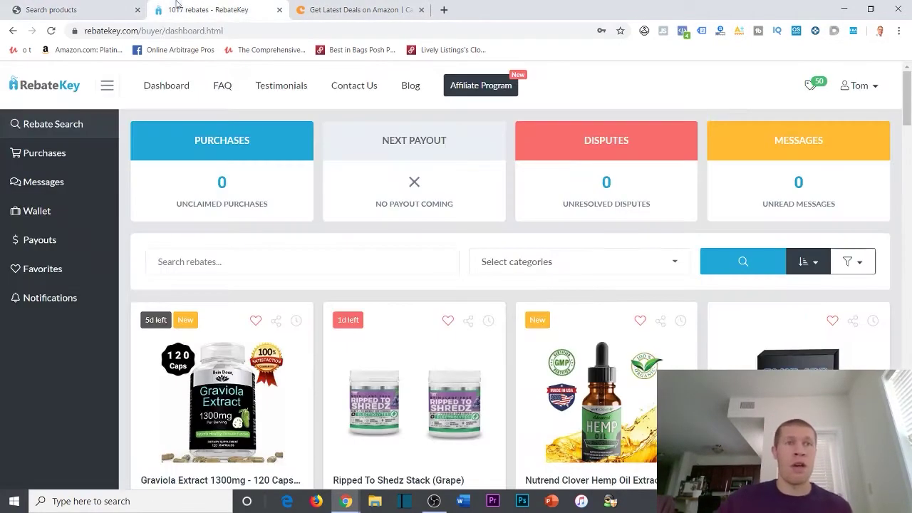
scroll(462, 171, "down", 5)
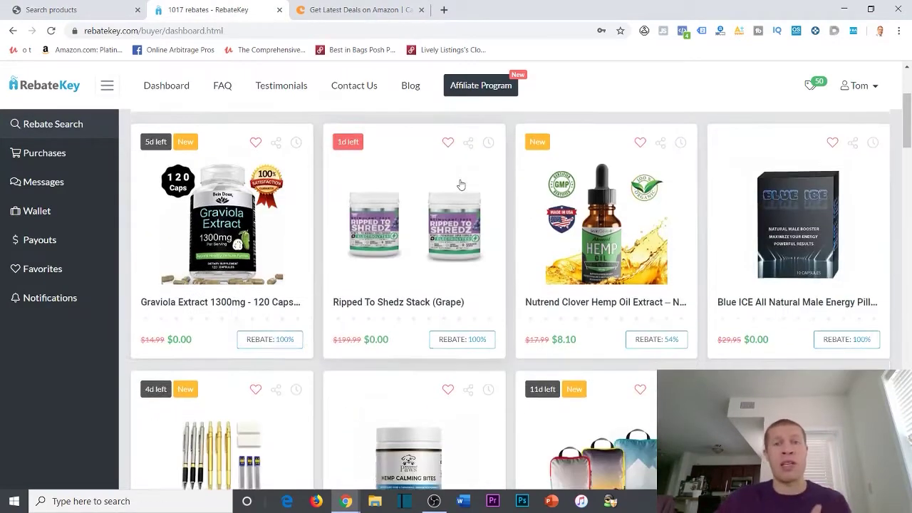
scroll(431, 220, "up", 3)
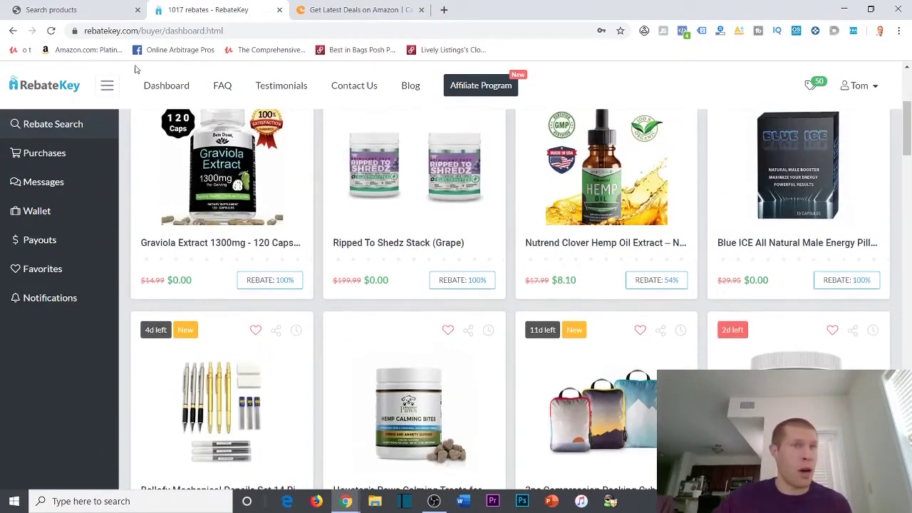
- Browse further through the Testzon featured products, checking the tester prices down to the LED headlight bulbs
left_click(85, 10)
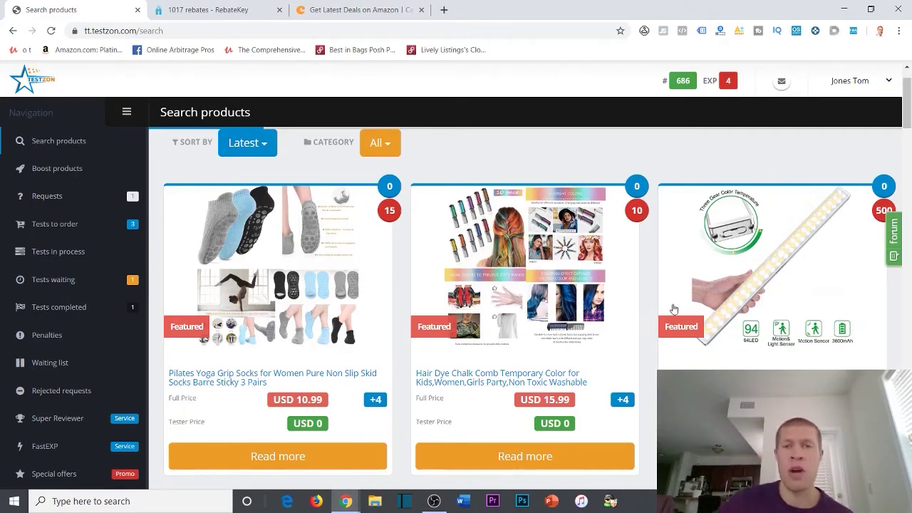
scroll(447, 249, "down", 8)
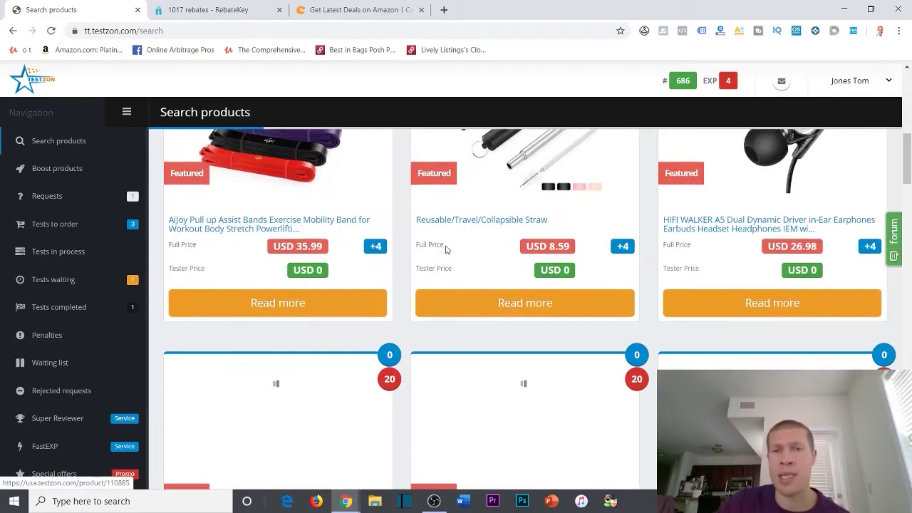
scroll(717, 316, "down", 3)
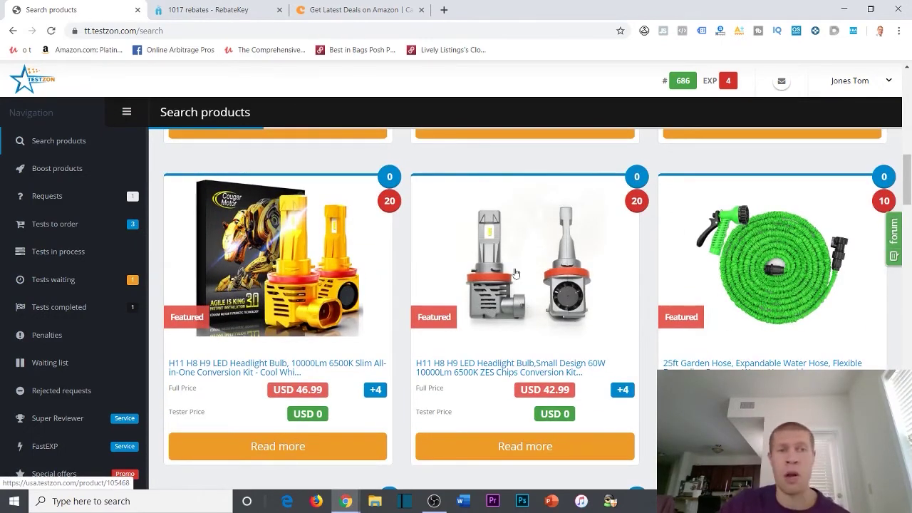
- Examine the original prices, final prices and rebate percentages of the RebateKey listings, down to the packing cubes
key("ctrl+Tab")
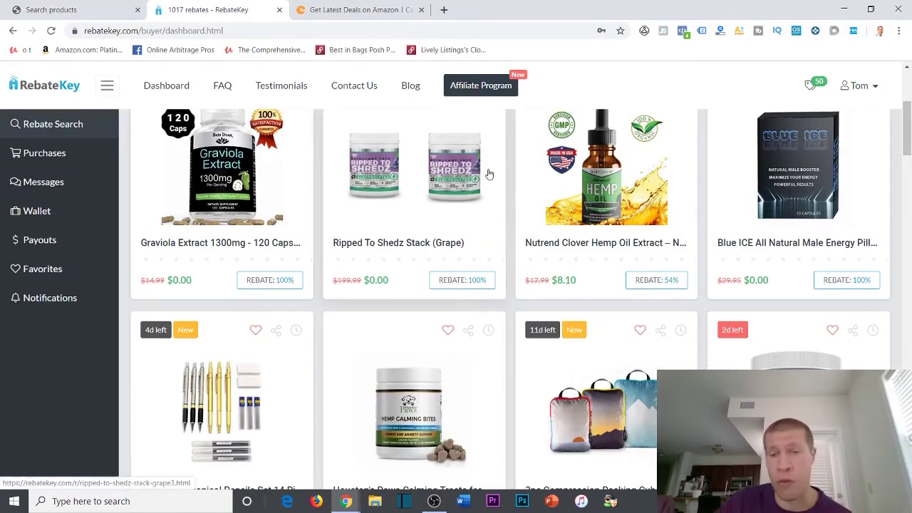
scroll(642, 171, "up", 1)
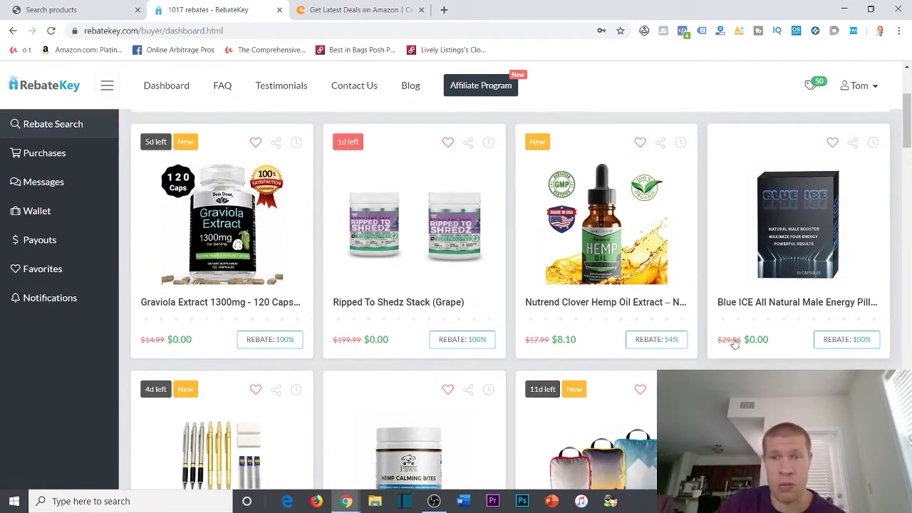
scroll(782, 344, "down", 3)
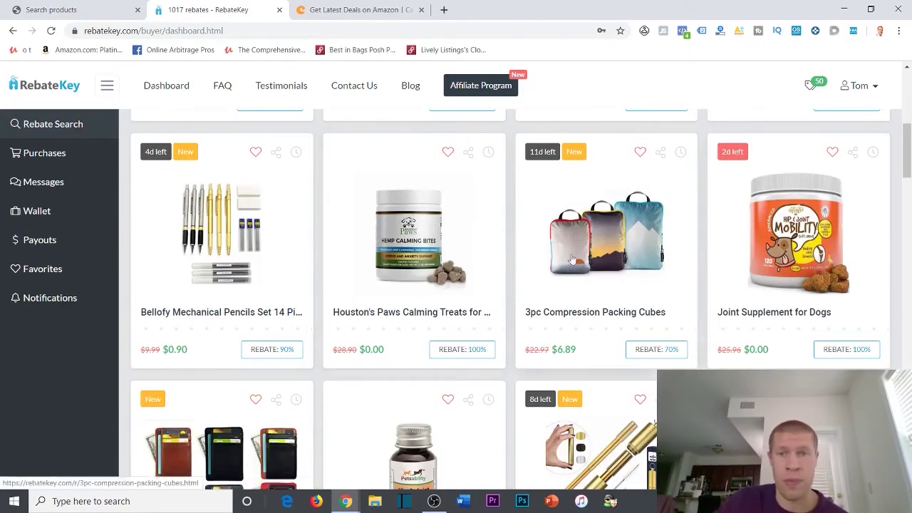
- Examine the prices and rebate percentages of the RebateKey listings from the dog joint supplement down to the leather wallets and collapsible straw
scroll(810, 135, "down", 2)
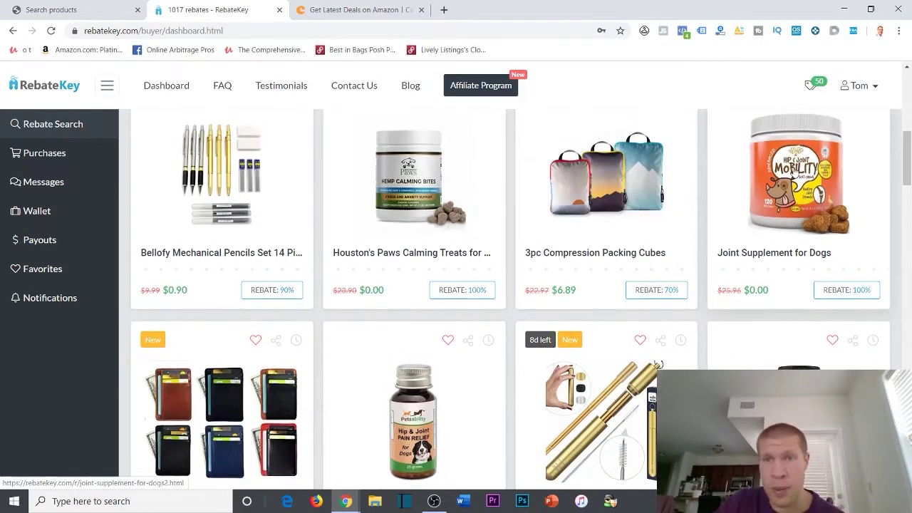
scroll(777, 207, "down", 2)
scroll(771, 178, "up", 2)
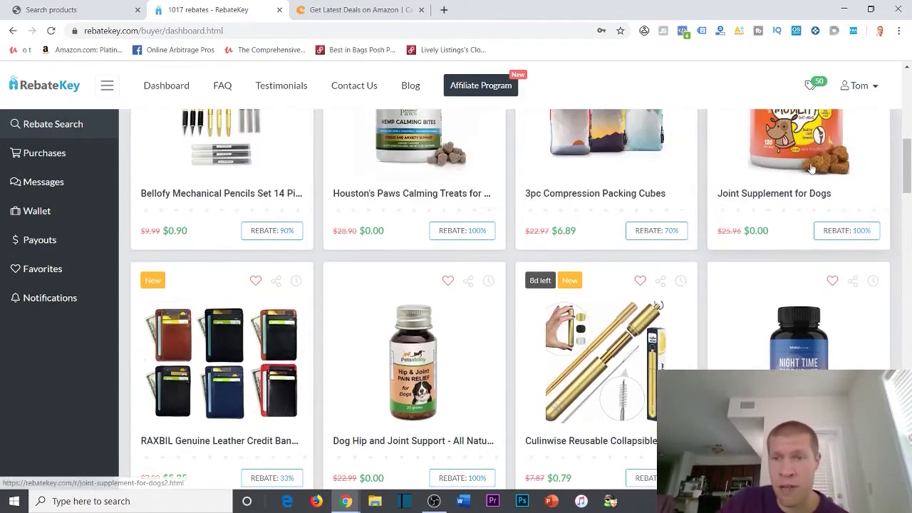
scroll(782, 255, "down", 3)
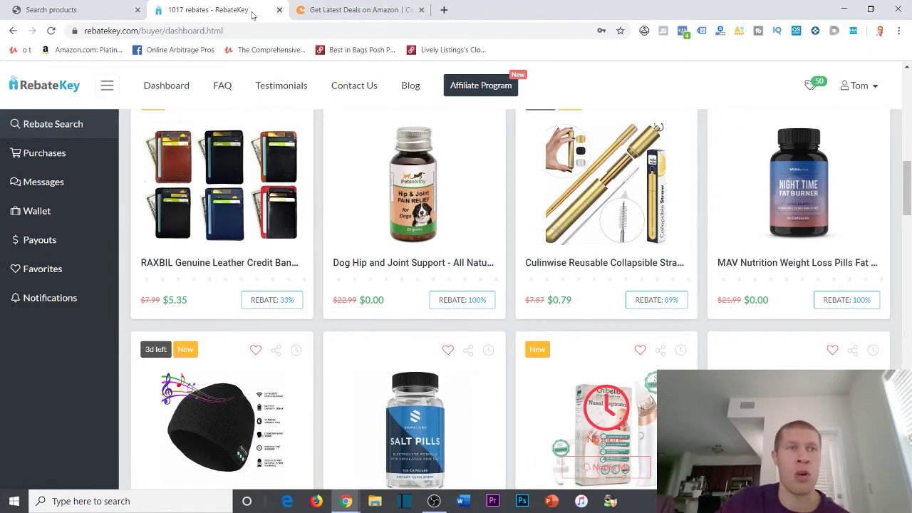
- Close the RebateKey and Testzon pages so that only Cashbackbase stays open
left_click(279, 10)
left_click(121, 10)
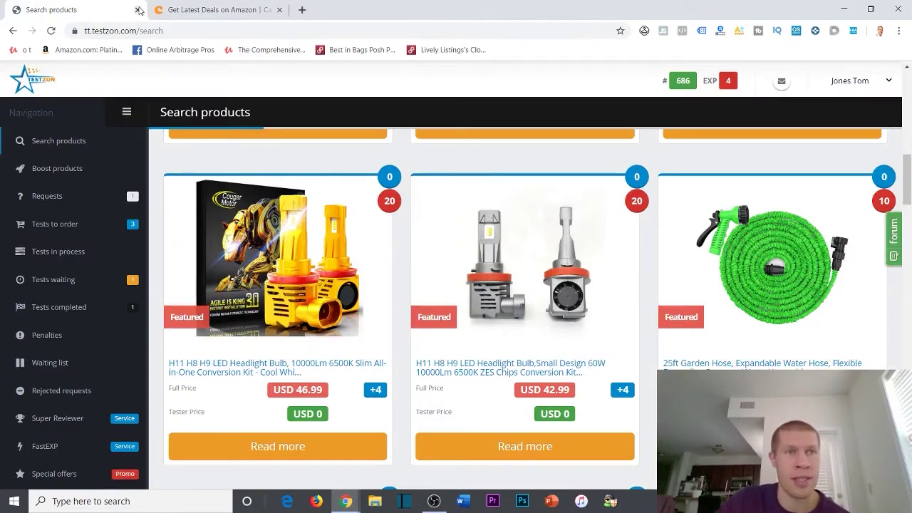
left_click(138, 10)
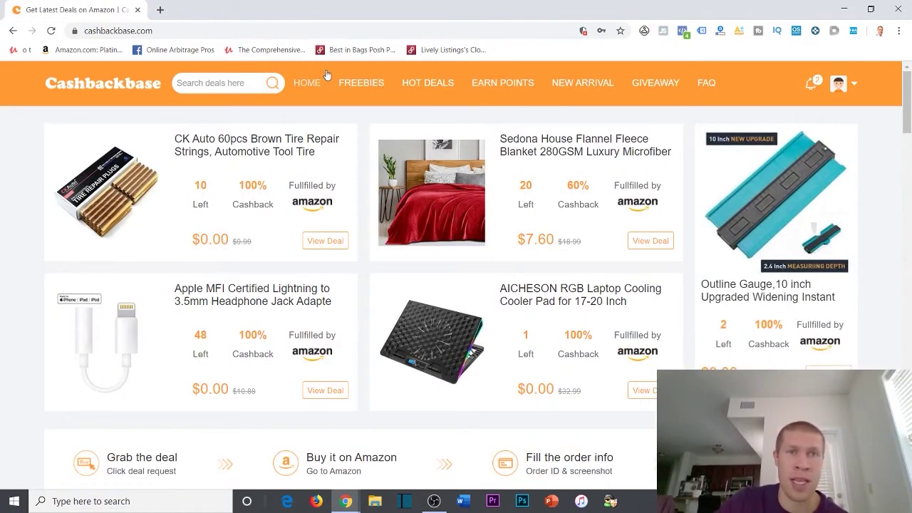
- View Cashbackbase's Hot Deals and its Freebies, checking the price and cashback of the free items down to the satin pillowcases
left_click(420, 87)
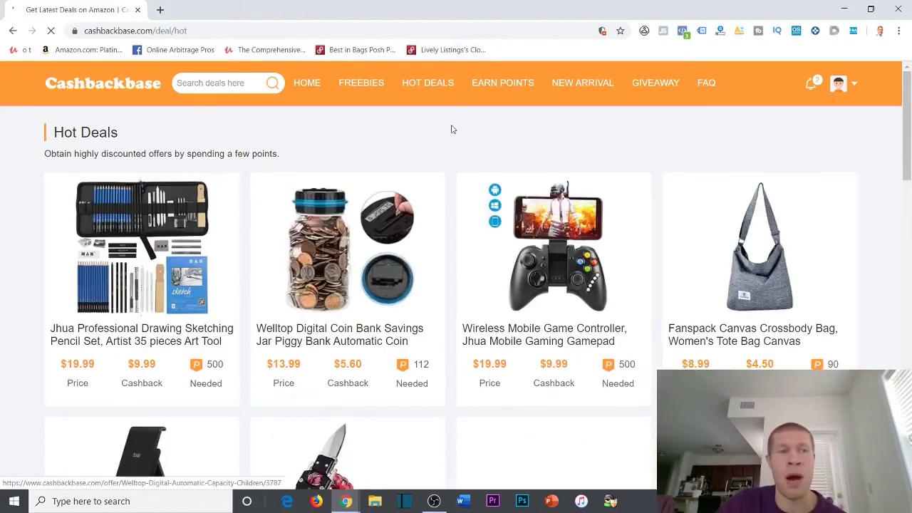
left_click(365, 100)
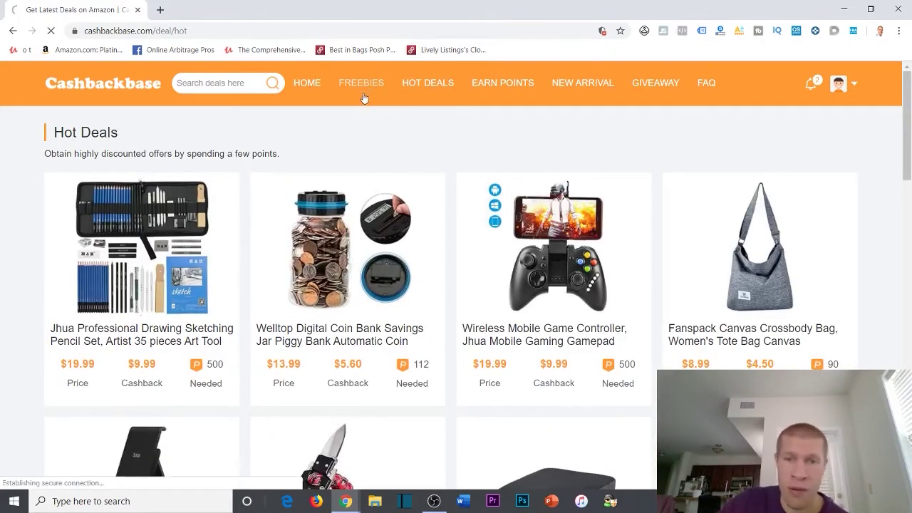
scroll(300, 178, "down", 2)
scroll(218, 194, "up", 1)
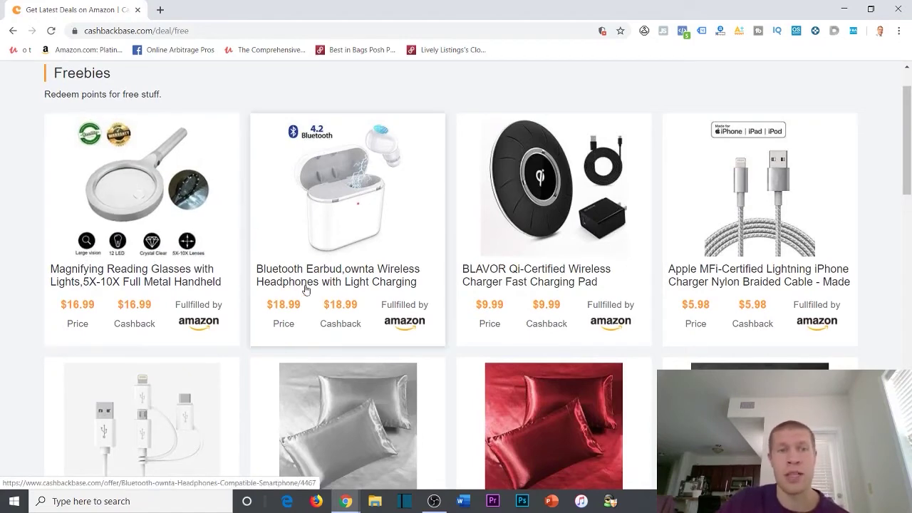
scroll(819, 267, "down", 2)
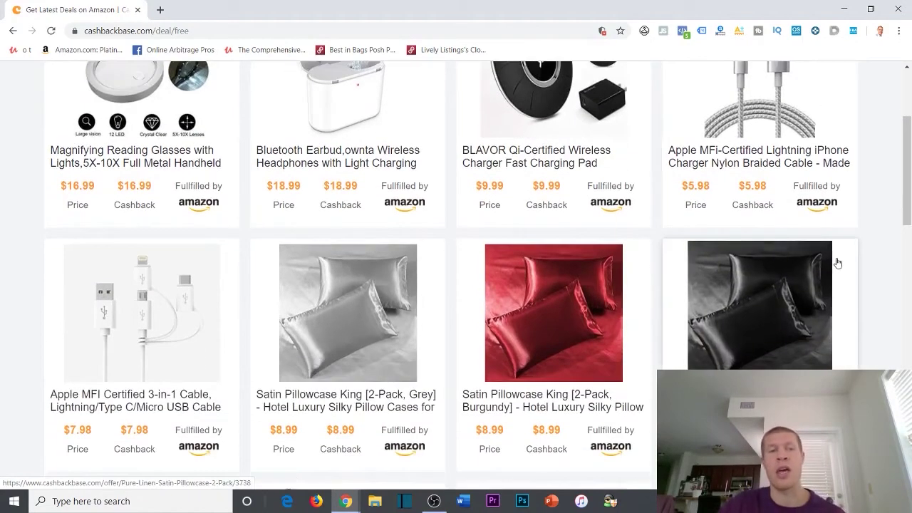
scroll(835, 256, "down", 1)
scroll(834, 256, "up", 4)
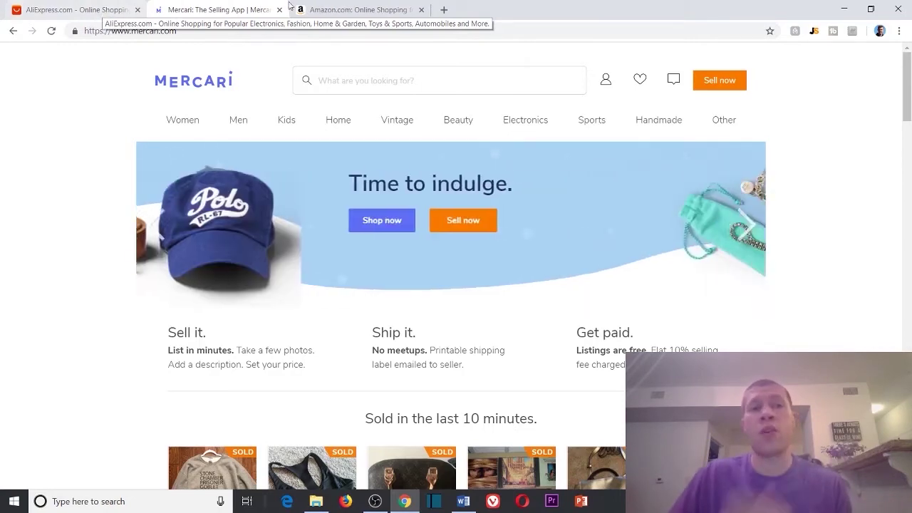
- Switch to Amazon, find the Bluetooth beanie among the trending last-minute deals and open its product page
left_click(332, 12)
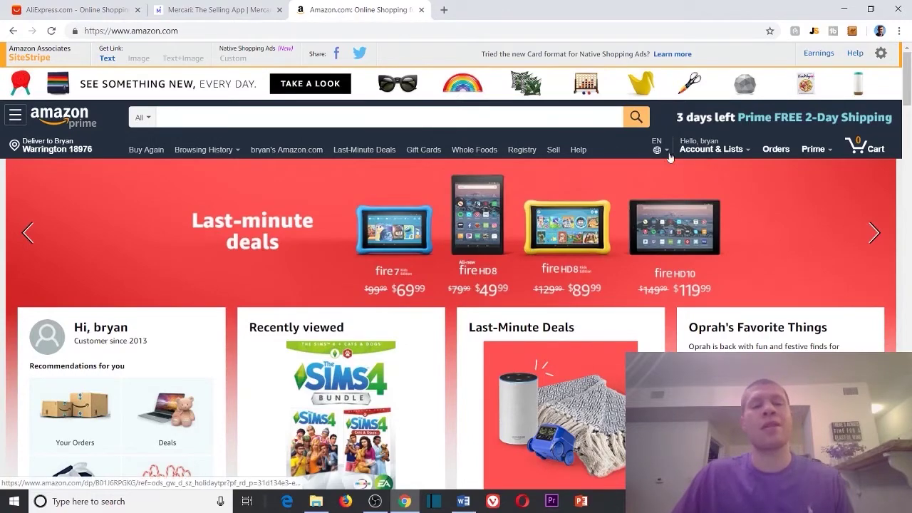
scroll(458, 169, "down", 3)
scroll(458, 169, "up", 3)
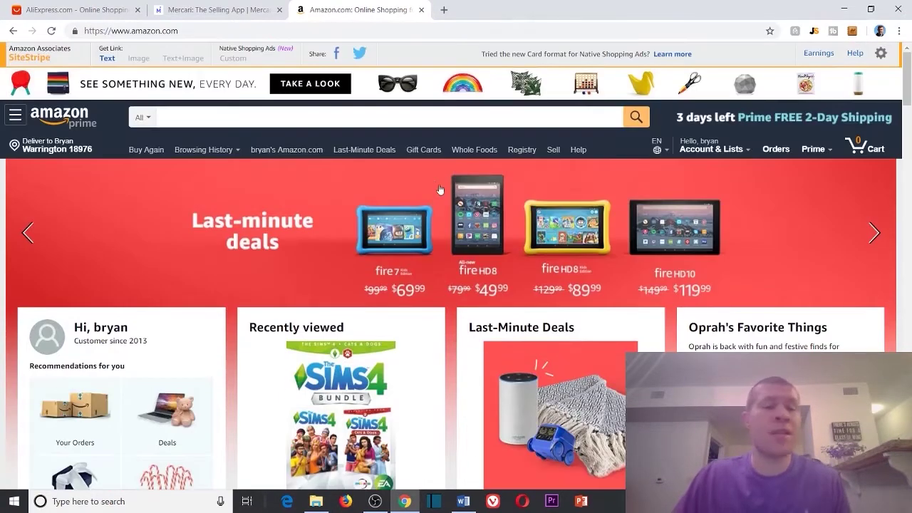
scroll(390, 167, "down", 1)
scroll(390, 167, "down", 1)
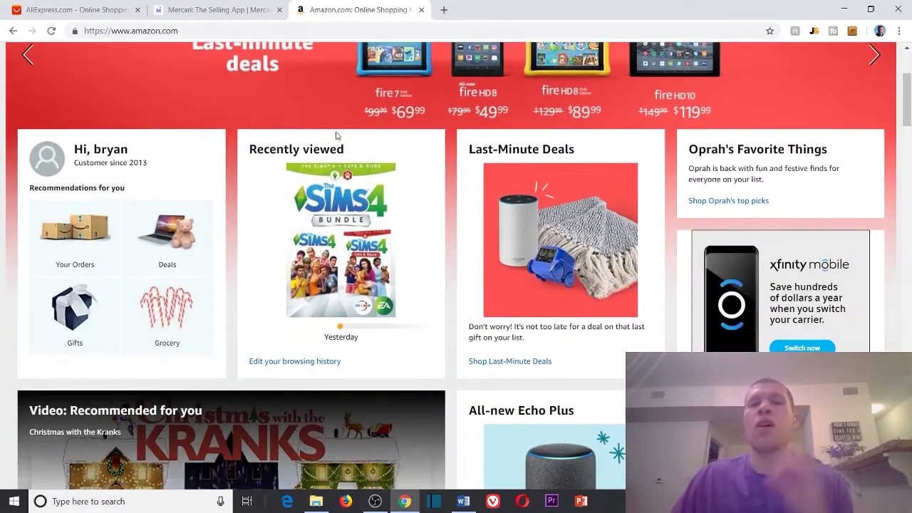
scroll(470, 133, "down", 3)
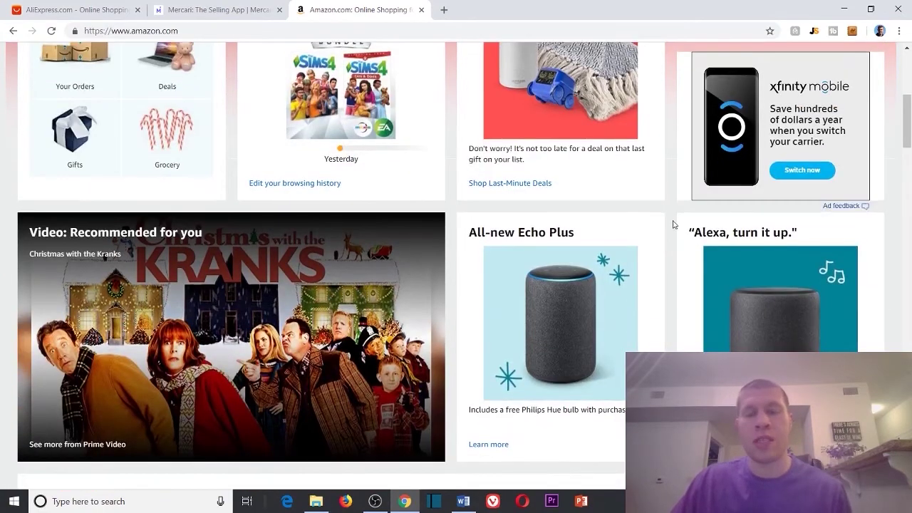
scroll(674, 220, "down", 3)
scroll(584, 209, "down", 10)
scroll(480, 218, "up", 1)
scroll(478, 221, "up", 2)
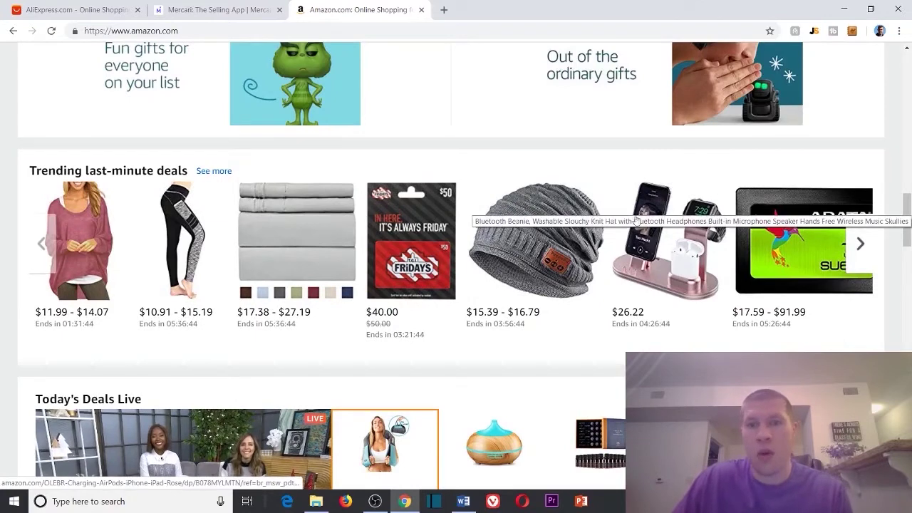
left_click(544, 230)
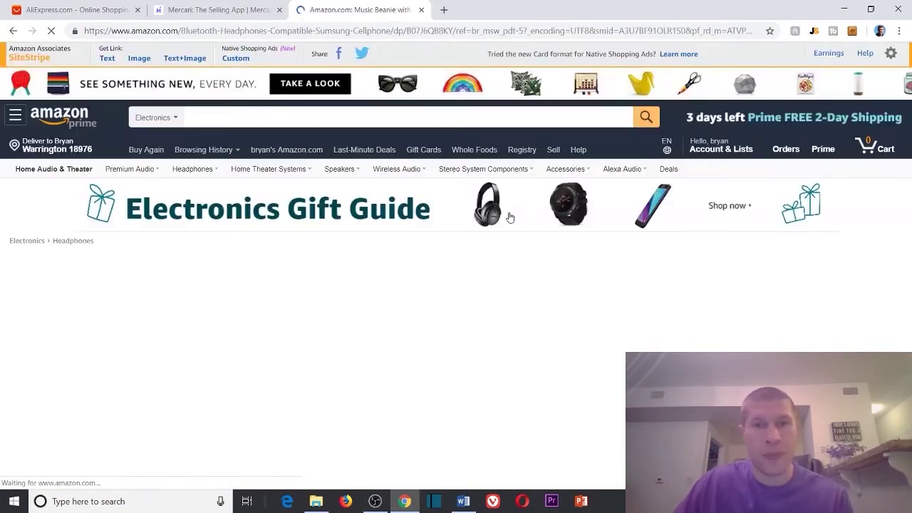
scroll(411, 239, "down", 3)
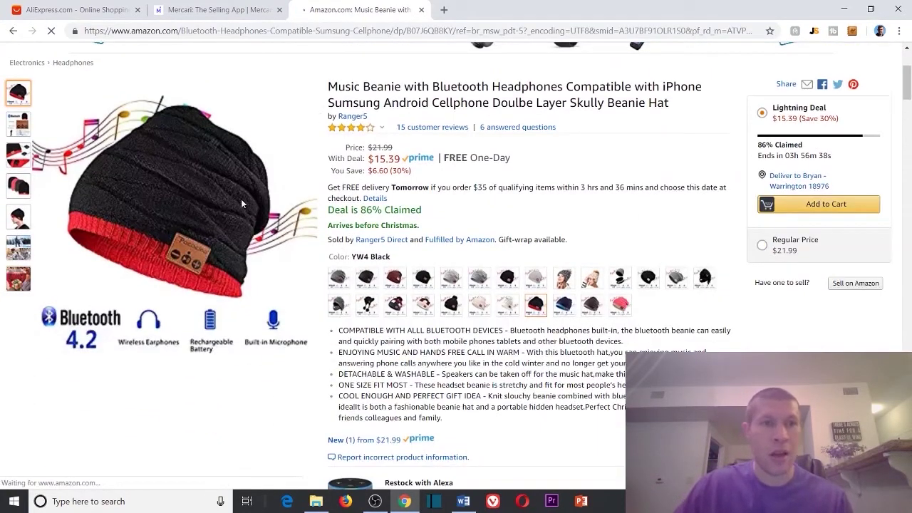
- Enlarge the beanie's main product photo and save it to Downloads as hat1
right_click(220, 201)
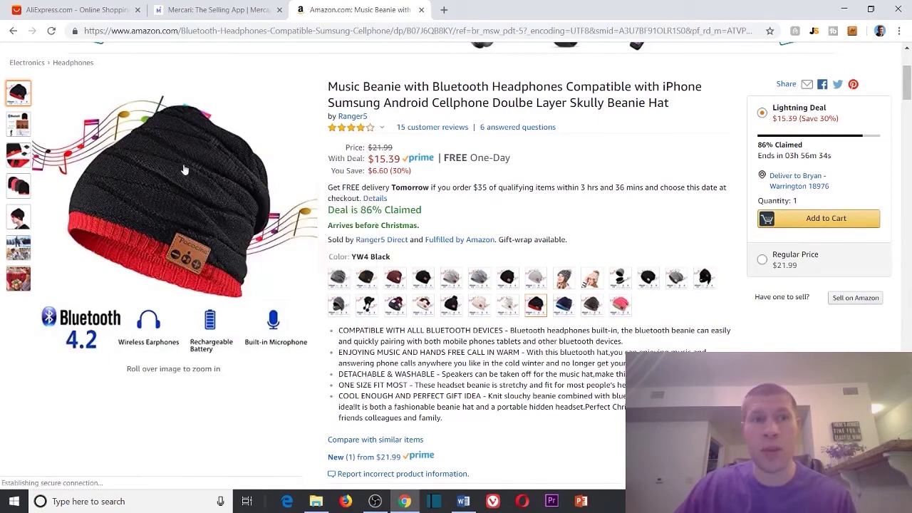
left_click(183, 164)
right_click(385, 241)
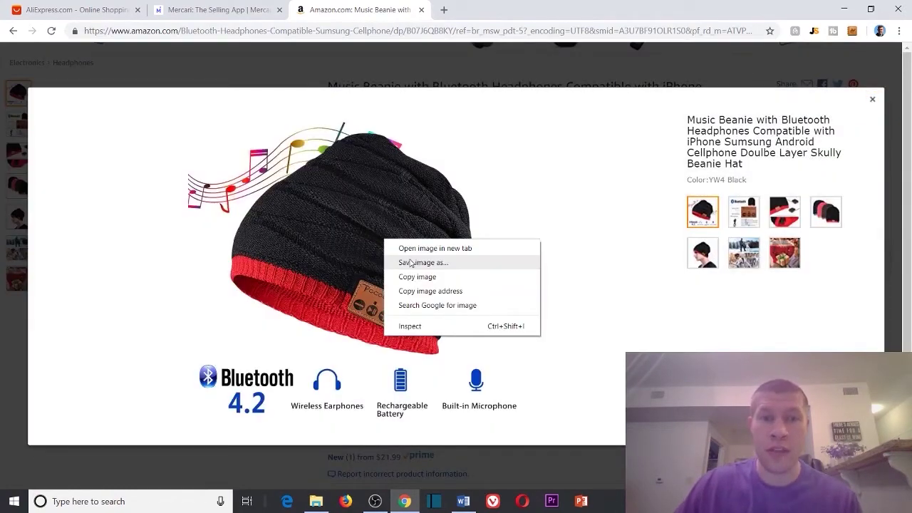
left_click(411, 262)
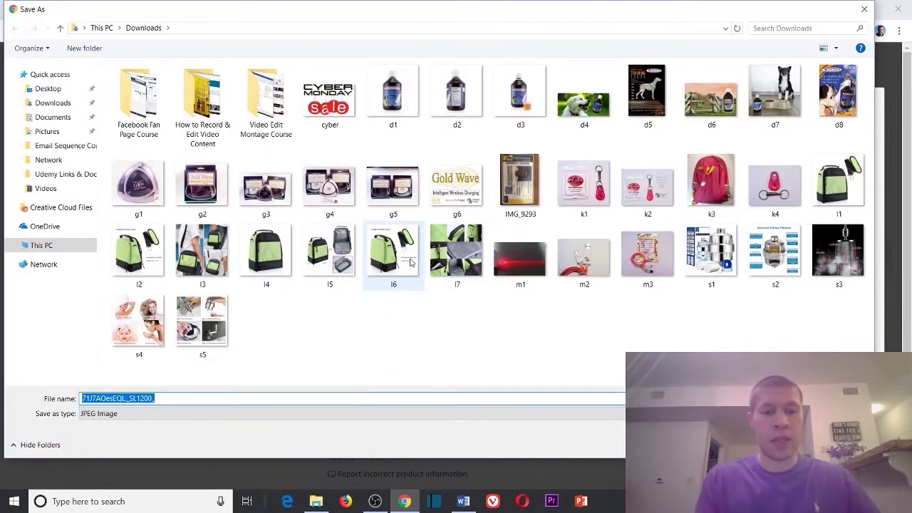
type("hat1")
key("Return")
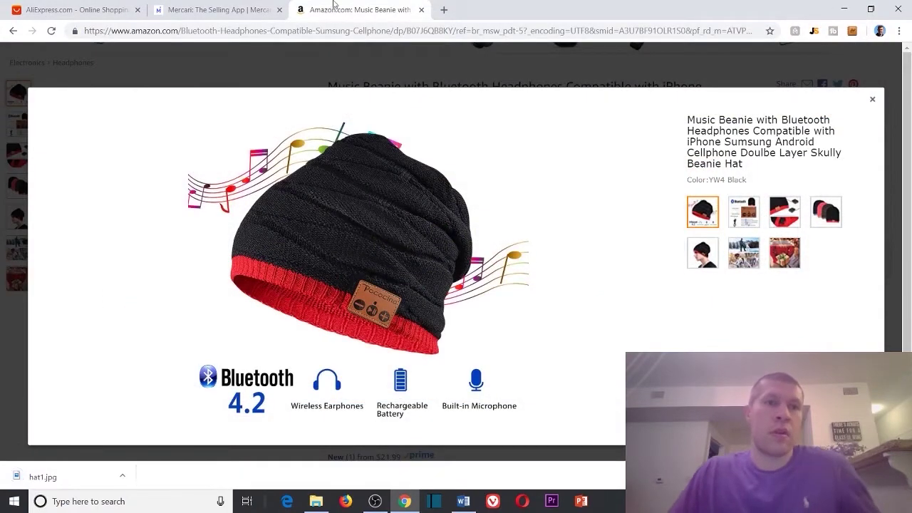
- Switch to Mercari and open a blank listing form for selling an item
left_click(220, 8)
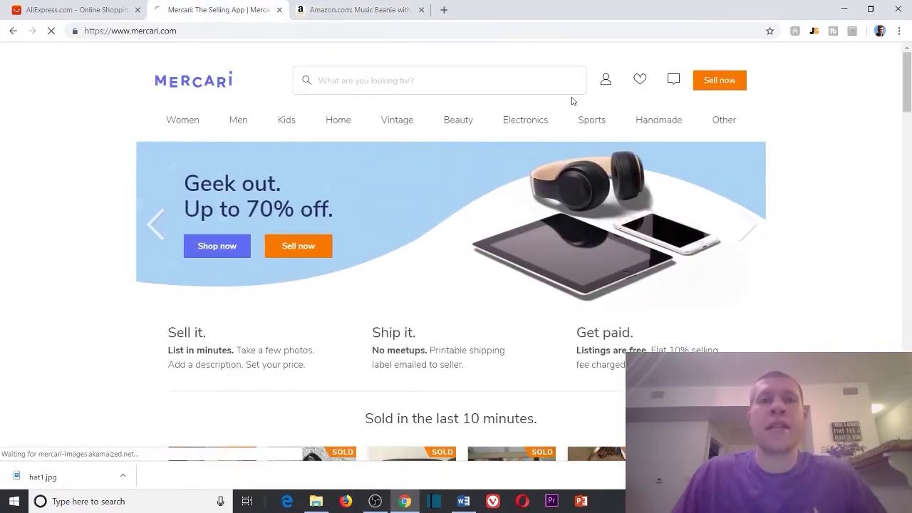
left_click(356, 9)
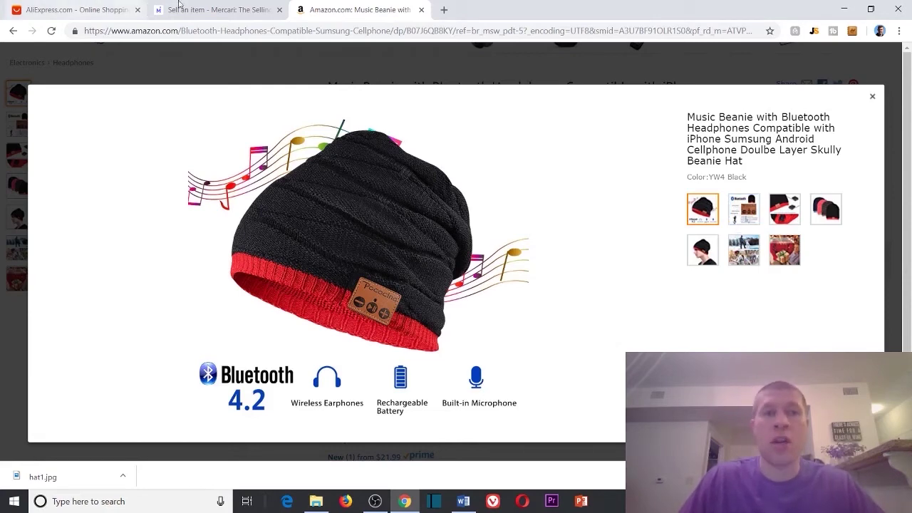
left_click(203, 5)
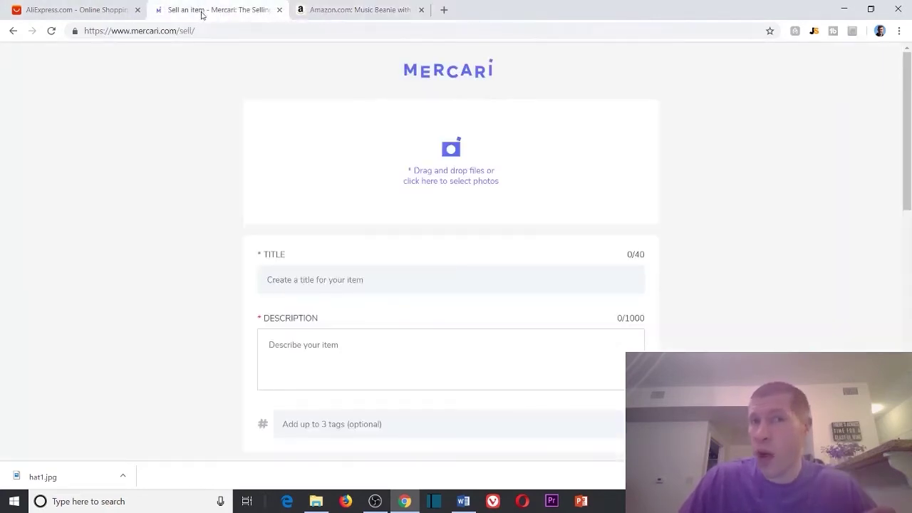
- Add the hat1 image from Downloads as the listing's first photo and activate the empty title field
left_click(449, 171)
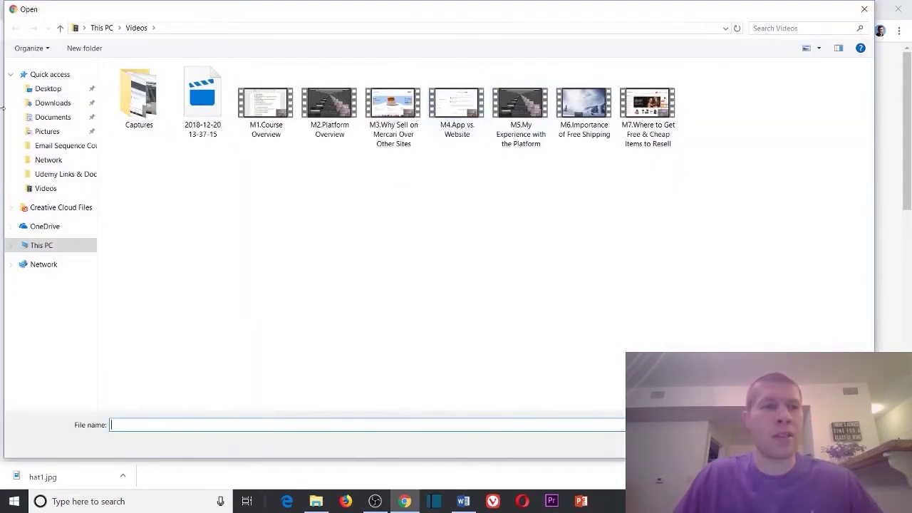
left_click(33, 106)
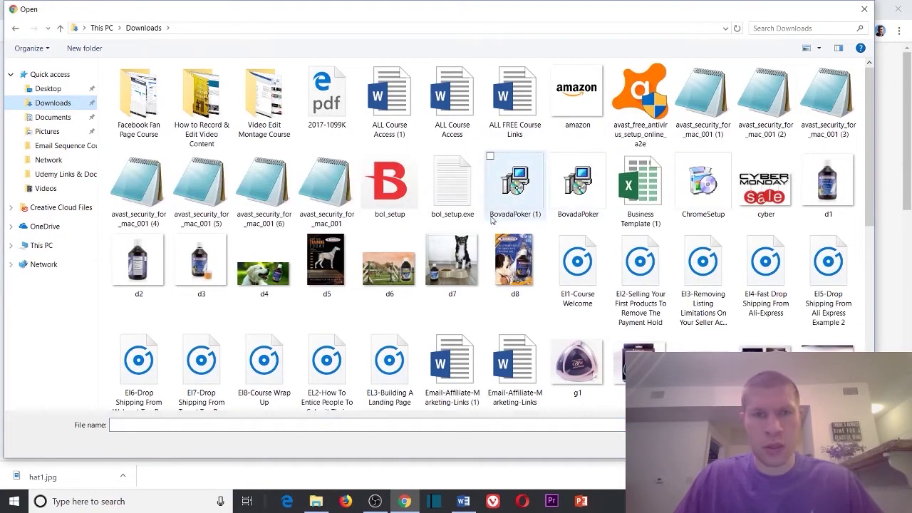
scroll(558, 231, "down", 5)
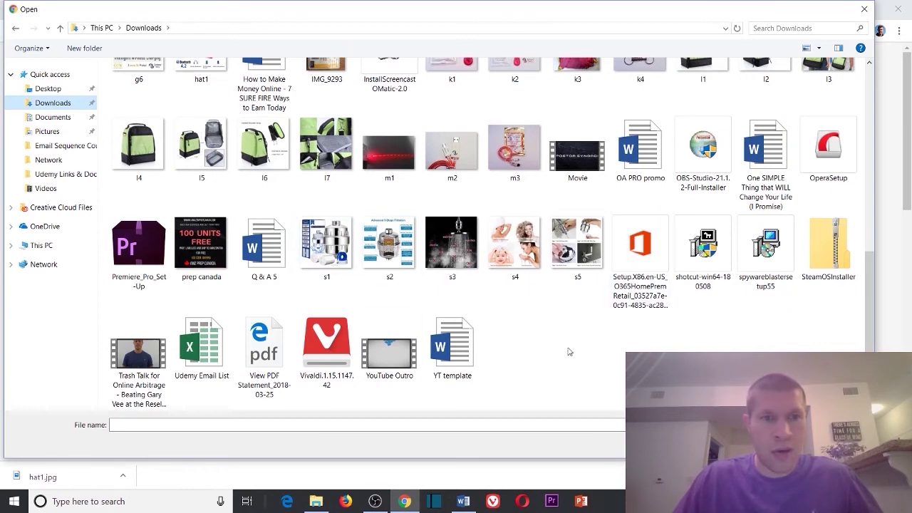
scroll(577, 178, "up", 3)
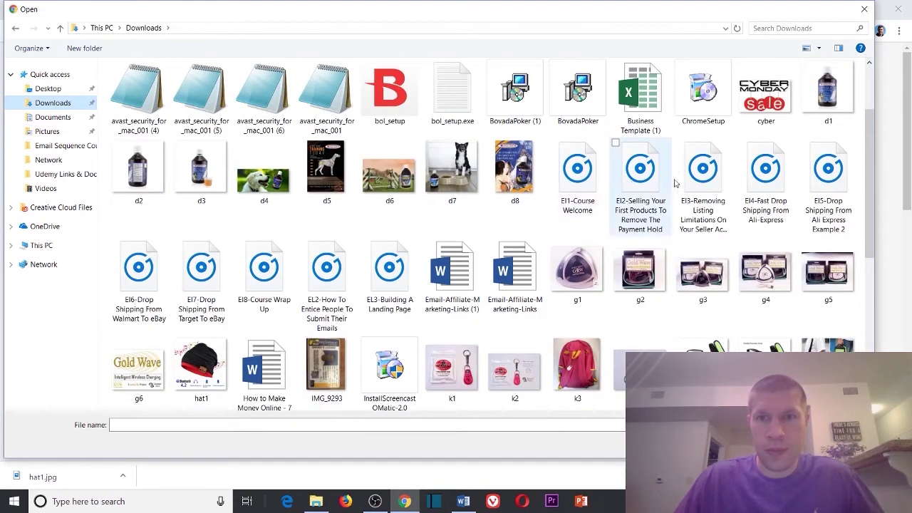
left_click(810, 28)
double_click(186, 372)
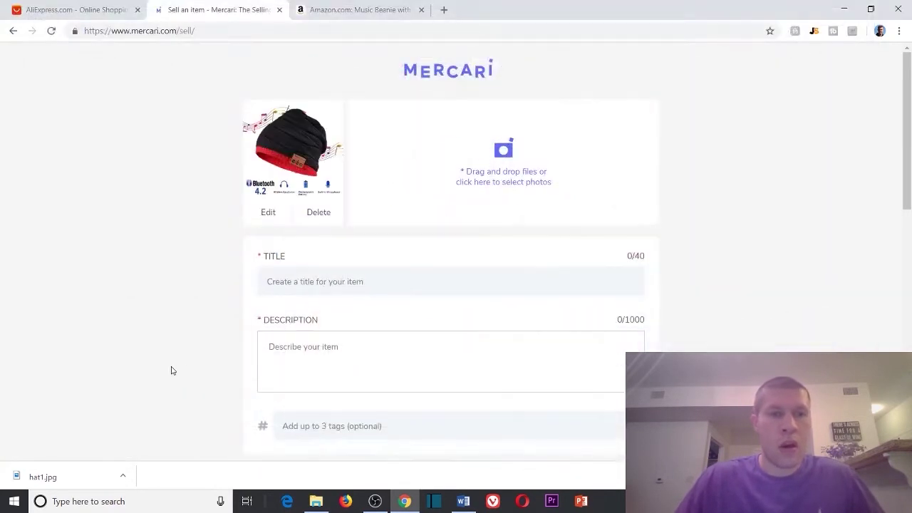
left_click(451, 277)
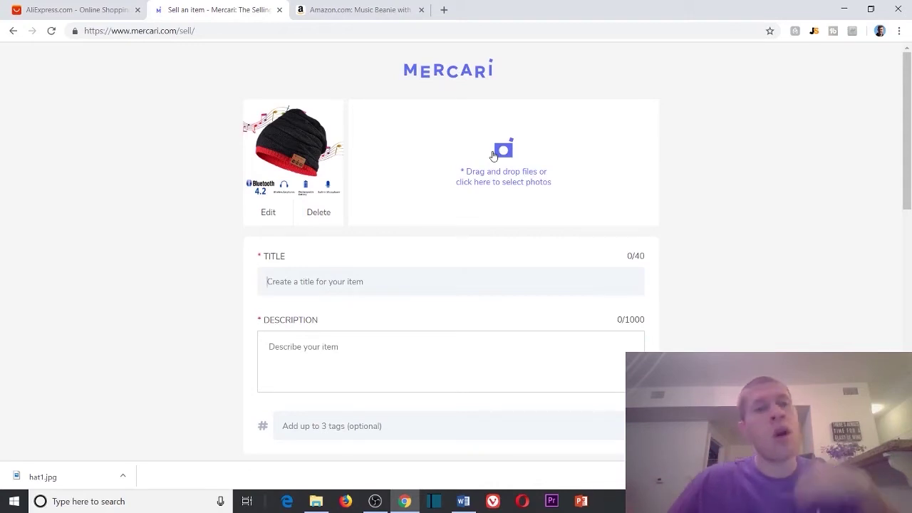
- Return to the Amazon beanie and look through its additional product photos, starting with the Bluetooth controls diagram
left_click(325, 9)
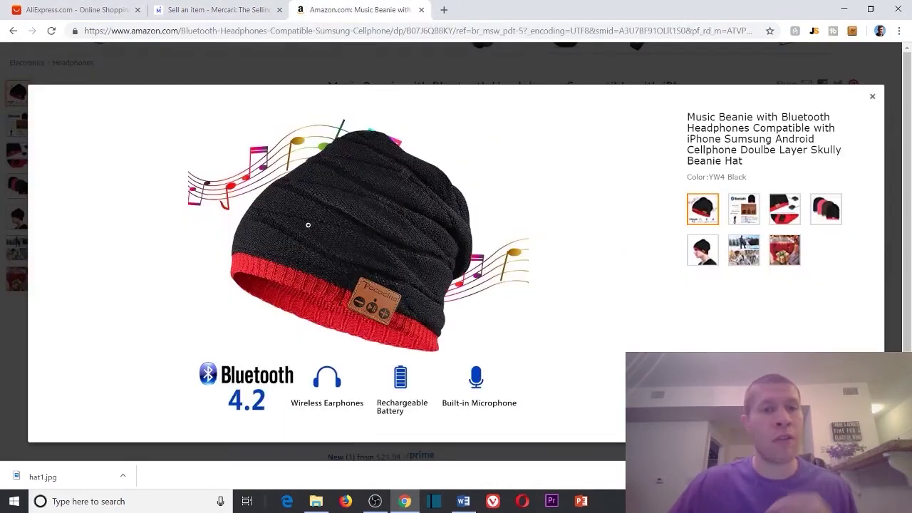
left_click(744, 209)
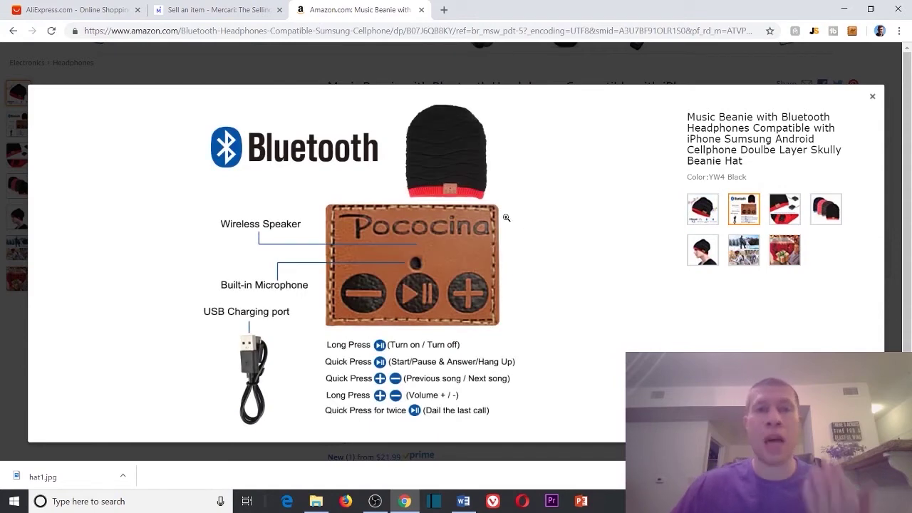
left_click(784, 214)
left_click(820, 219)
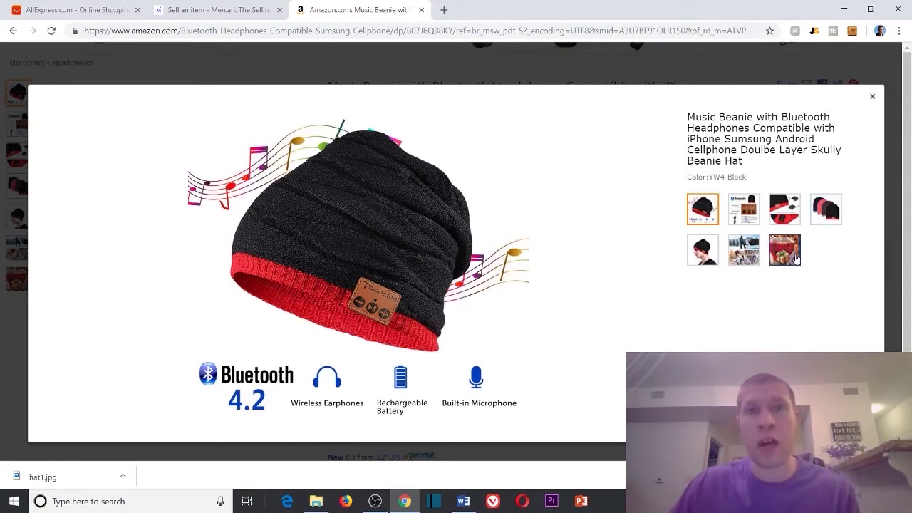
- Leave the enlarged photo view and select the beanie's full product title
left_click(454, 65)
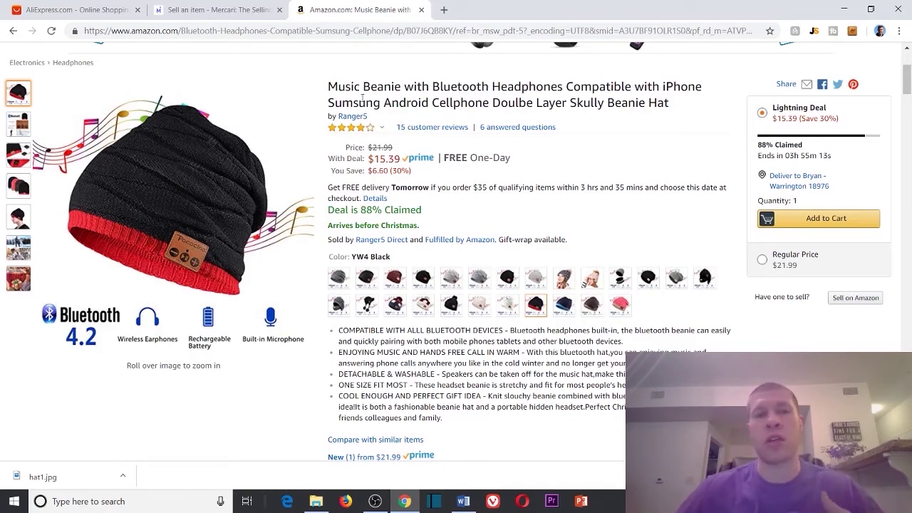
left_click_drag(329, 86, 694, 111)
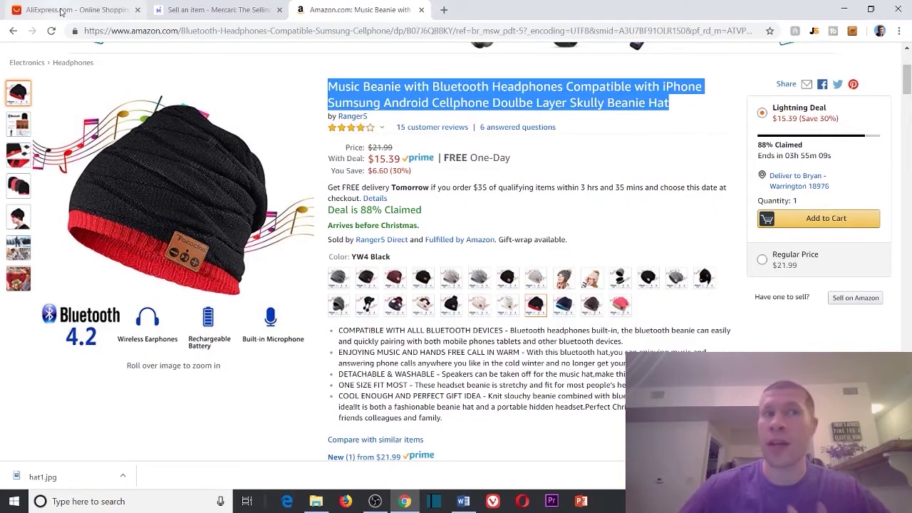
- Copy "Music Beanie with Bluetooth Headphones" from the Amazon product title into the Mercari listing's title
left_click(179, 9)
left_click(361, 10)
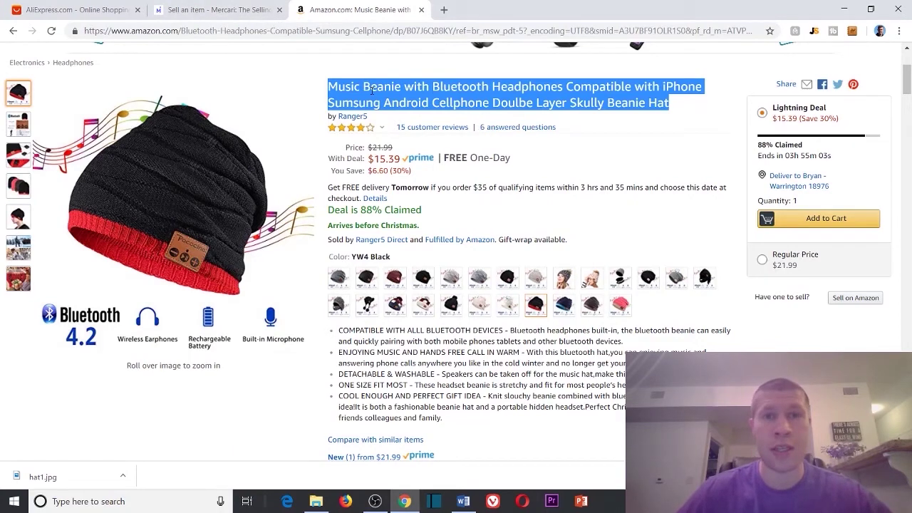
left_click(343, 89)
left_click_drag(329, 87, 563, 86)
right_click(563, 86)
left_click(576, 94)
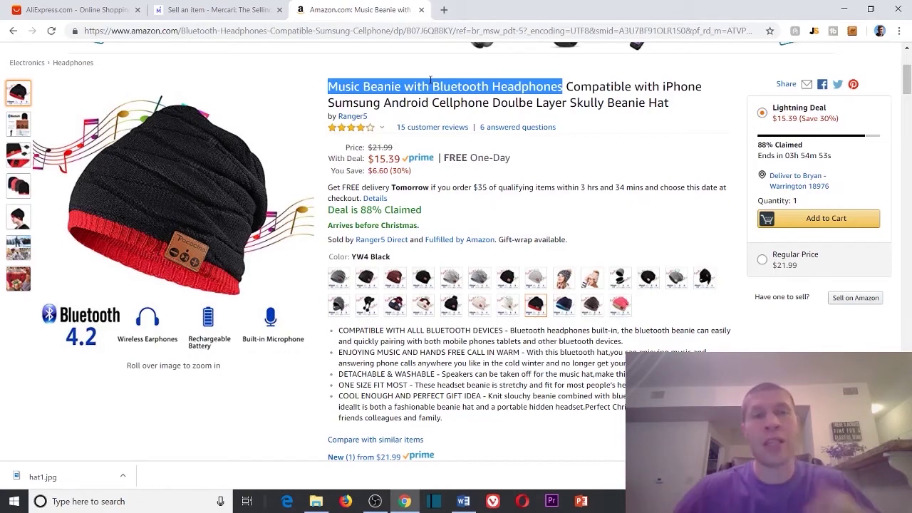
left_click(266, 6)
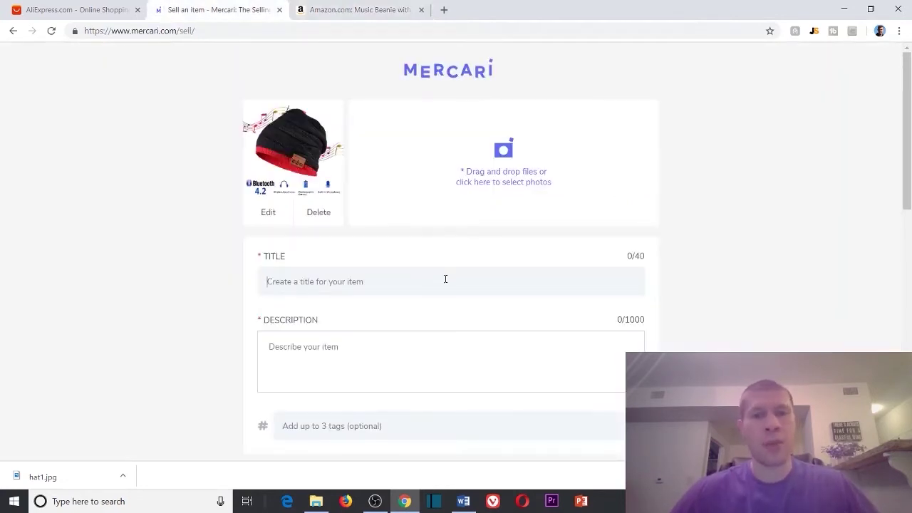
key("ctrl+v")
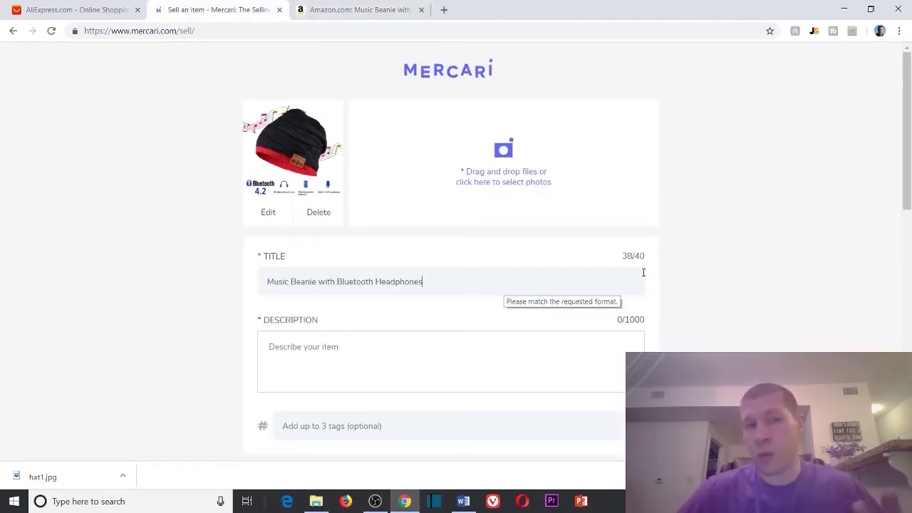
- Review the rest of the beanie's Amazon title for usable keywords, including the "Skully Beanie" wording, and return to the Mercari listing
left_click(378, 11)
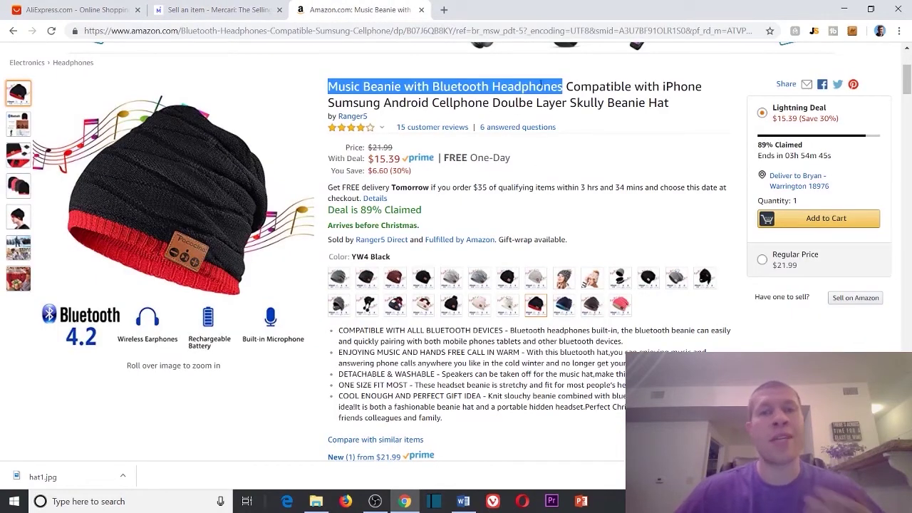
left_click(591, 87)
left_click_drag(572, 104, 617, 103)
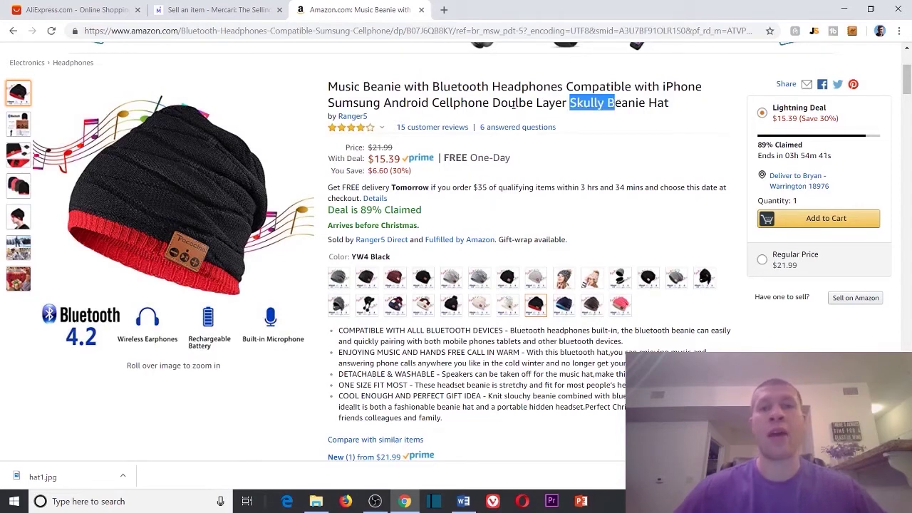
left_click(537, 102)
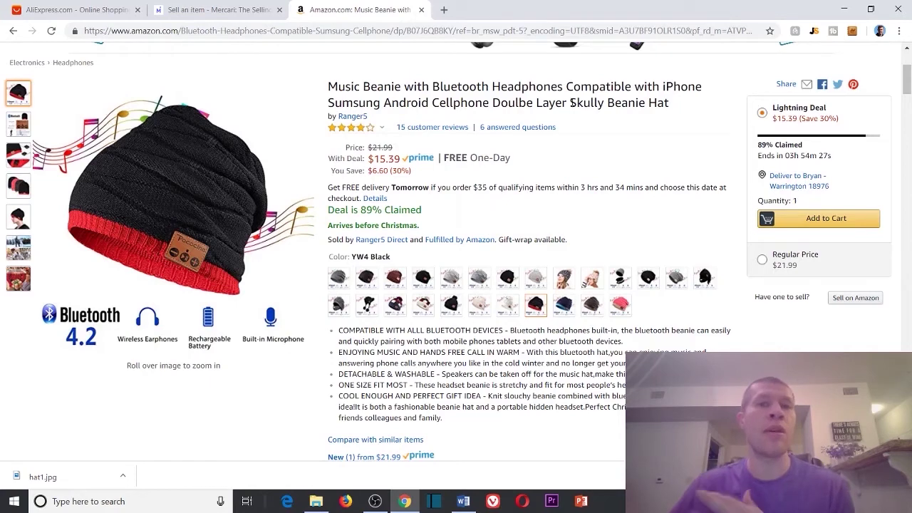
left_click(214, 9)
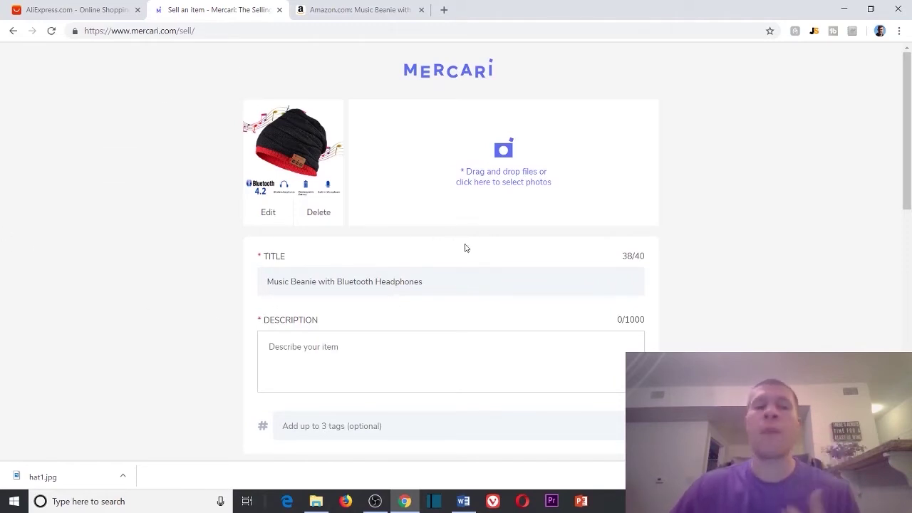
- Copy all of the Amazon beanie's feature bullet points, from Bluetooth compatibility to gift idea, into the Mercari listing's description
left_click(370, 10)
scroll(470, 157, "down", 5)
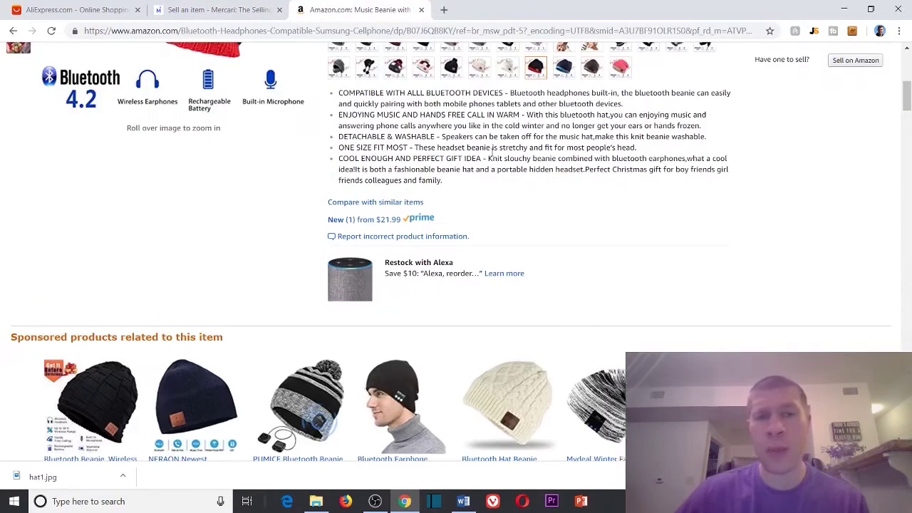
scroll(470, 158, "up", 2)
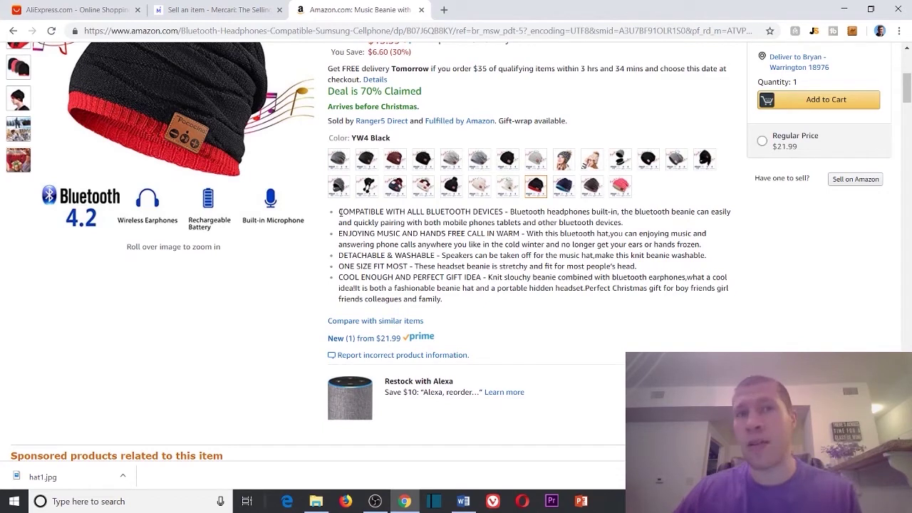
left_click_drag(340, 212, 379, 234)
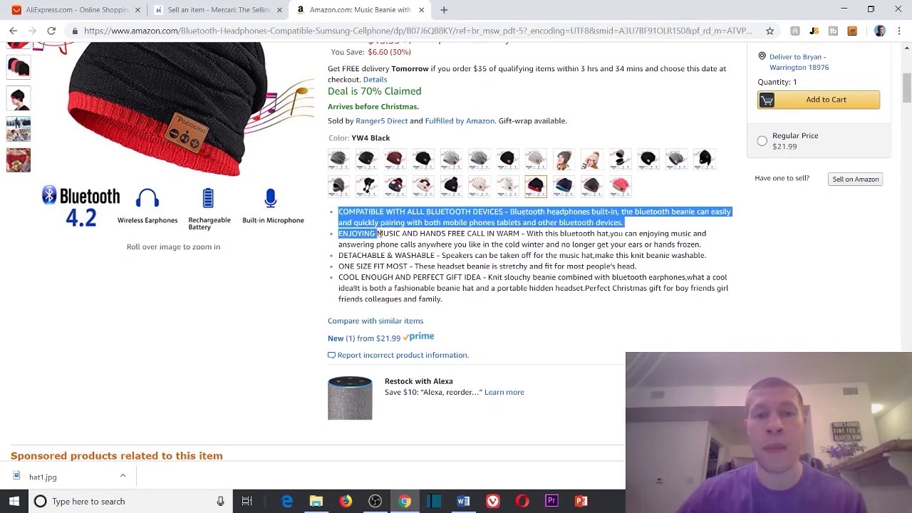
left_click(461, 304)
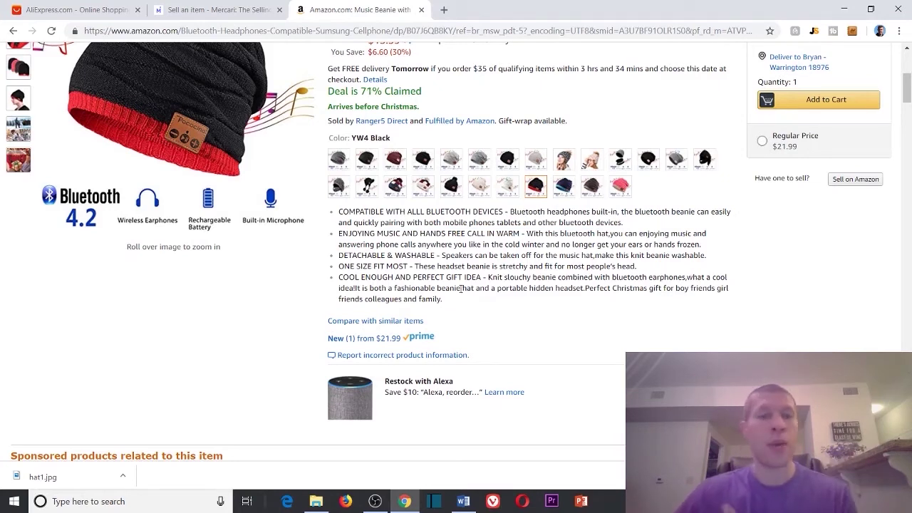
left_click_drag(451, 302, 342, 212)
right_click(343, 213)
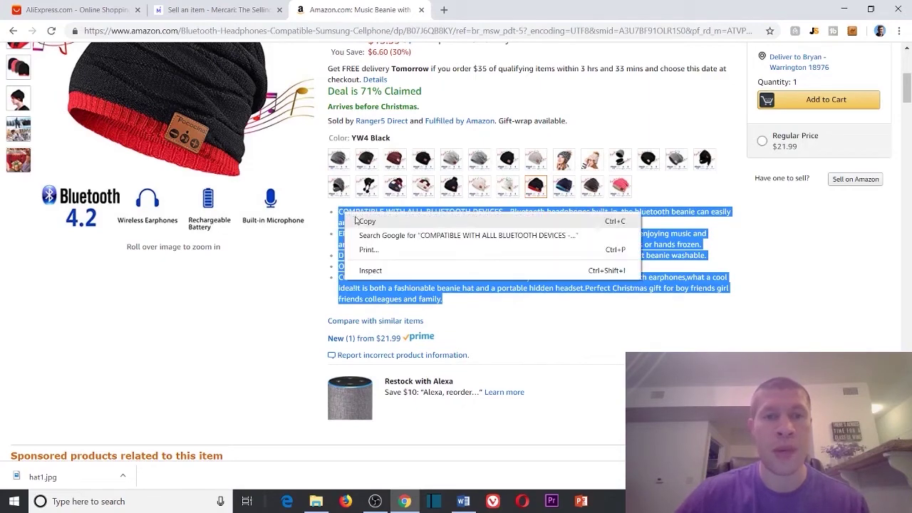
left_click(364, 218)
left_click(214, 9)
left_click(384, 337)
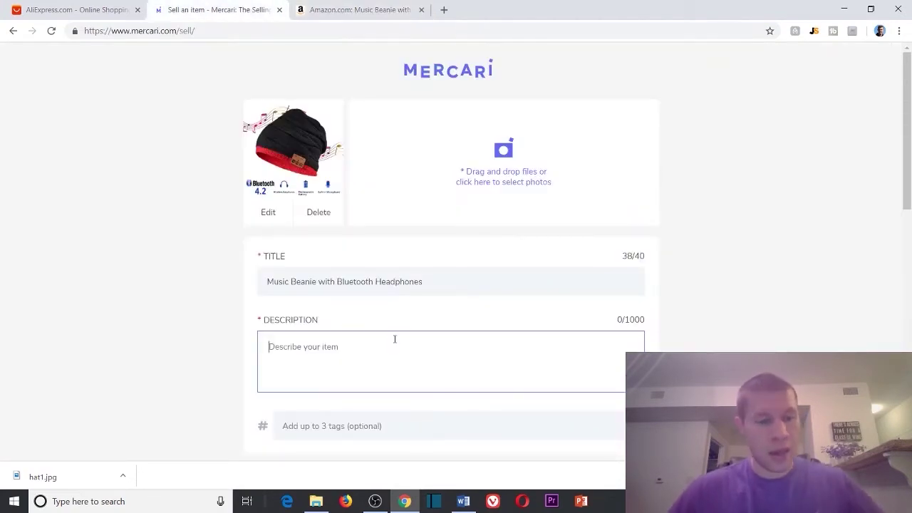
key("ctrl+v")
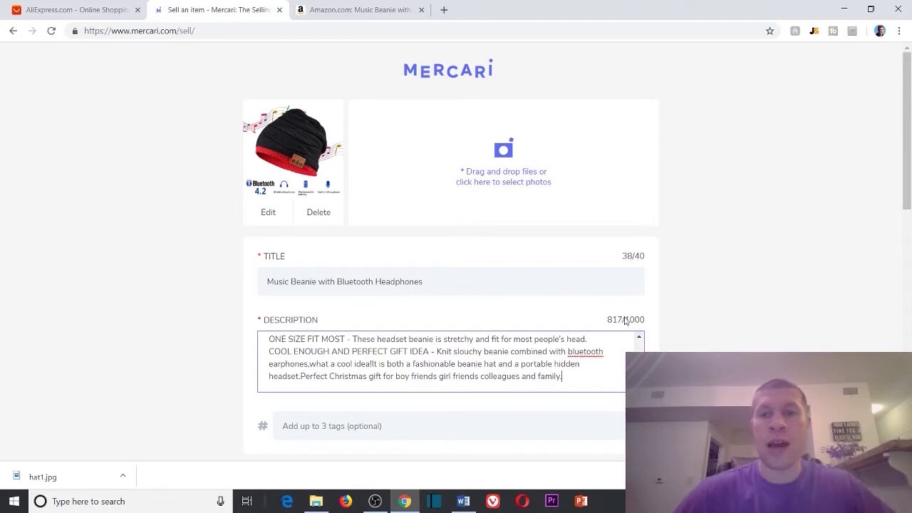
- Add the tags #beanie, #hat and #winter to the listing
left_click(757, 306)
scroll(591, 285, "down", 1)
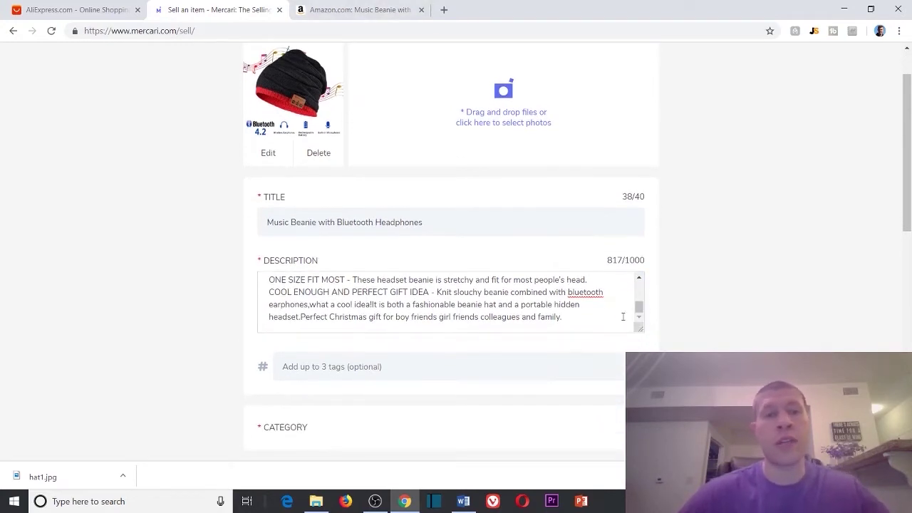
scroll(706, 330, "down", 1)
scroll(676, 291, "up", 1)
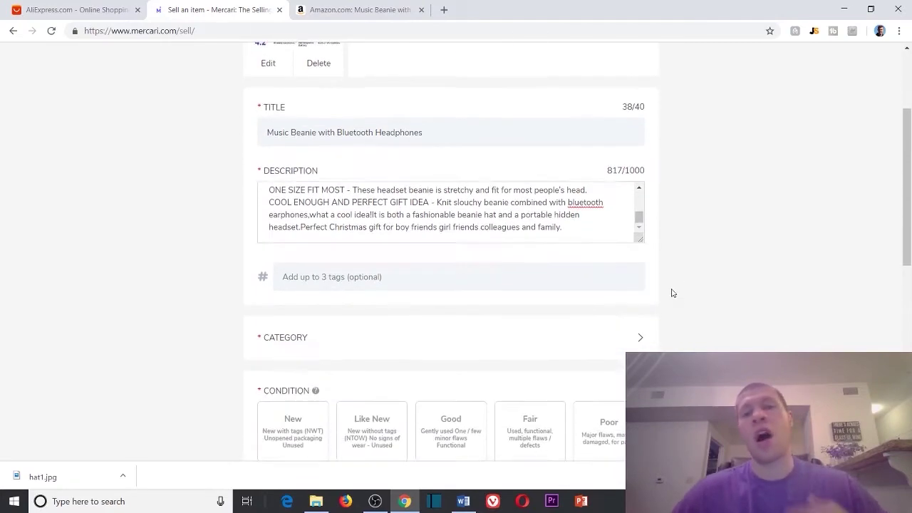
scroll(499, 214, "down", 3)
scroll(749, 110, "up", 3)
scroll(740, 107, "down", 2)
scroll(732, 114, "up", 3)
scroll(731, 116, "down", 1)
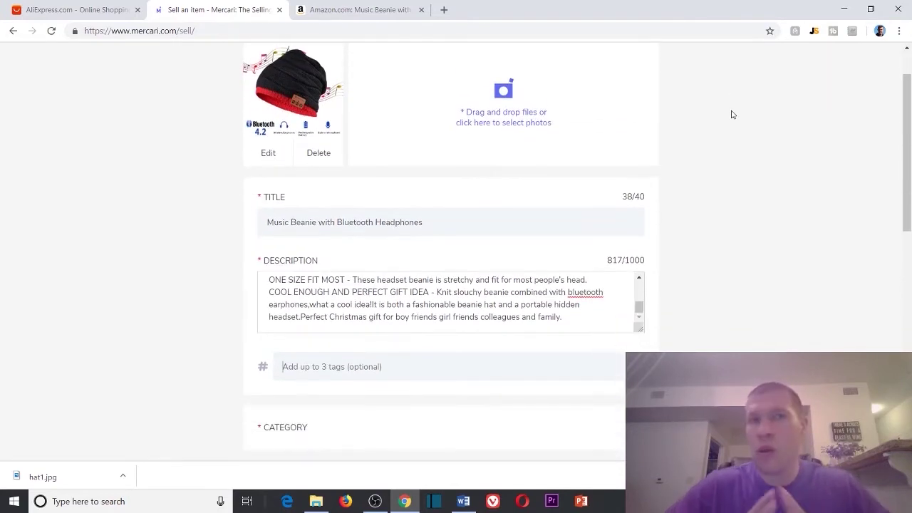
scroll(713, 142, "up", 1)
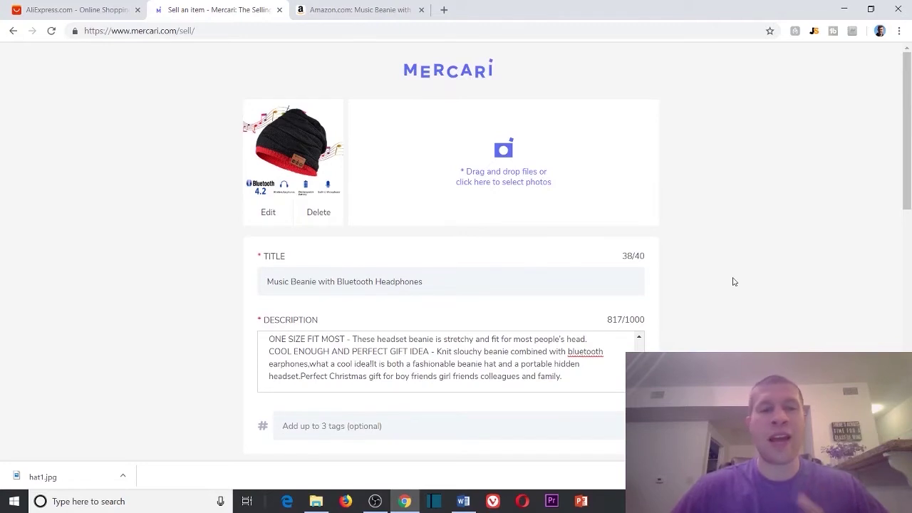
type("beanie #hat #winter")
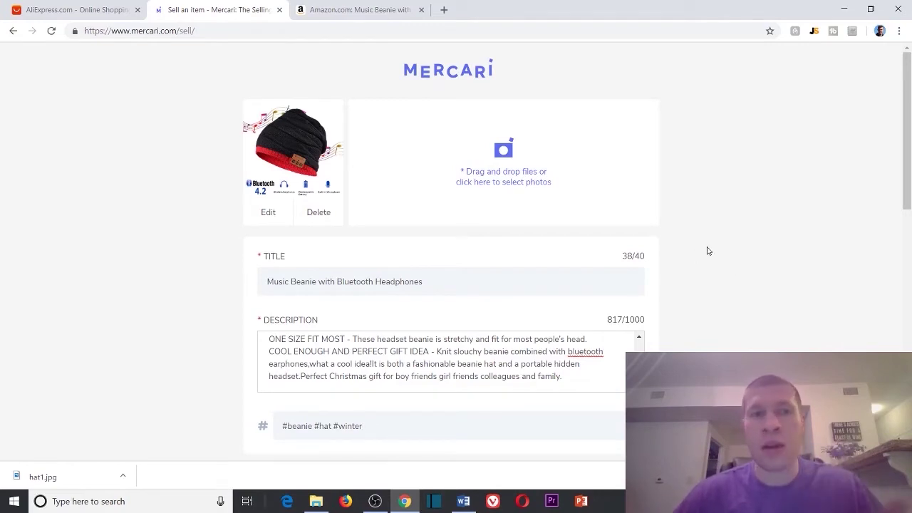
- Set the listing's category to the suggested Hats category under Women's accessories
scroll(710, 227, "down", 1)
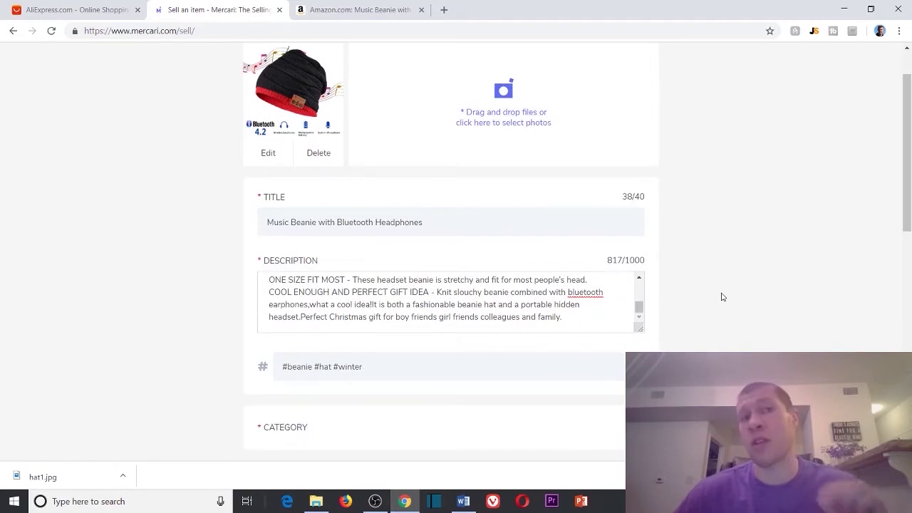
scroll(716, 302, "down", 2)
left_click(509, 313)
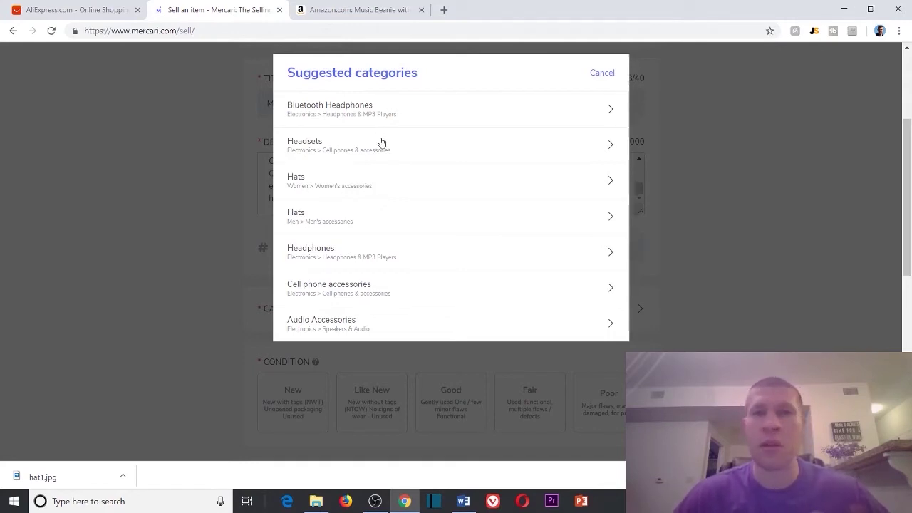
left_click(384, 188)
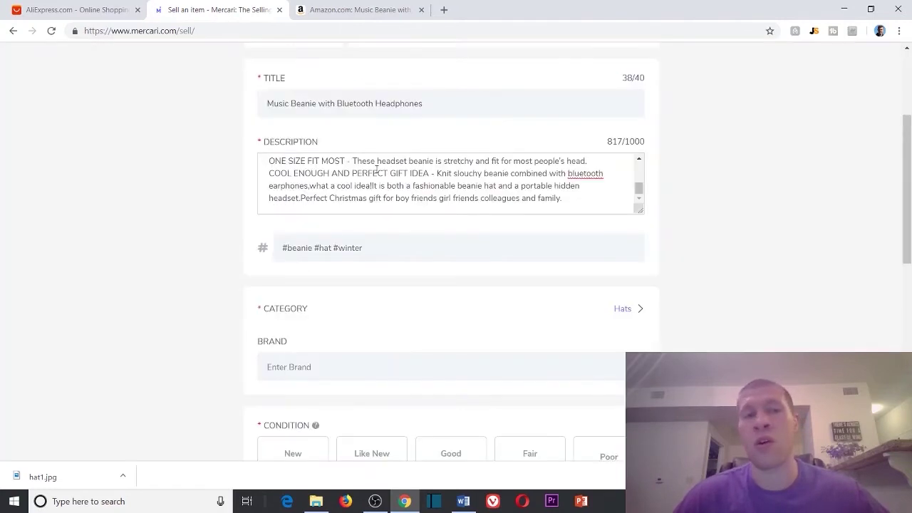
- Check the listing's photo and set the item's condition to New
scroll(369, 244, "up", 3)
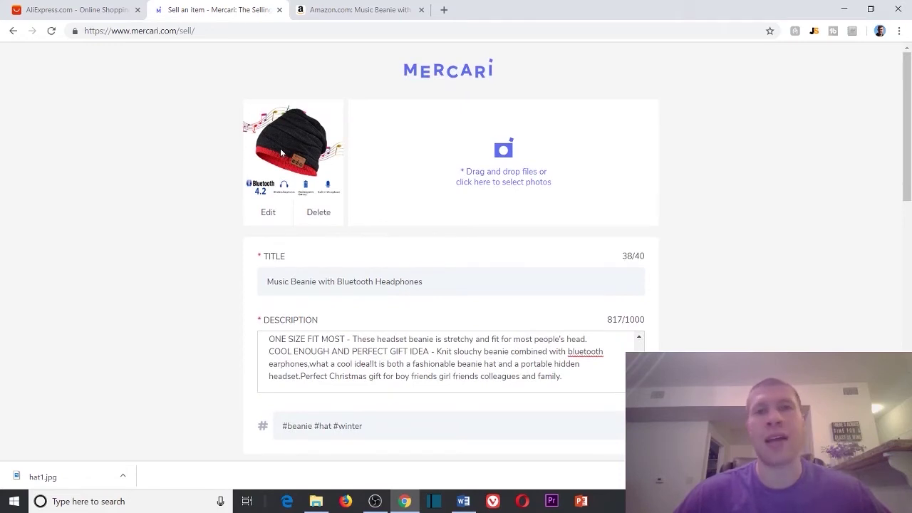
scroll(676, 177, "down", 5)
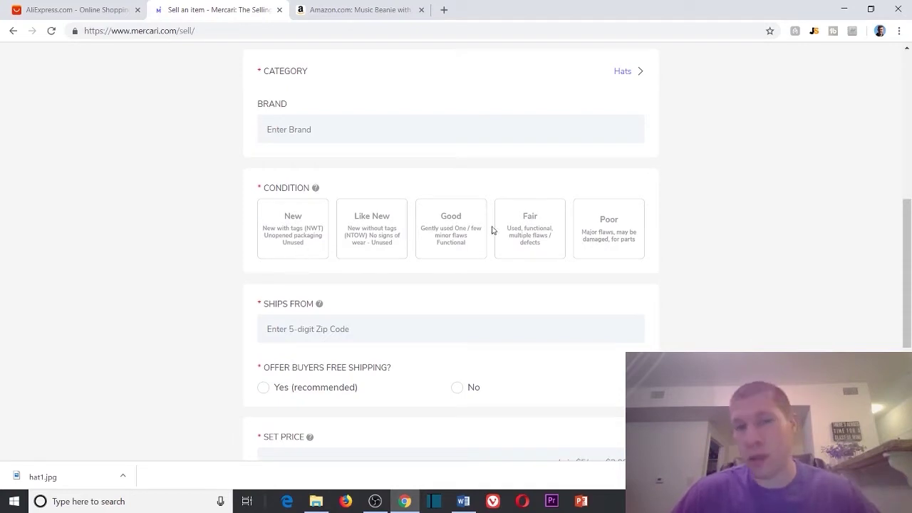
left_click(291, 220)
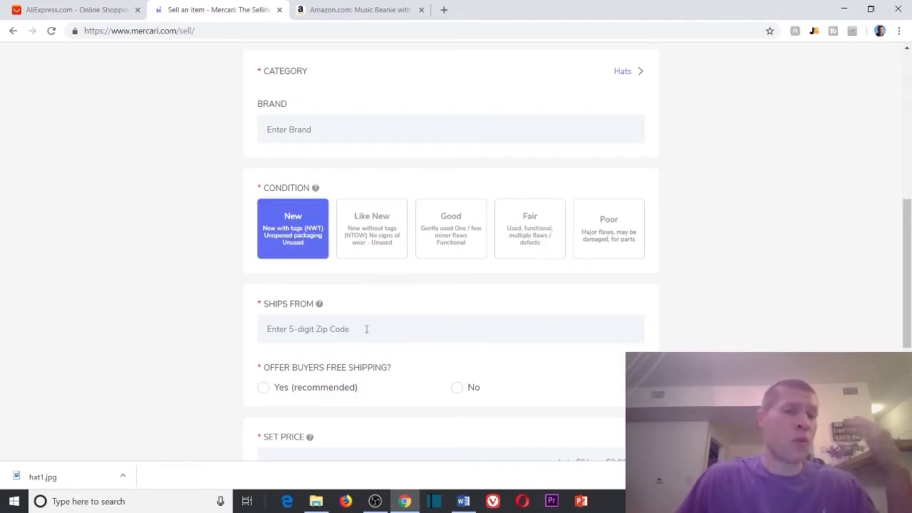
- Choose not to offer free shipping to view the shipping weight options, and close them without saving
scroll(341, 270, "down", 3)
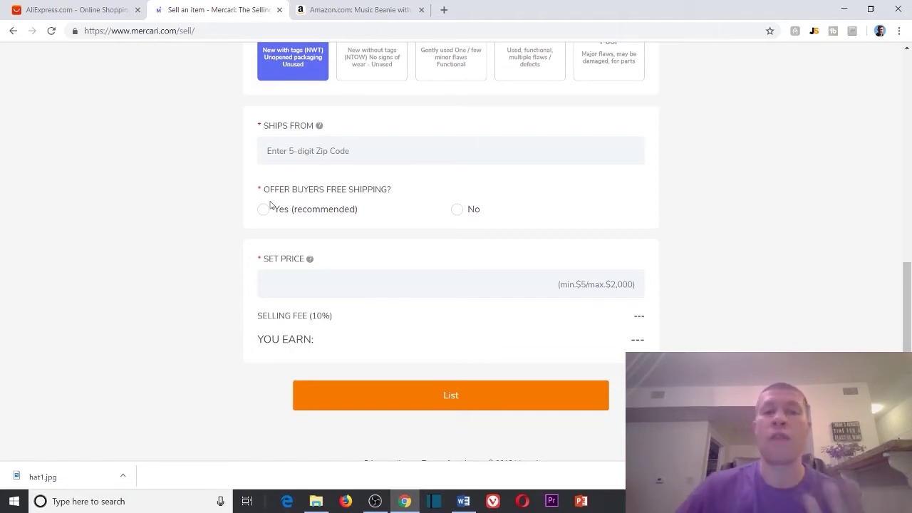
left_click(457, 209)
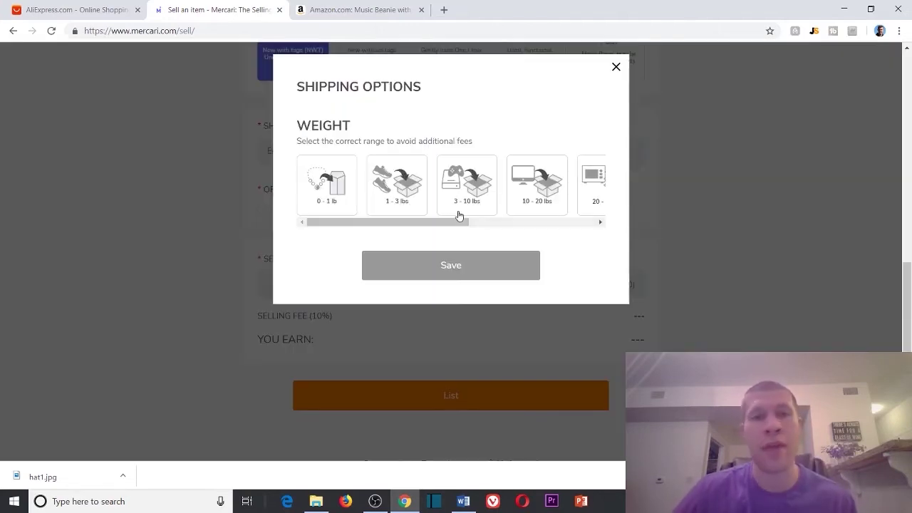
left_click(617, 68)
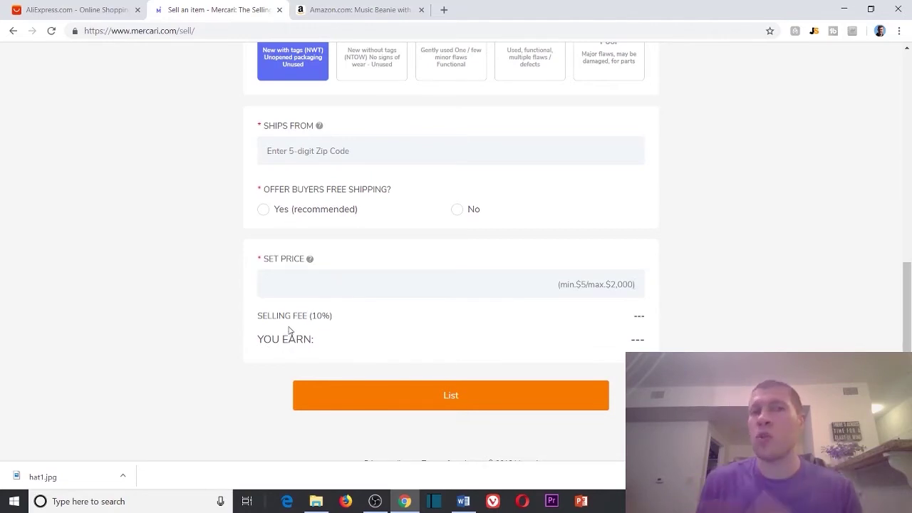
- Clear the listing's description and title
scroll(412, 310, "up", 5)
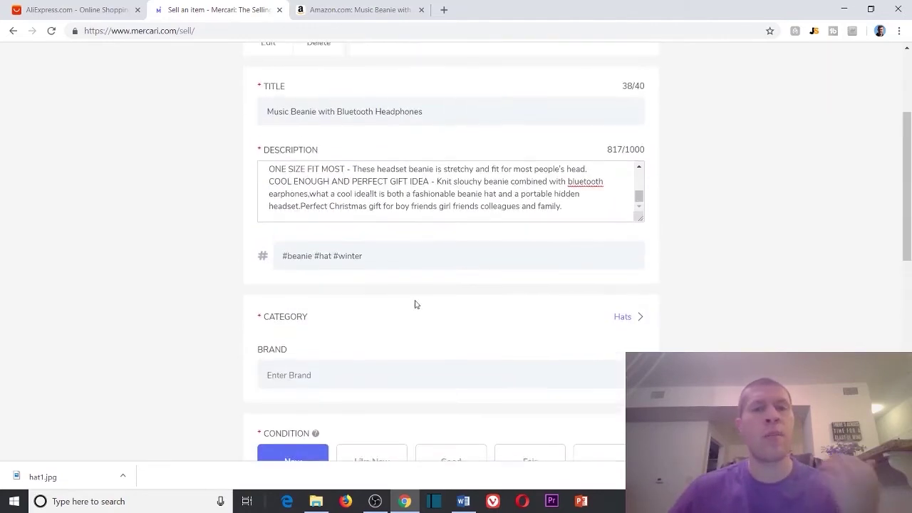
left_click_drag(573, 257, 34, 103)
key("BackSpace")
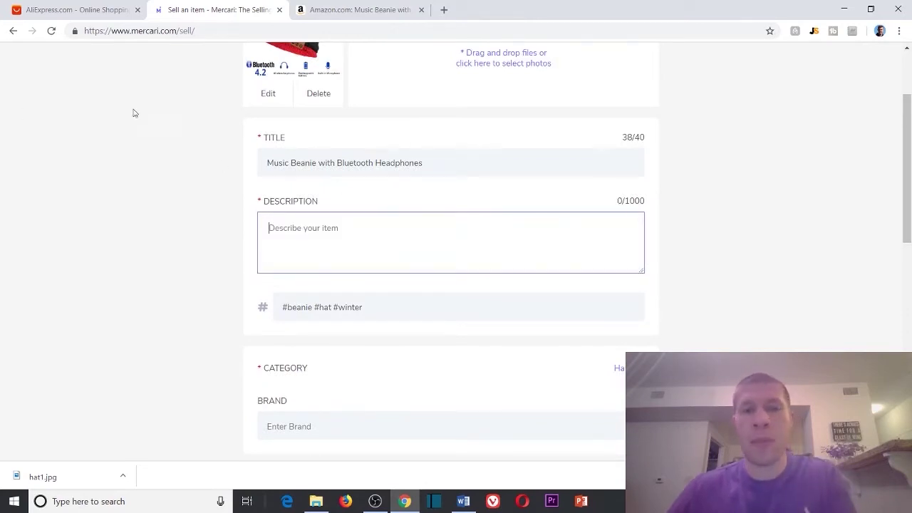
left_click_drag(487, 170, 6, 135)
key("BackSpace")
- Remove the beanie photo and all tags from the listing
scroll(259, 214, "up", 3)
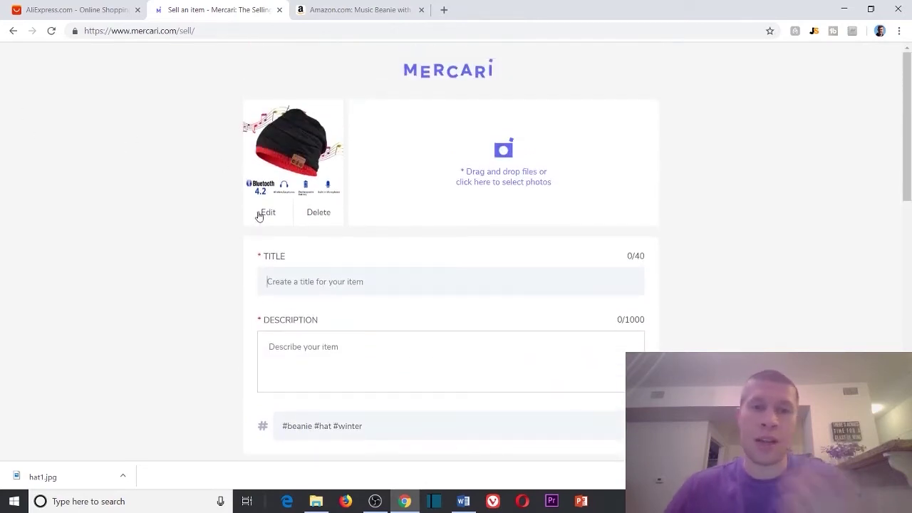
left_click(318, 212)
left_click_drag(444, 423, 177, 437)
key("BackSpace")
- Close the Amazon beanie page and look at the Flash Deals on the AliExpress homepage
left_click(393, 10)
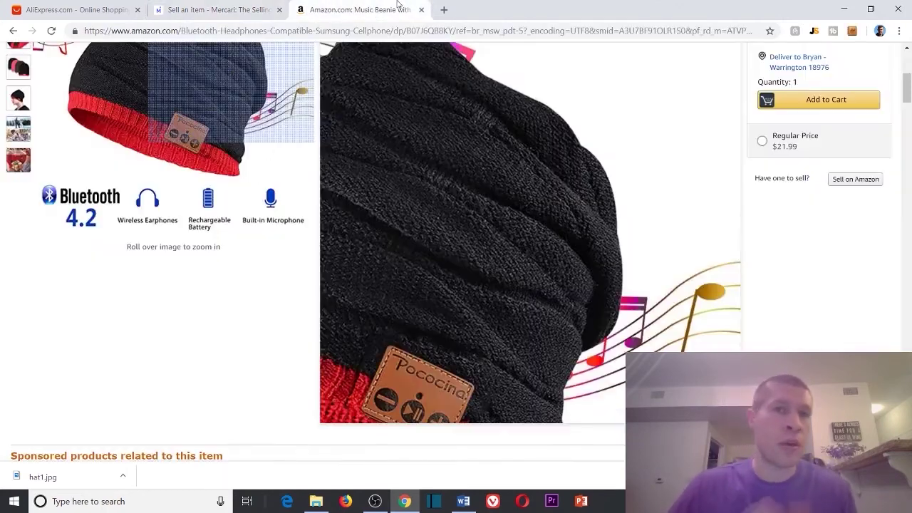
left_click(421, 10)
left_click(114, 9)
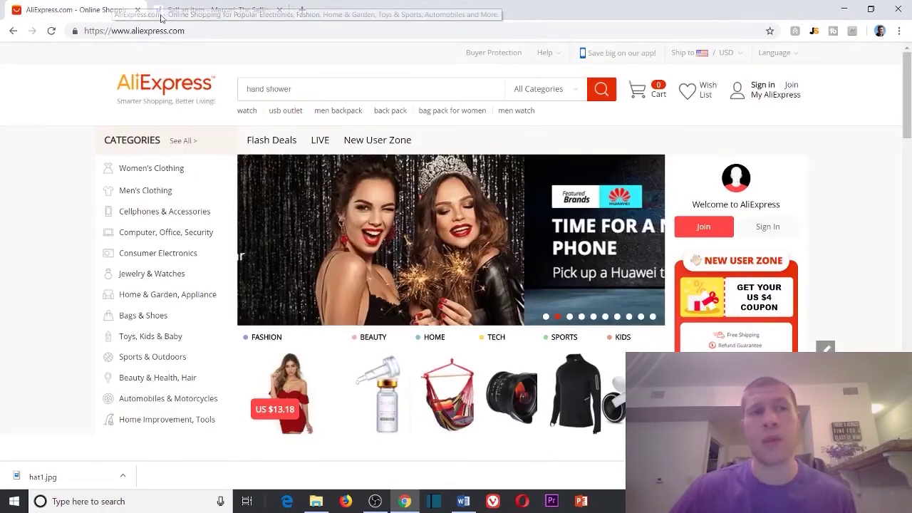
scroll(350, 296, "down", 3)
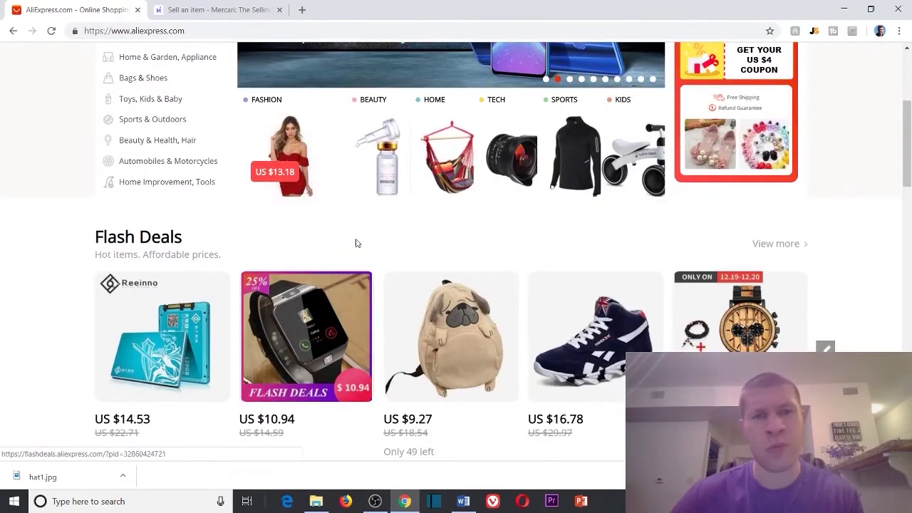
- Open the AliExpress product page of the $9.27 dog backpack from the Flash Deals and view its details
left_click(442, 335)
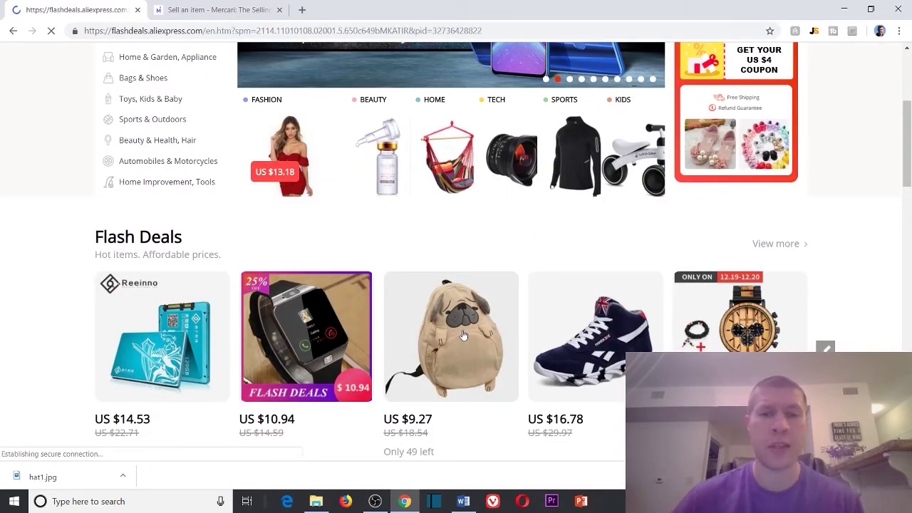
scroll(459, 330, "down", 2)
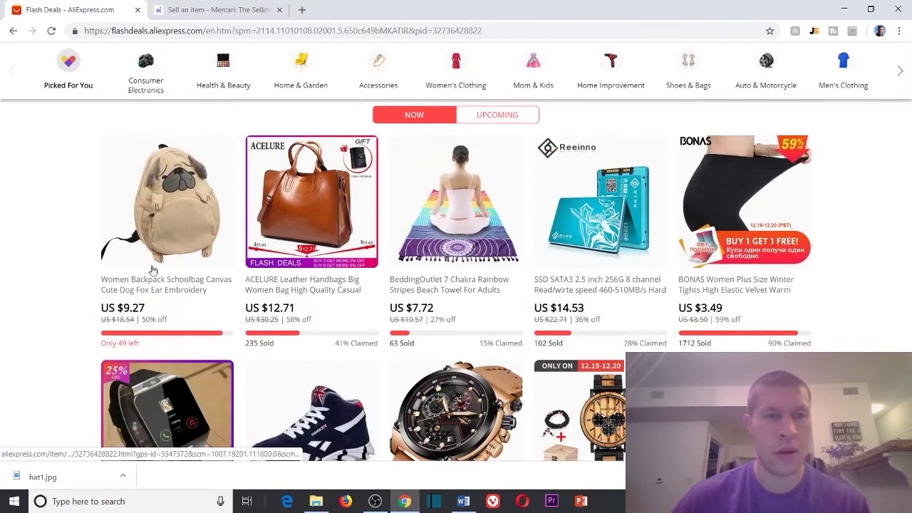
left_click(138, 201)
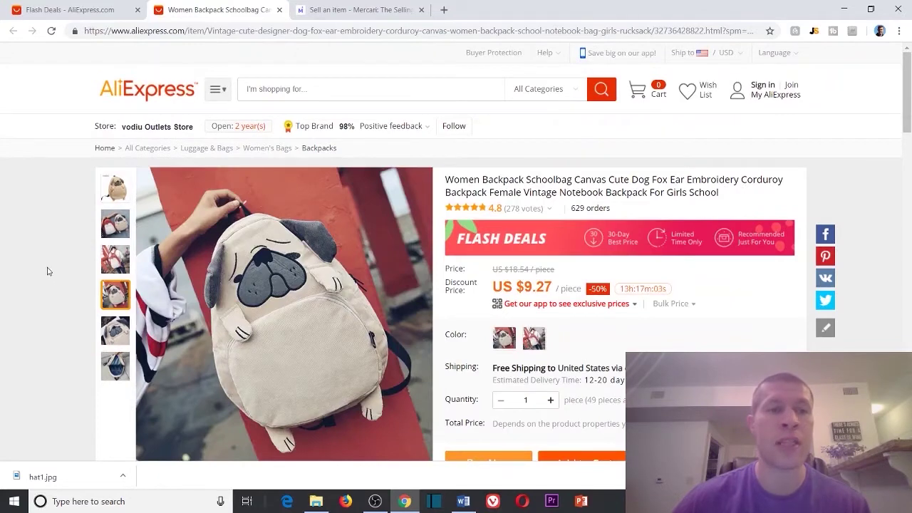
scroll(49, 269, "down", 1)
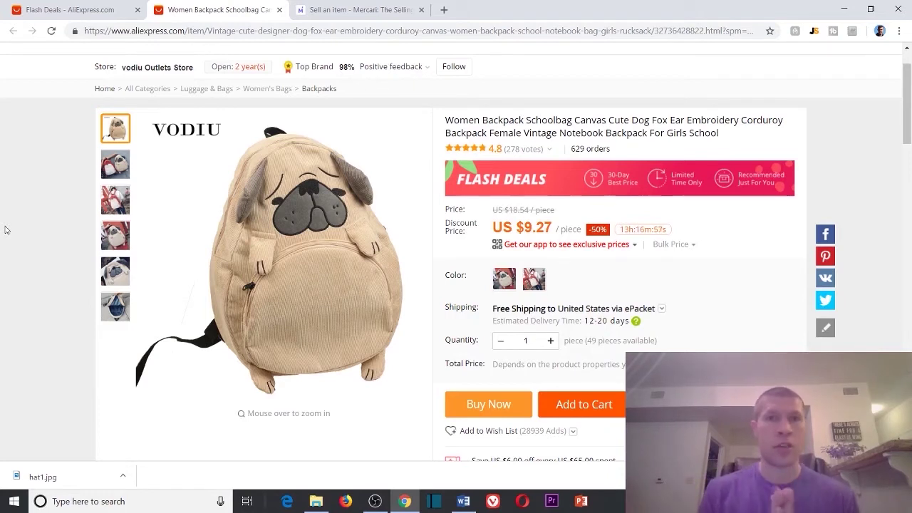
left_click(184, 511)
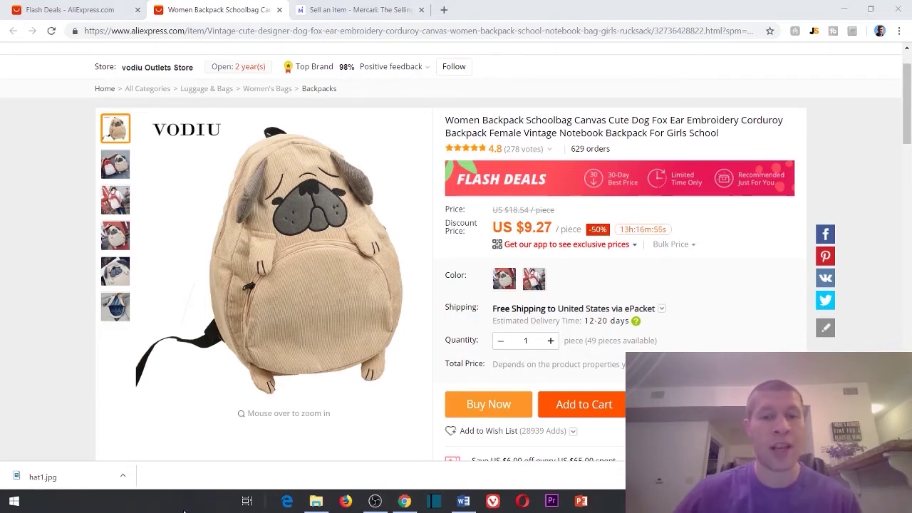
type("snip")
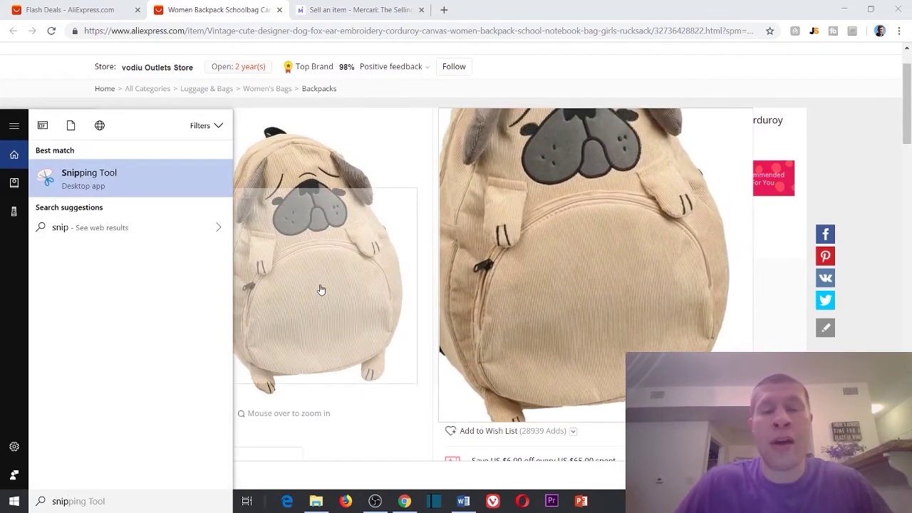
left_click(320, 291)
right_click(307, 250)
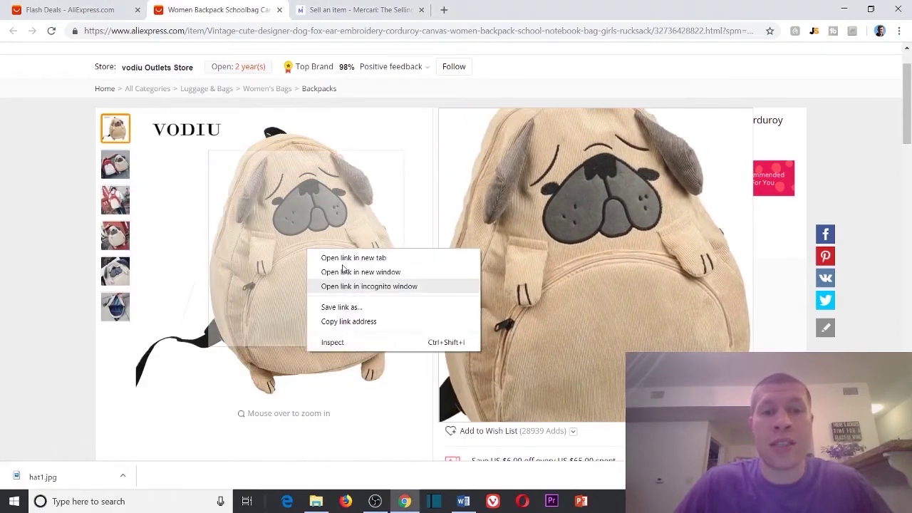
left_click(50, 251)
- Open the Snipping Tool and capture a rectangular snip of the large dog backpack photo with its brand name
left_click(131, 503)
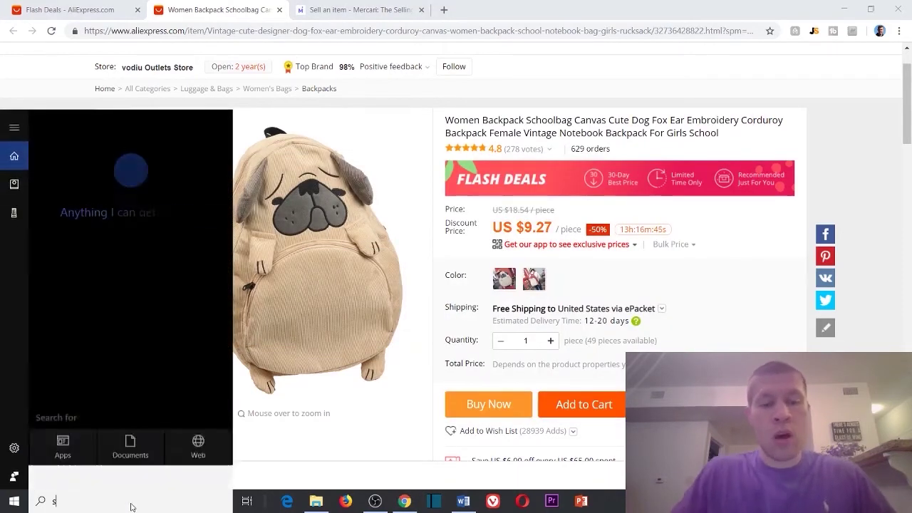
type("snip")
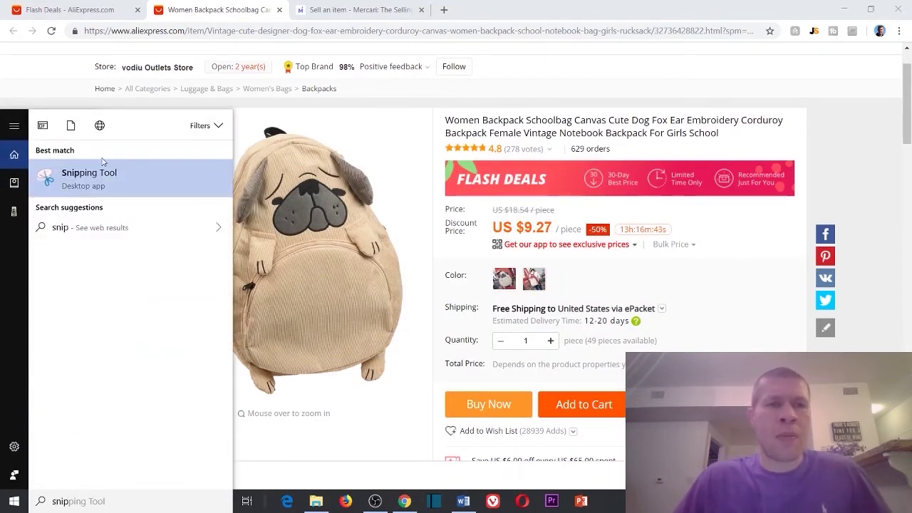
left_click(99, 172)
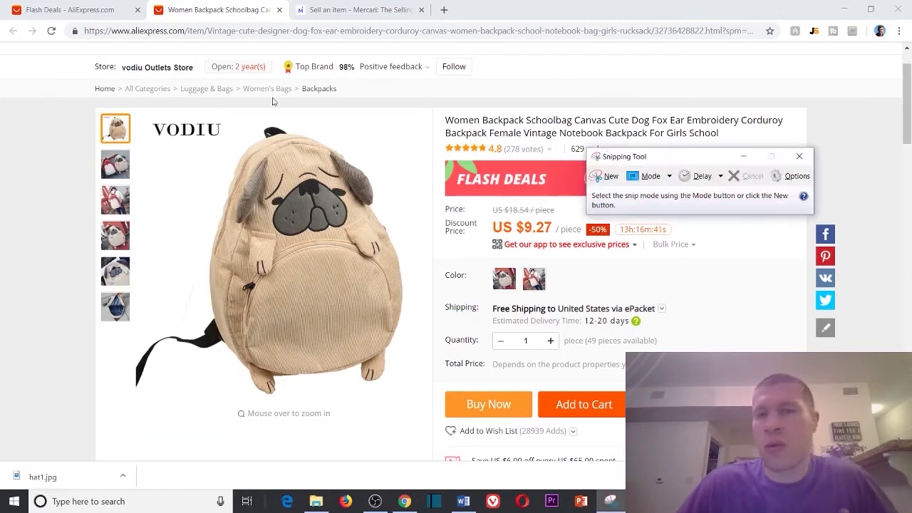
left_click(613, 178)
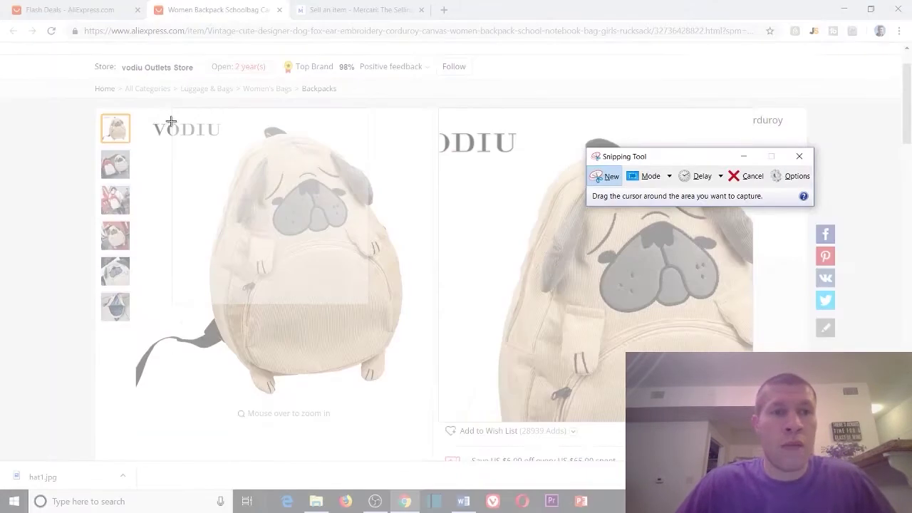
left_click(607, 179)
left_click(607, 178)
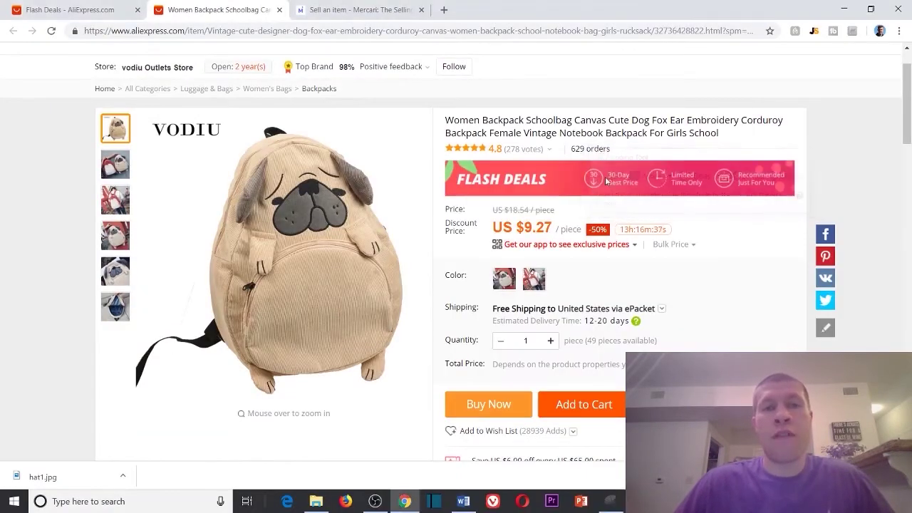
left_click_drag(132, 115, 430, 398)
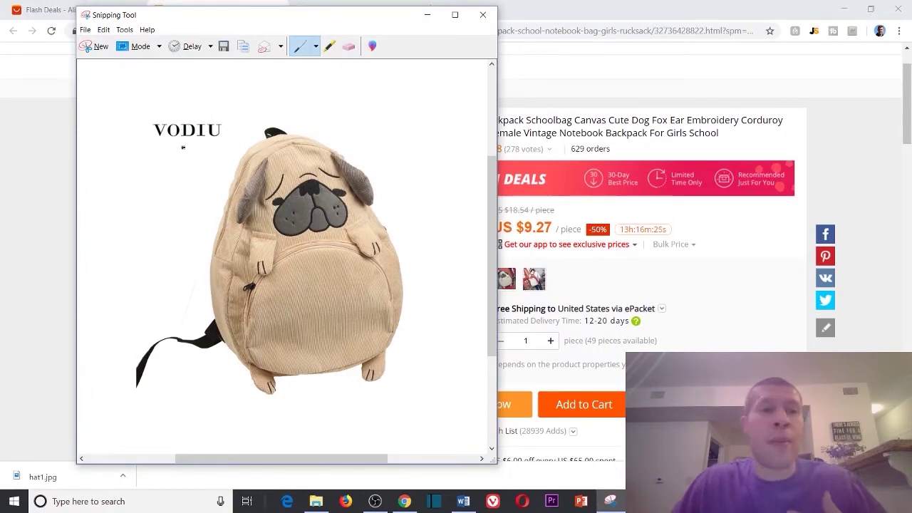
- Save the backpack snip as a PNG named "dog bag" in the Pictures folder and return to the product page
left_click(85, 29)
left_click(93, 54)
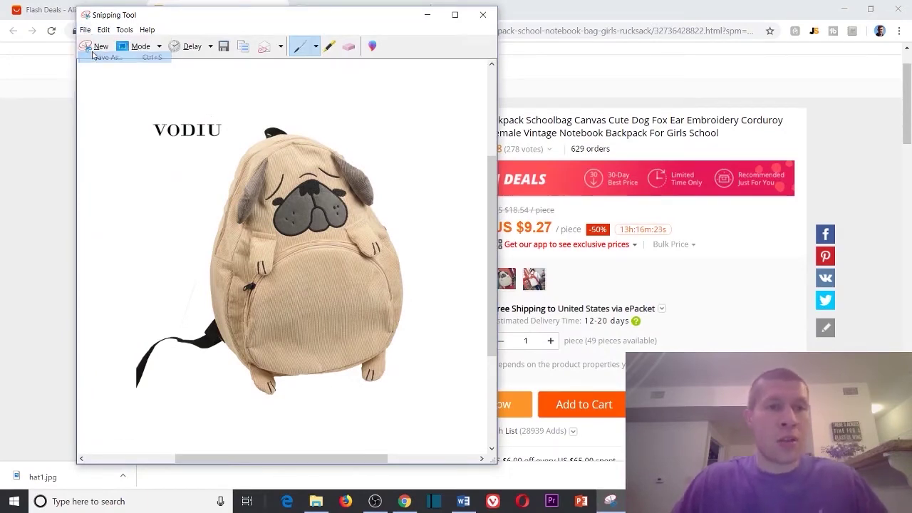
type("bag bag")
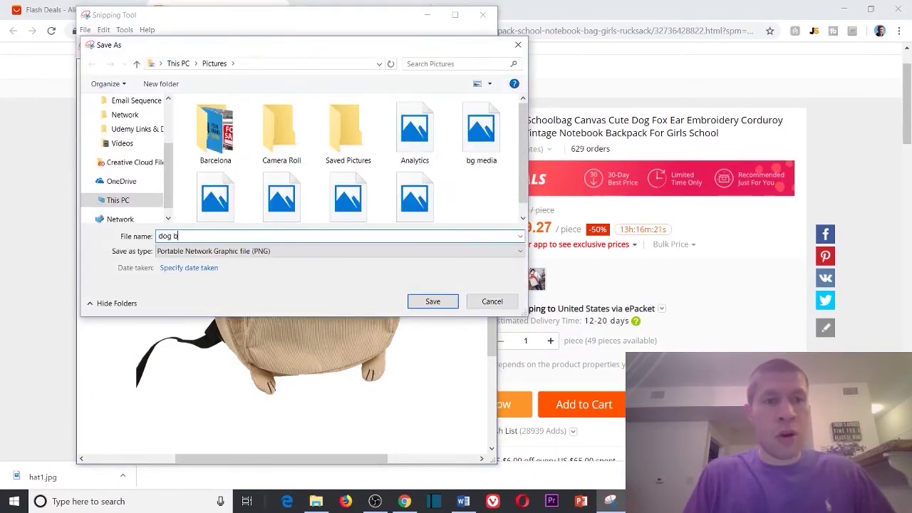
key("Return")
left_click(68, 180)
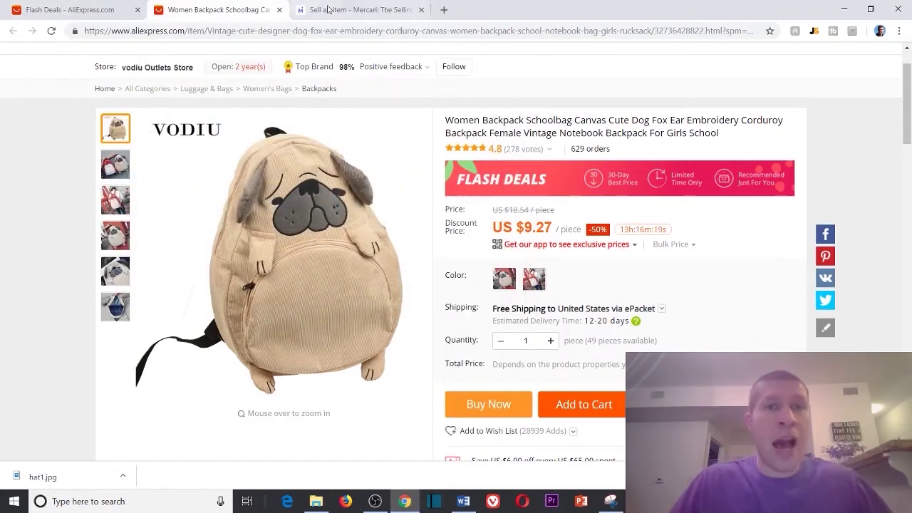
- View the canva.com homepage in a new tab, then close it and return to the AliExpress backpack page
left_click(442, 10)
type("can")
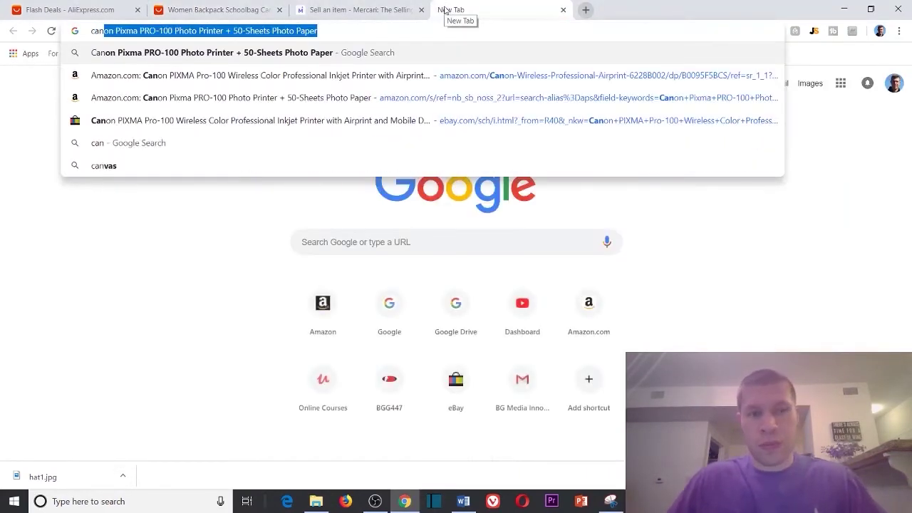
type("va.com")
key("Return")
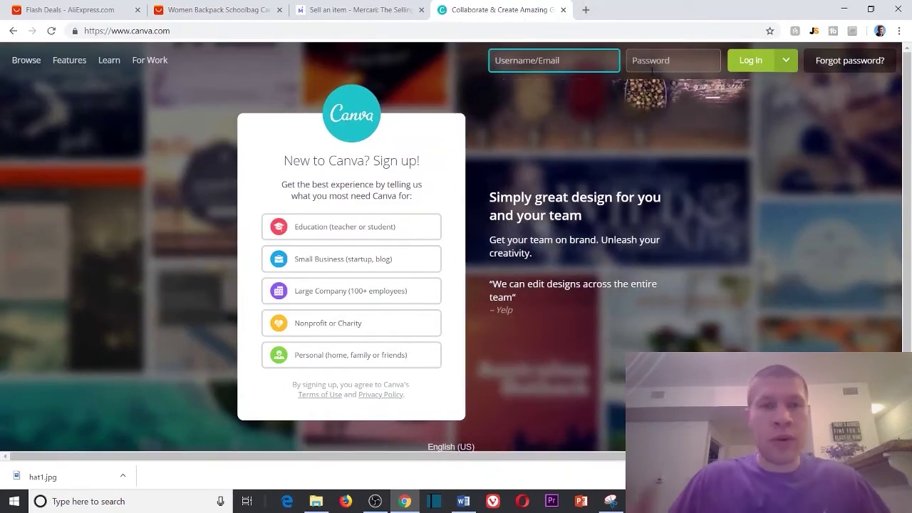
left_click(563, 9)
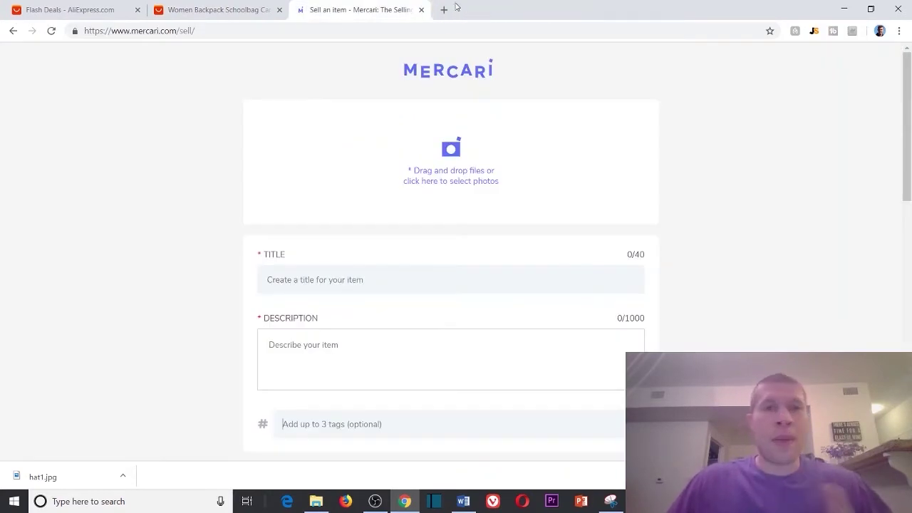
left_click(176, 3)
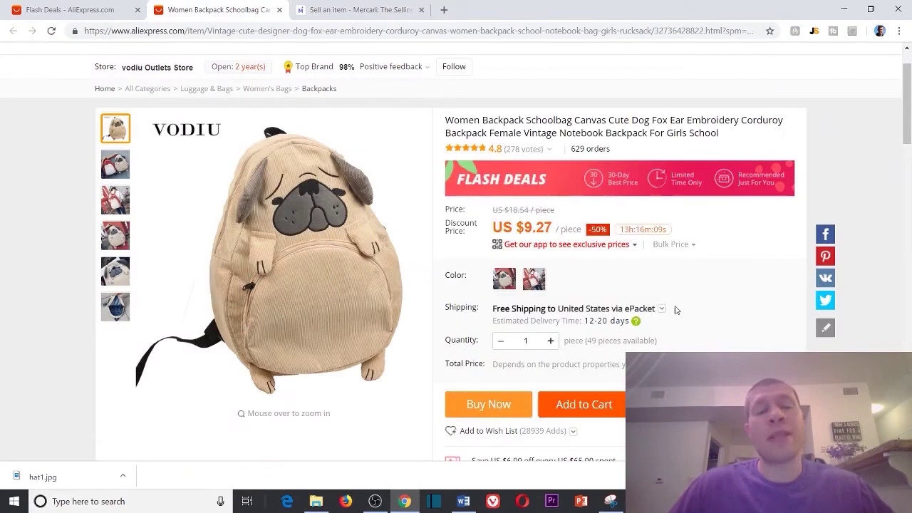